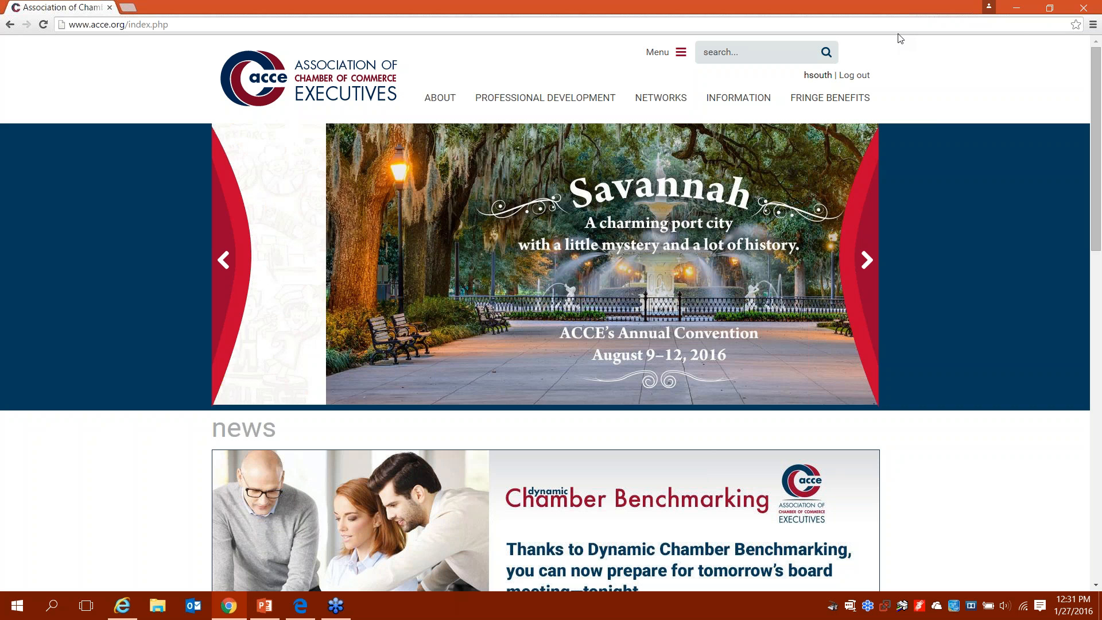
Step: Browse down the home page and open the full list of upcoming events
click(1087, 29)
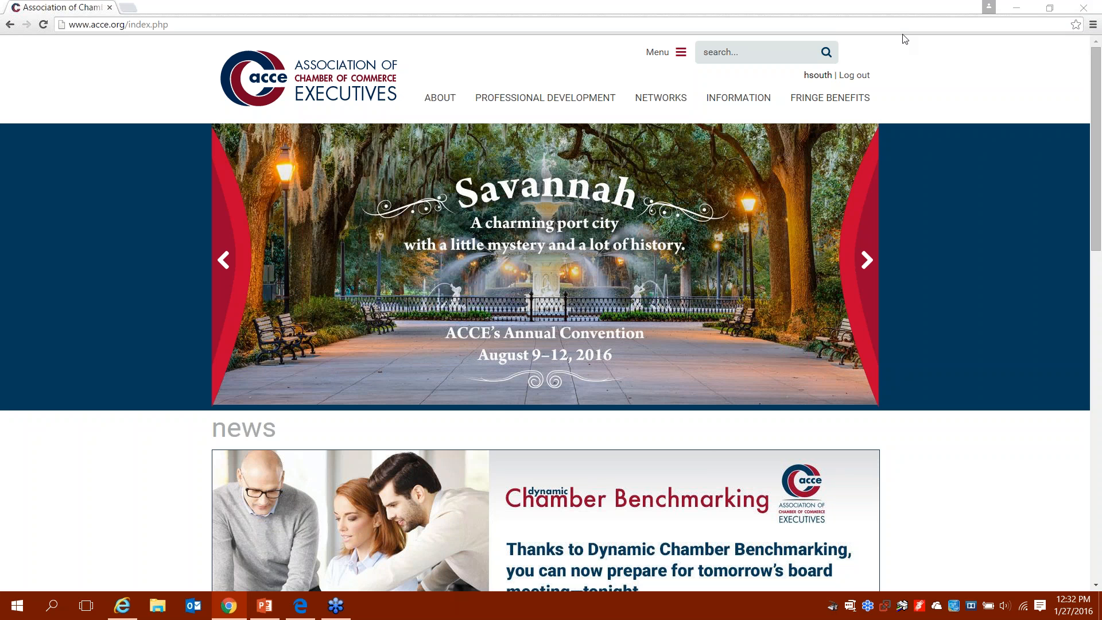
click(905, 39)
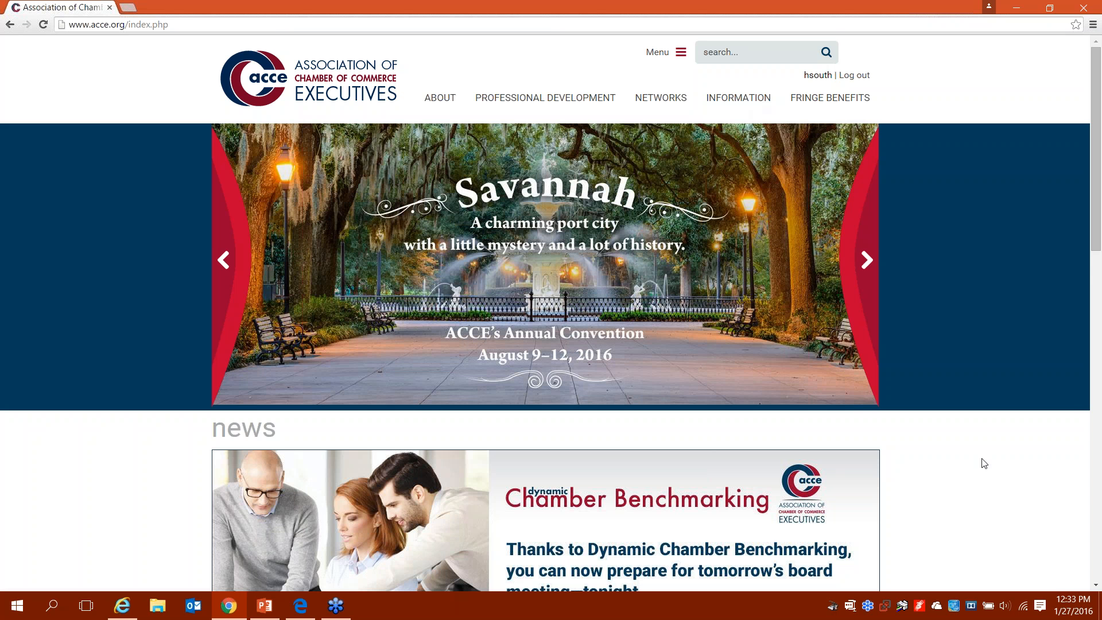
scroll(984, 463, down, 3)
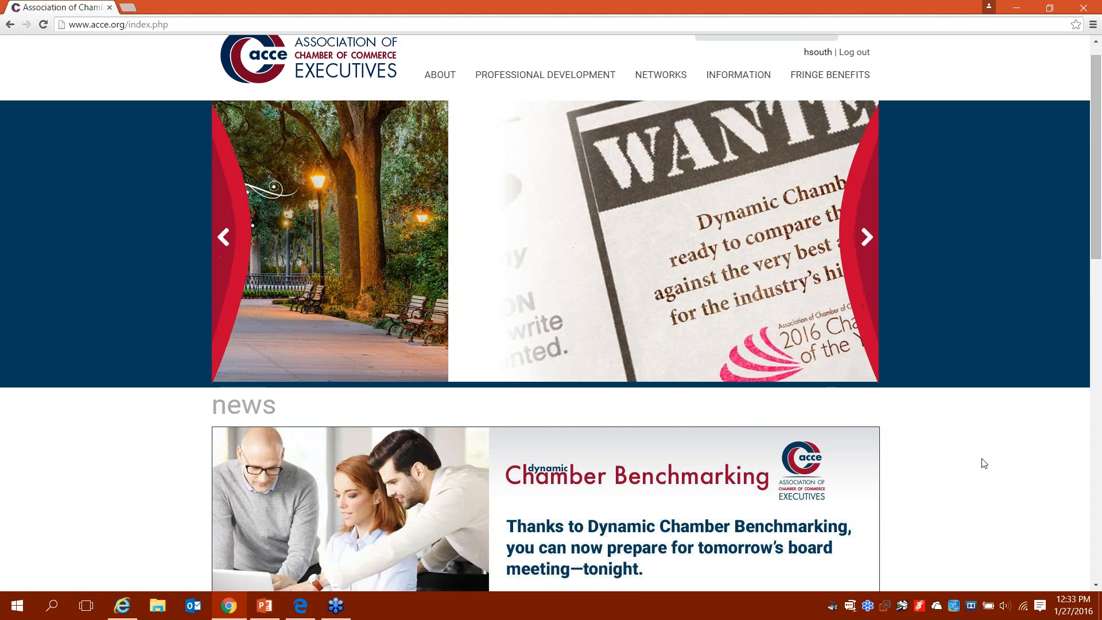
scroll(983, 463, down, 2)
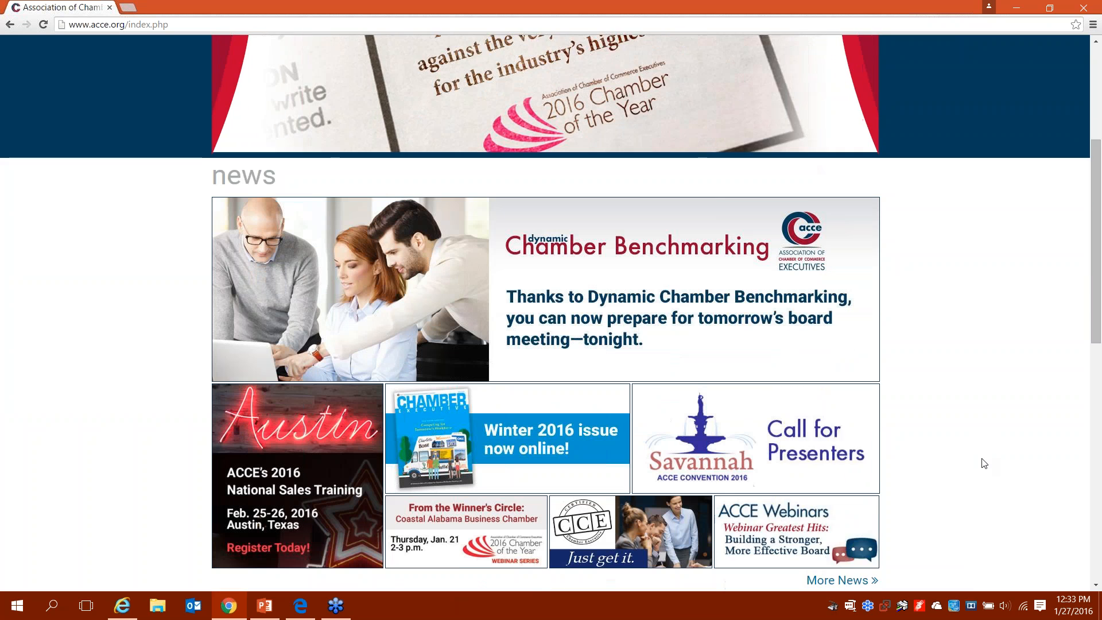
scroll(983, 463, down, 1)
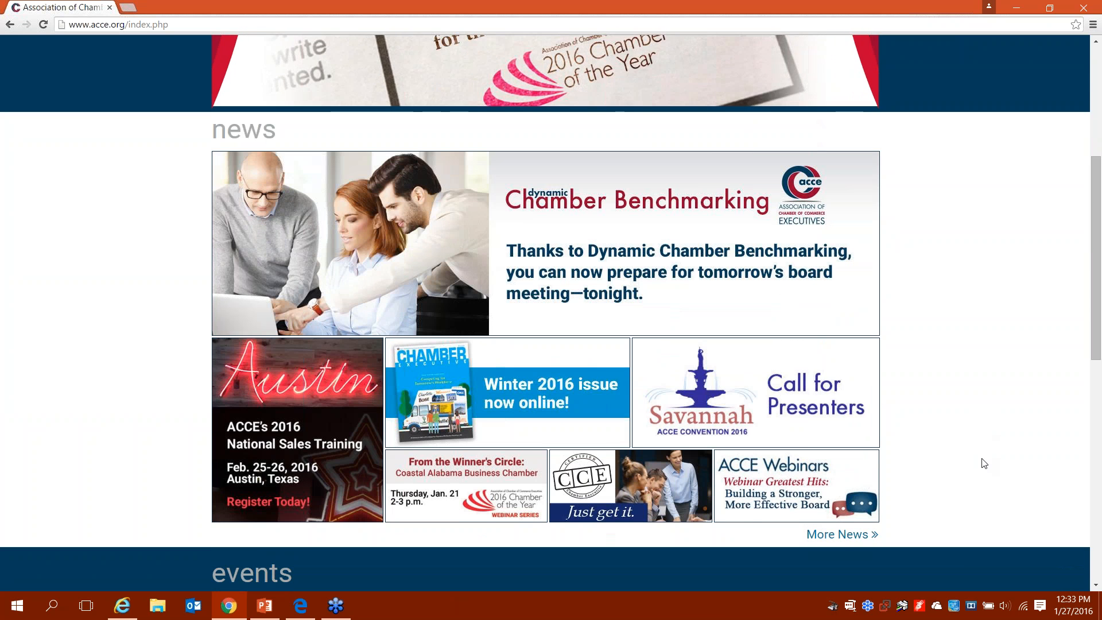
scroll(983, 463, down, 1)
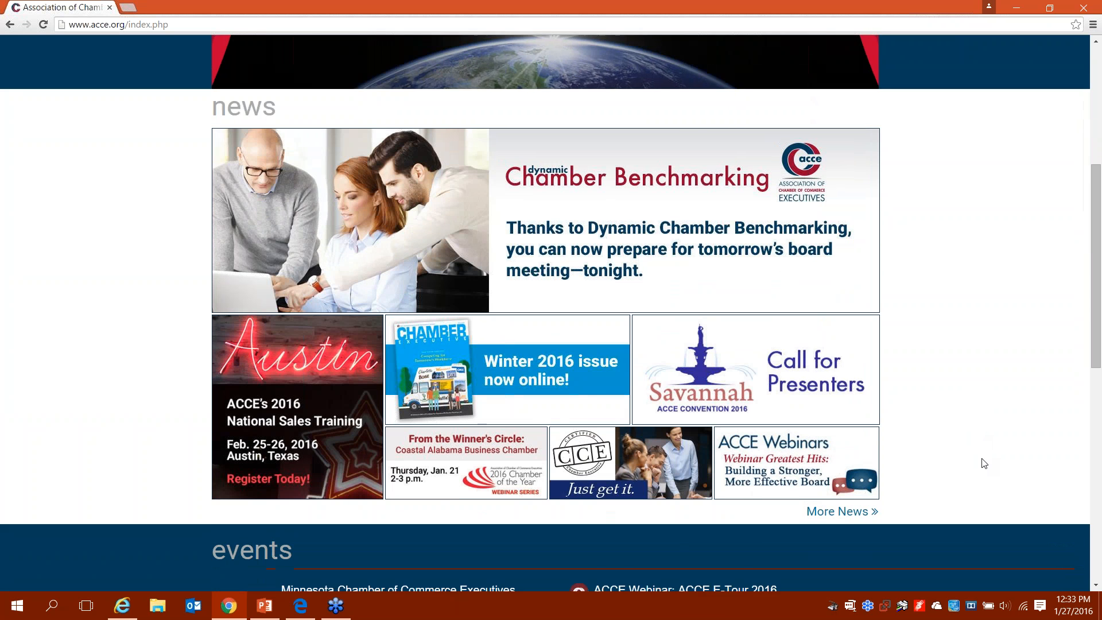
scroll(984, 463, down, 2)
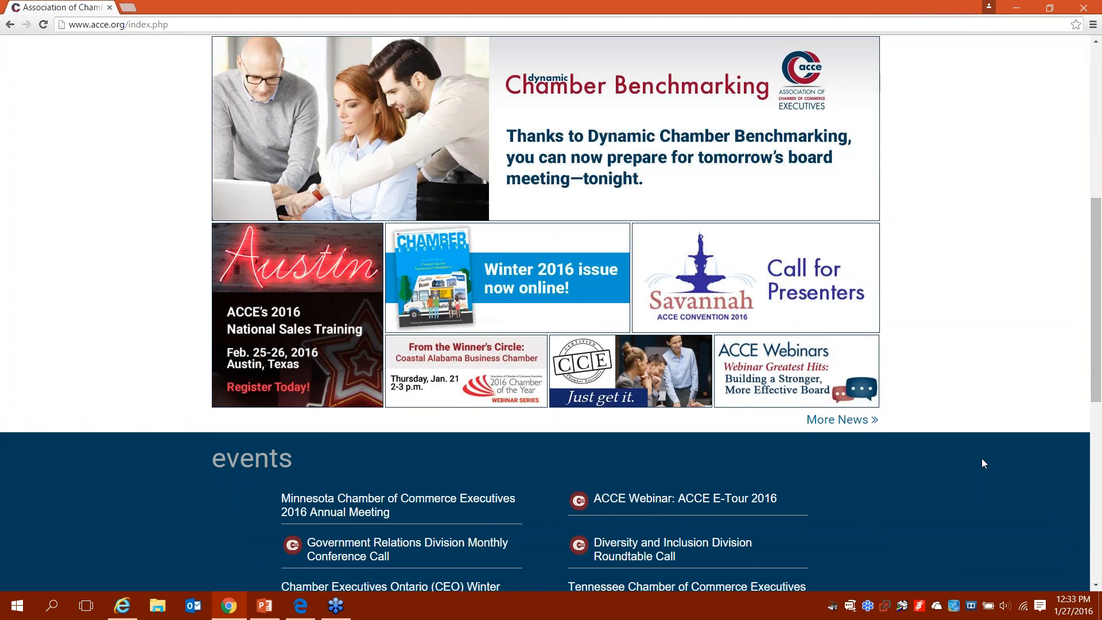
scroll(984, 463, down, 1)
scroll(982, 459, down, 2)
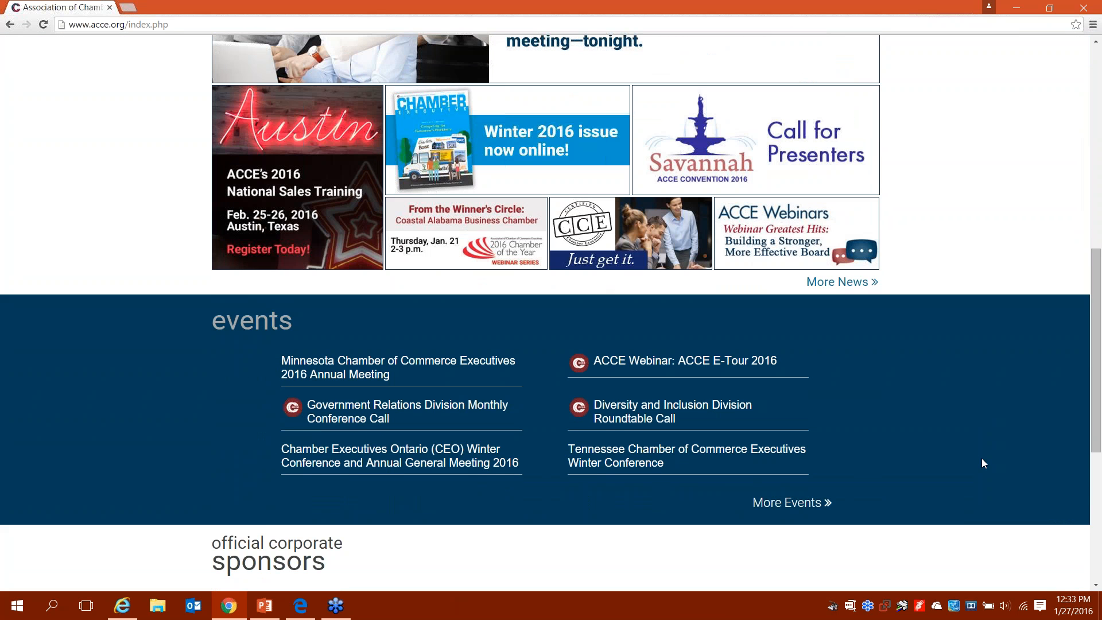
click(799, 502)
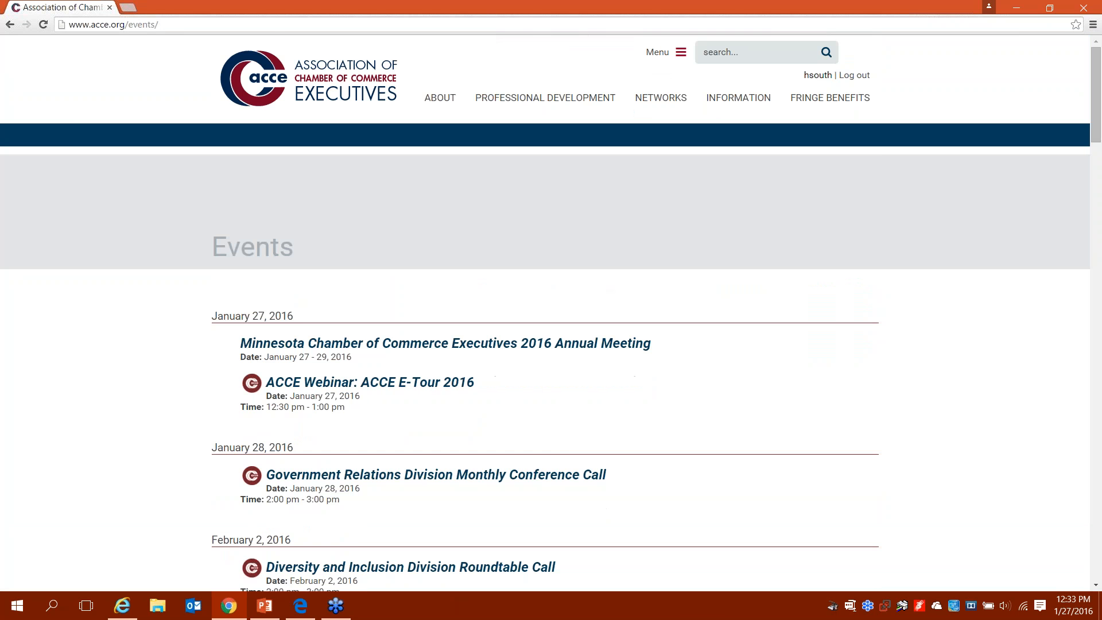
Step: Scroll through the upcoming events list, then return to the top of the home page
scroll(550, 313, down, 2)
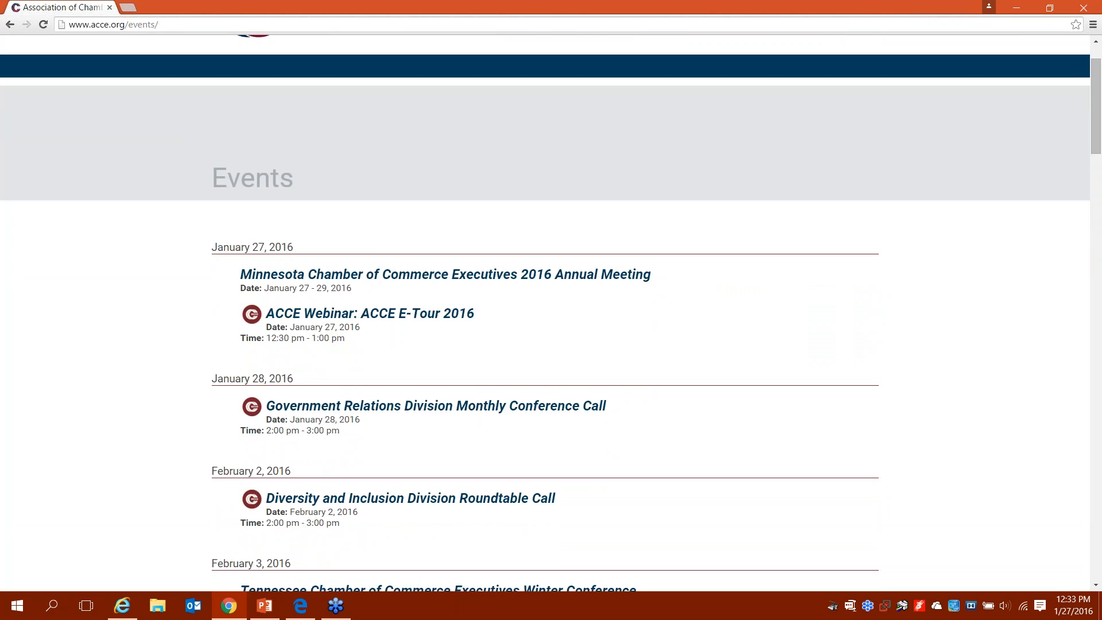
scroll(551, 313, down, 2)
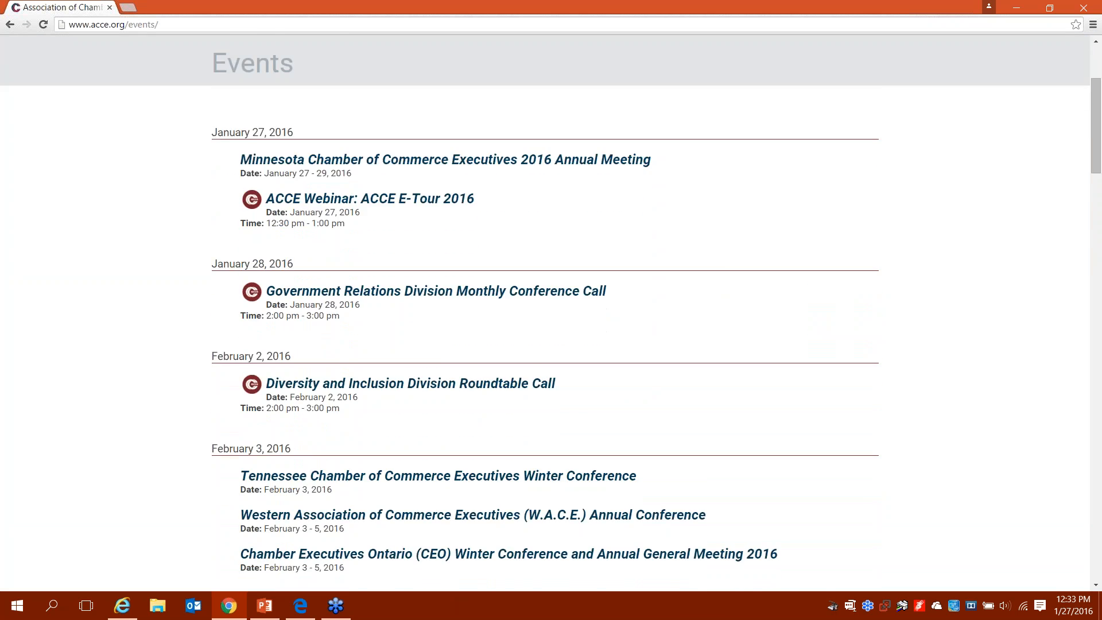
scroll(551, 313, down, 2)
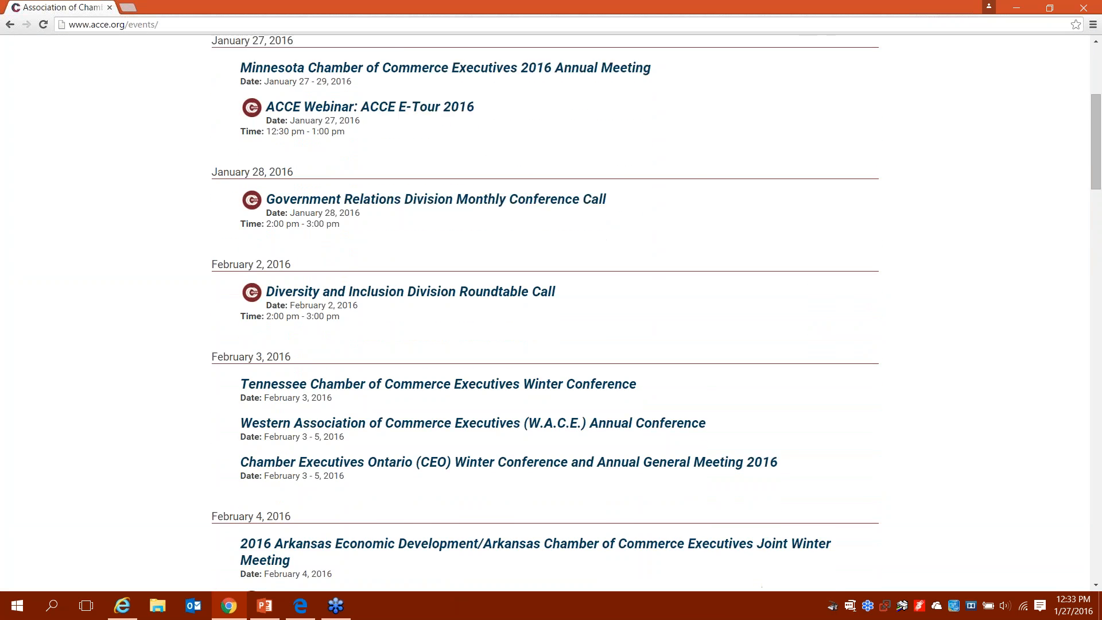
scroll(2, 252, down, 1)
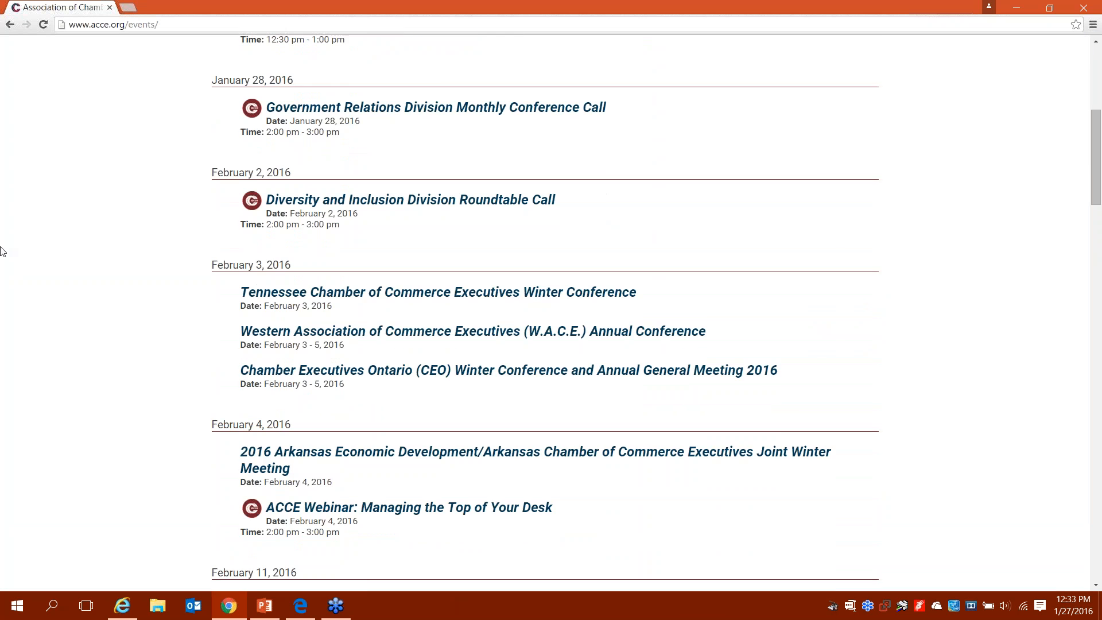
click(9, 25)
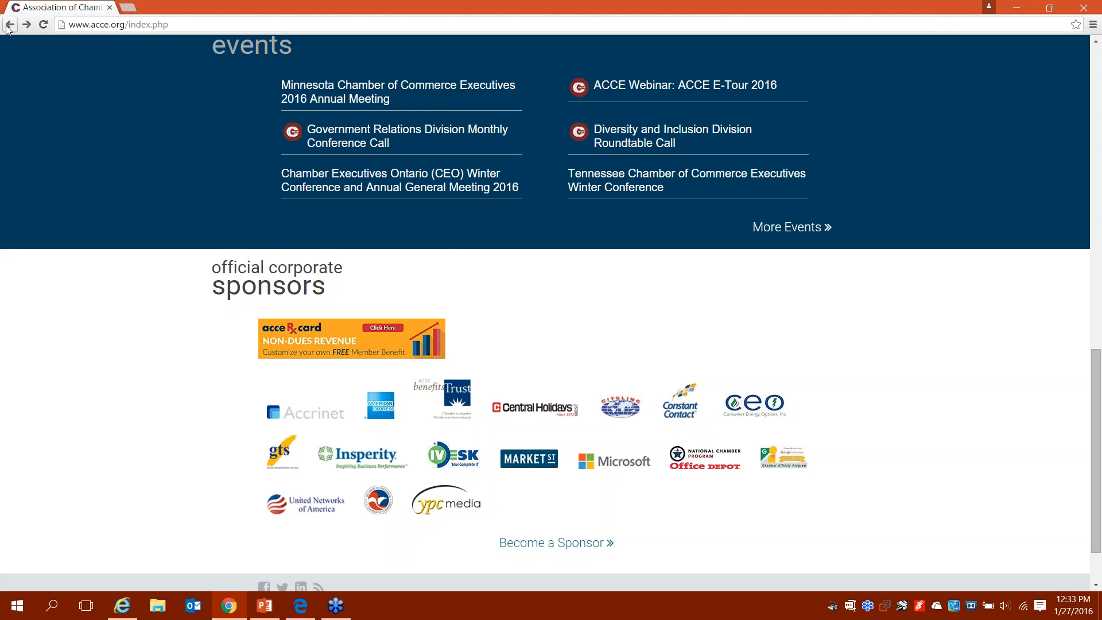
click(9, 25)
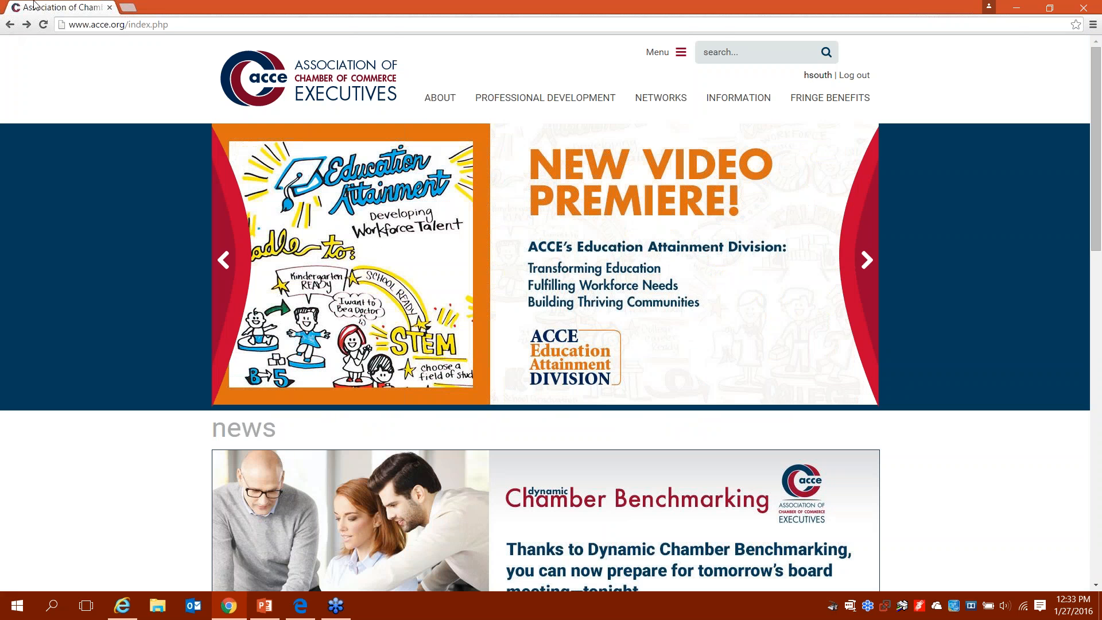
Step: Log out, sign back in with the member username and password, and open the Menu dropdown
click(851, 76)
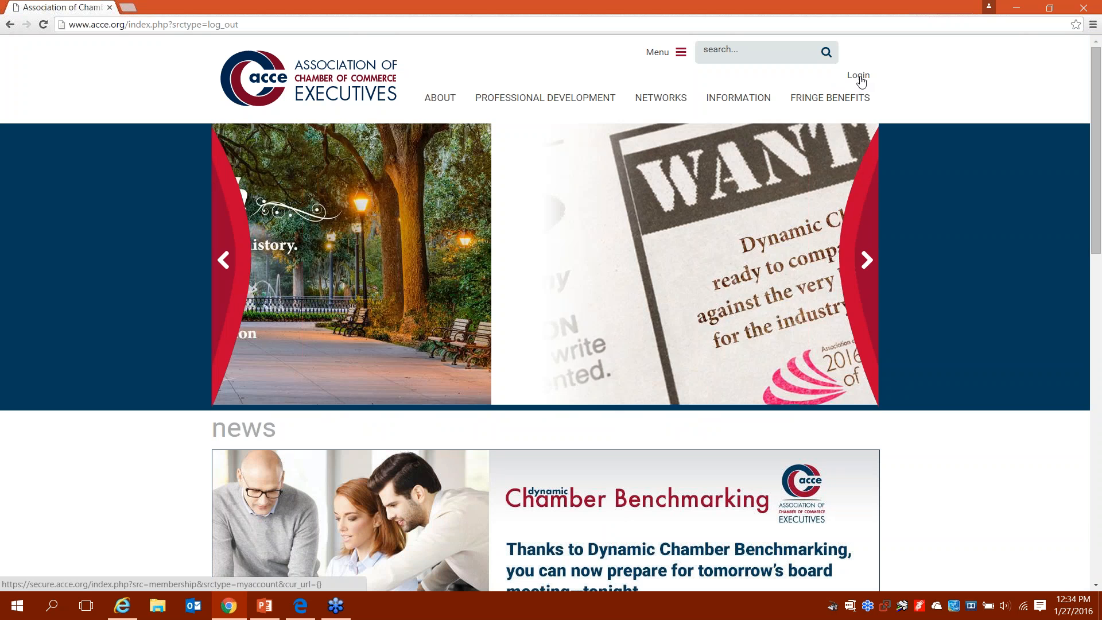
click(859, 80)
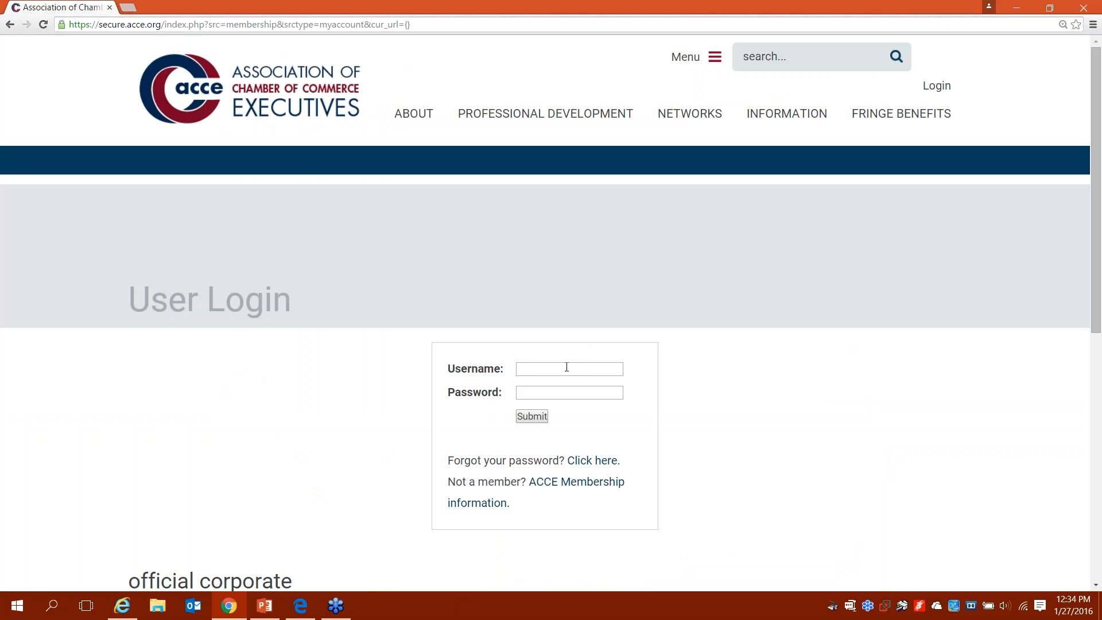
click(566, 371)
key(Tab)
text(••••)
click(529, 419)
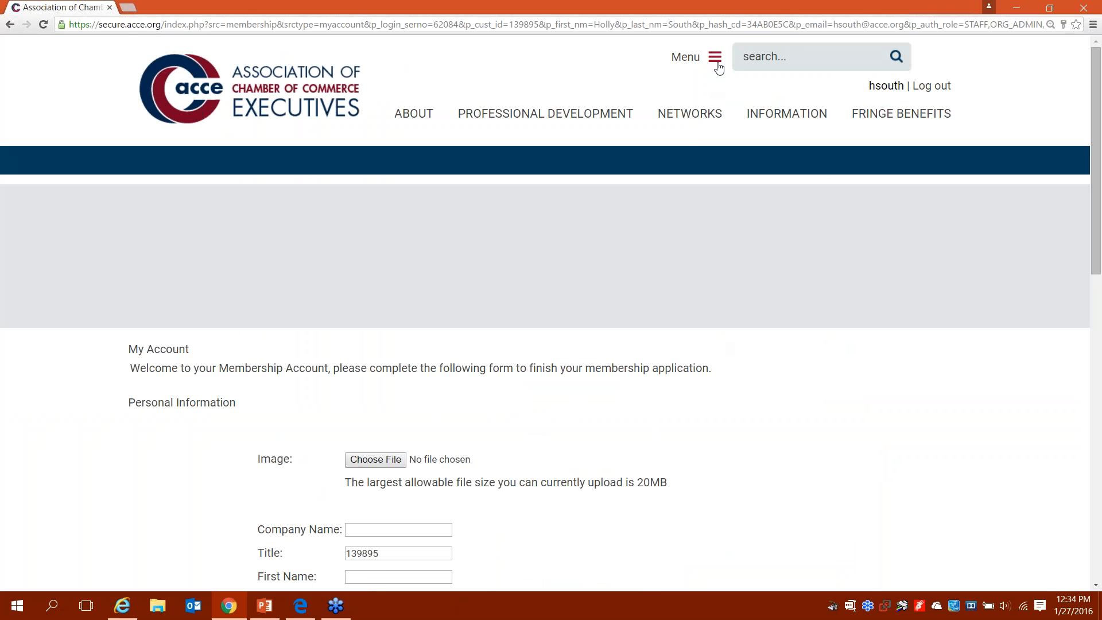
click(717, 64)
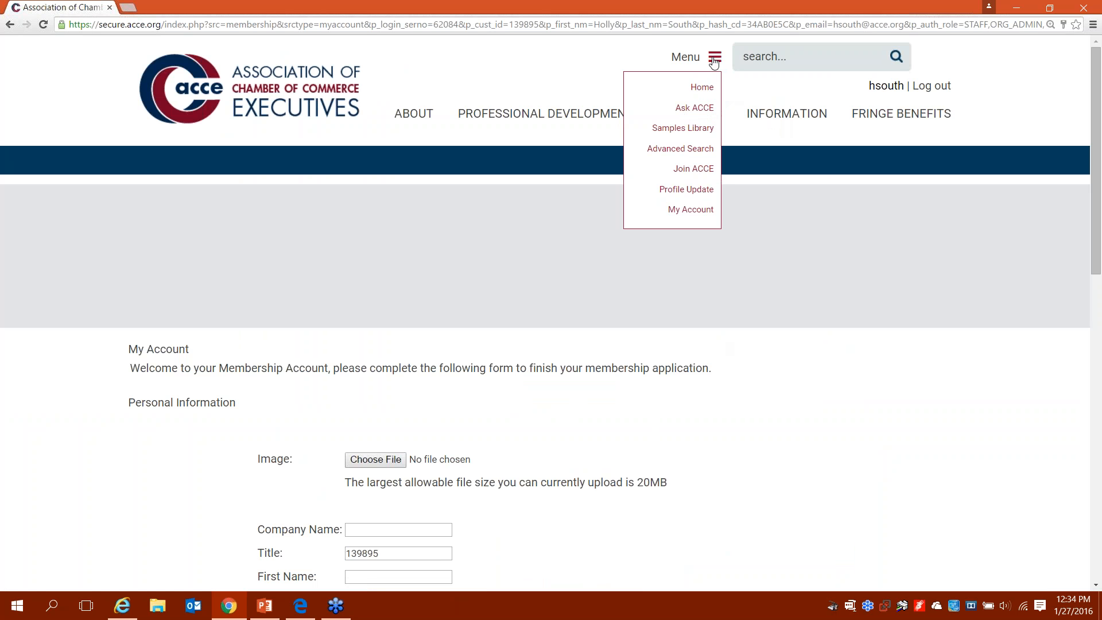
Step: Go to My Account and open the My Membership group in the member services grid
click(695, 211)
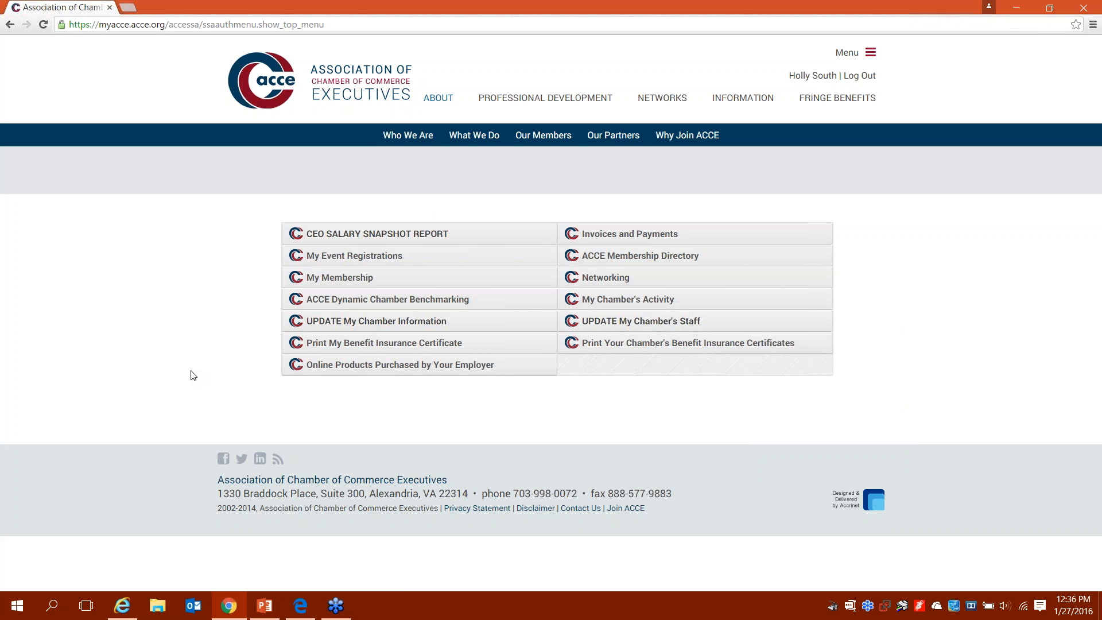
click(329, 285)
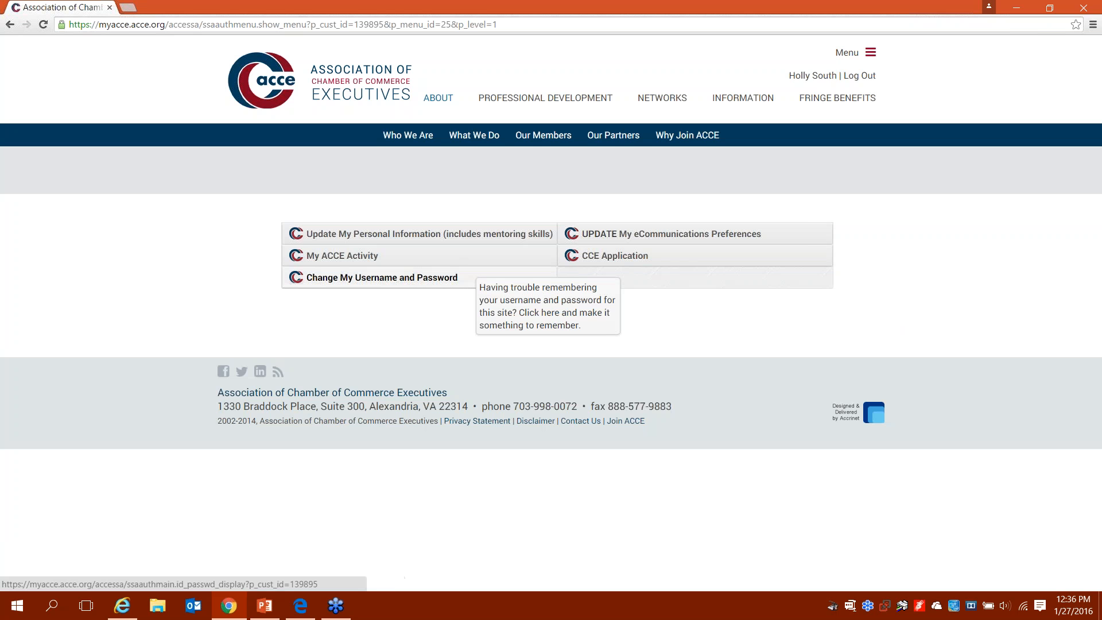
Step: Open the personal information profile for updating
click(434, 240)
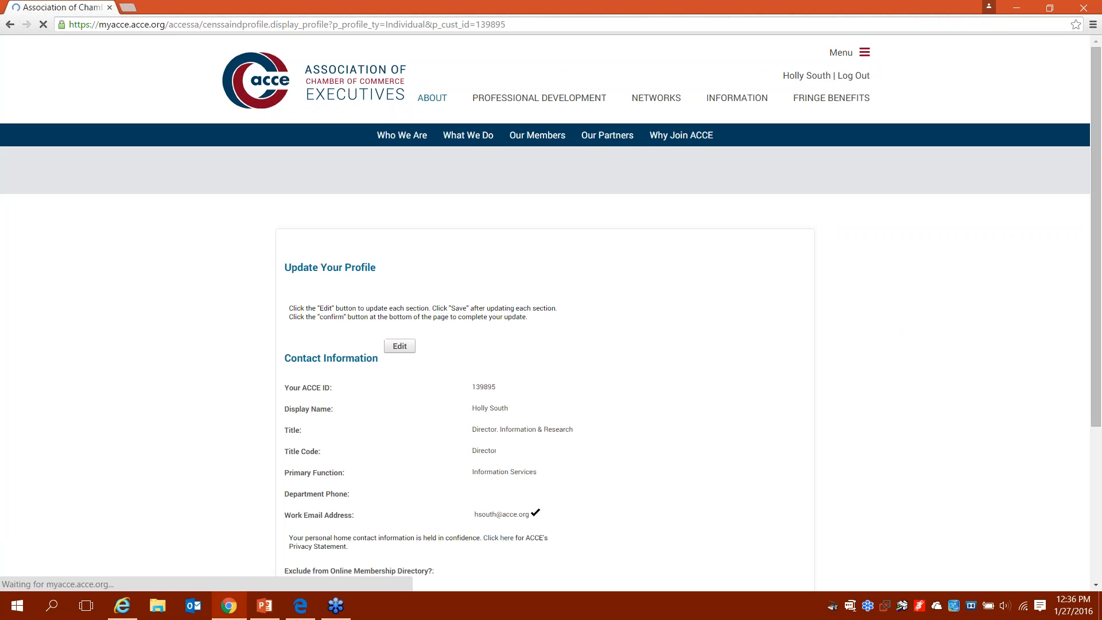
scroll(550, 313, down, 2)
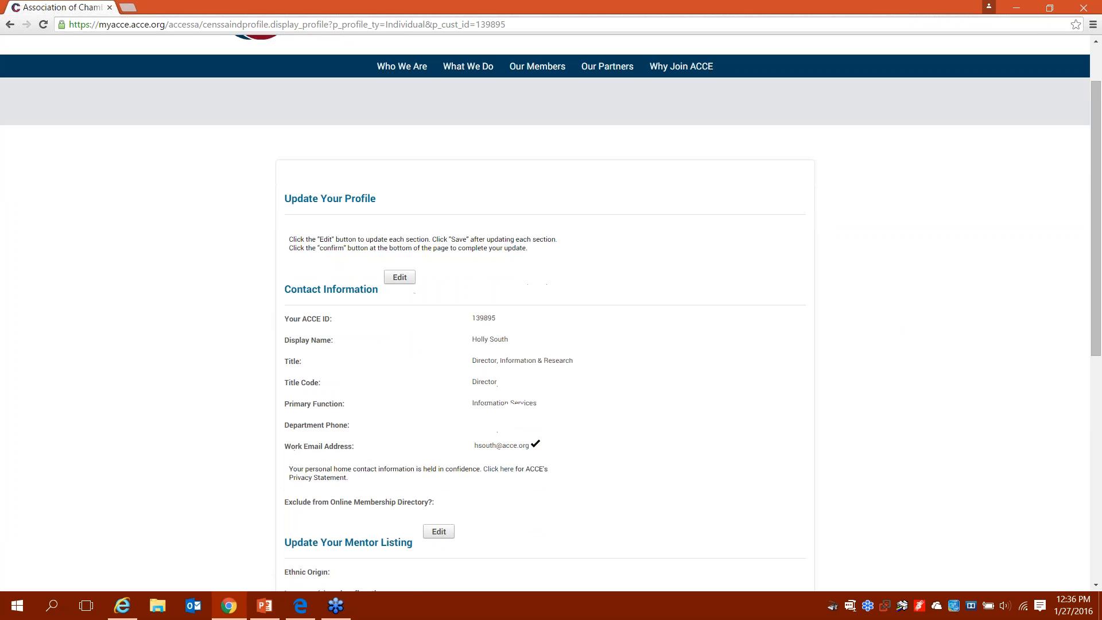
scroll(551, 313, down, 4)
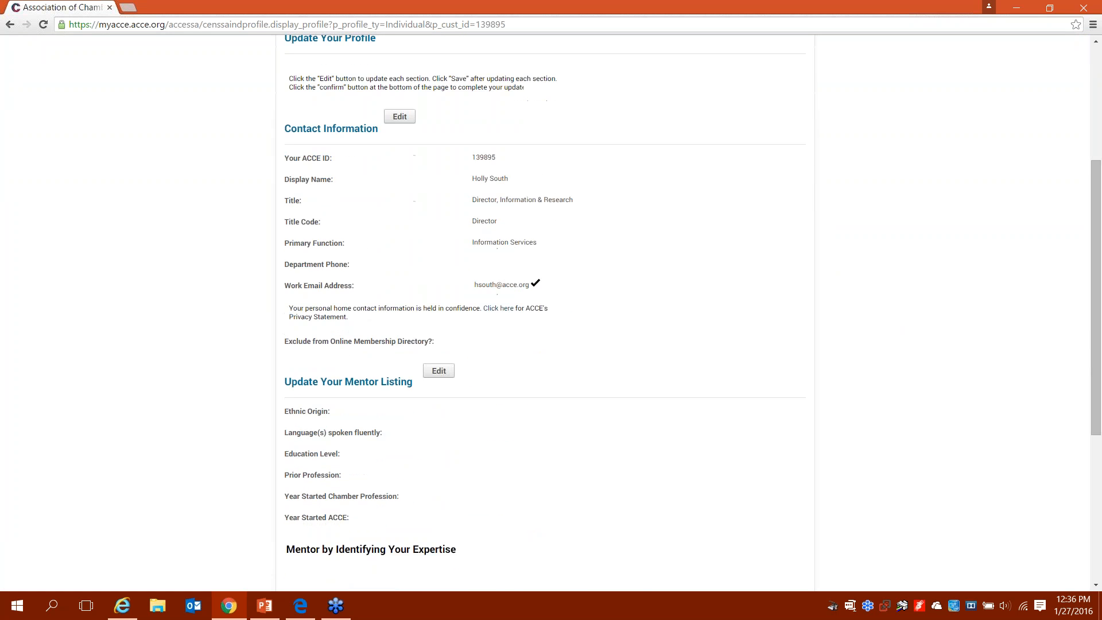
scroll(458, 320, down, 3)
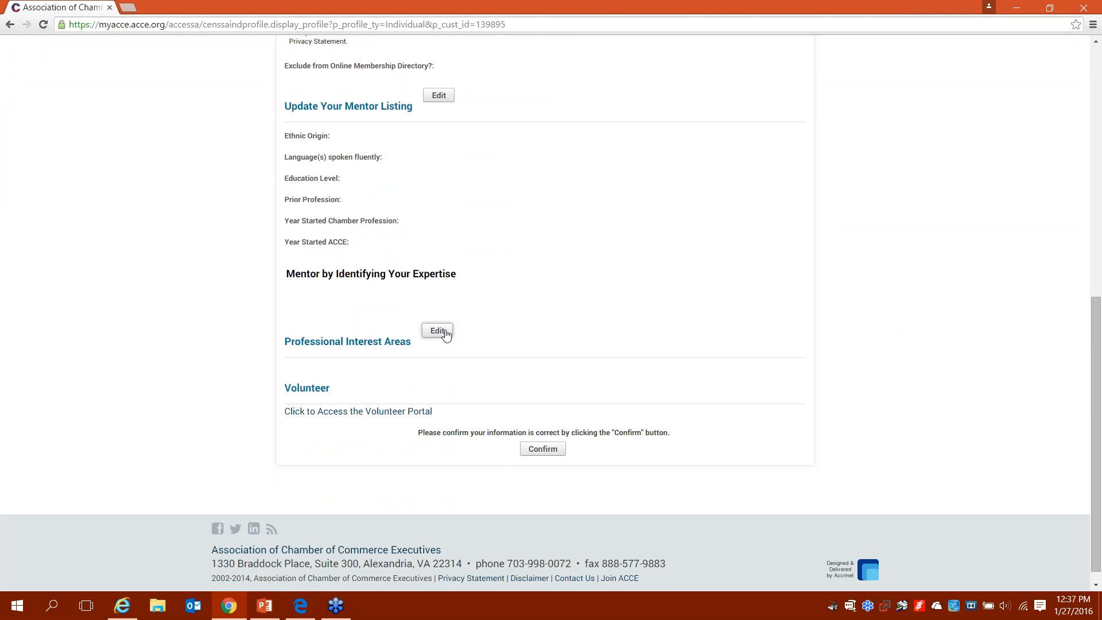
Step: Save the Professional Interest Areas with every area checked except n/a
click(446, 331)
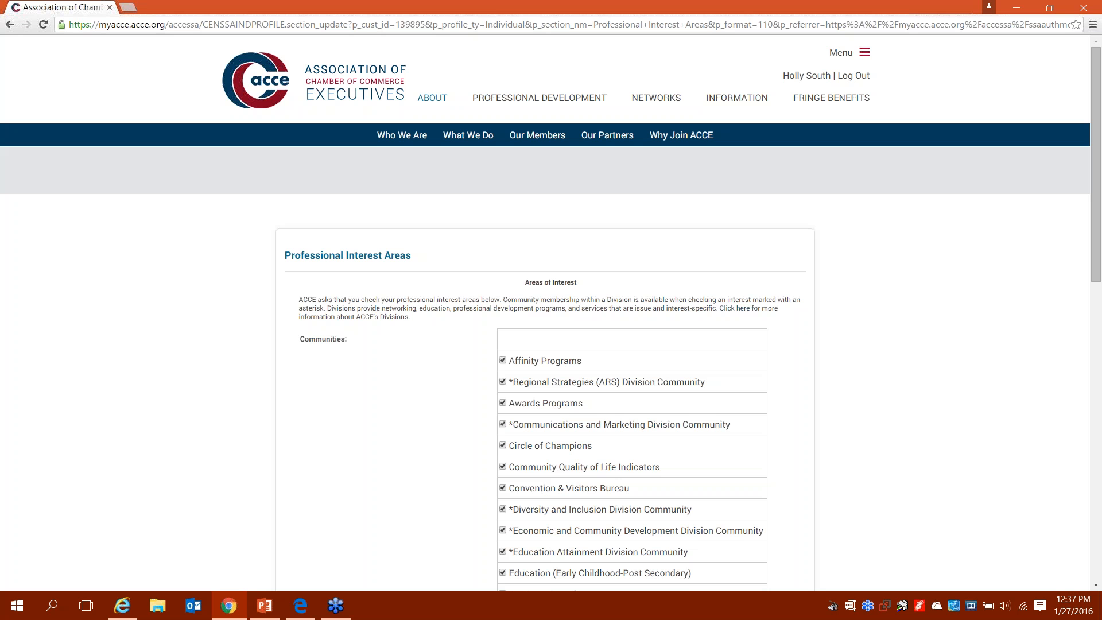
scroll(550, 309, down, 2)
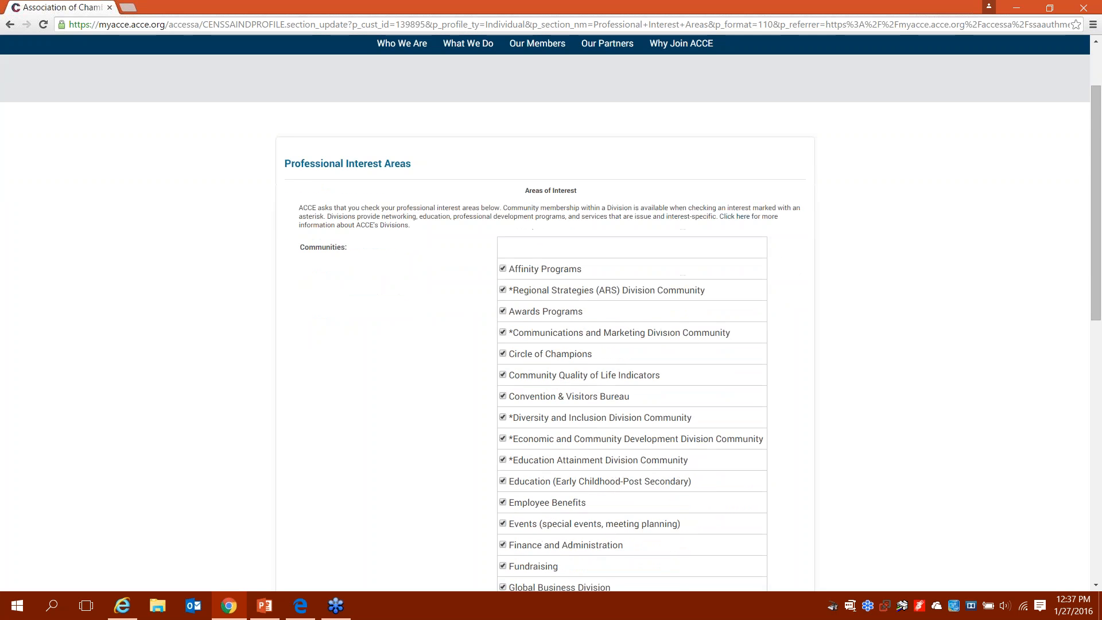
scroll(551, 309, down, 3)
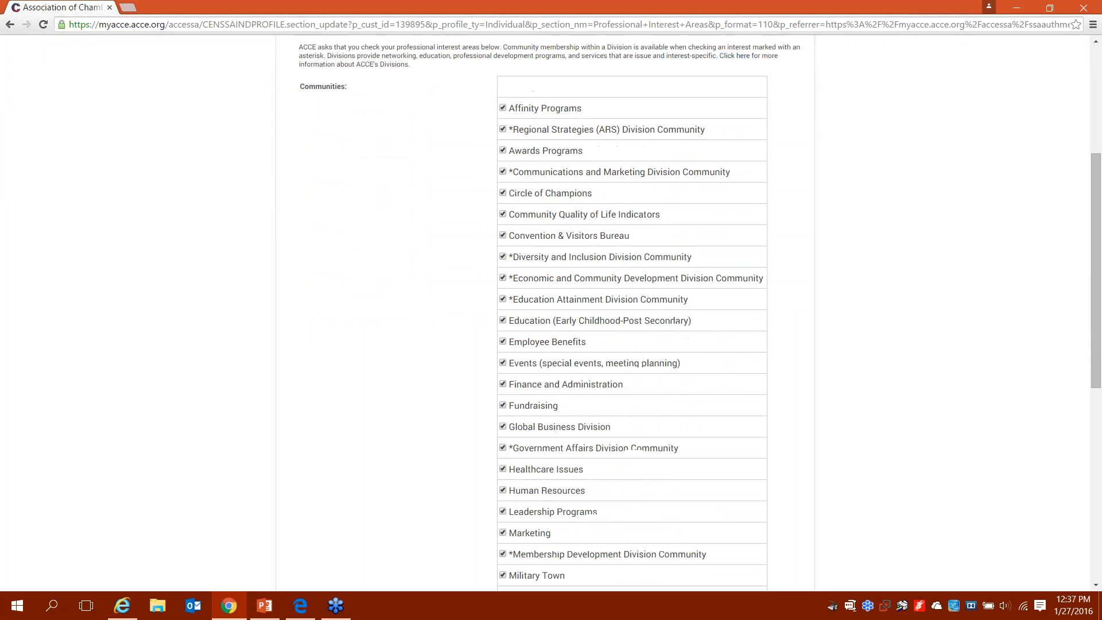
scroll(551, 310, down, 3)
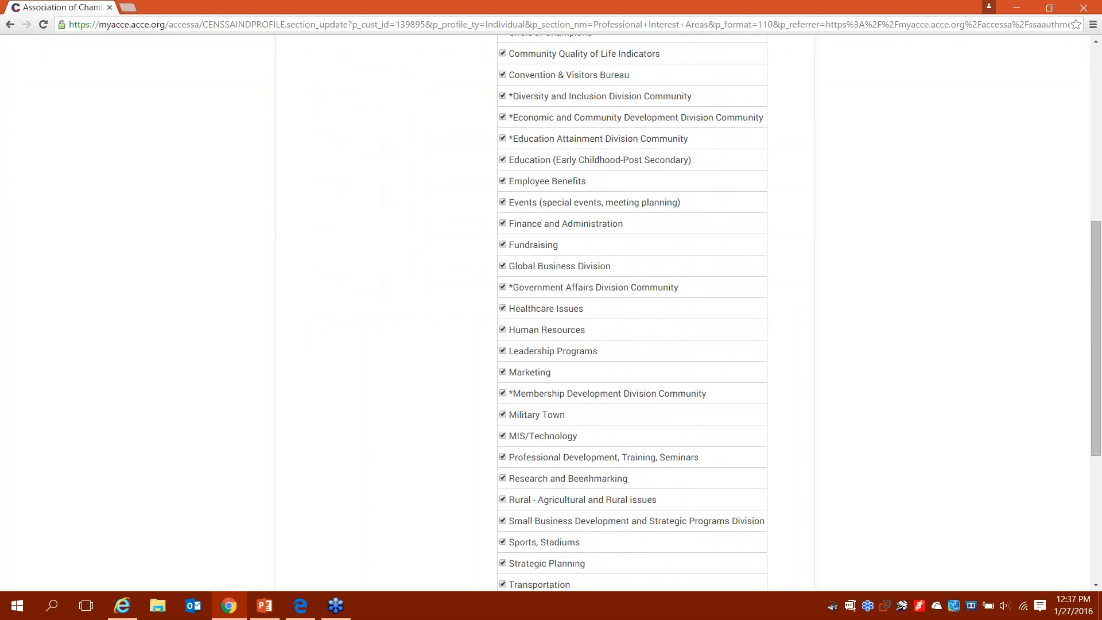
scroll(550, 310, down, 1)
scroll(551, 310, down, 1)
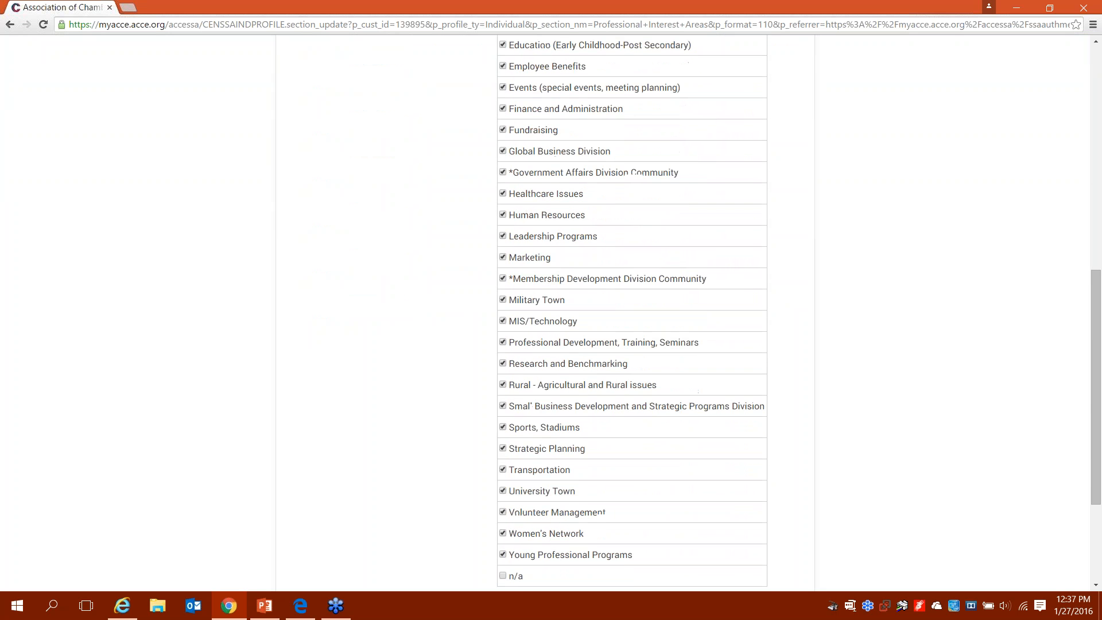
scroll(551, 309, down, 1)
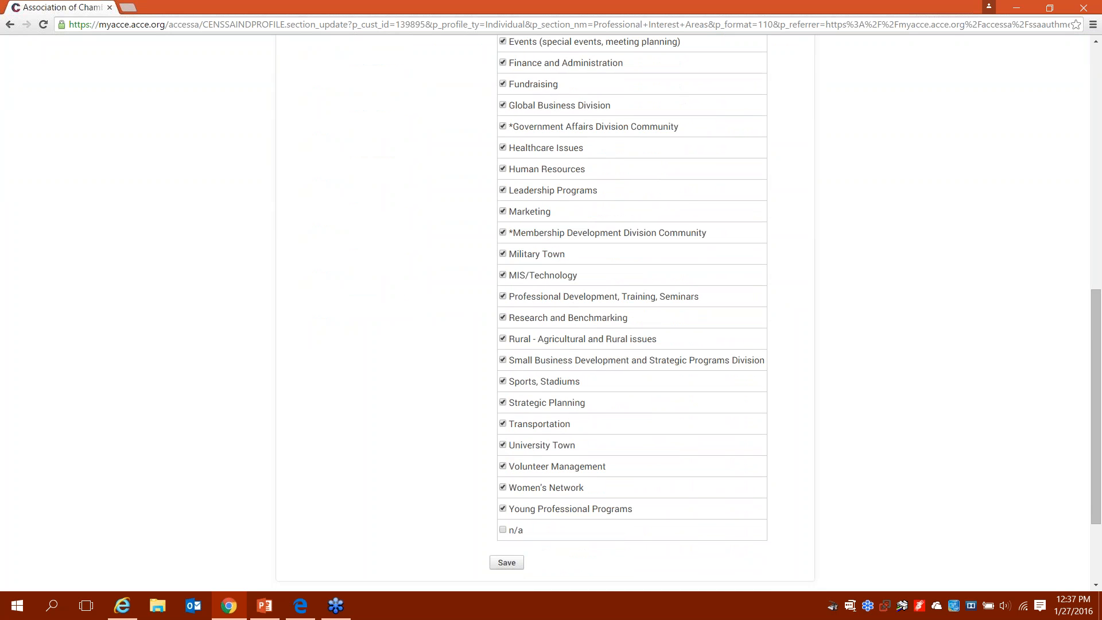
scroll(551, 310, up, 3)
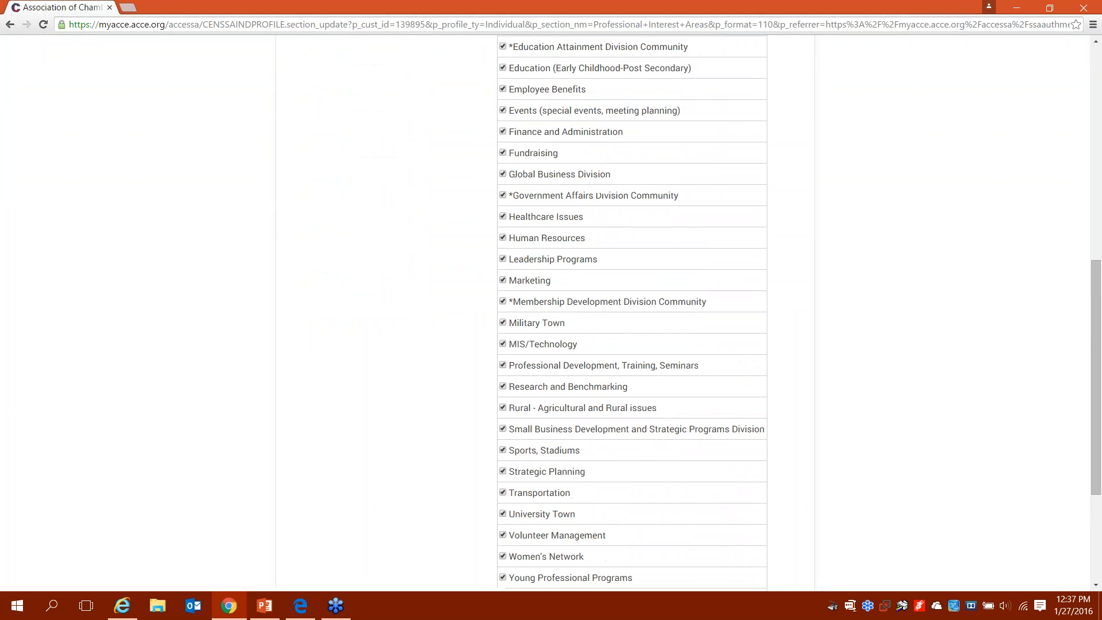
scroll(631, 310, up, 1)
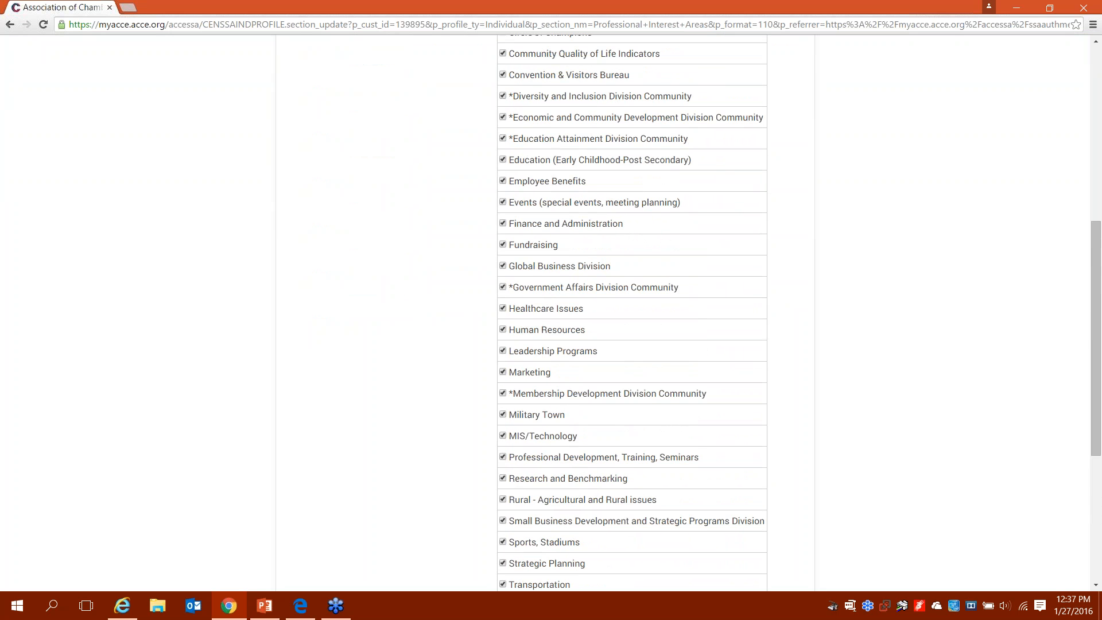
scroll(631, 310, down, 4)
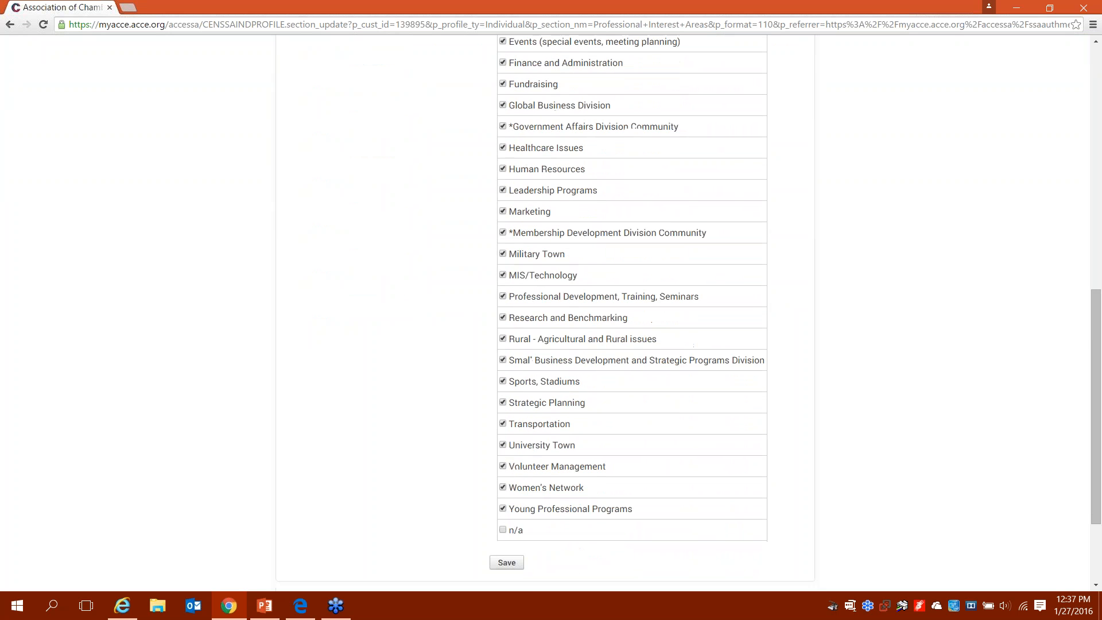
scroll(457, 359, down, 1)
click(506, 516)
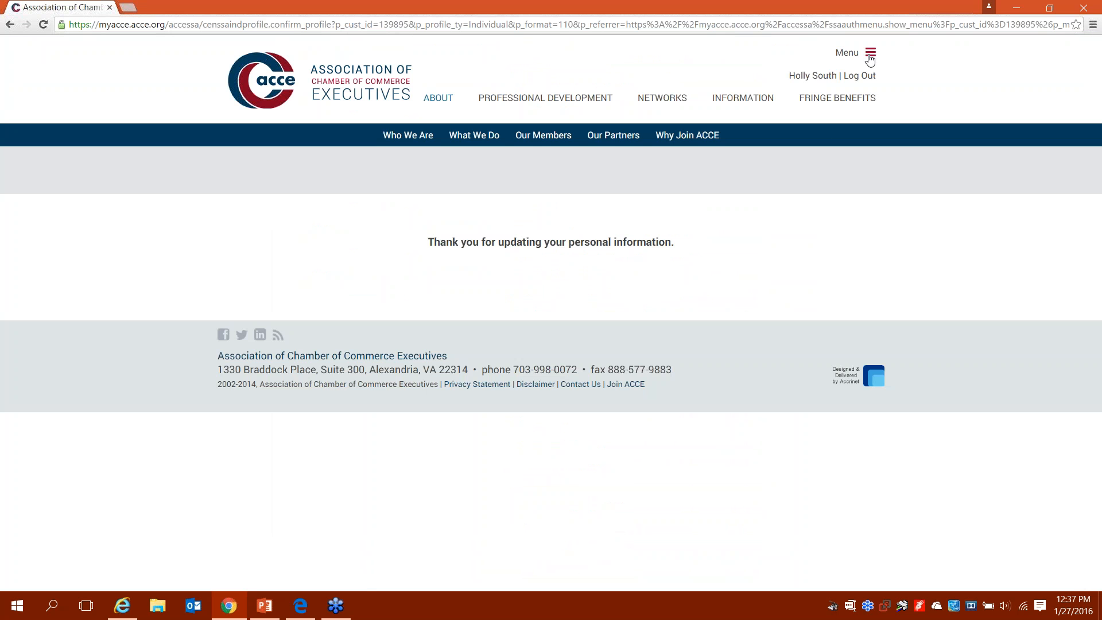
Step: Go to My Account via the Menu, expand My Membership, and open My ACCE Activity
click(870, 57)
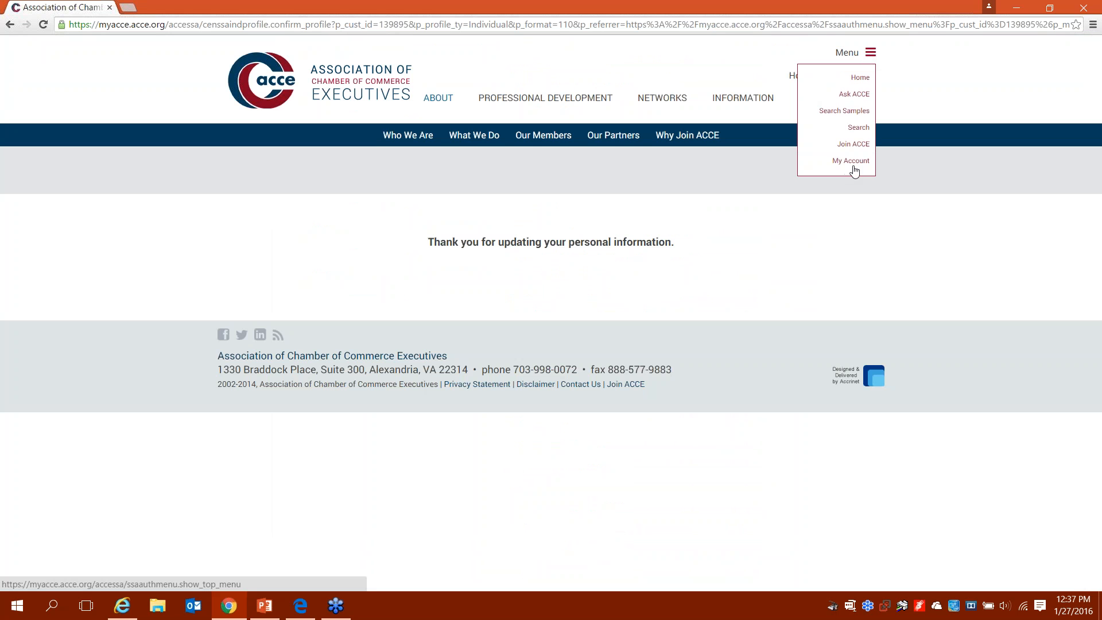
click(853, 164)
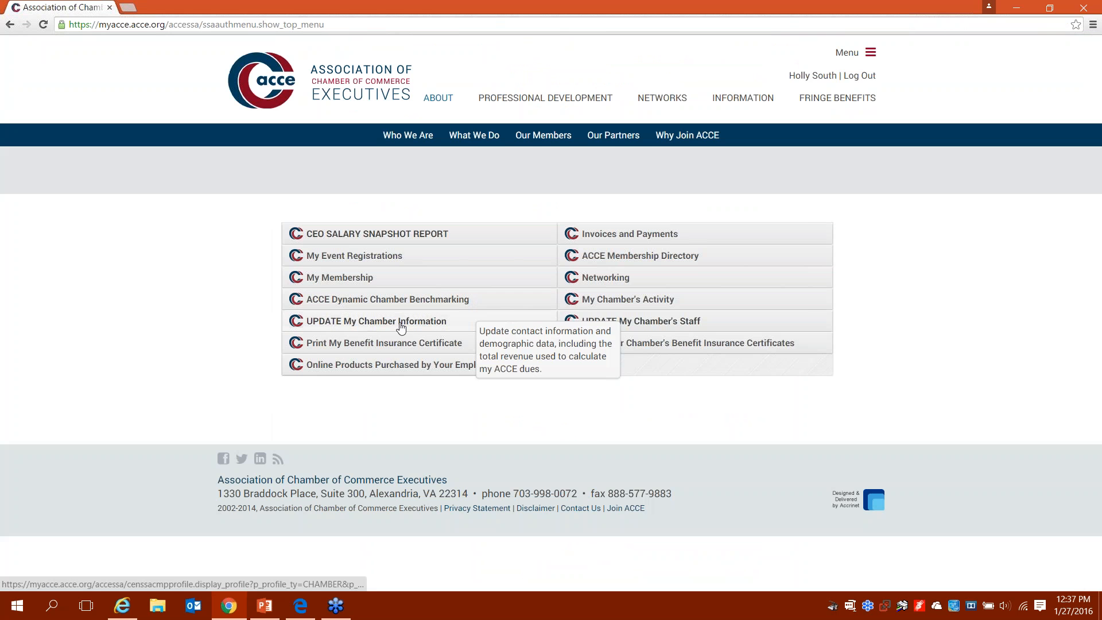
click(359, 278)
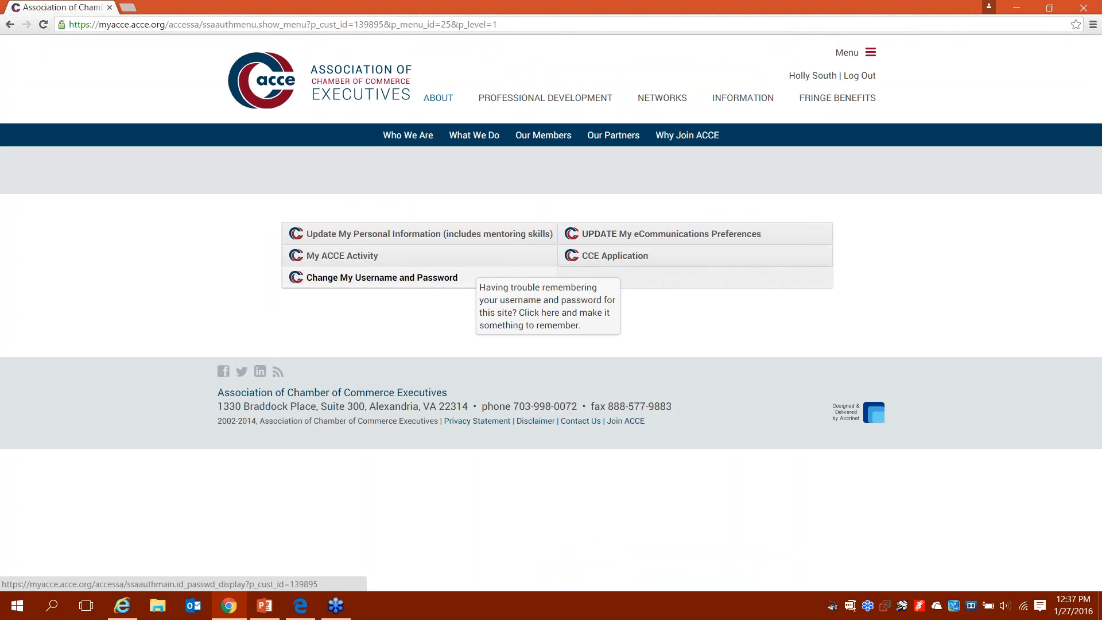
click(413, 285)
click(364, 255)
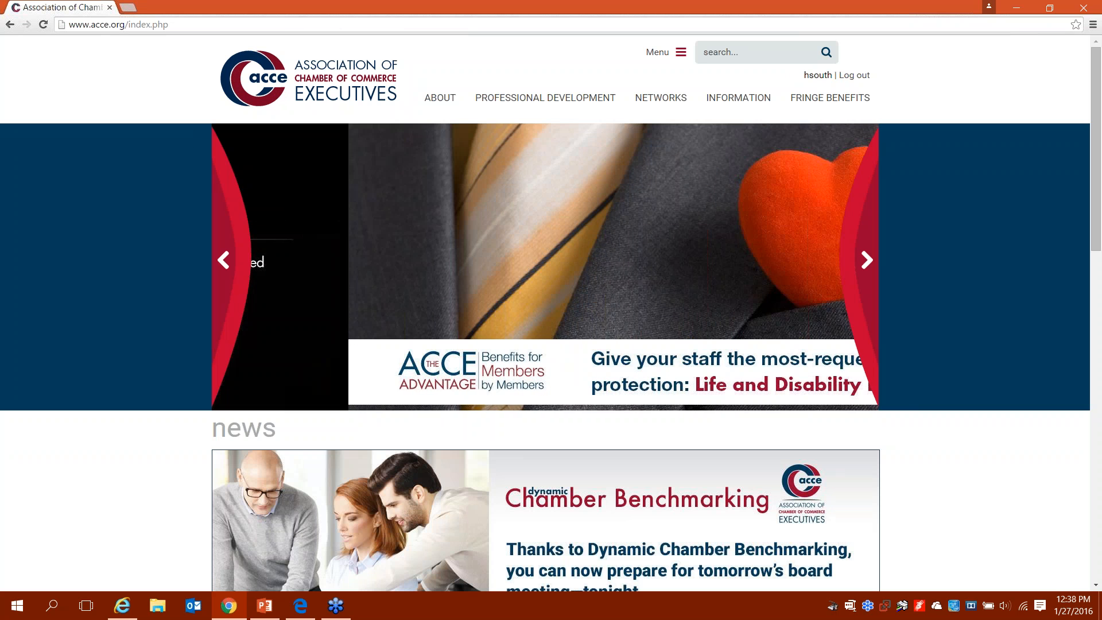
Step: Reach the Ask ACCE page from the Menu, then again via the INFORMATION section
click(681, 58)
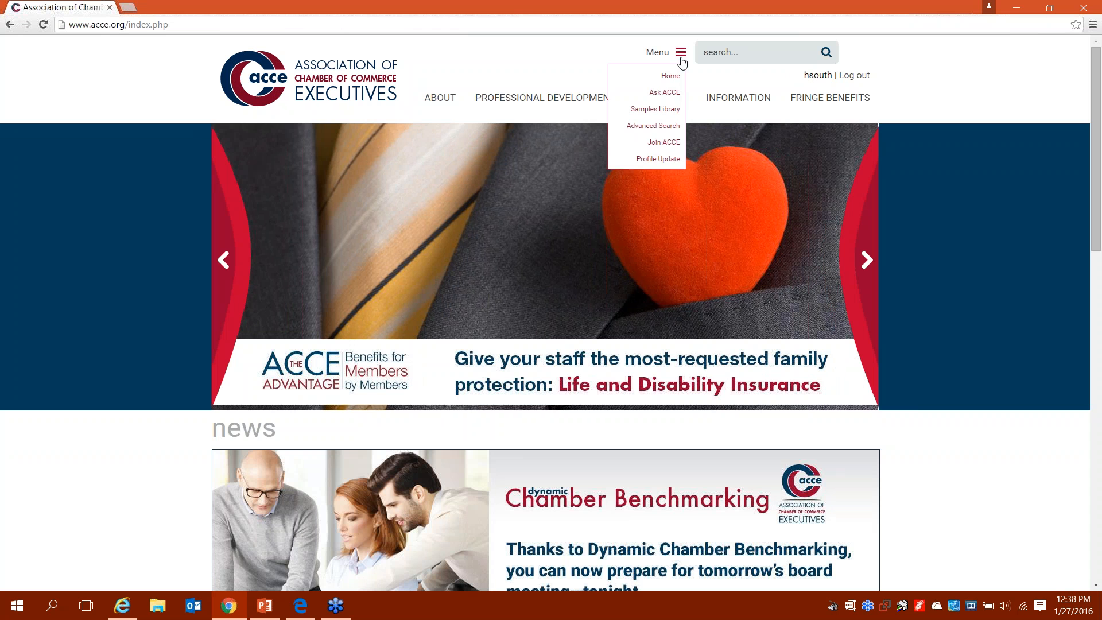
click(665, 93)
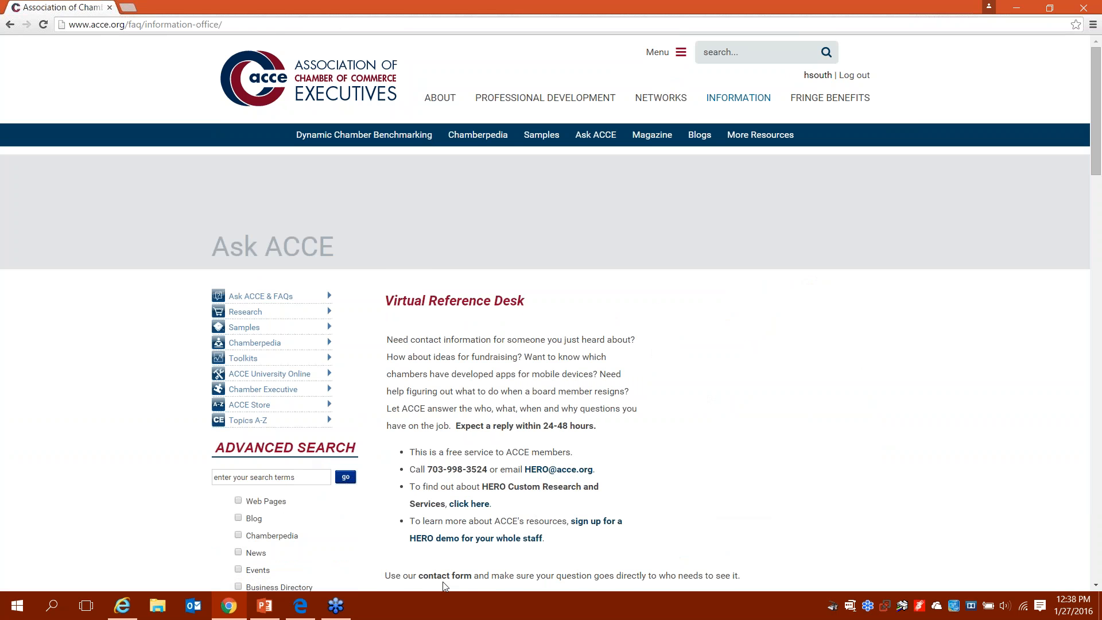
scroll(444, 574, down, 1)
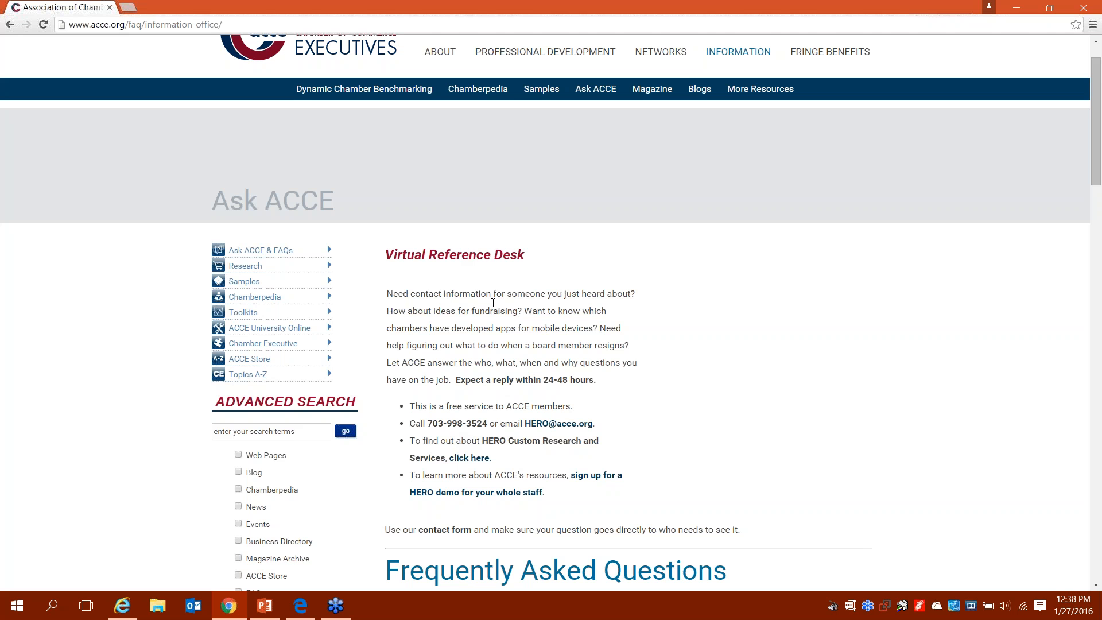
click(715, 50)
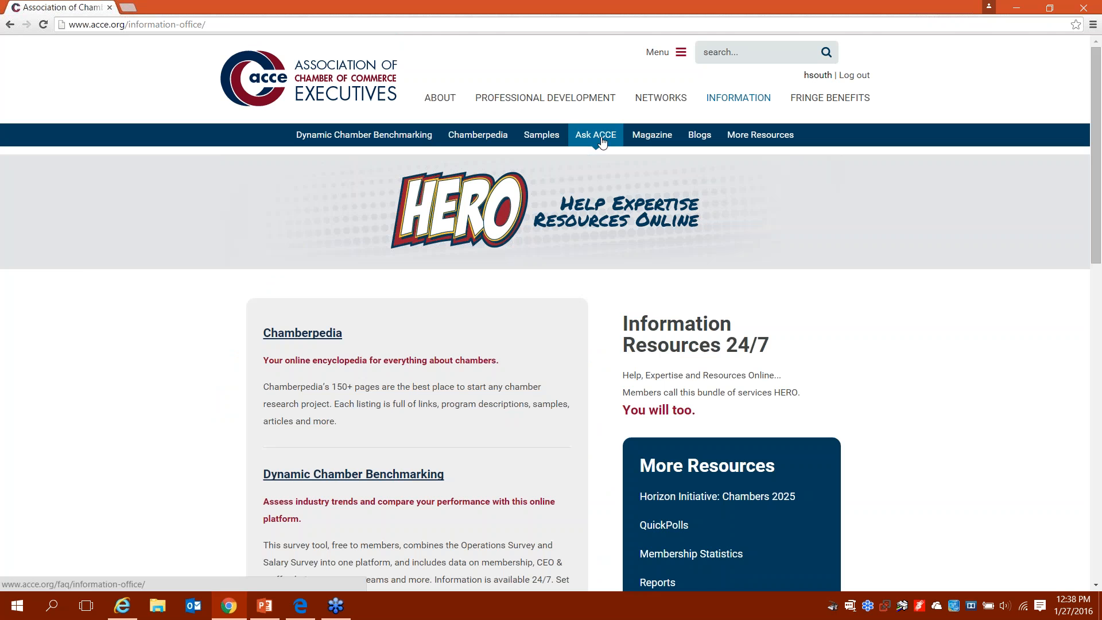
click(600, 138)
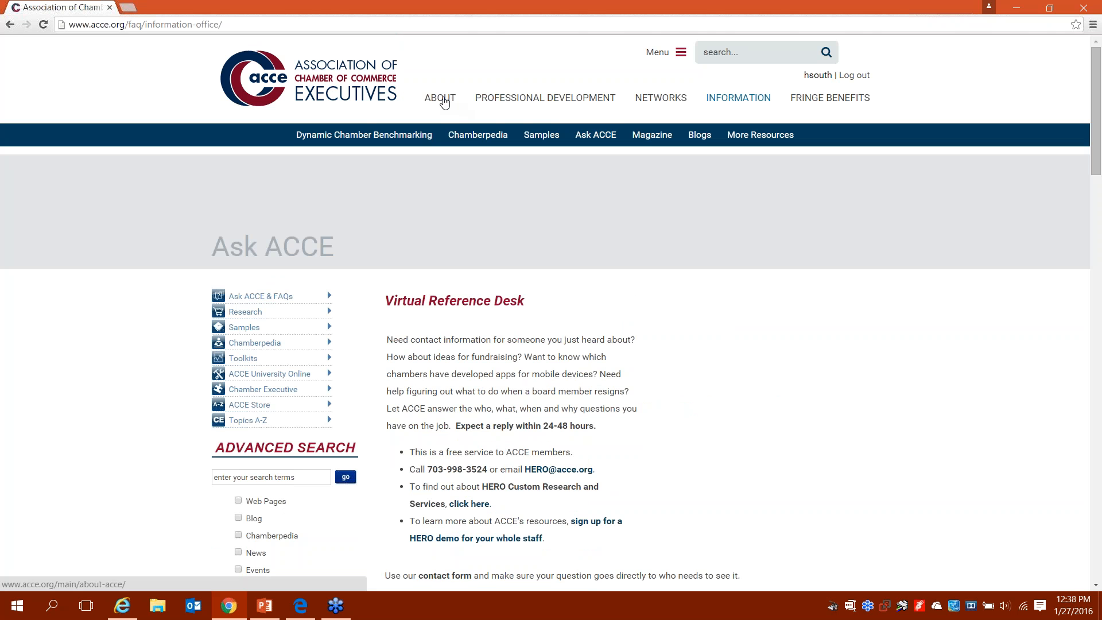
Step: Open the Staff Directory from About ACCE's Who We Are section
click(444, 101)
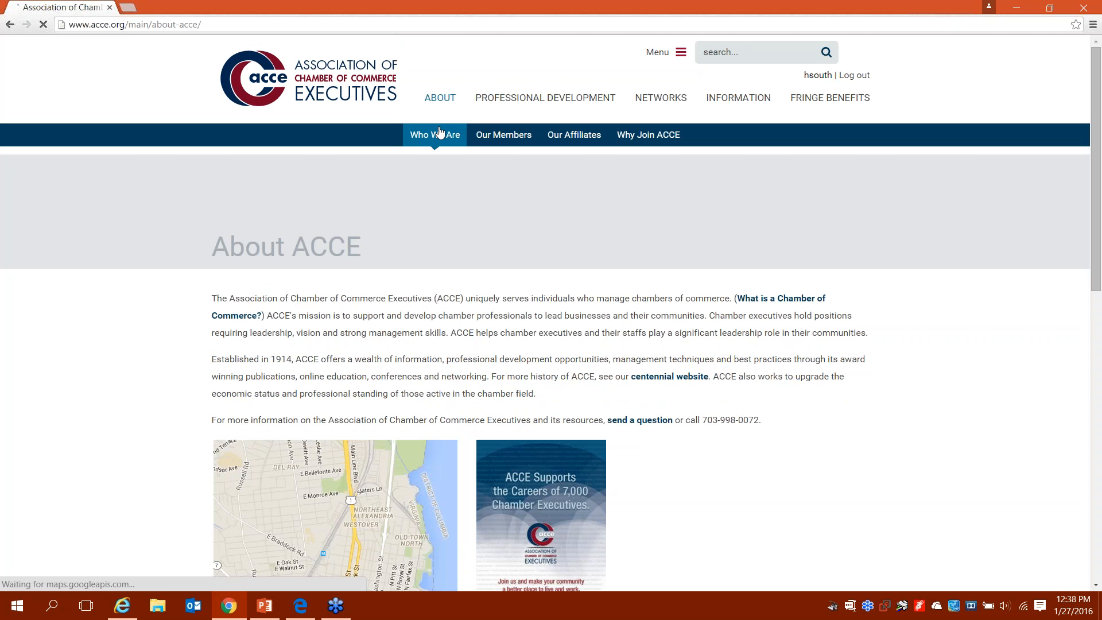
mouse_move(439, 133)
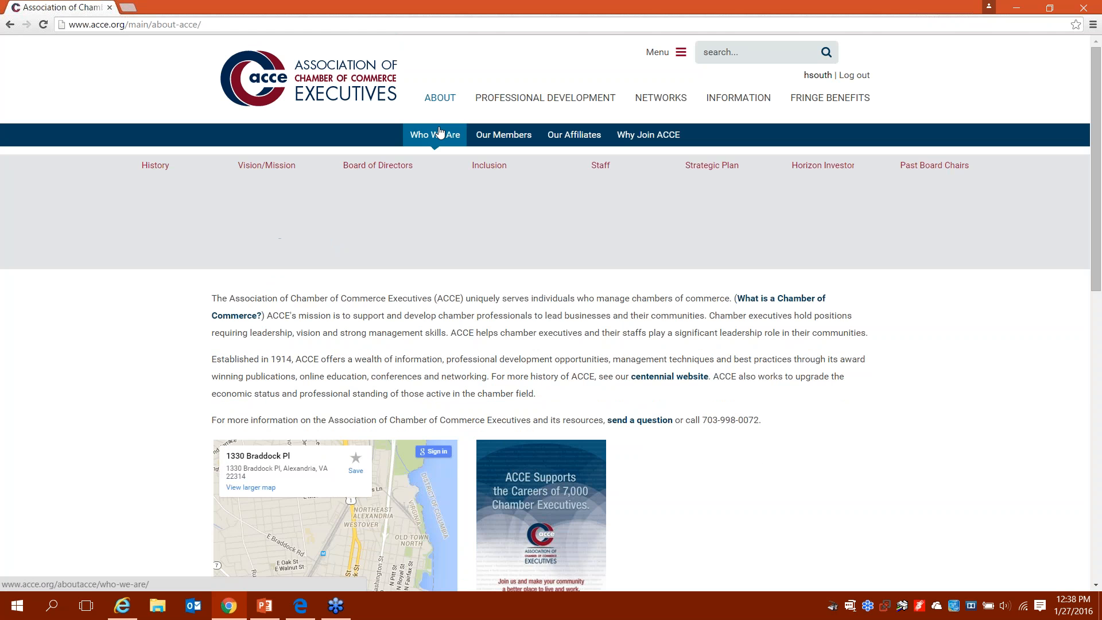
click(606, 168)
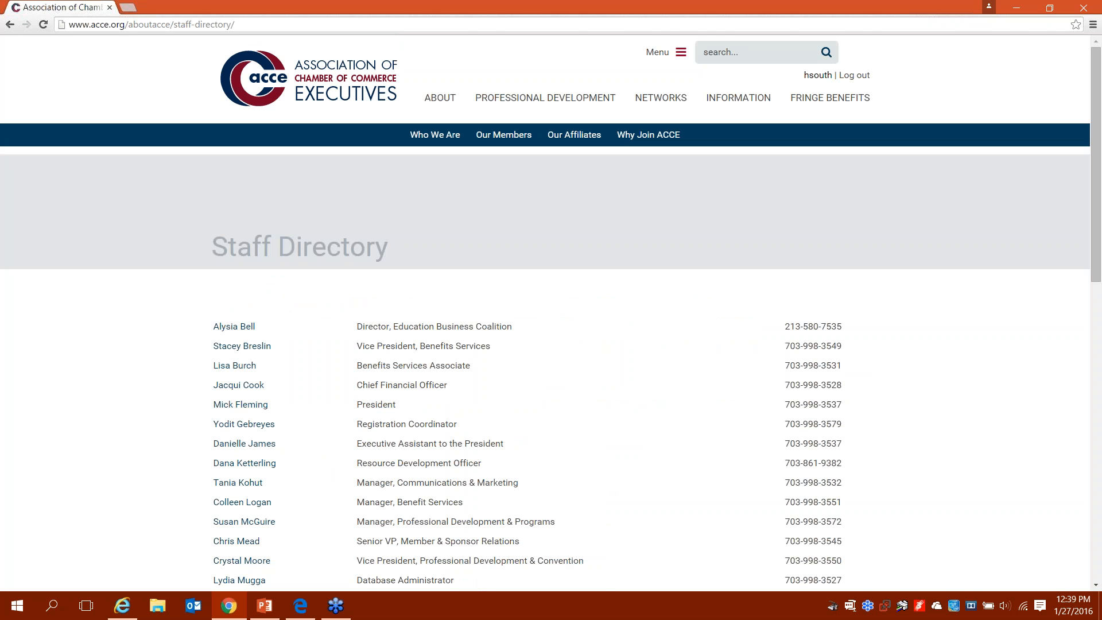
mouse_move(449, 137)
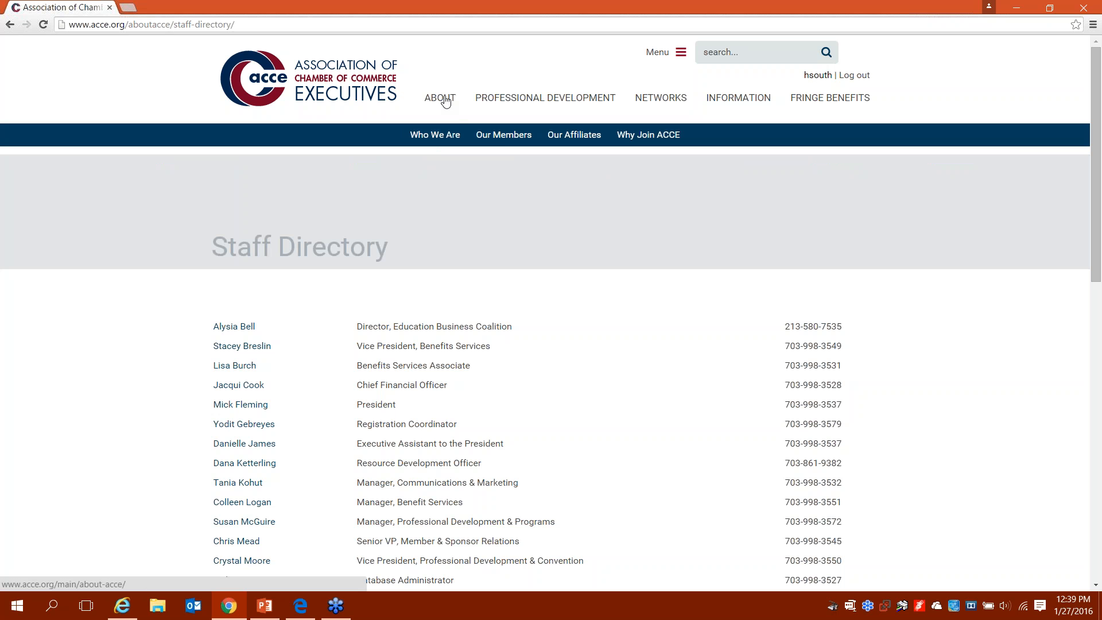
Step: Preview the Our Members, Our Affiliates and Why Join ACCE submenus, then return to About ACCE
mouse_move(500, 138)
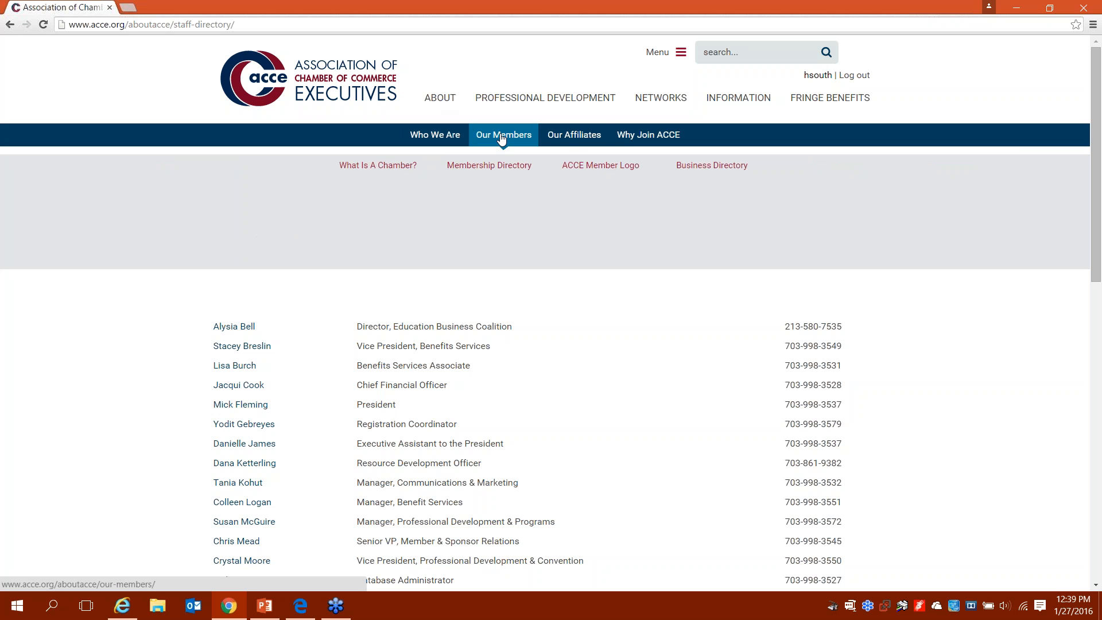
mouse_move(566, 138)
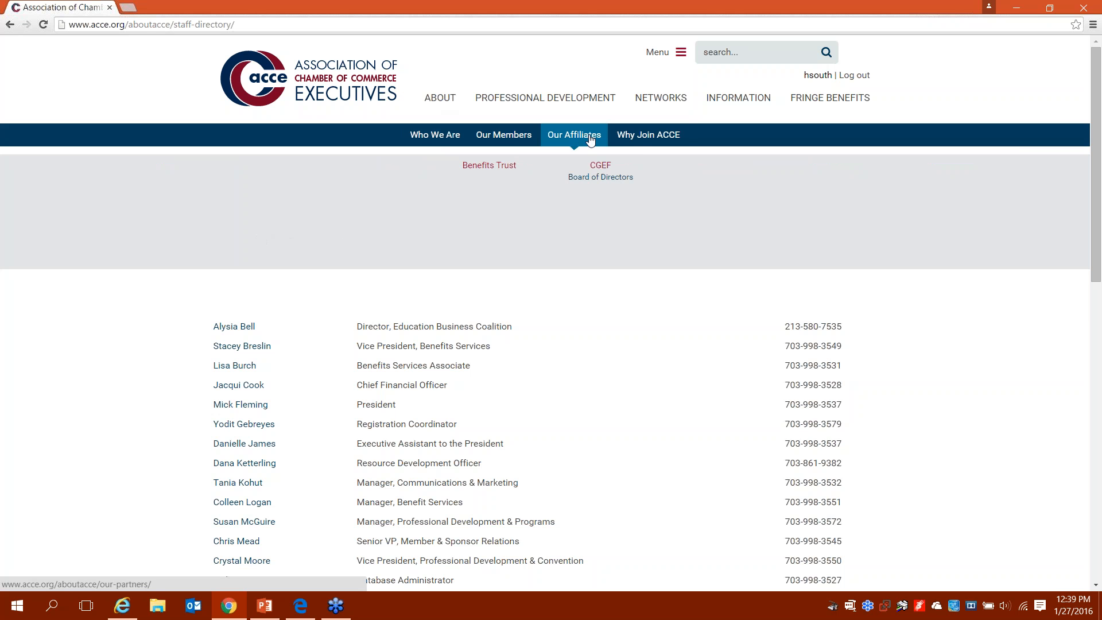
mouse_move(624, 140)
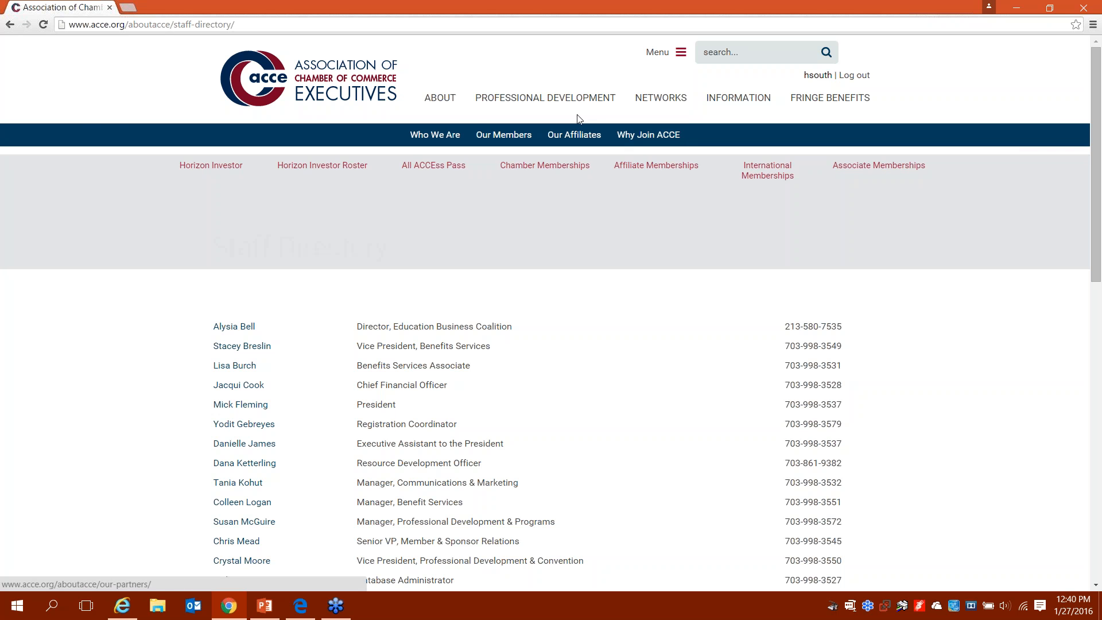
click(435, 105)
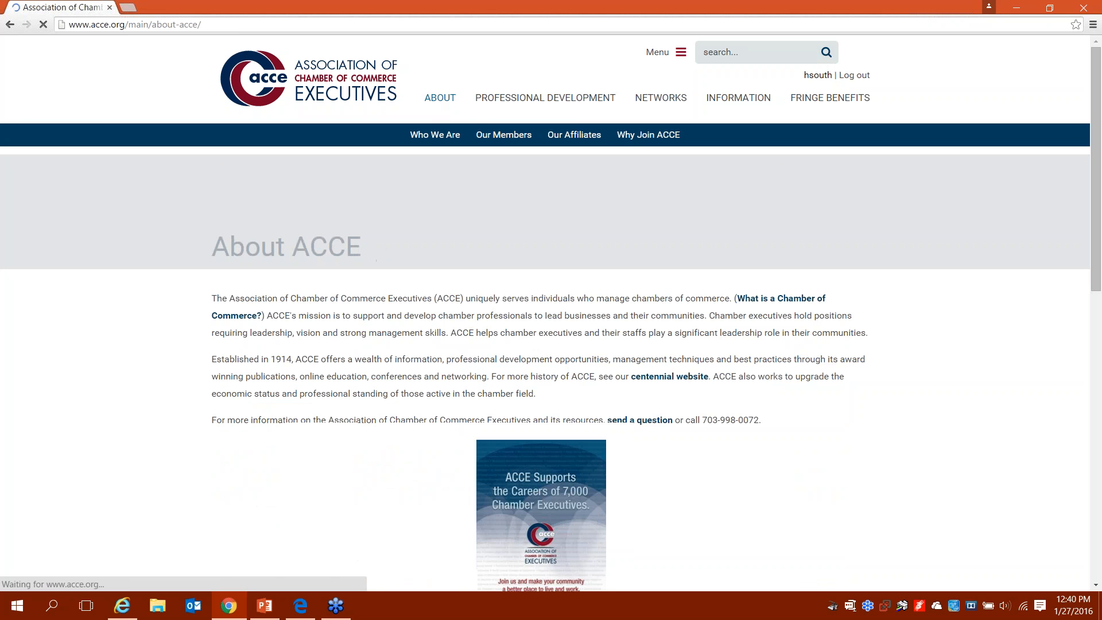
mouse_move(494, 140)
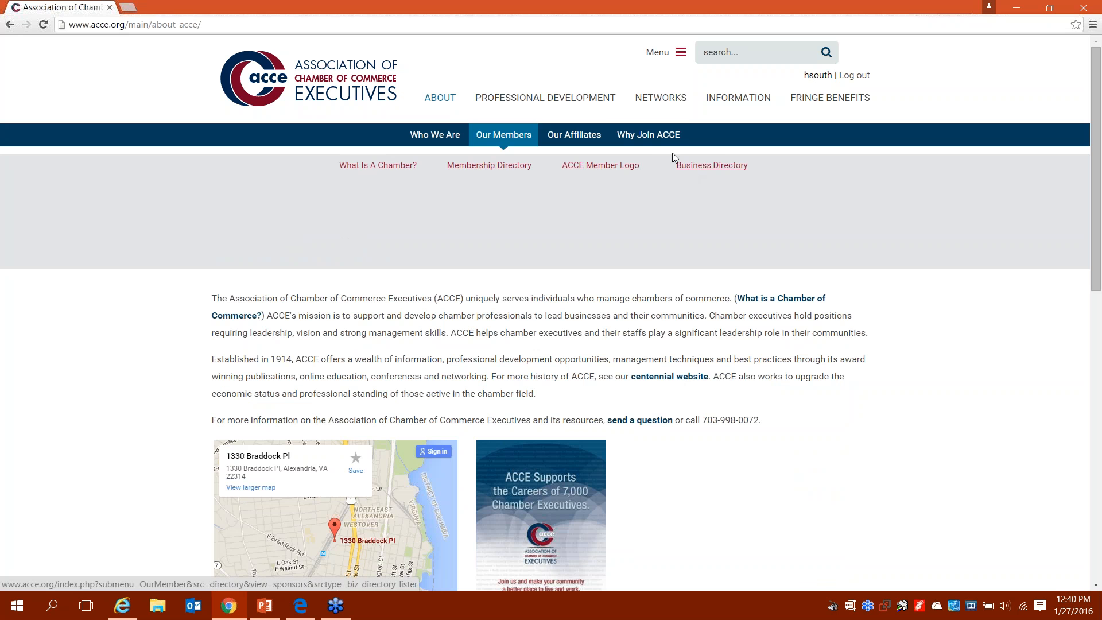
Step: View the Metro Cities Council roster under Community Peer Groups, then go back to Networks
click(655, 99)
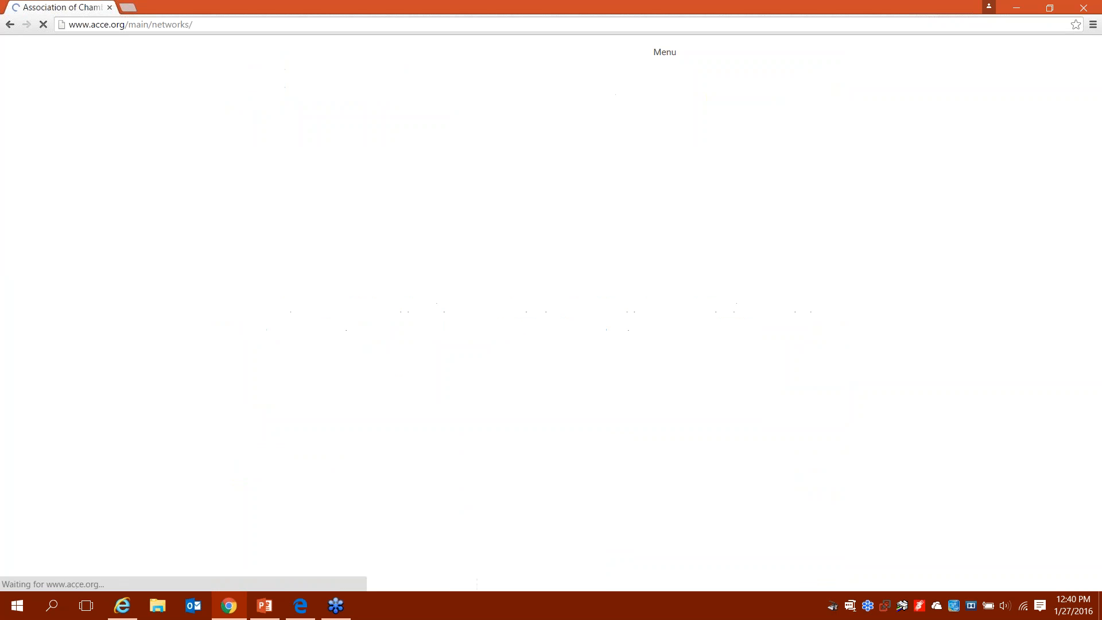
mouse_move(401, 148)
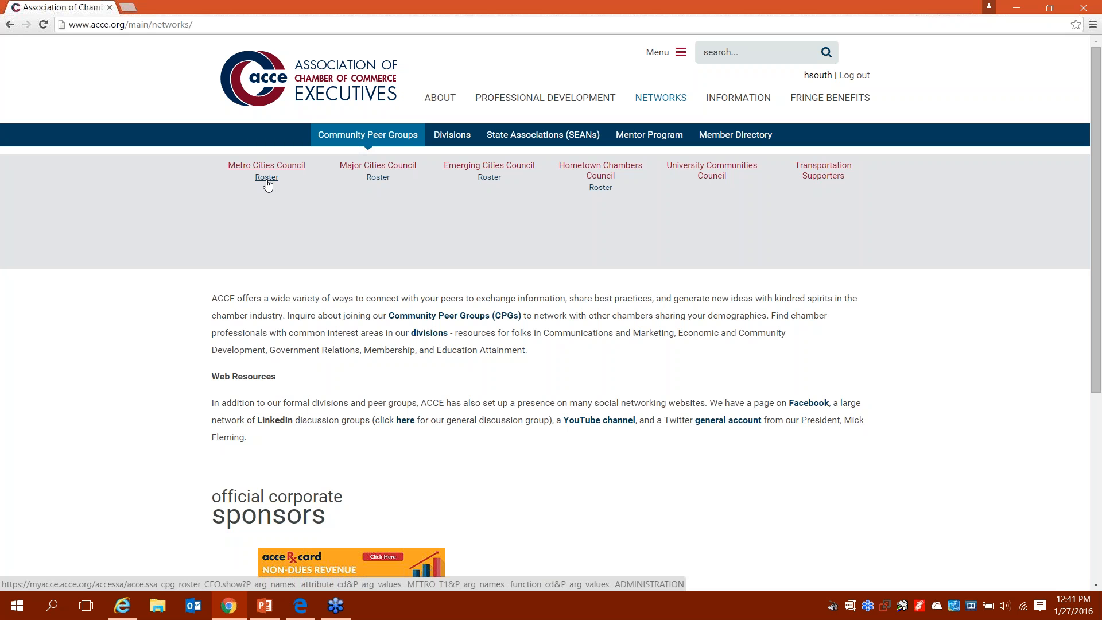
click(267, 177)
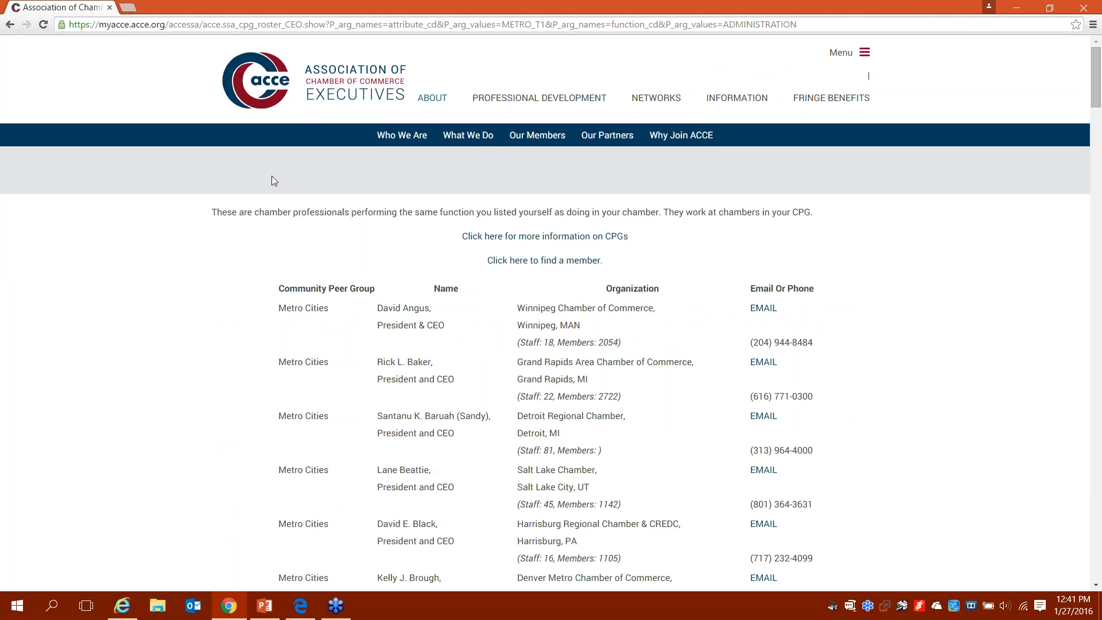
click(651, 98)
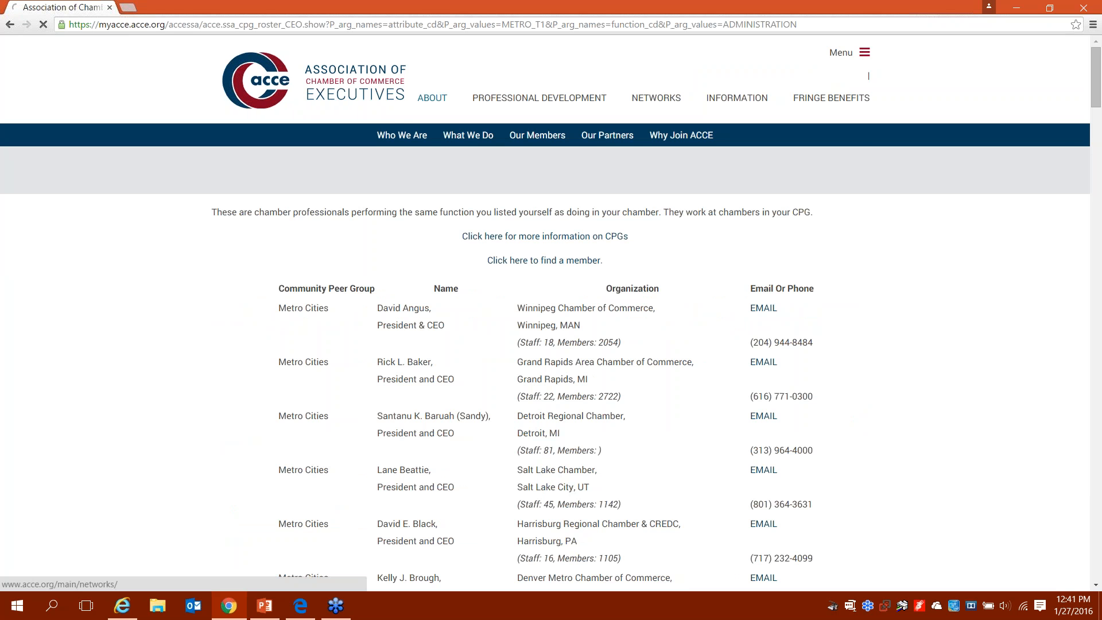
mouse_move(457, 140)
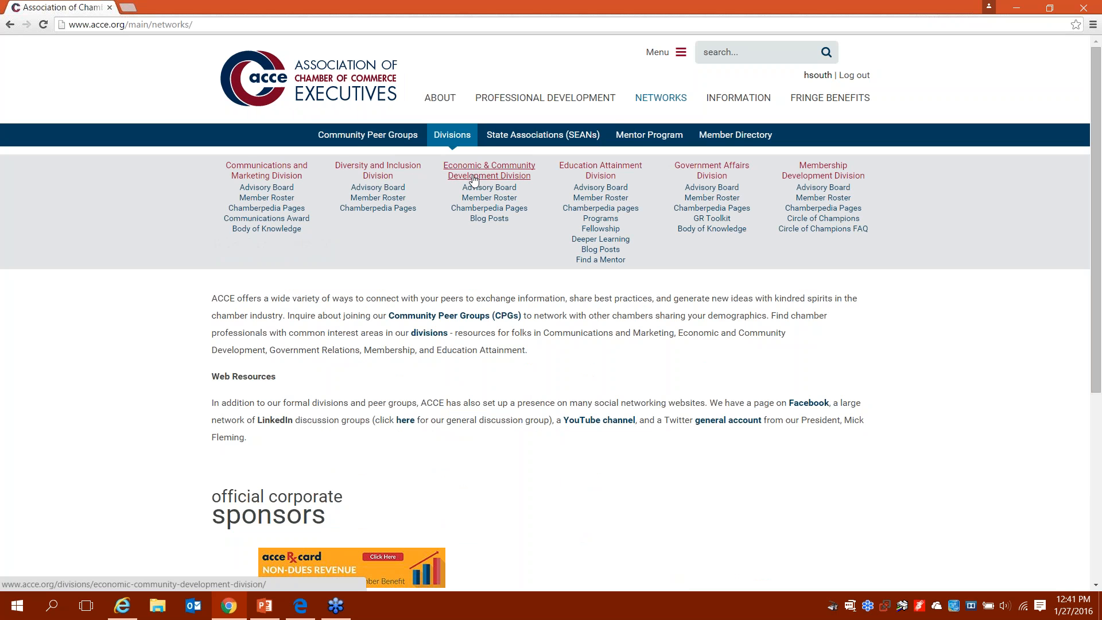
click(603, 174)
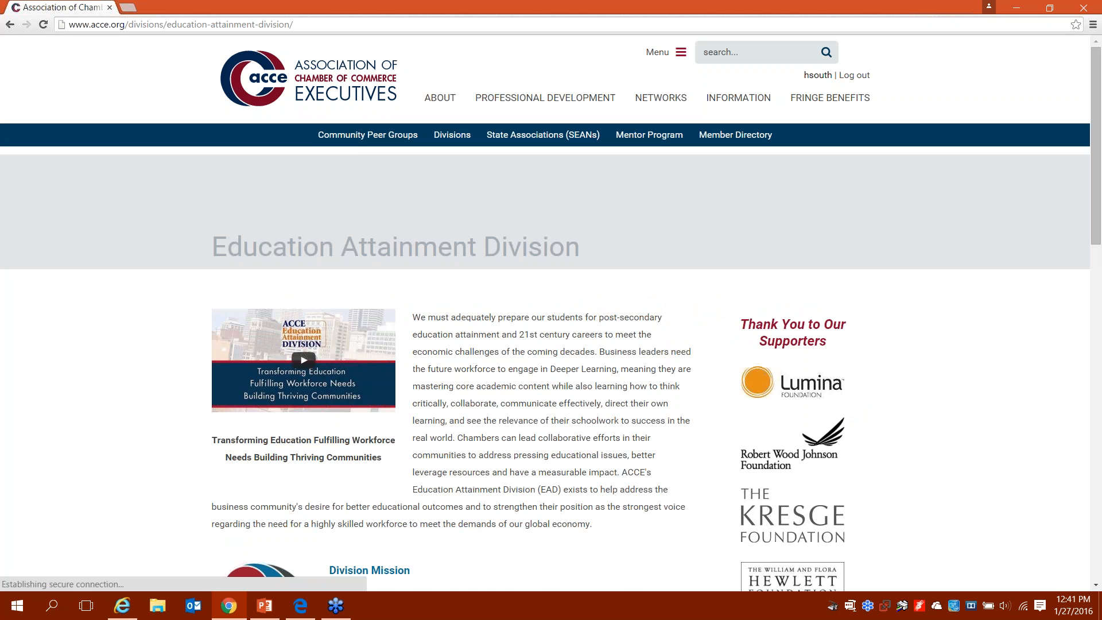
scroll(486, 346, down, 2)
scroll(486, 346, down, 3)
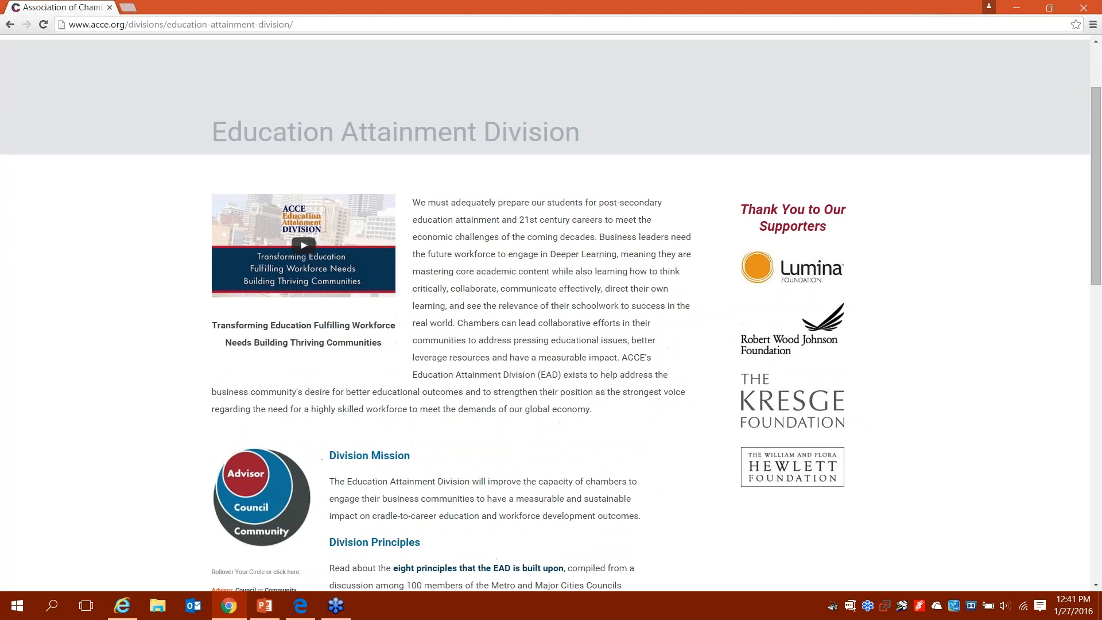
scroll(486, 346, down, 1)
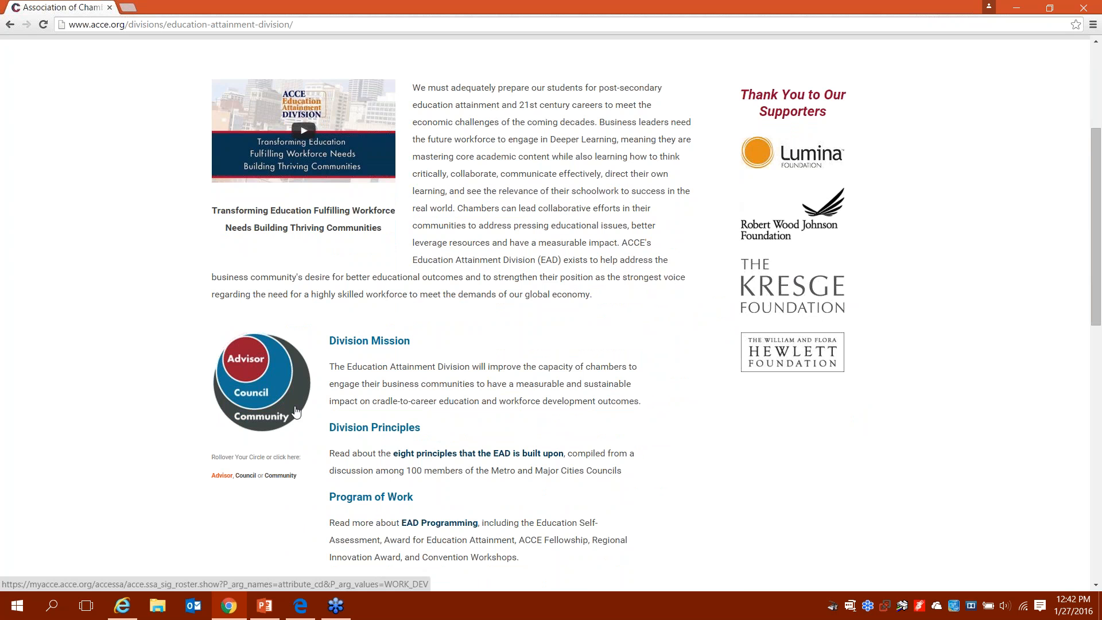
scroll(295, 411, down, 2)
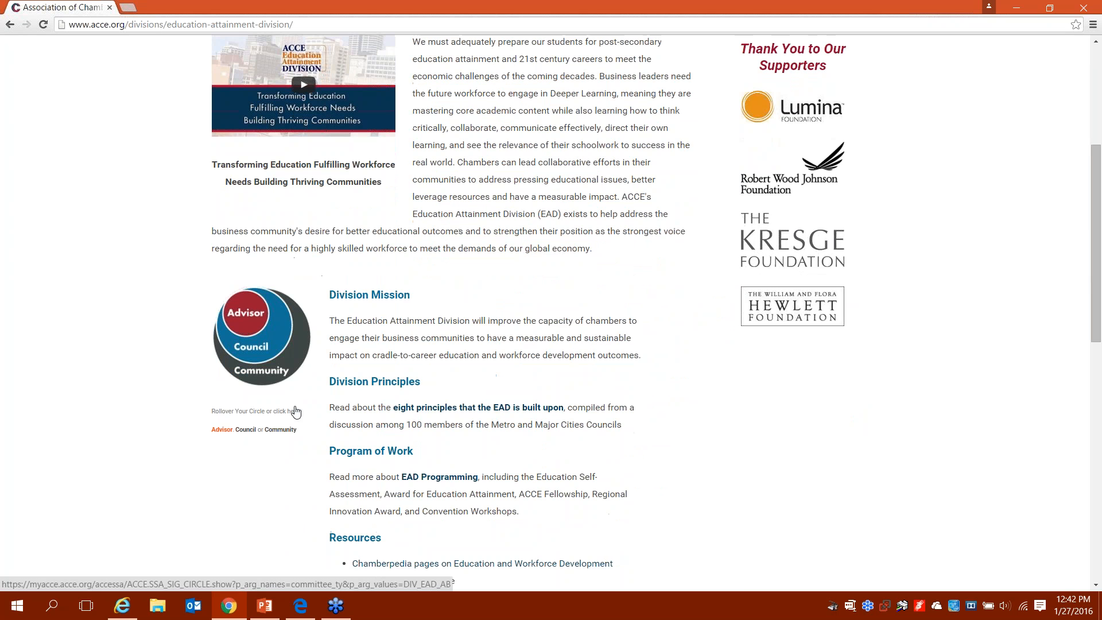
scroll(295, 411, down, 1)
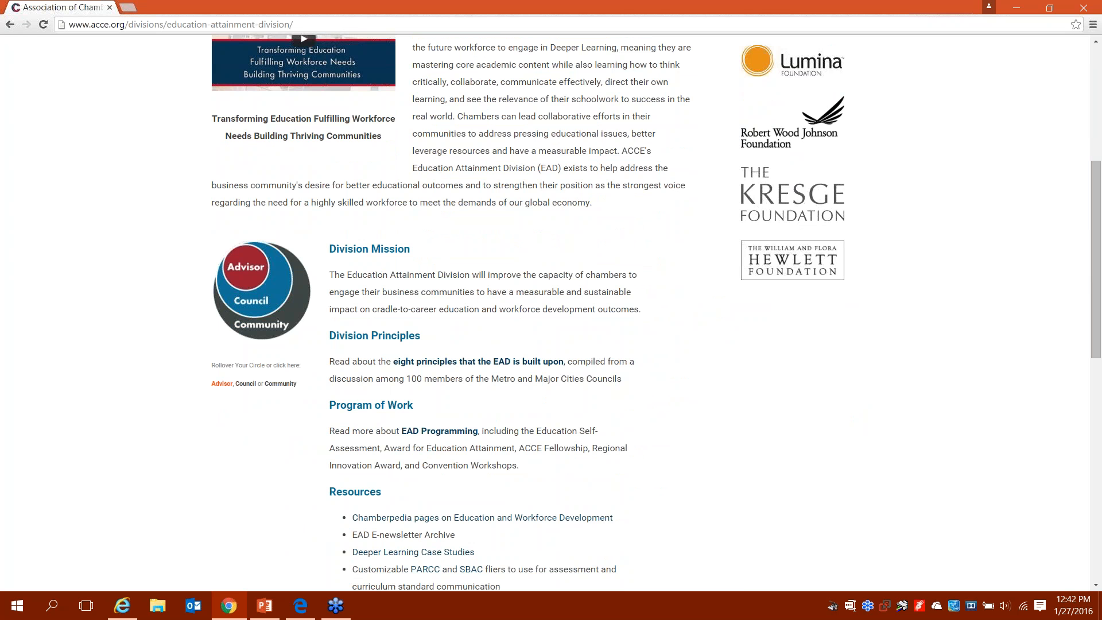
scroll(551, 312, down, 3)
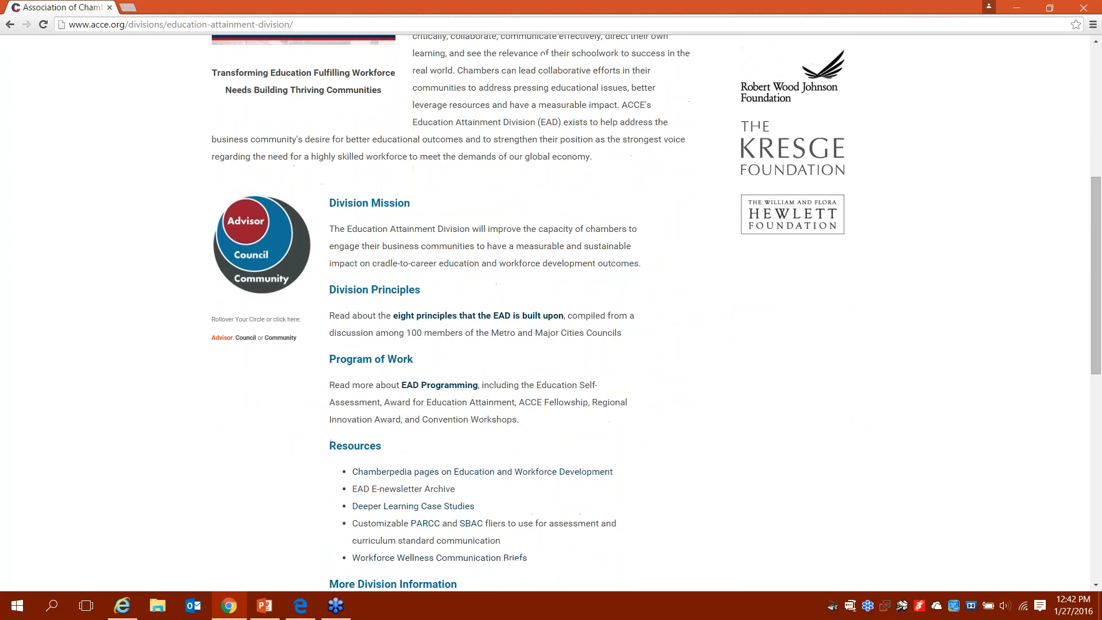
scroll(325, 381, down, 3)
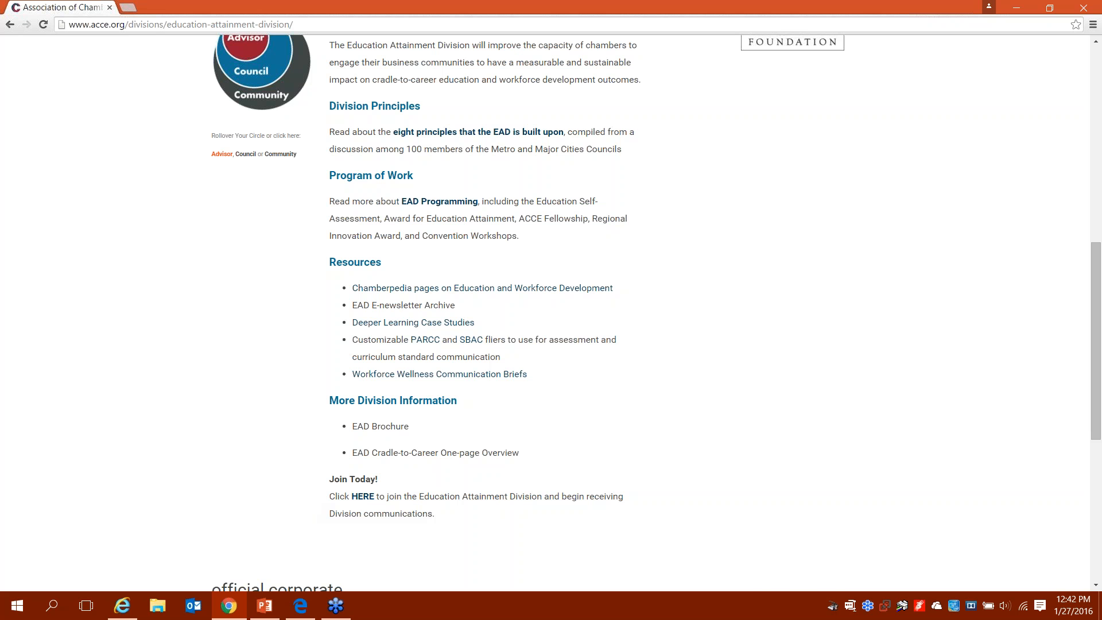
scroll(197, 406, up, 10)
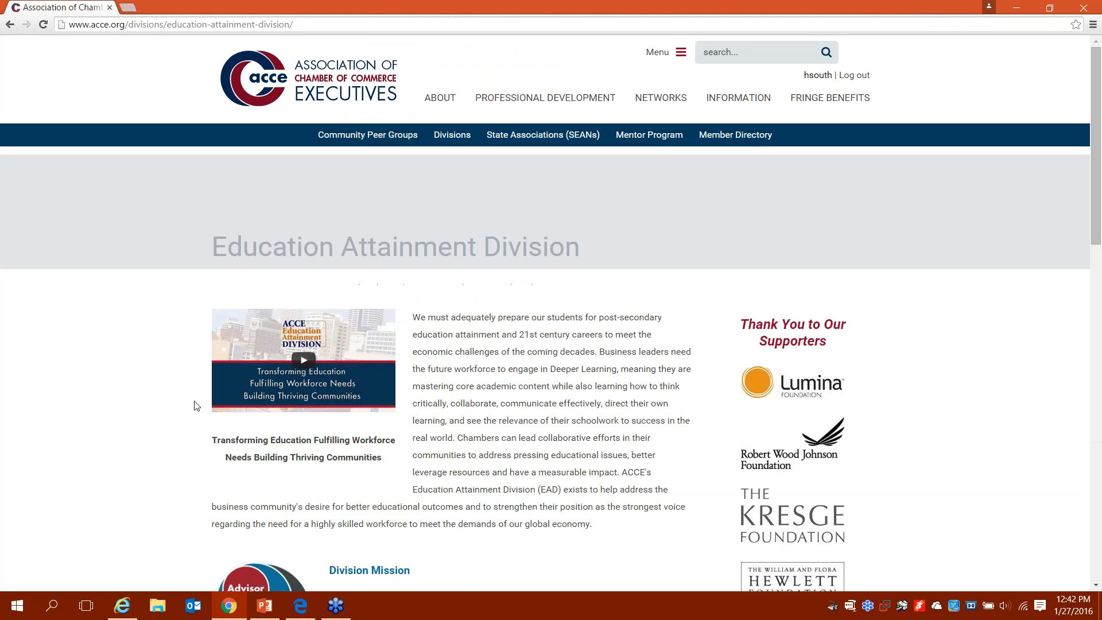
Step: Return to the Networks overview using NETWORKS in the top navigation bar
click(671, 101)
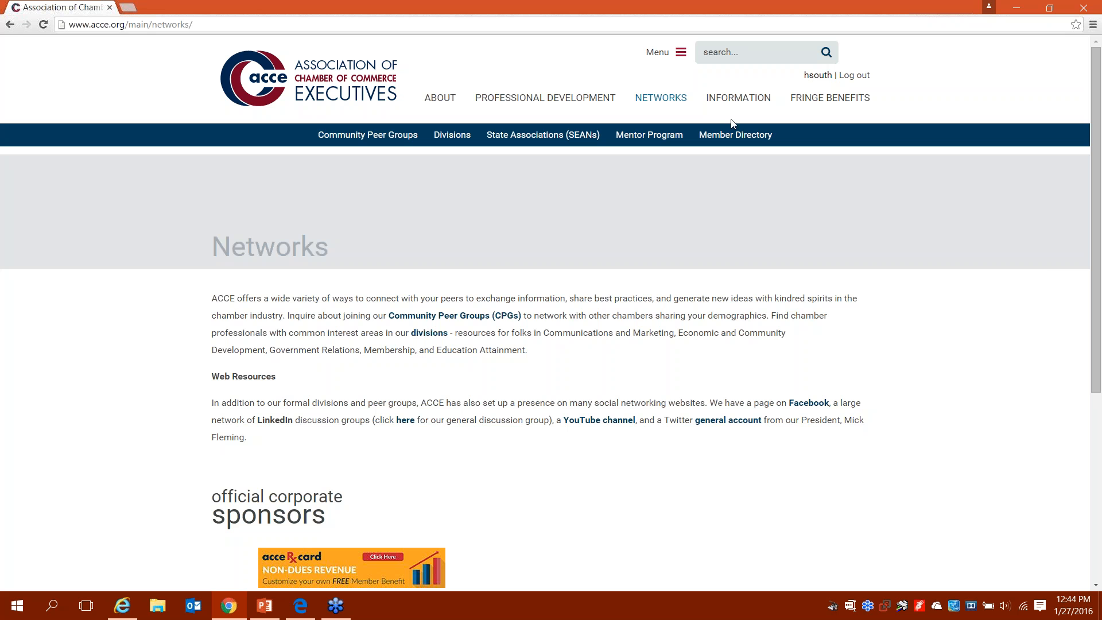
Step: Open ACCE University Online under Professional Development and view the Chamber 101 eCourse details
click(579, 99)
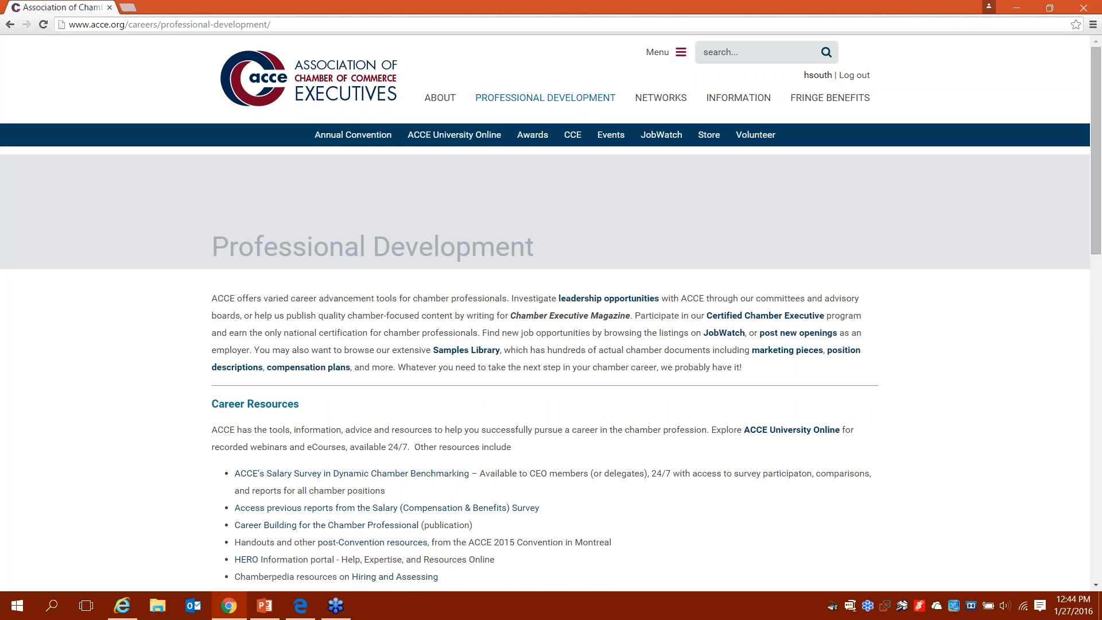
click(436, 137)
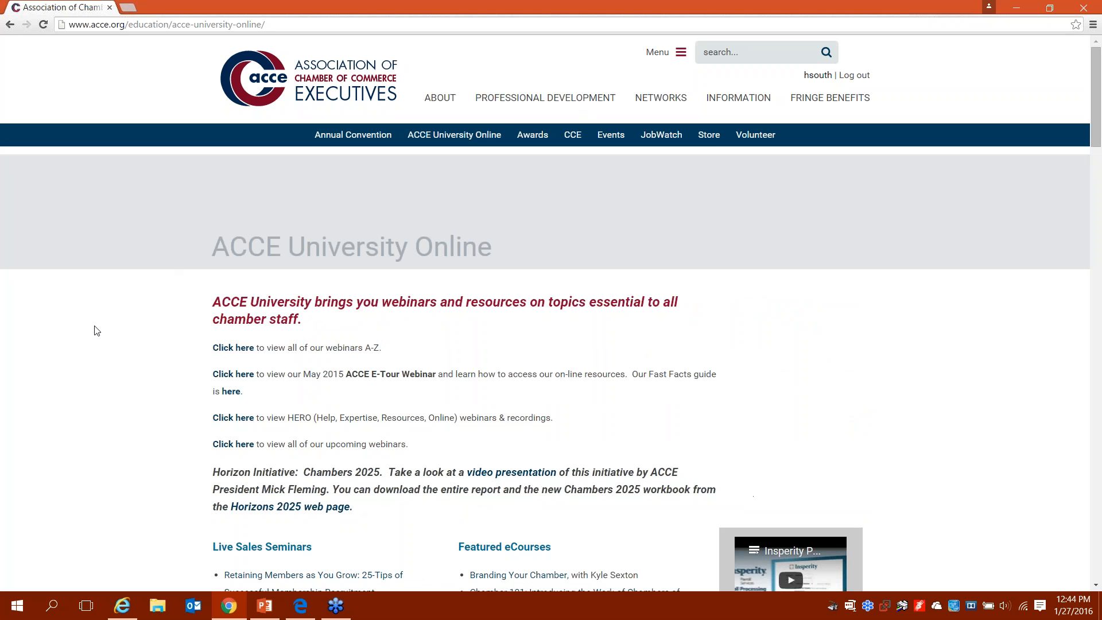
scroll(97, 335, down, 2)
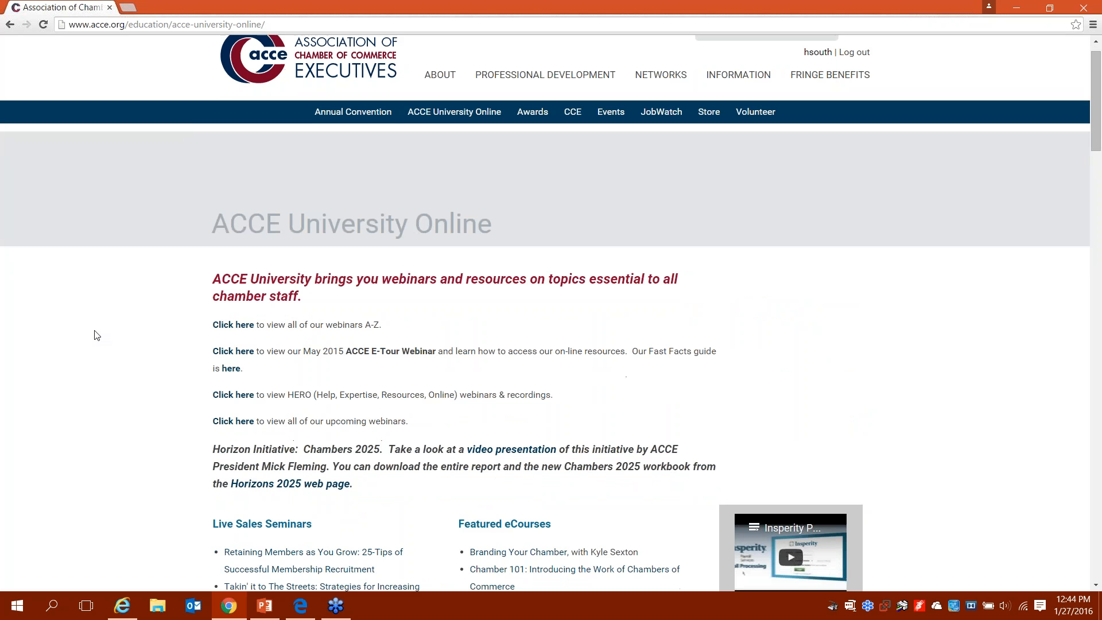
scroll(97, 335, down, 2)
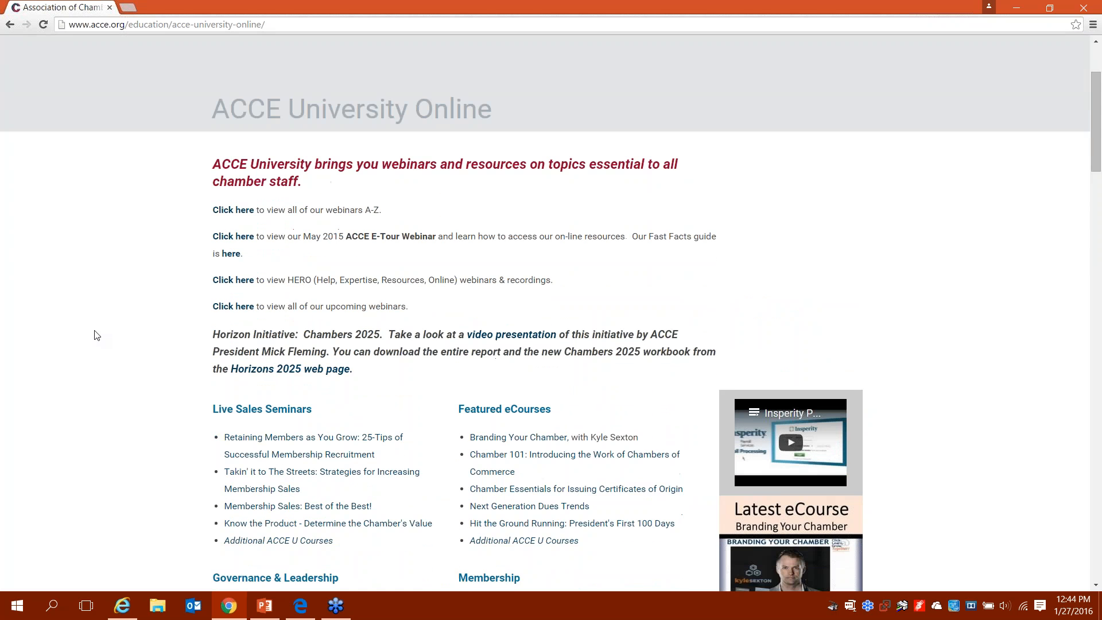
scroll(97, 335, up, 3)
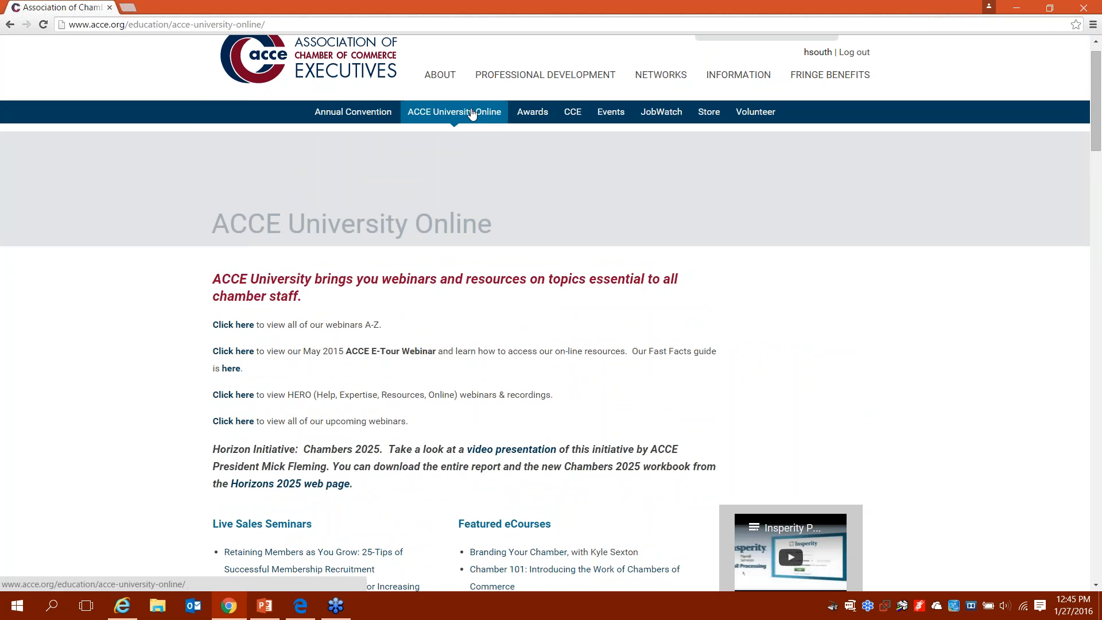
mouse_move(469, 117)
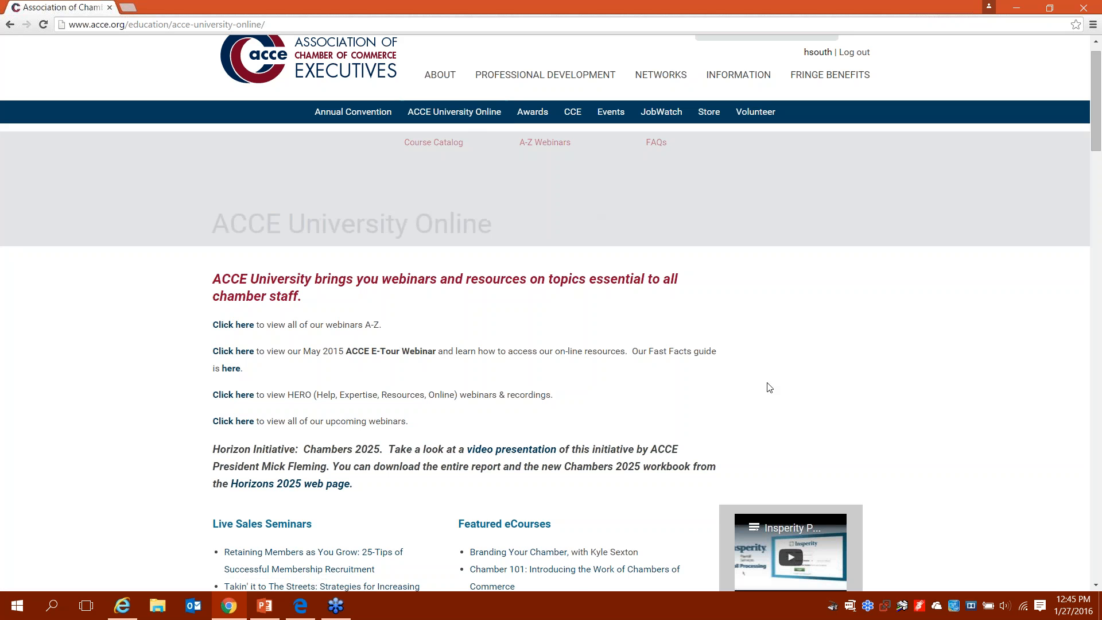
scroll(768, 386, down, 1)
scroll(768, 385, down, 2)
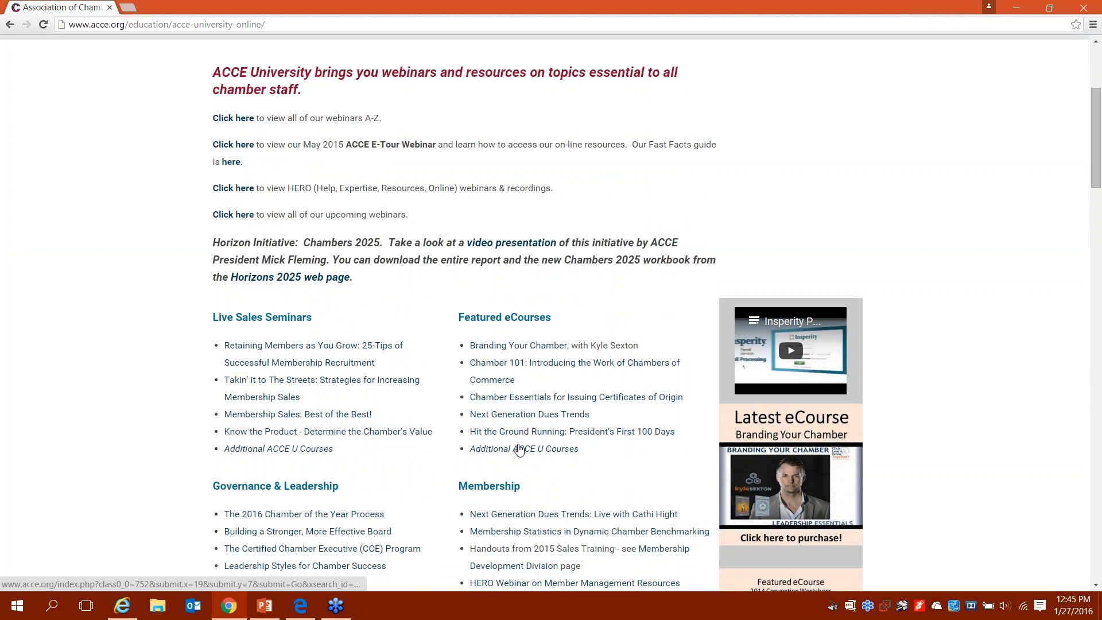
click(492, 365)
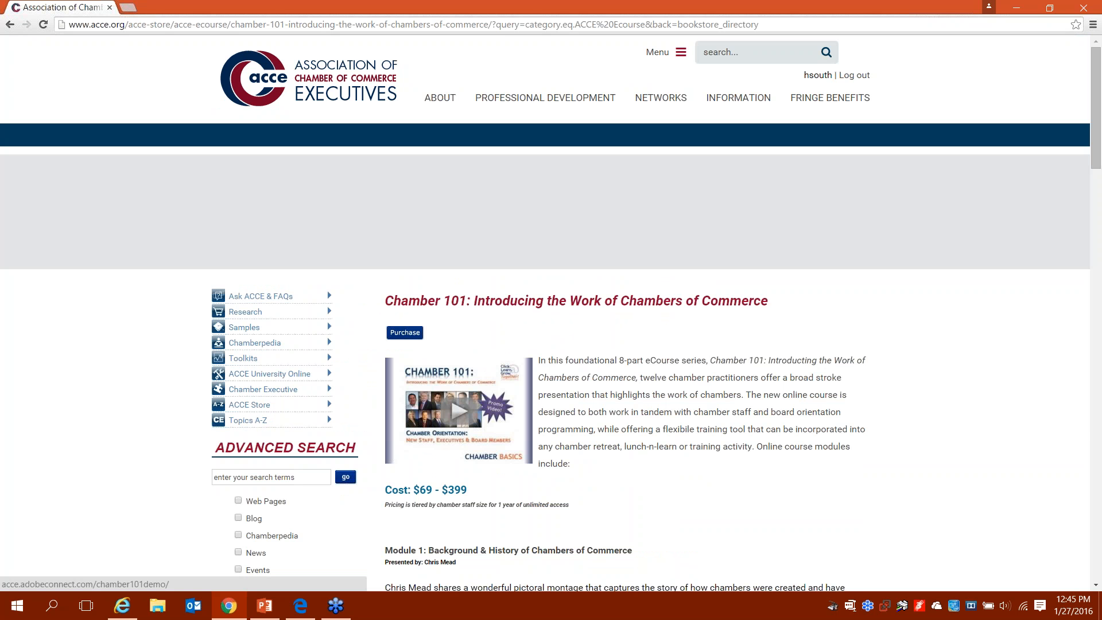
Step: Read the Chamber 101 modules from Background & History through Module Eight: Economic Development, then return to the top
scroll(459, 364, down, 3)
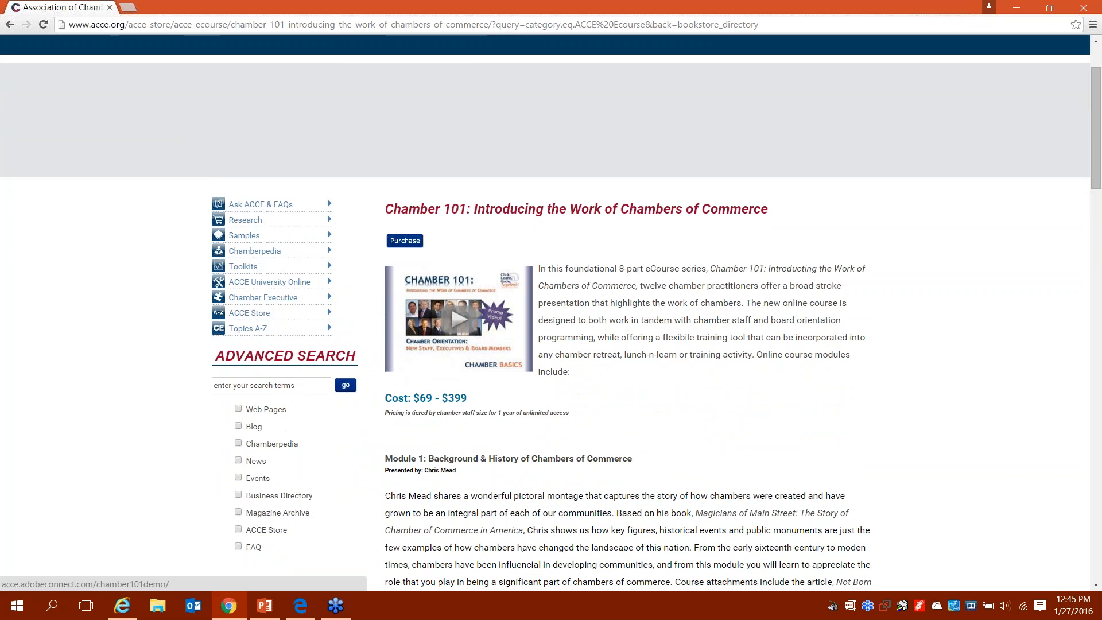
scroll(459, 319, down, 2)
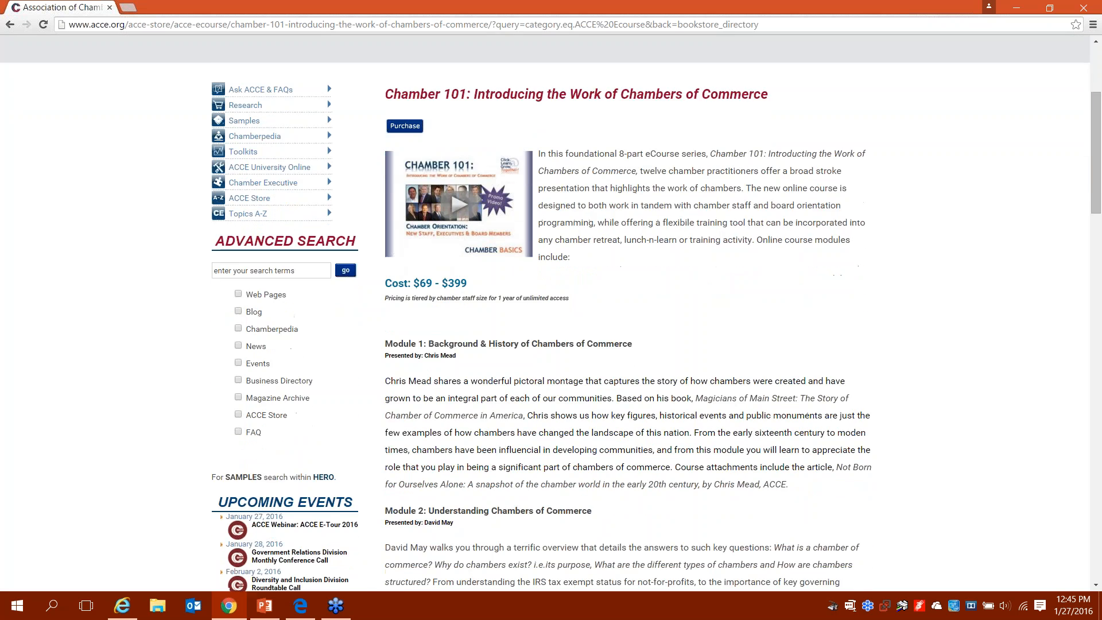
scroll(551, 313, down, 1)
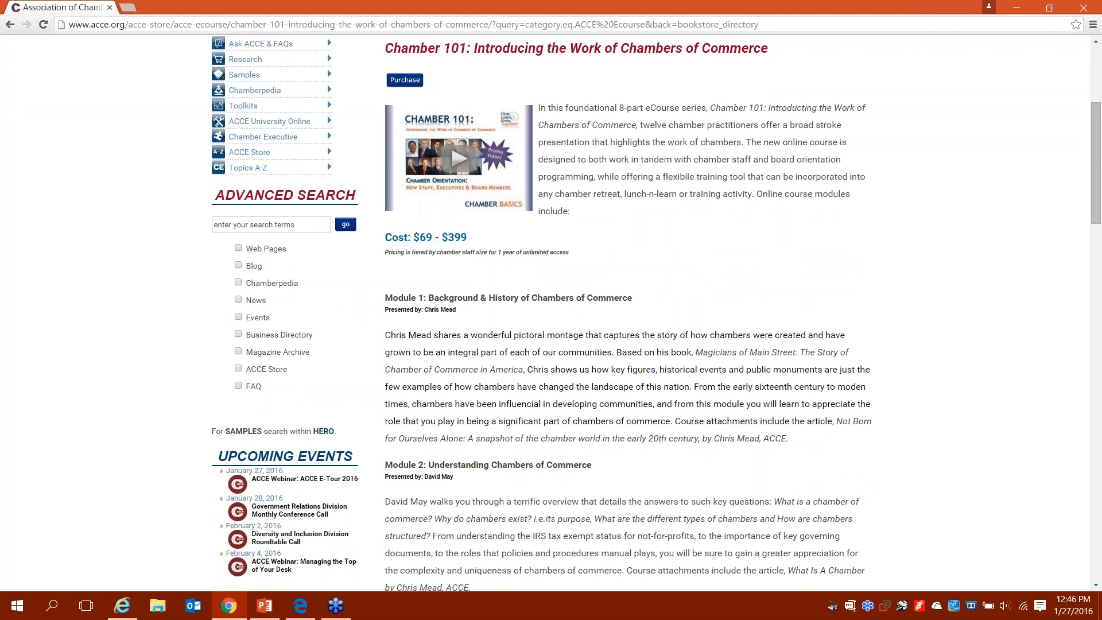
scroll(657, 314, down, 2)
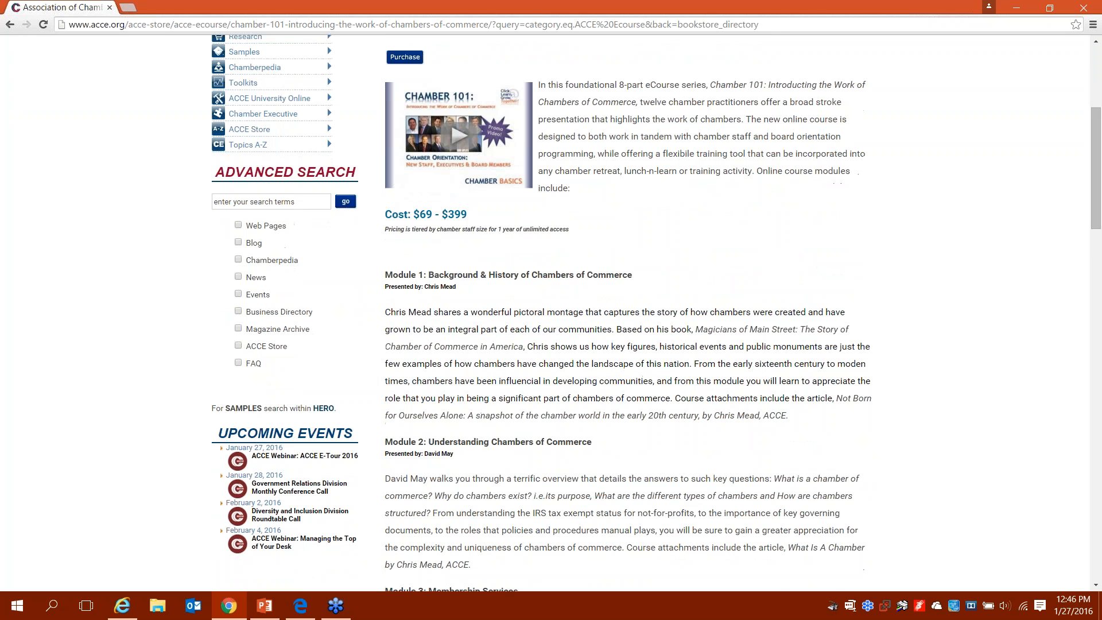
scroll(657, 313, down, 3)
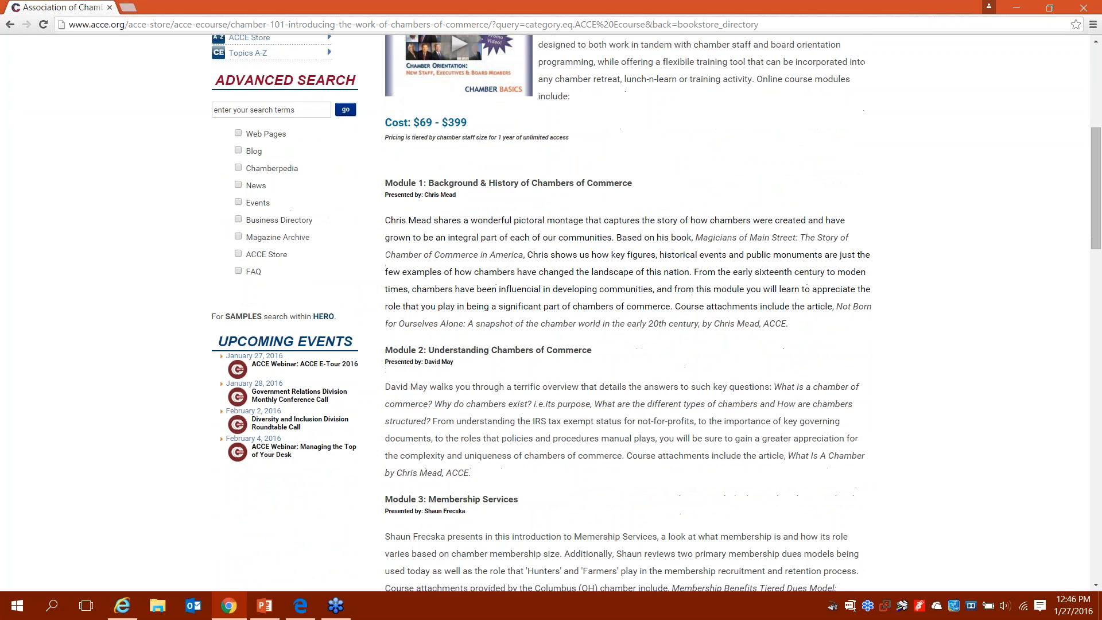
scroll(657, 313, down, 2)
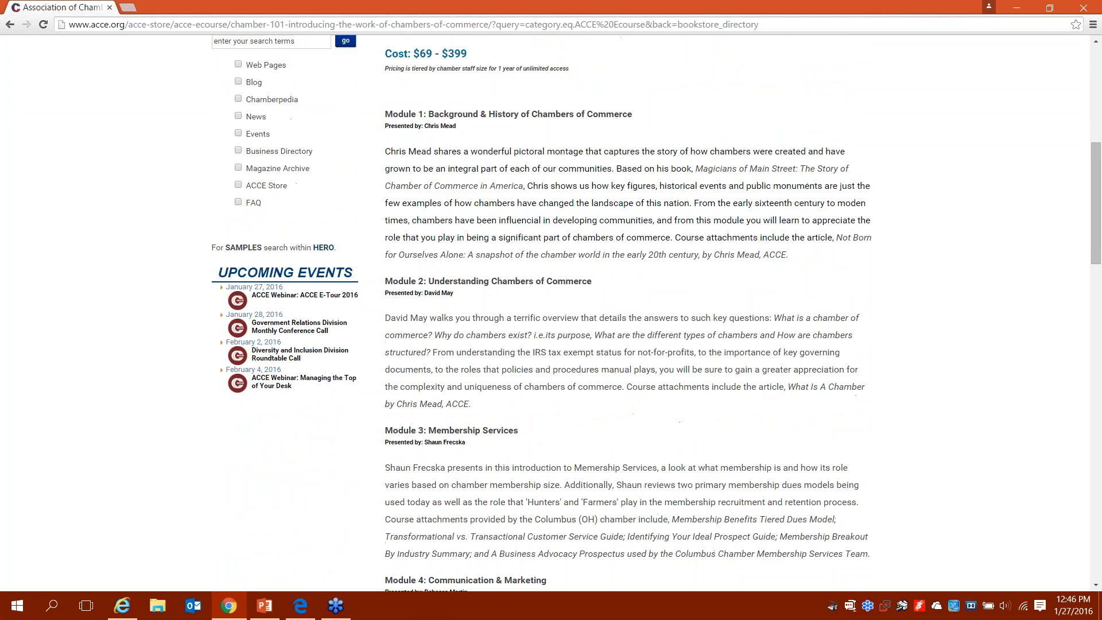
scroll(656, 313, down, 2)
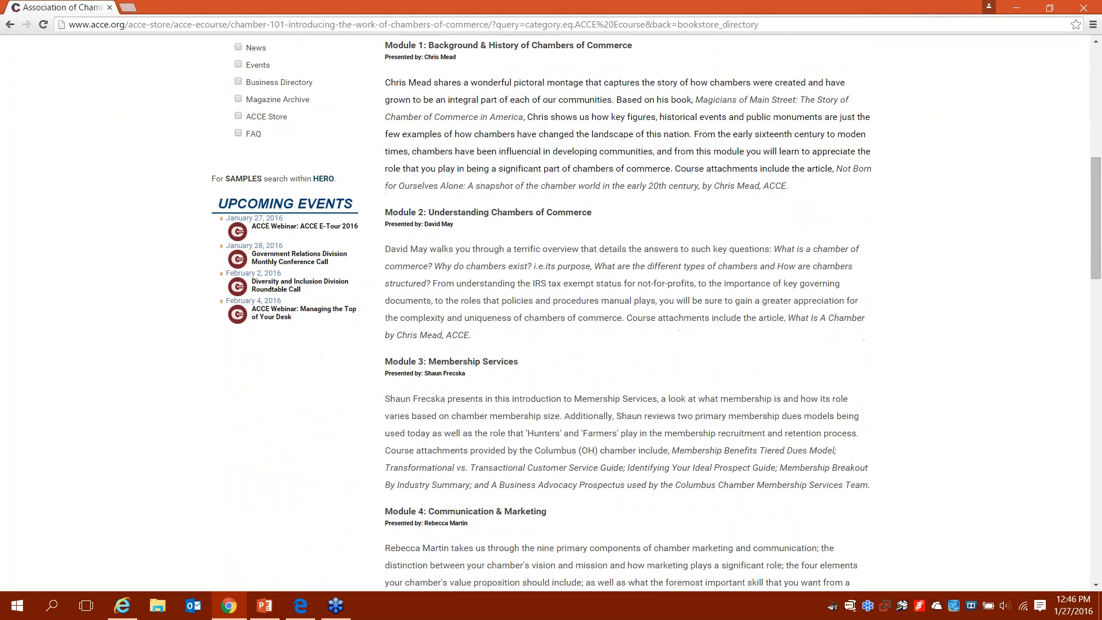
scroll(656, 313, down, 3)
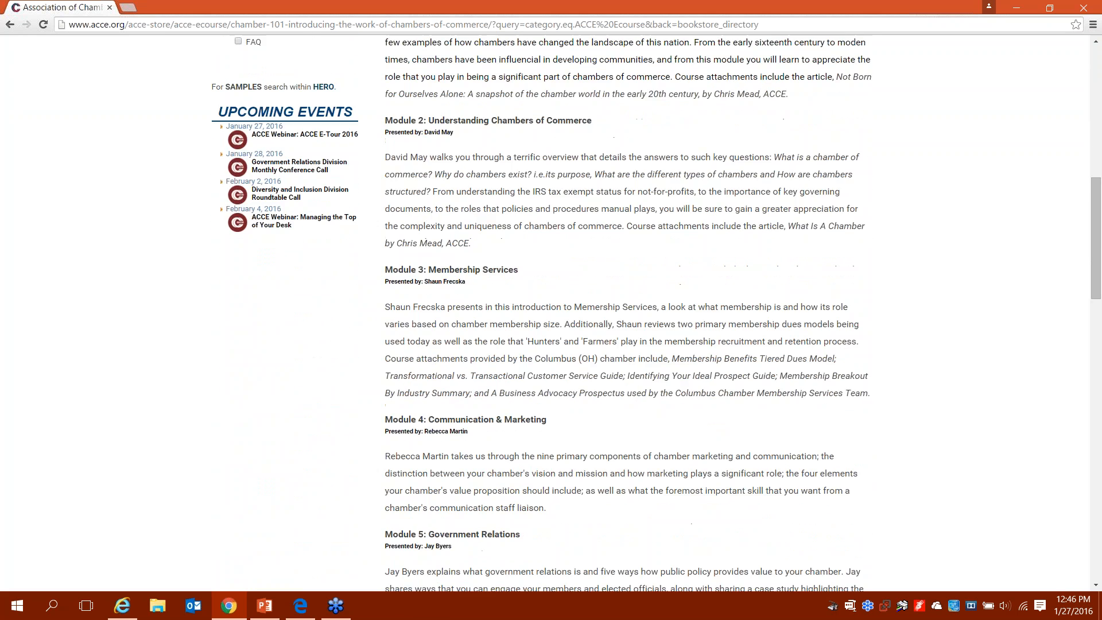
scroll(656, 313, down, 4)
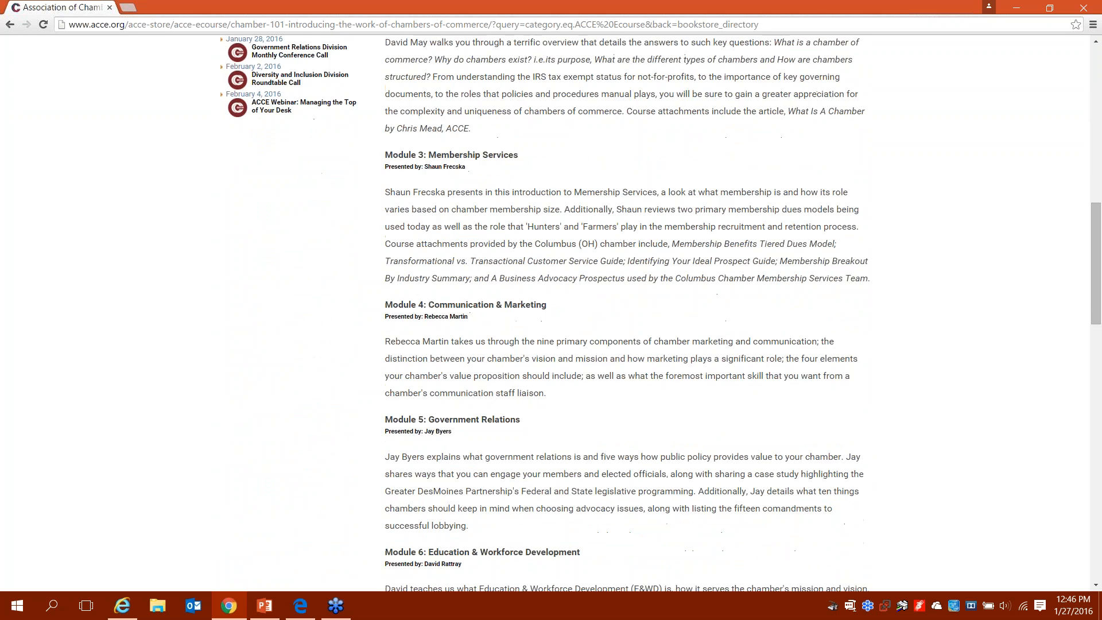
scroll(656, 313, down, 3)
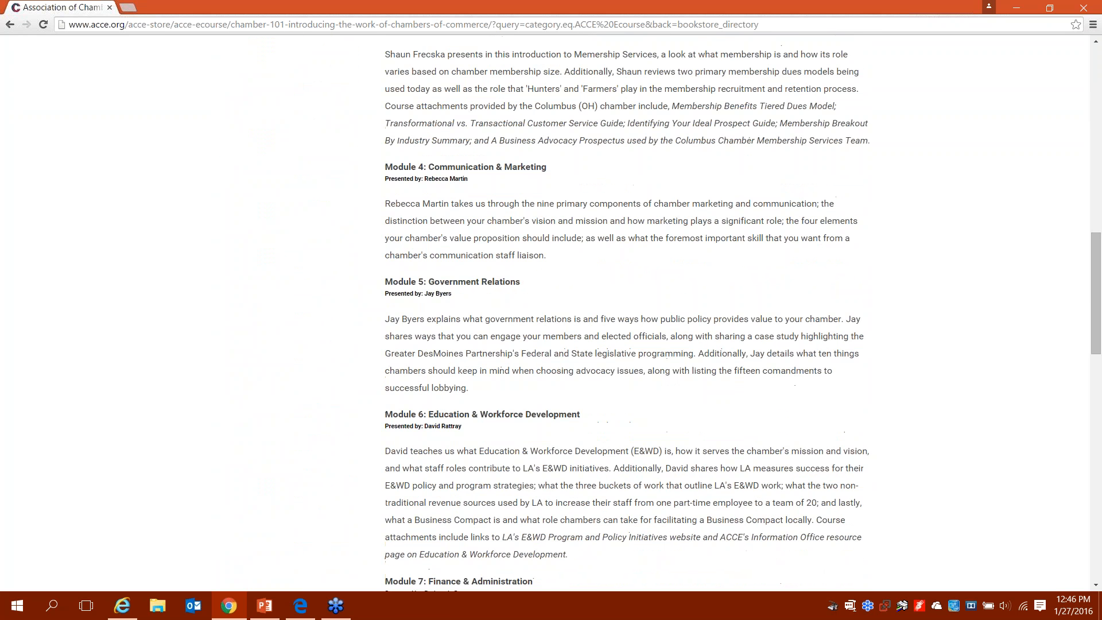
scroll(657, 314, down, 2)
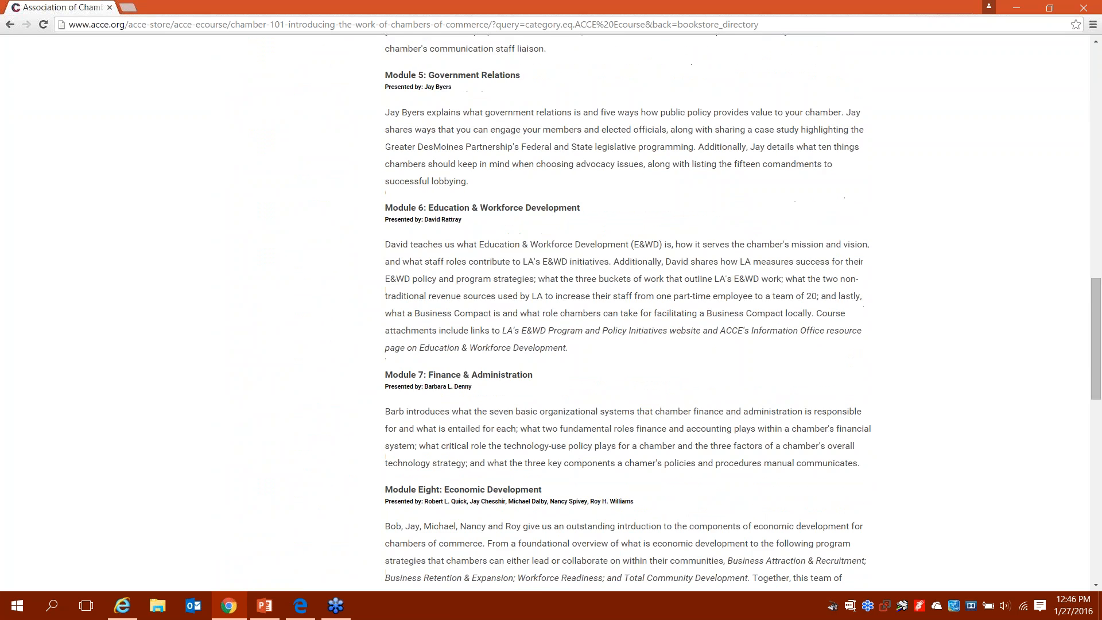
scroll(657, 314, down, 2)
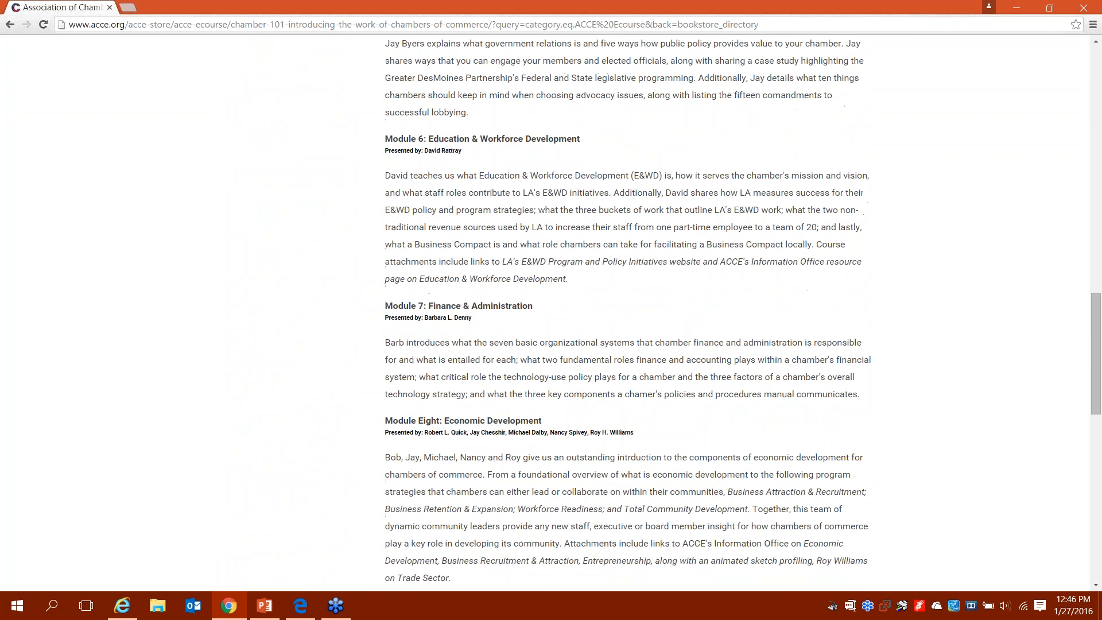
key(Home)
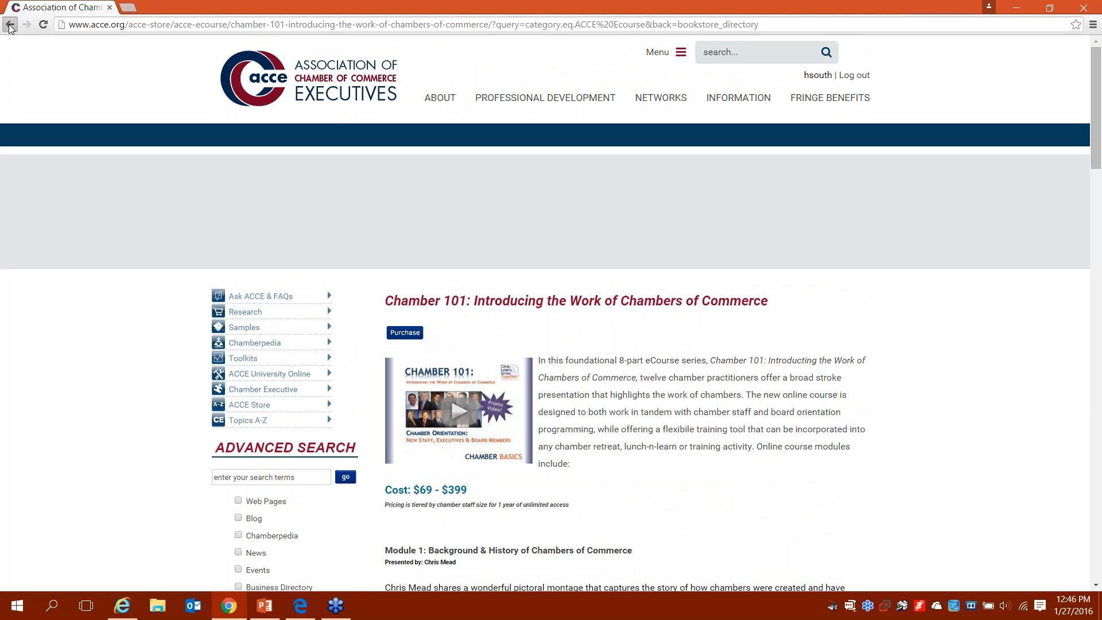
Step: Return to the ACCE University Online page and browse its course lists, including Governance and Membership
click(10, 25)
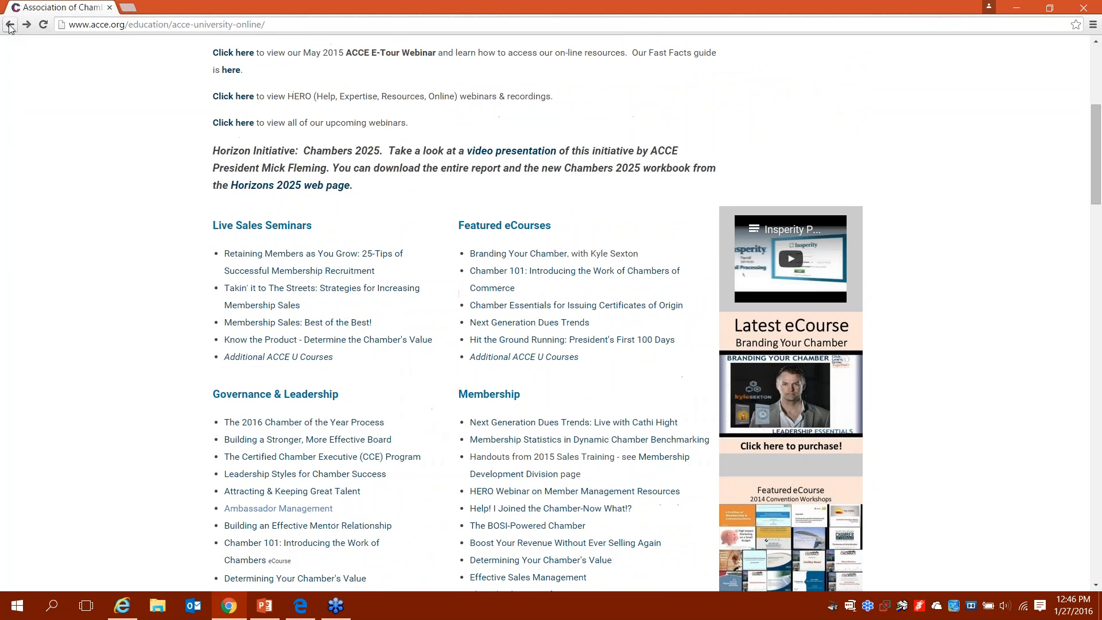
key(Down)
key(Down)
key(Down)
key(Down)
key(Down)
key(Down)
key(Down)
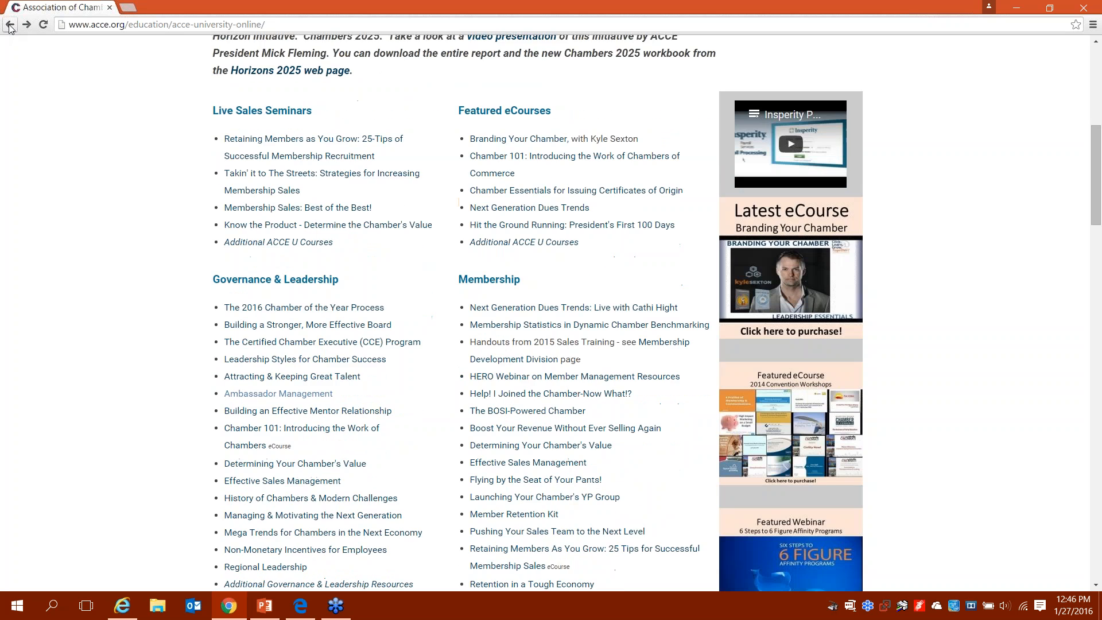
key(Down)
key(Down)
key(Down)
scroll(338, 110, up, 1)
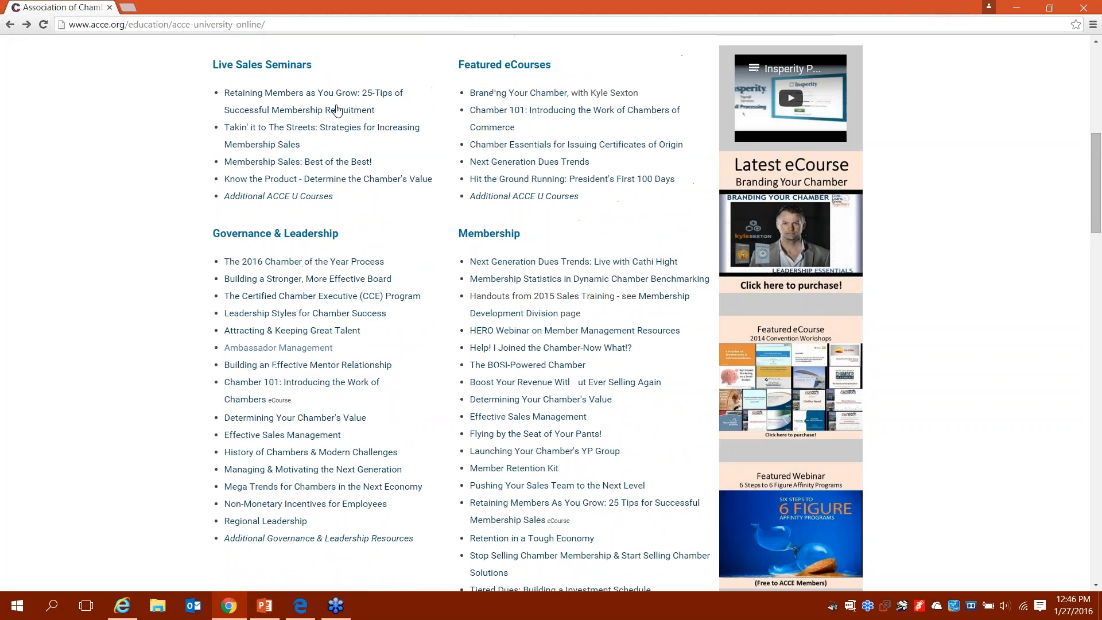
scroll(337, 110, down, 2)
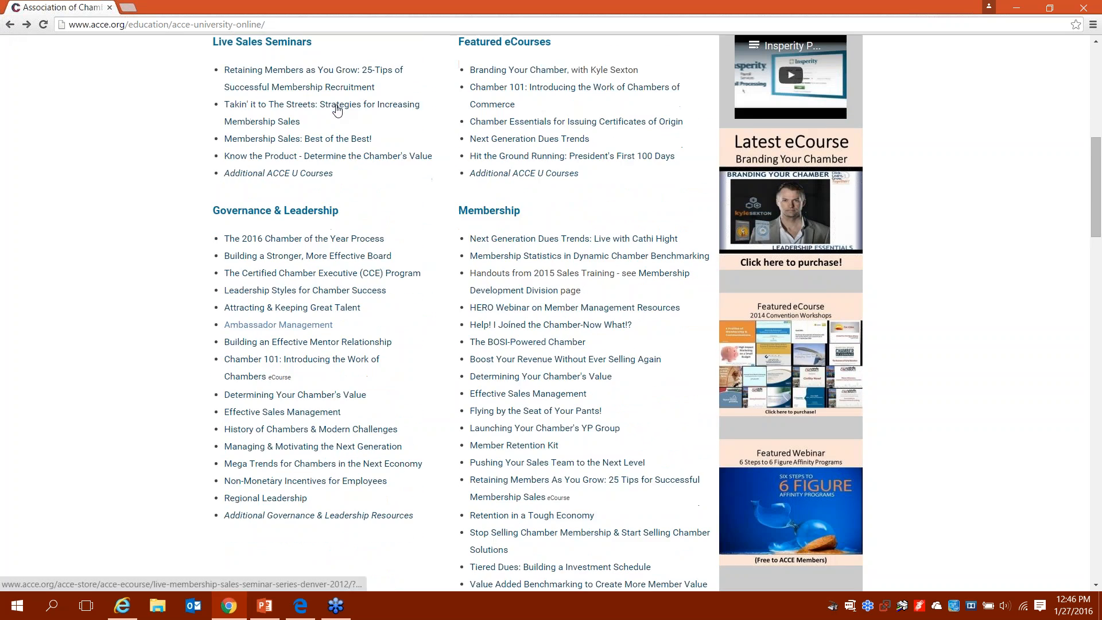
scroll(337, 110, down, 4)
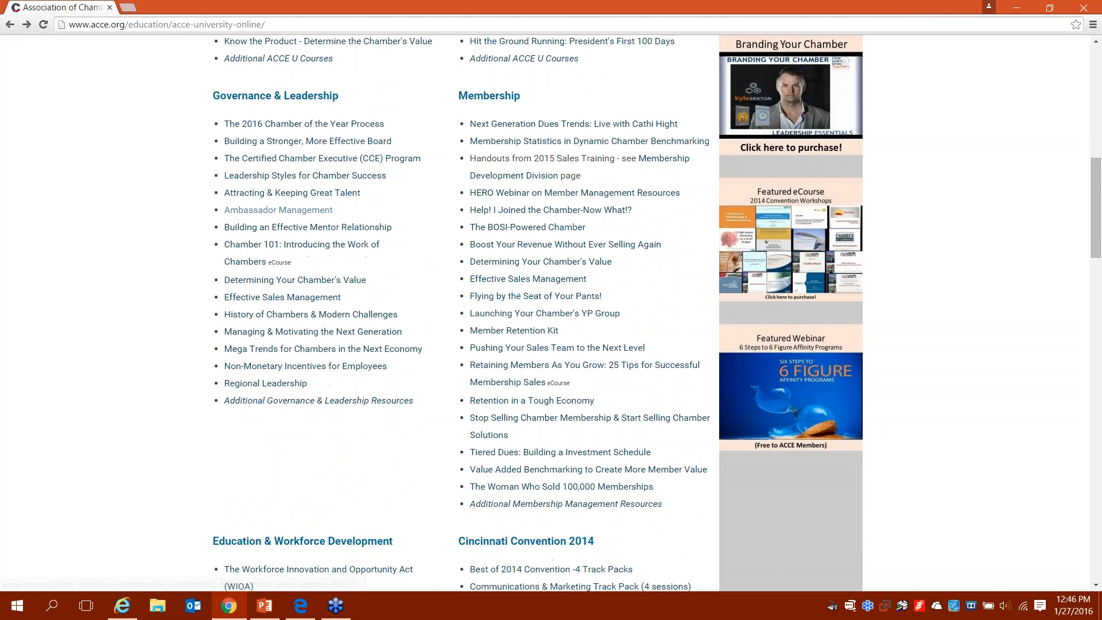
scroll(337, 81, down, 2)
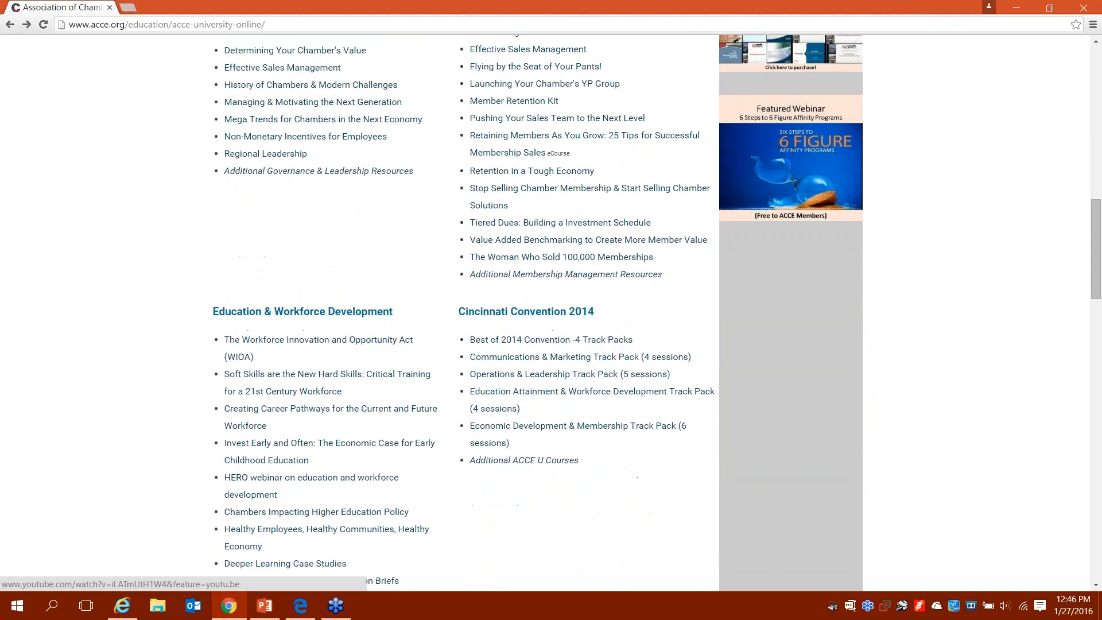
scroll(337, 80, down, 3)
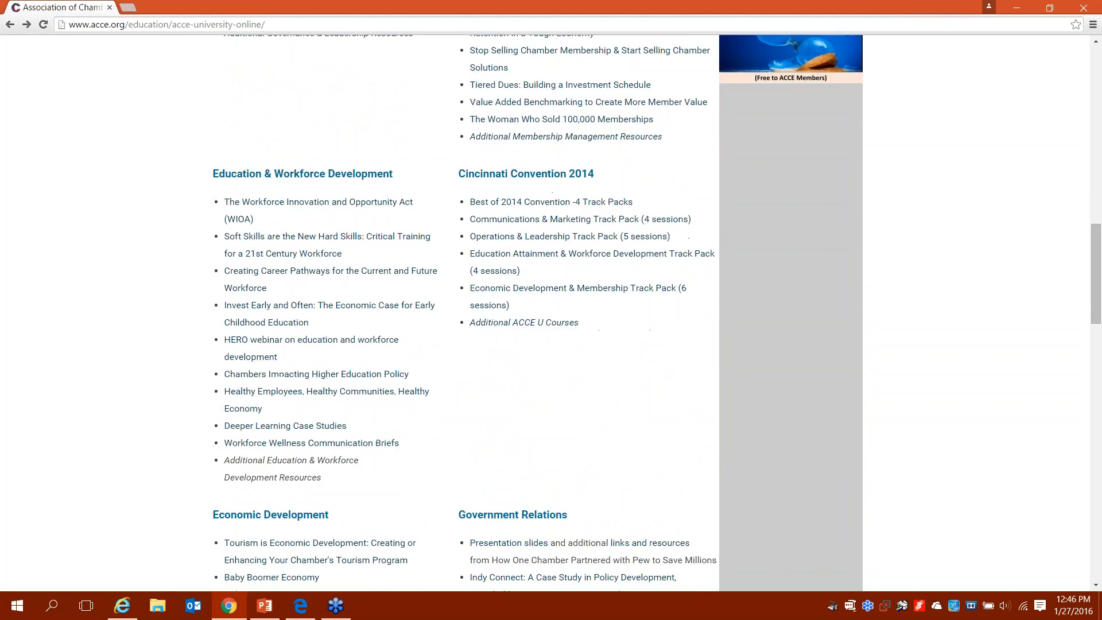
scroll(545, 313, down, 3)
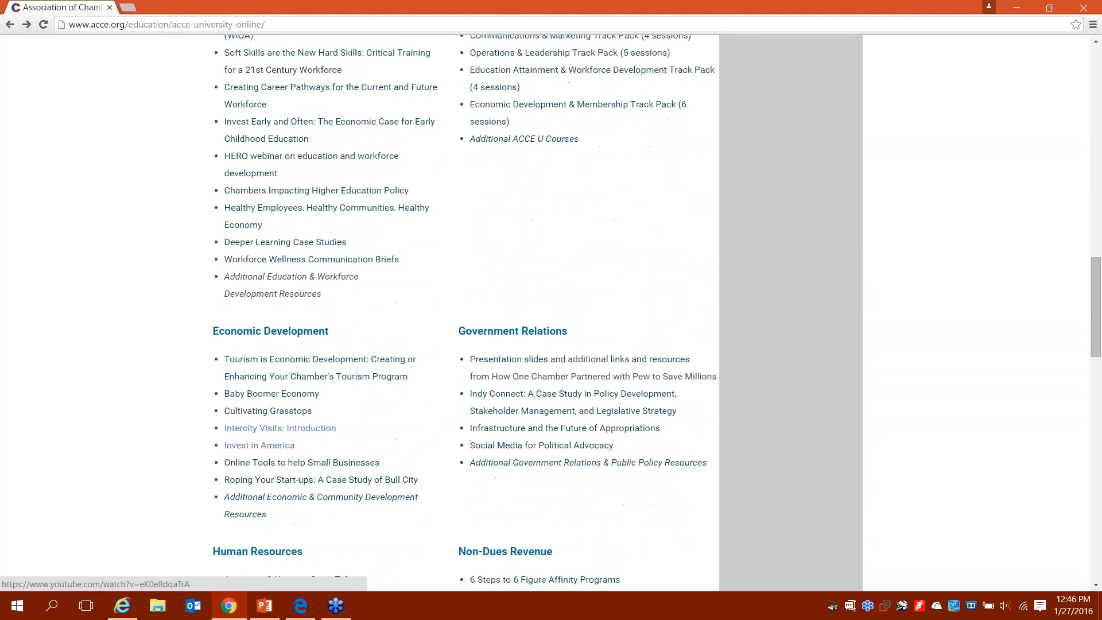
scroll(545, 313, down, 3)
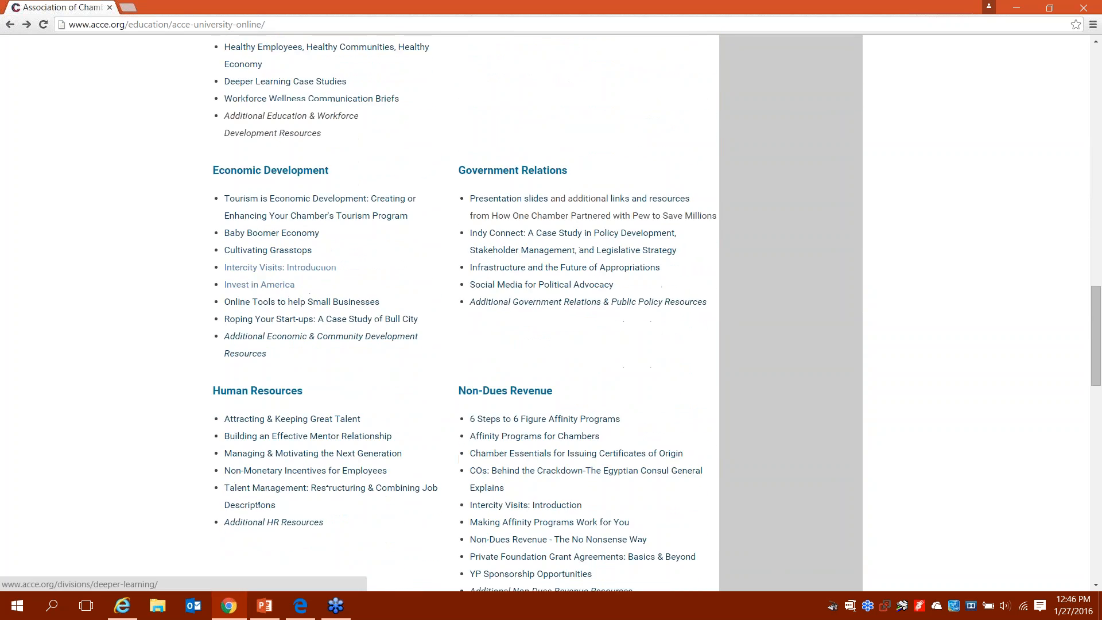
scroll(545, 313, down, 2)
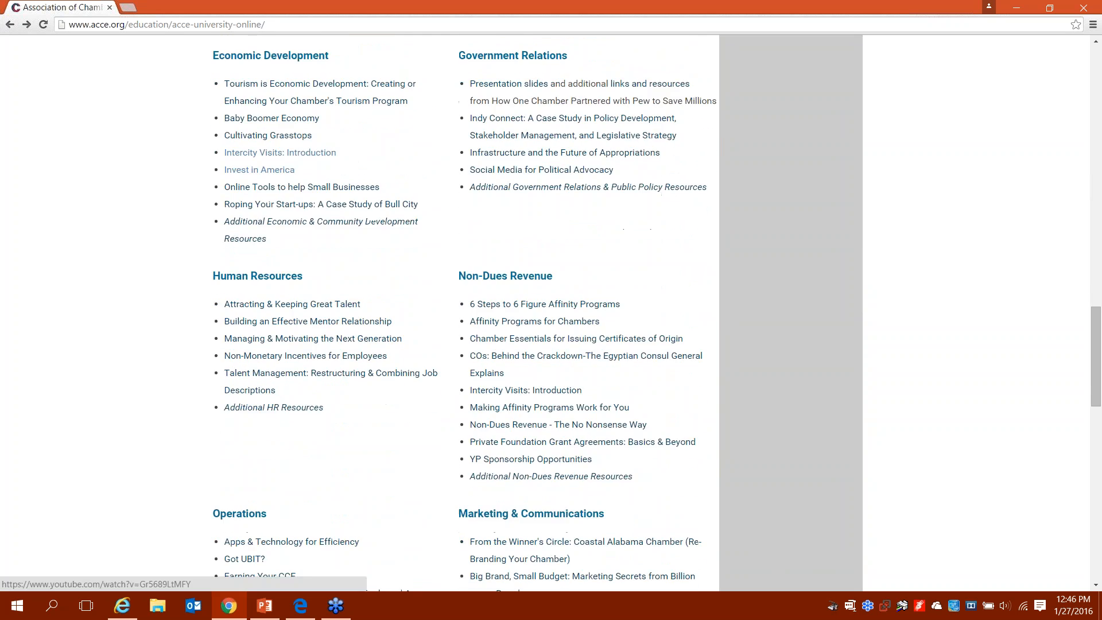
scroll(545, 312, down, 3)
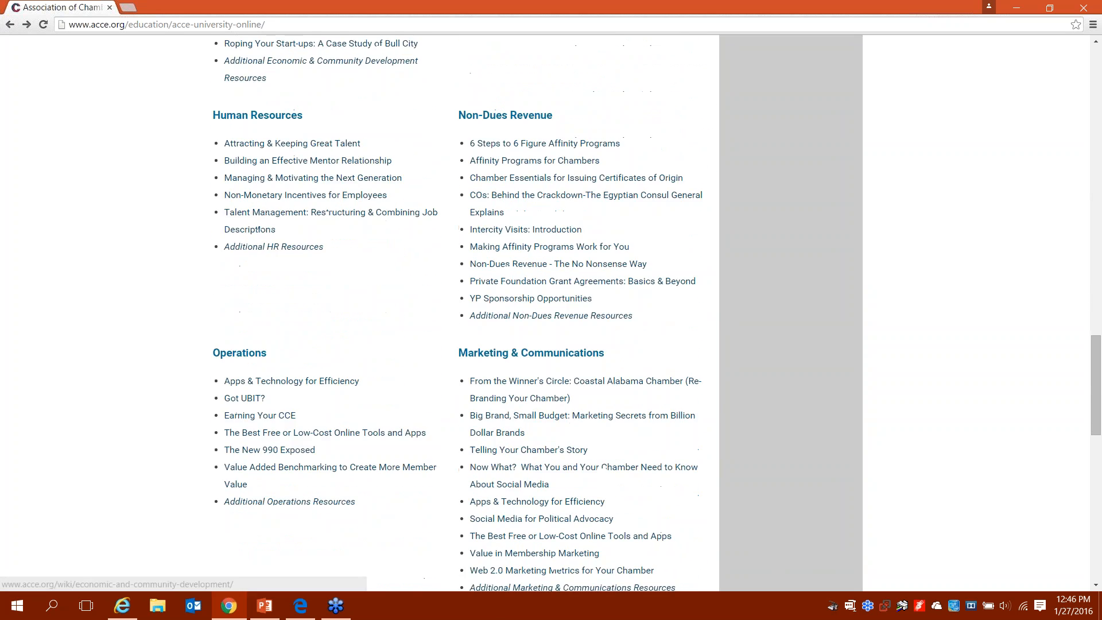
scroll(545, 313, down, 3)
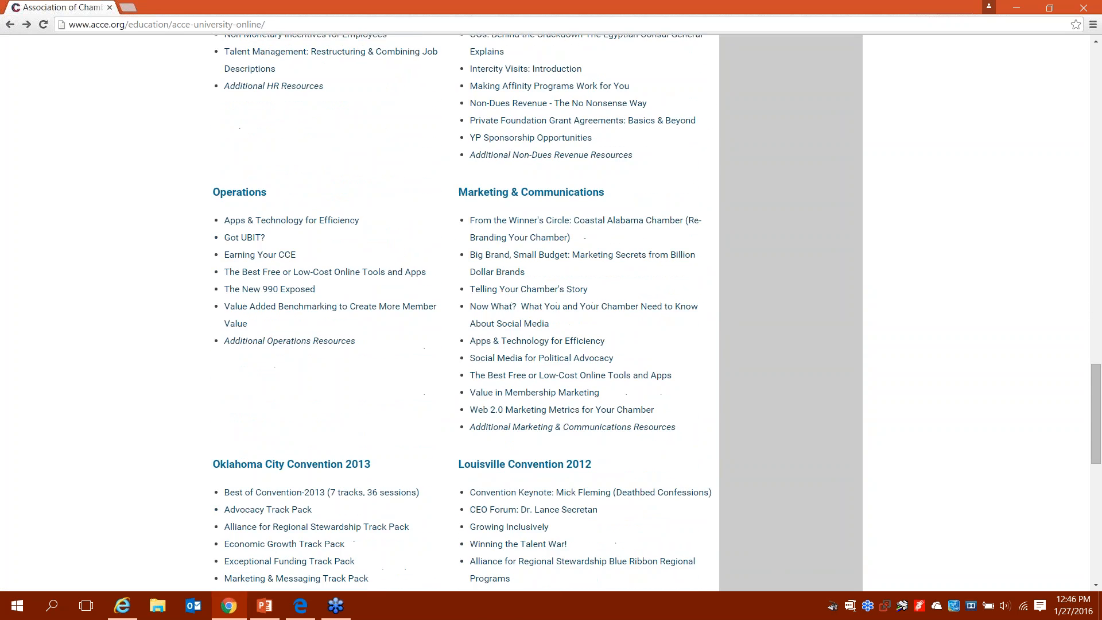
scroll(545, 312, down, 1)
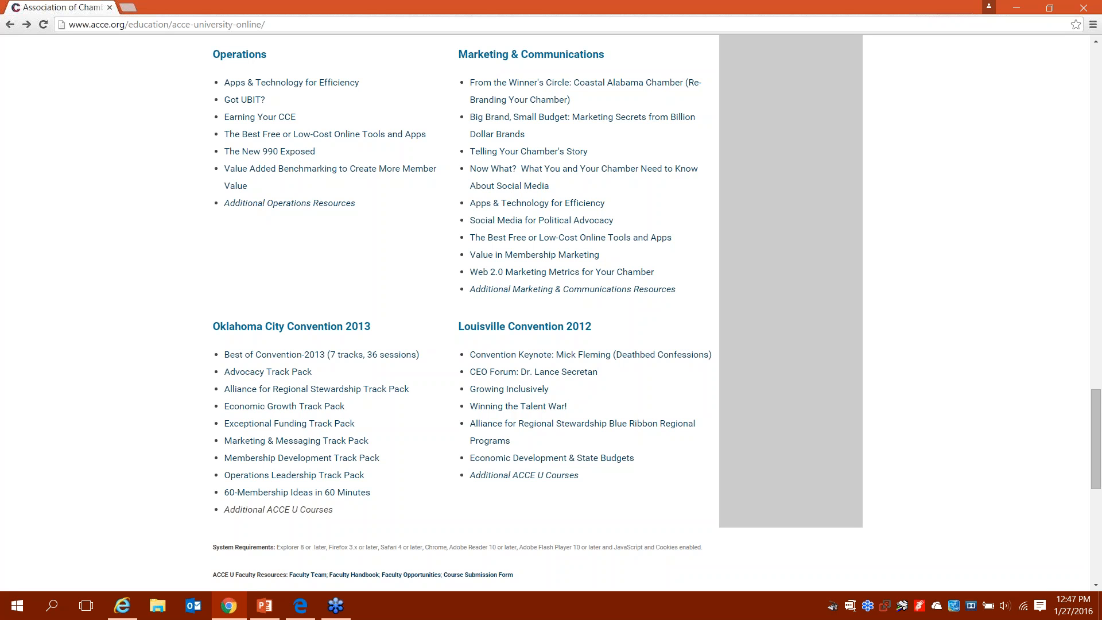
Step: Go back to the top and open the A-Z Webinars listing under ACCE University Online
key(Home)
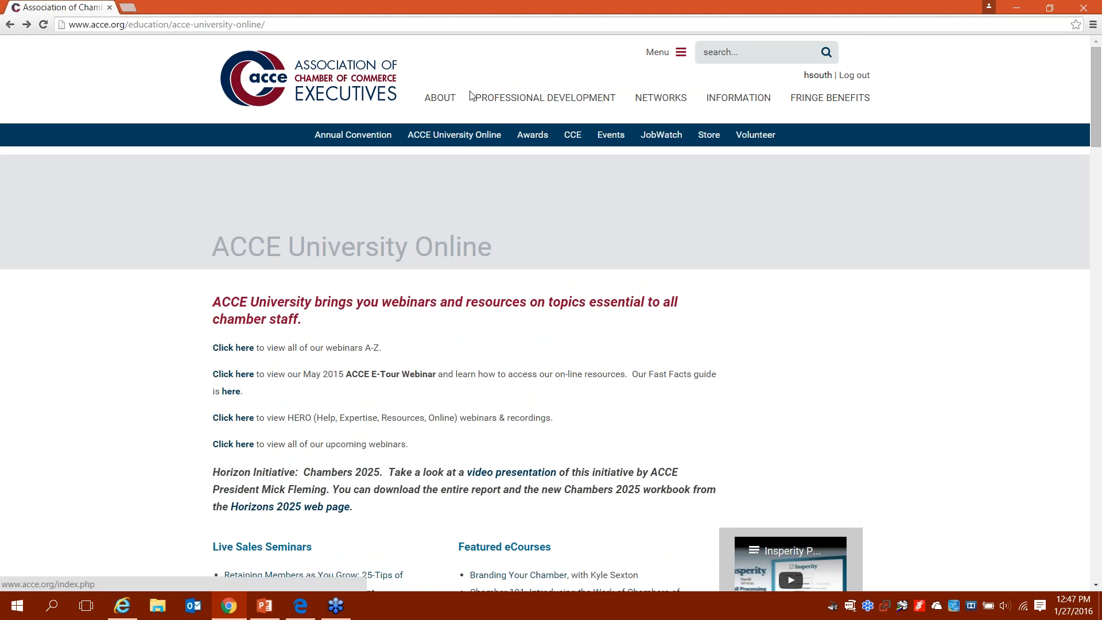
mouse_move(472, 133)
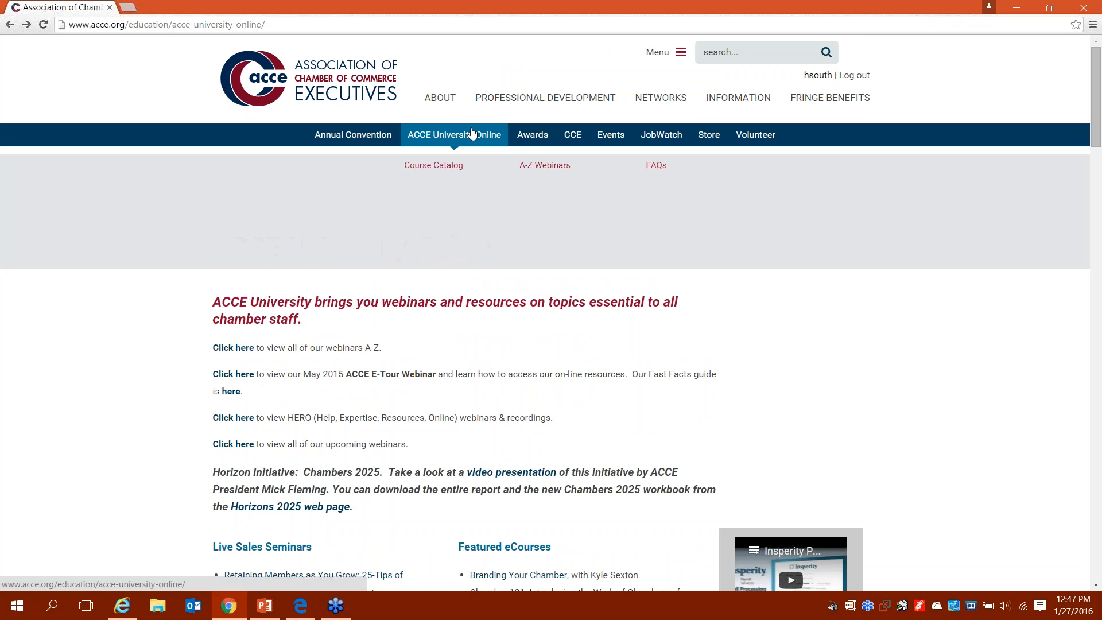
click(538, 167)
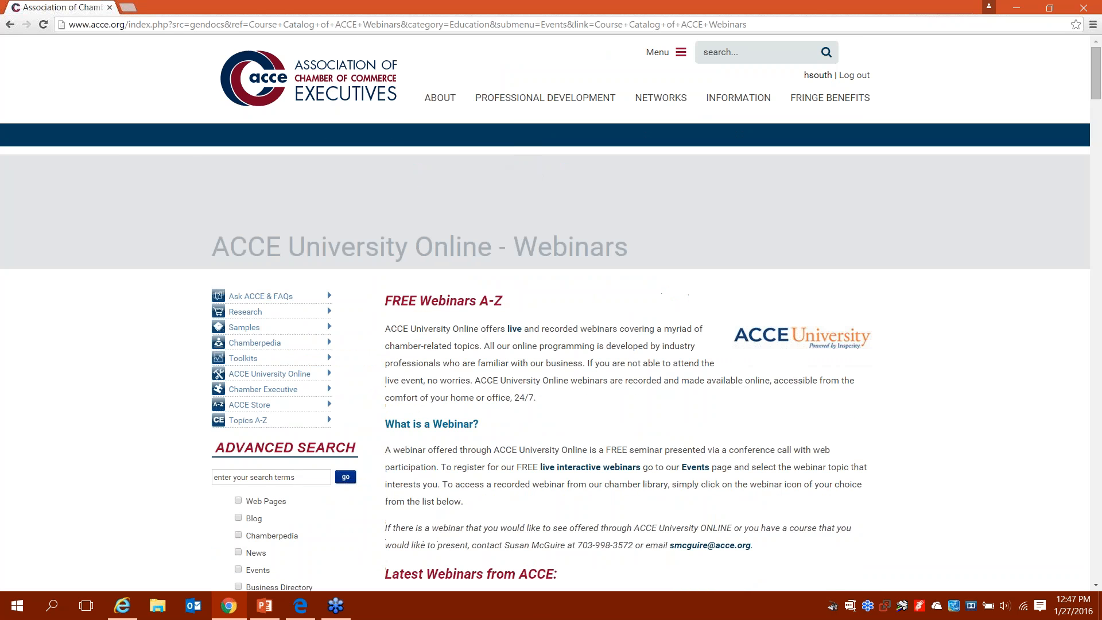
scroll(545, 312, down, 3)
scroll(545, 313, down, 5)
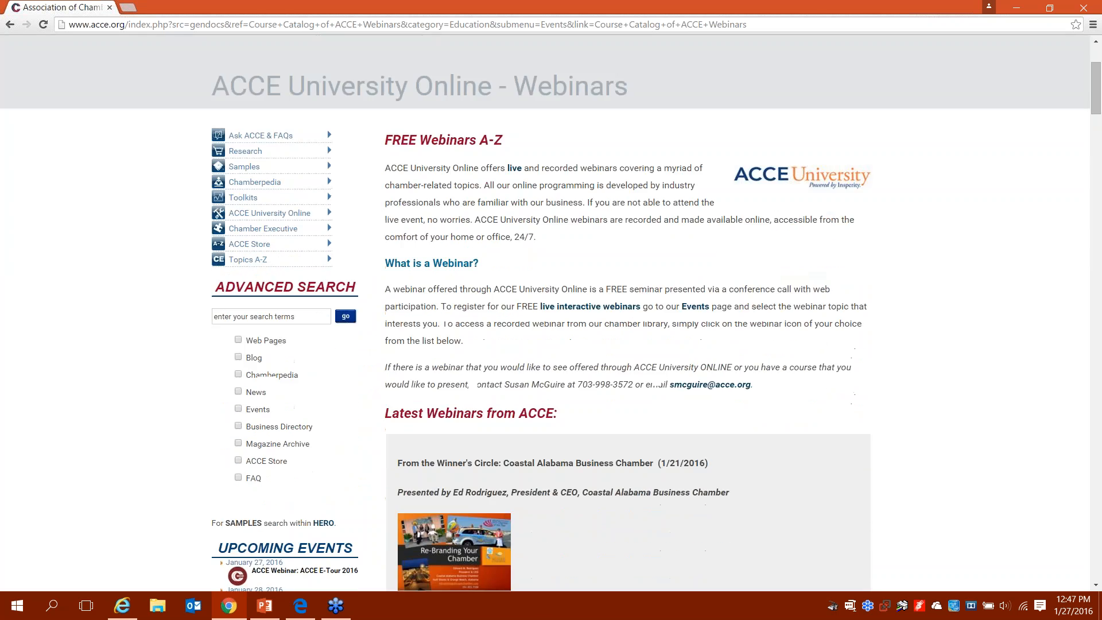
scroll(628, 313, down, 4)
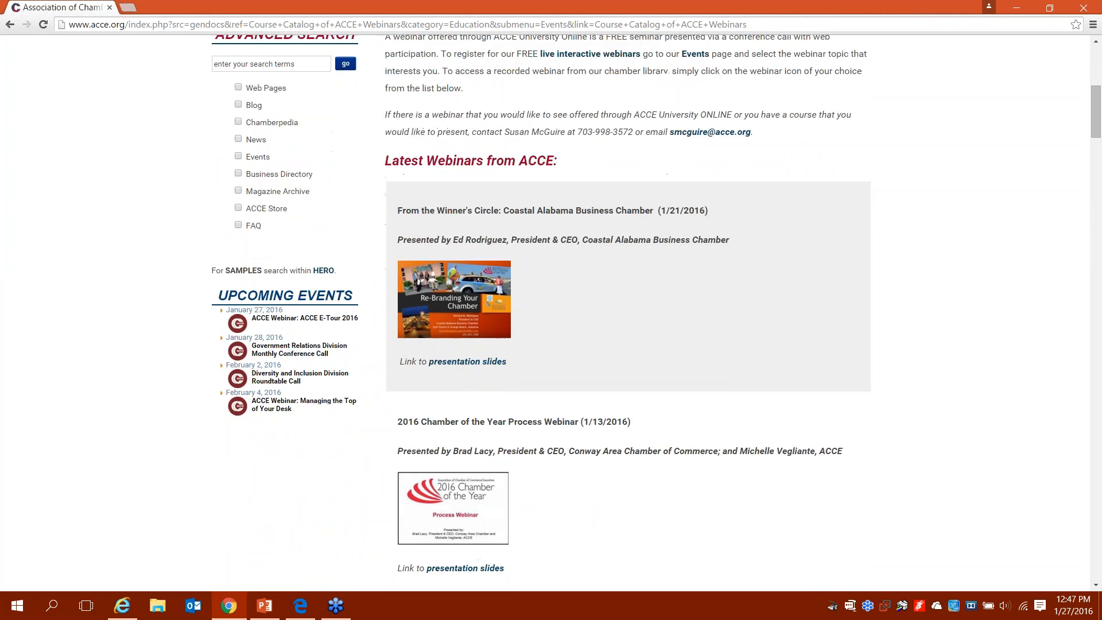
scroll(516, 359, down, 1)
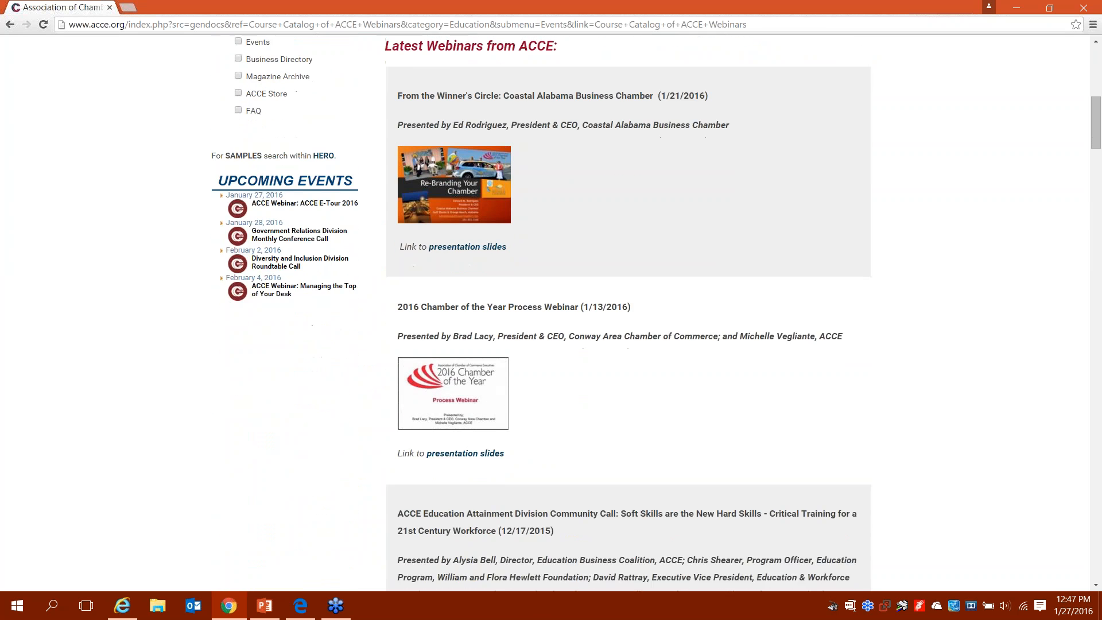
scroll(656, 313, down, 2)
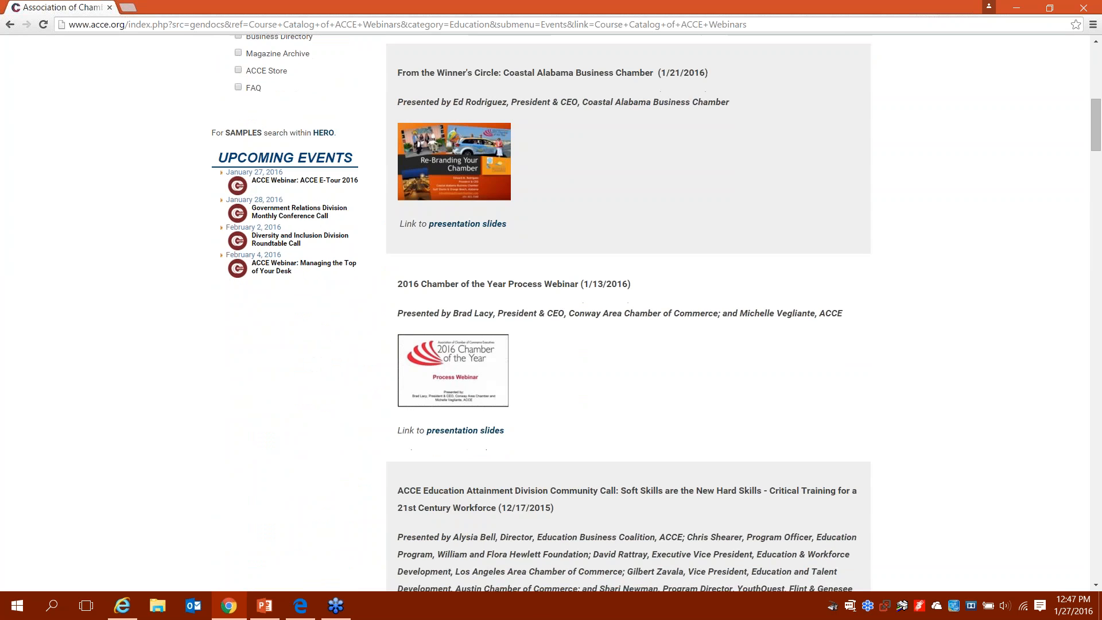
scroll(628, 313, down, 1)
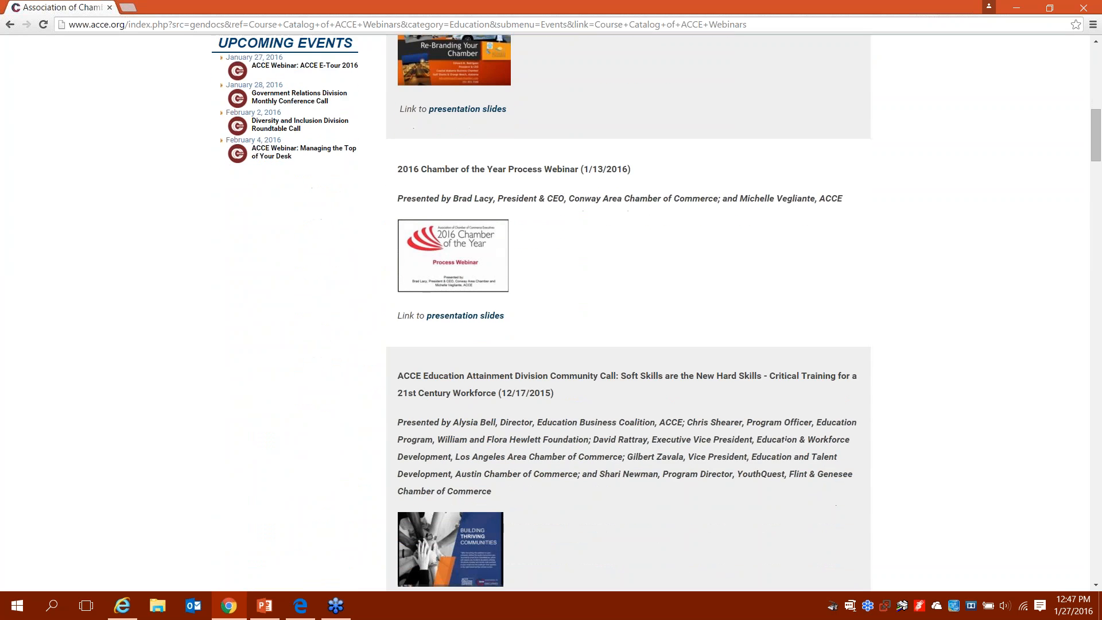
scroll(516, 129, down, 2)
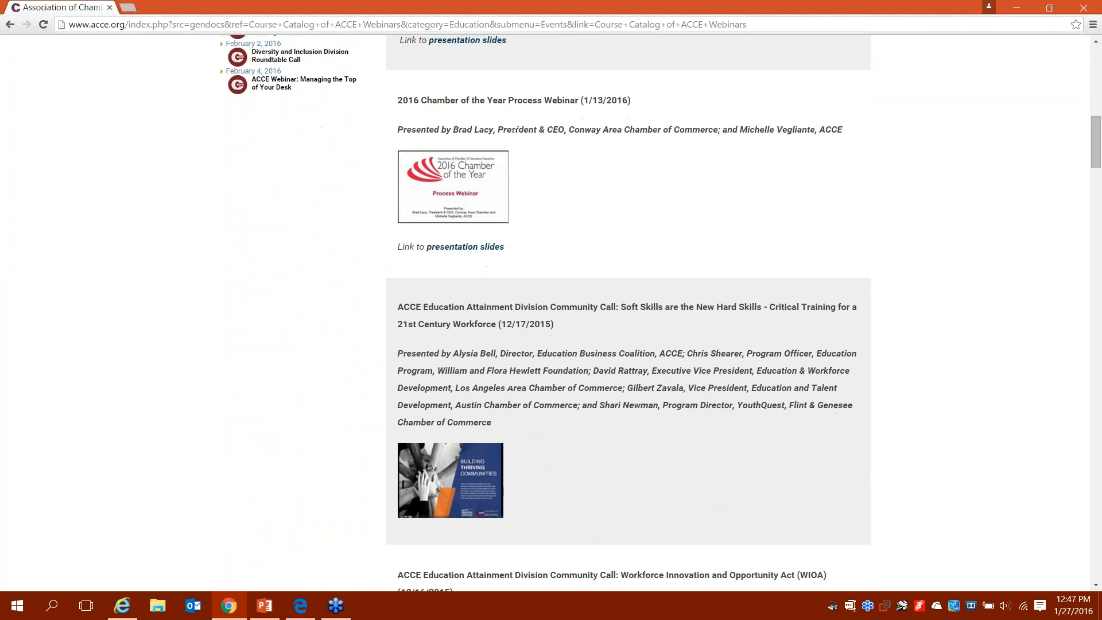
scroll(657, 313, down, 1)
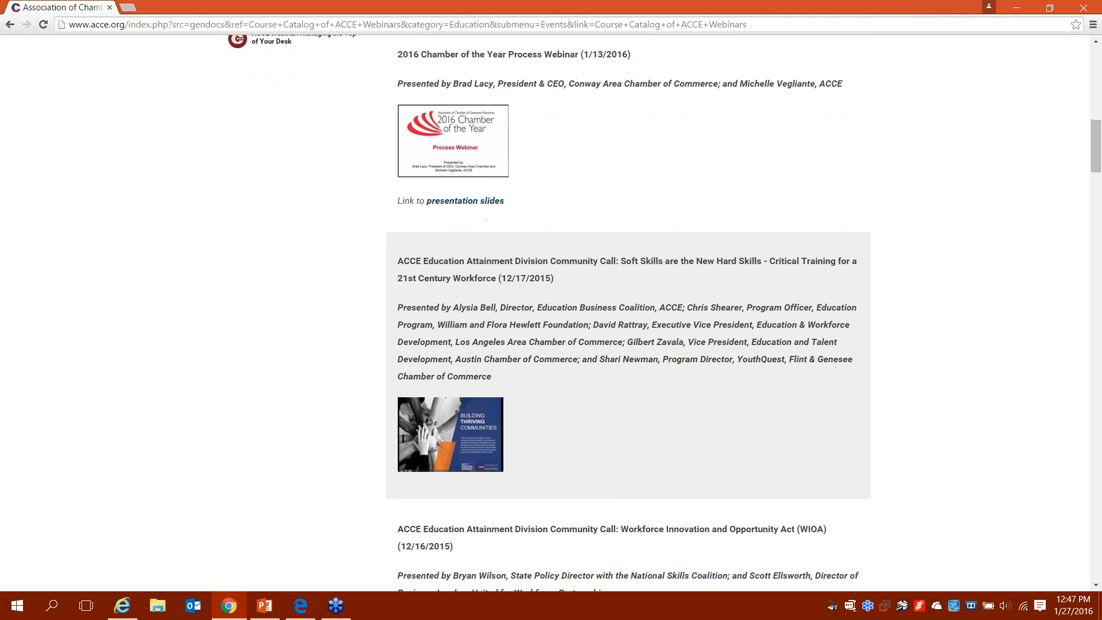
scroll(628, 312, down, 1)
key(Down)
key(Down)
key(Down)
key(Down)
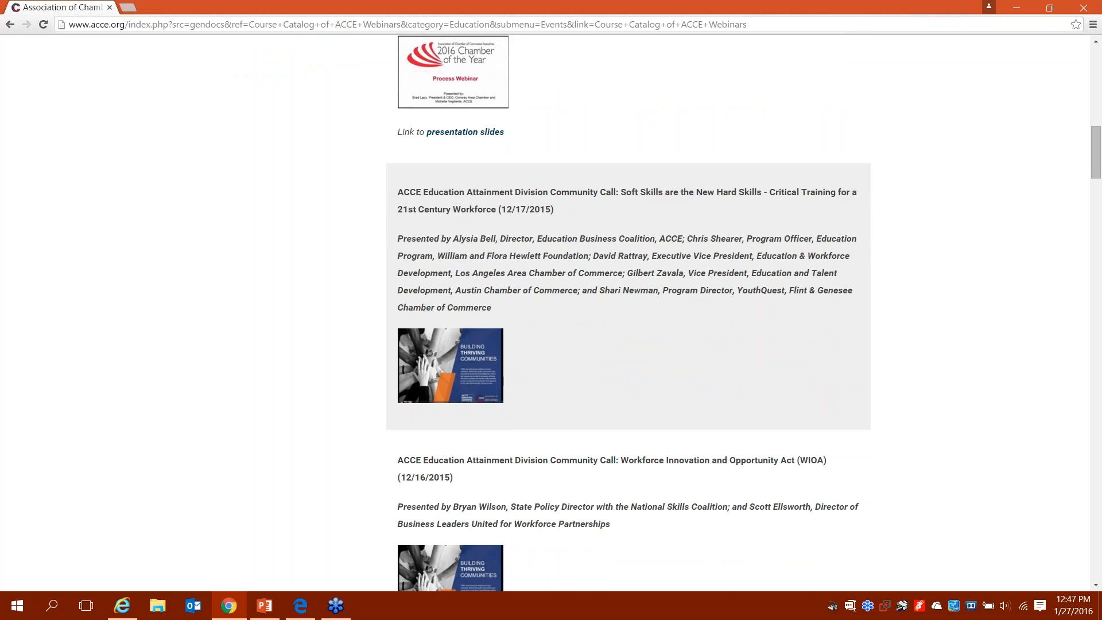
key(Down)
key(Down)
key(Down)
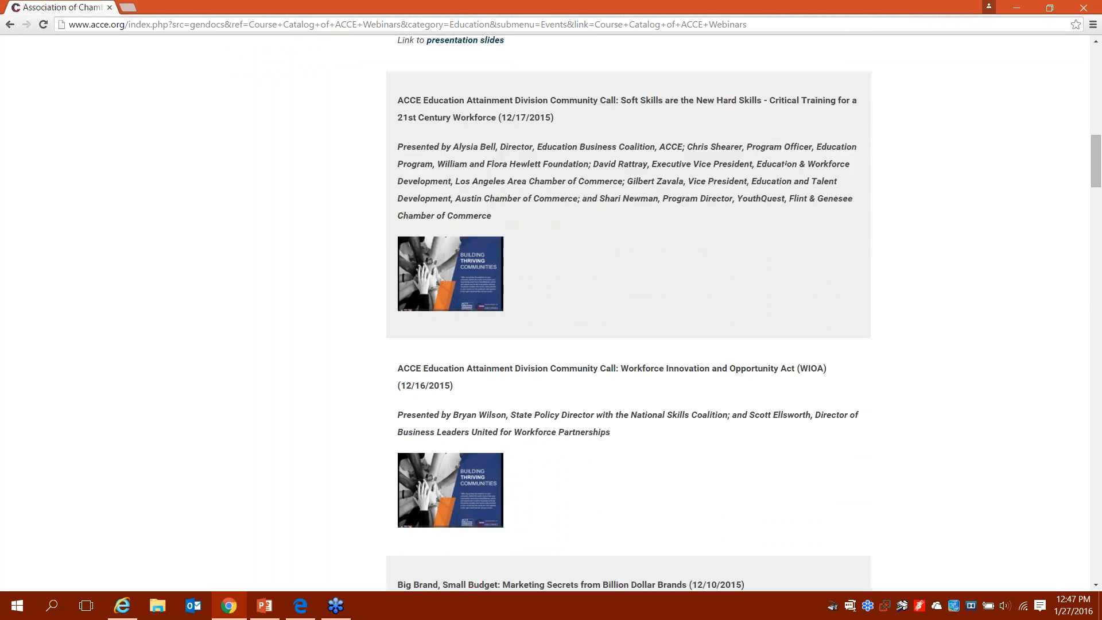
key(Down)
key(Down)
key(Down)
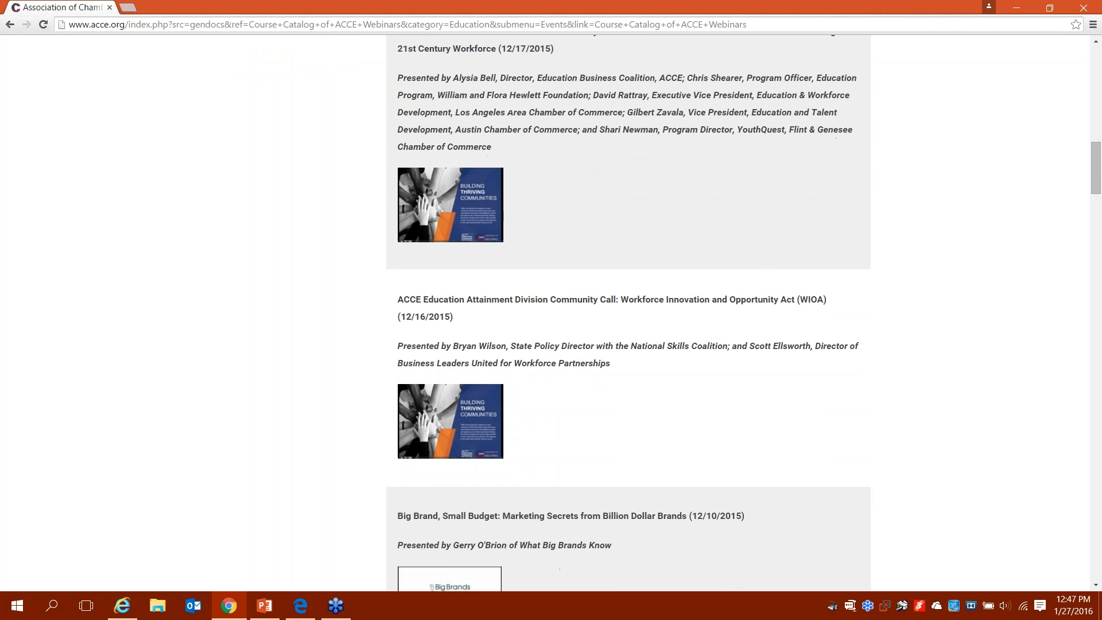
key(Down)
key(Down)
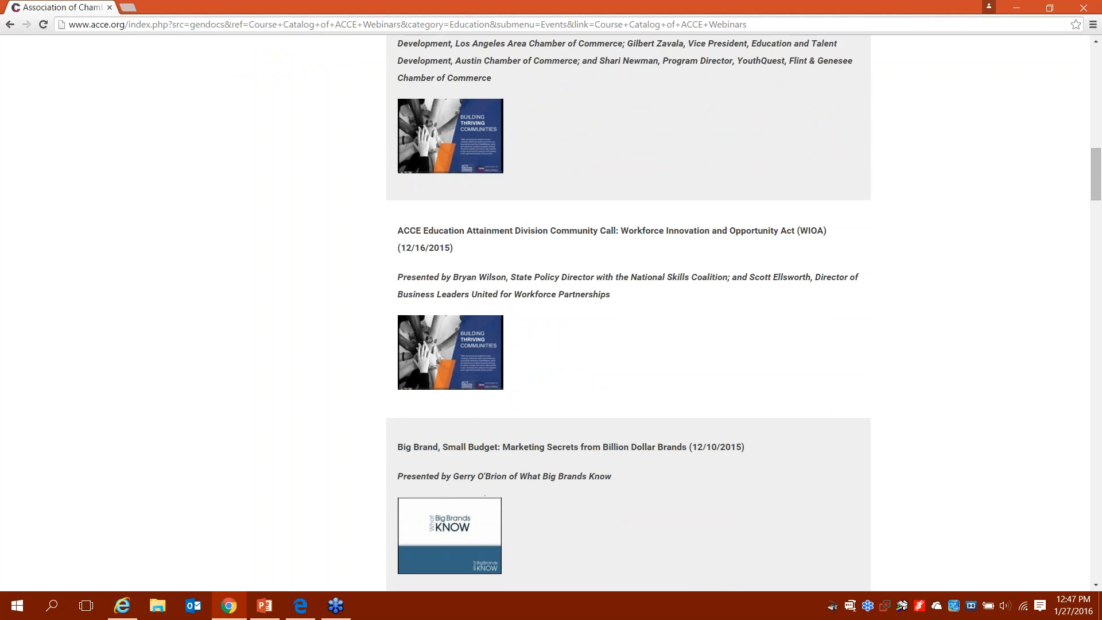
key(Down)
key(Down)
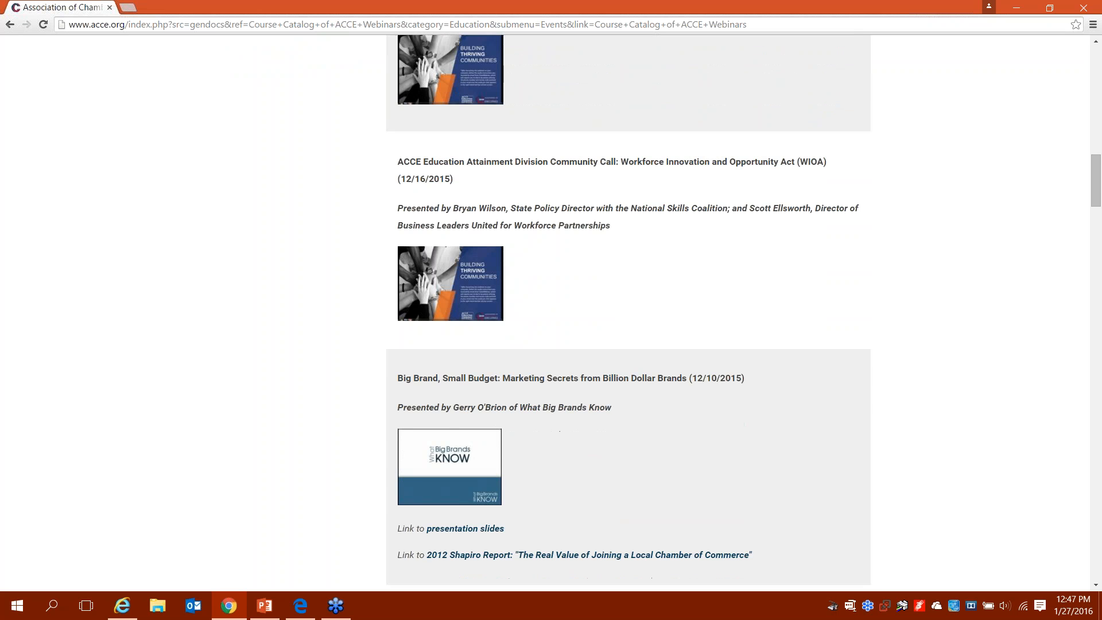
key(Down)
key(Down)
key(Down)
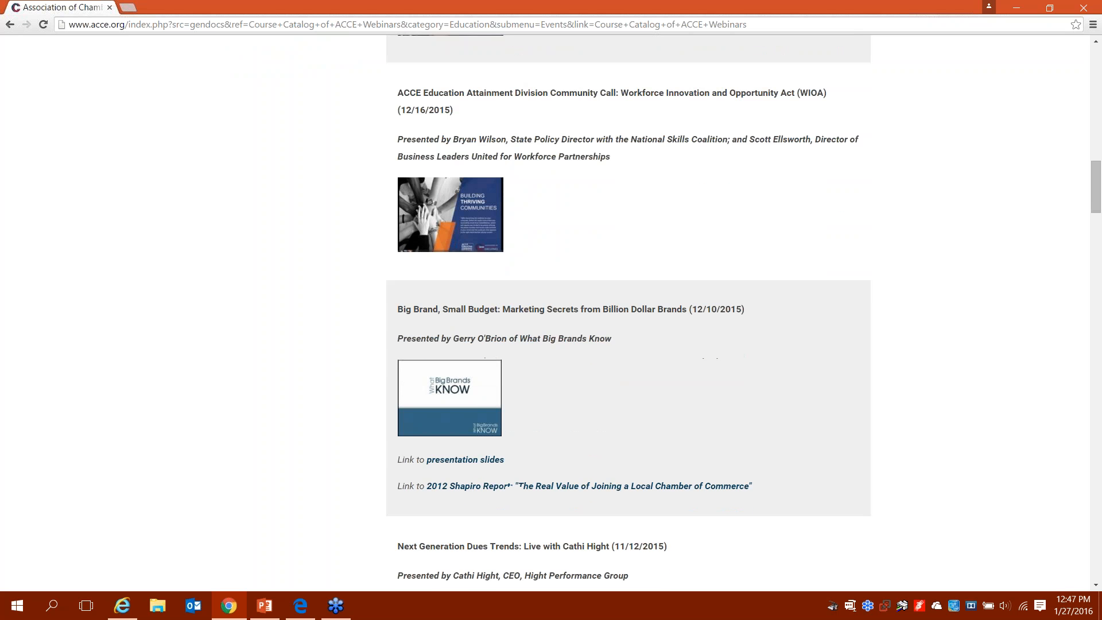
key(Down)
key(Down)
key(Down)
key(Down)
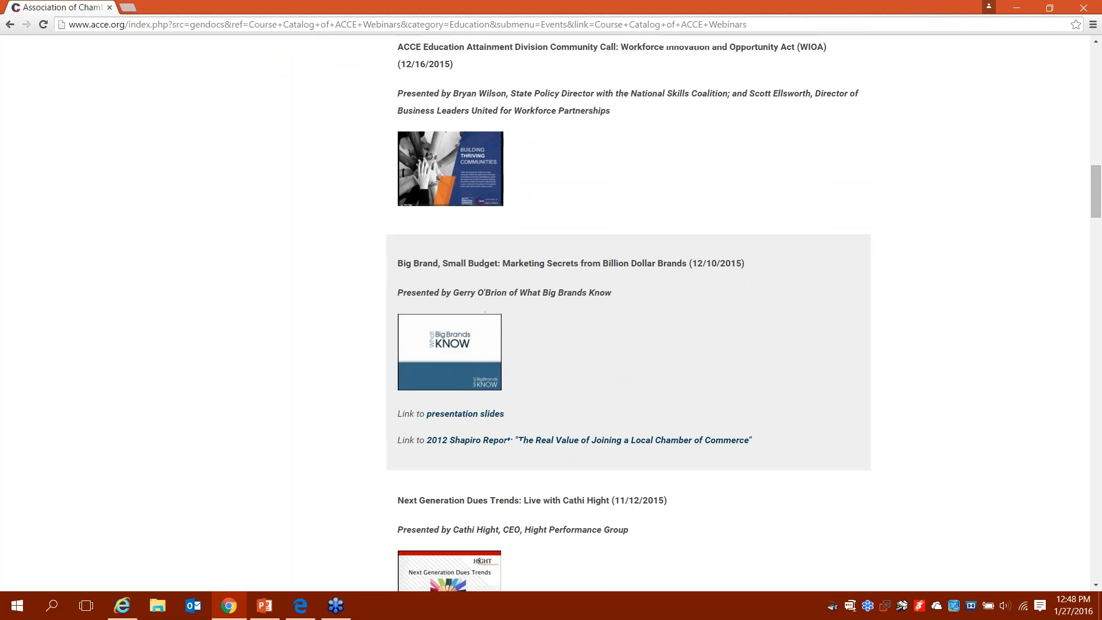
key(Down)
key(Down)
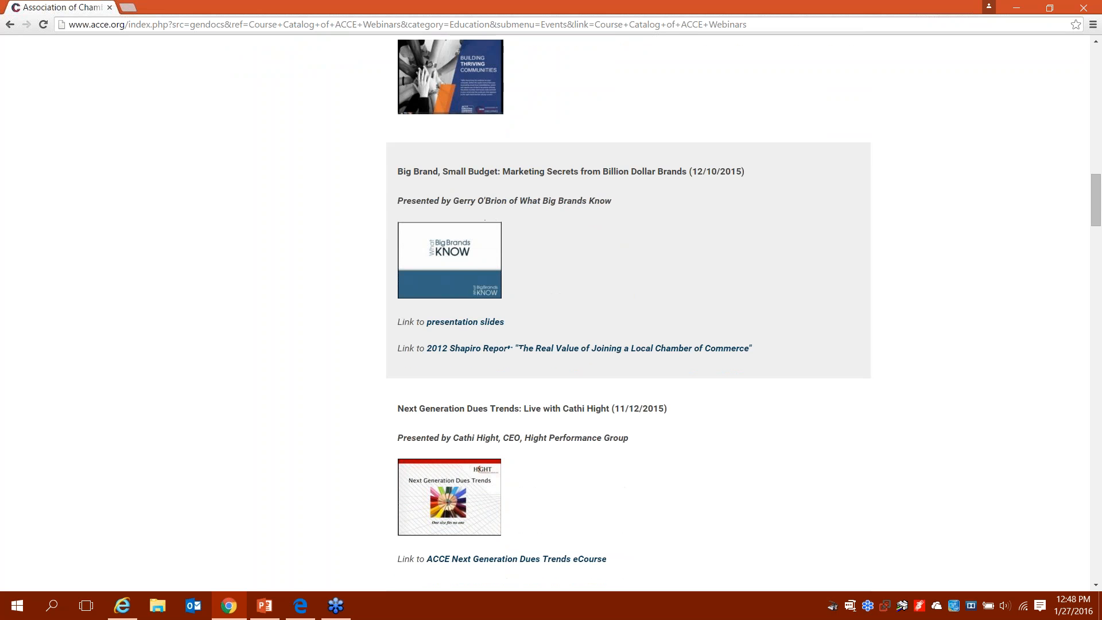
key(Down)
key(Down)
key(Down)
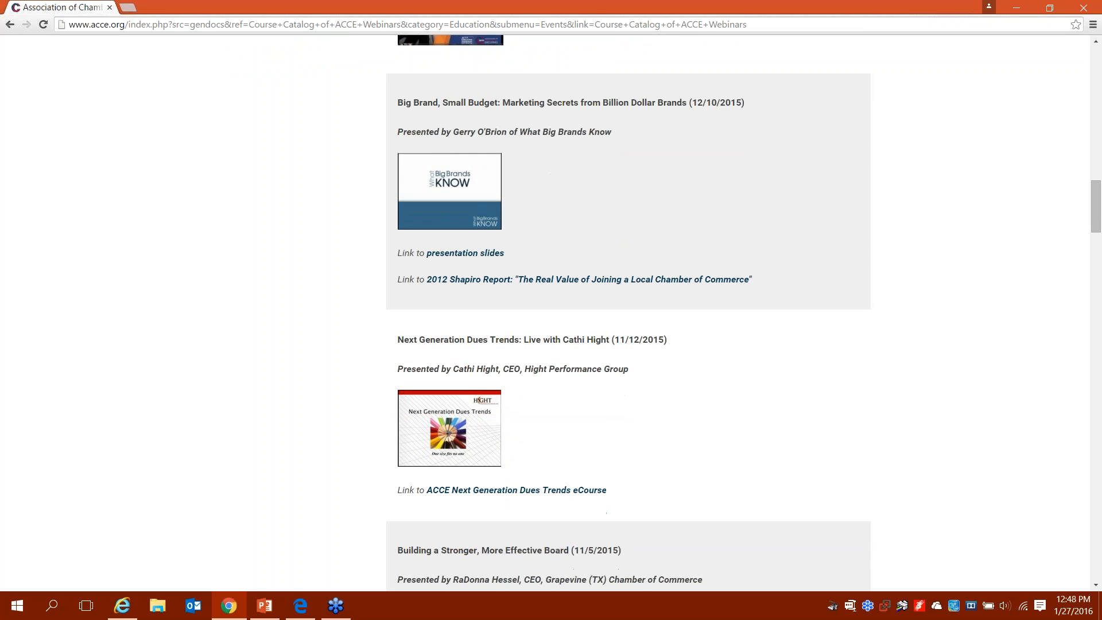
key(Down)
key(Down)
key(Down)
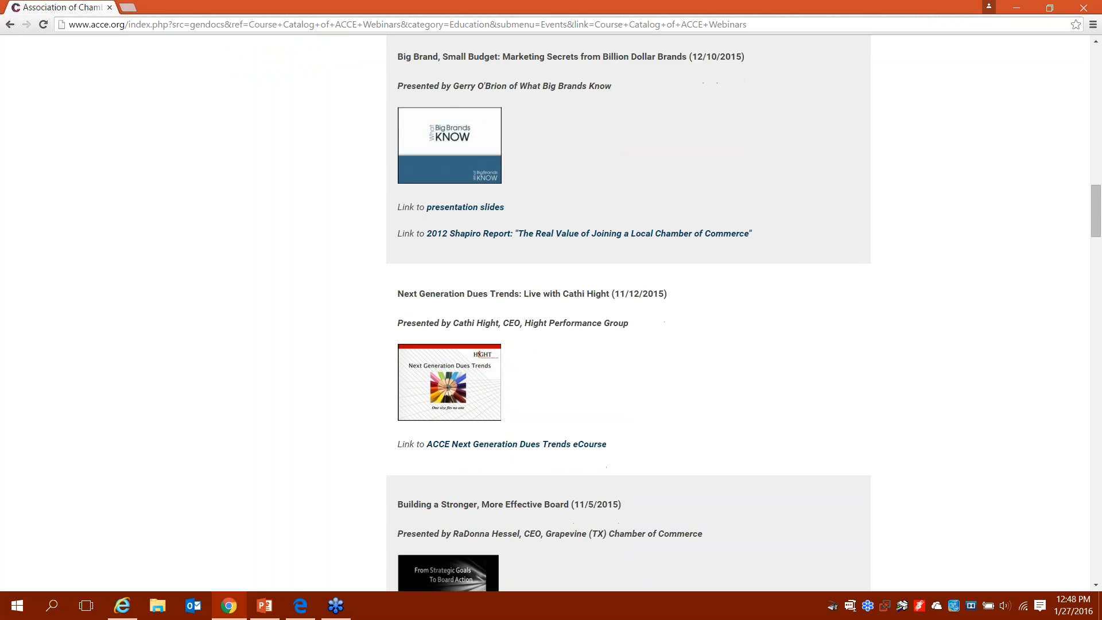
key(Down)
key(Down)
key(Down)
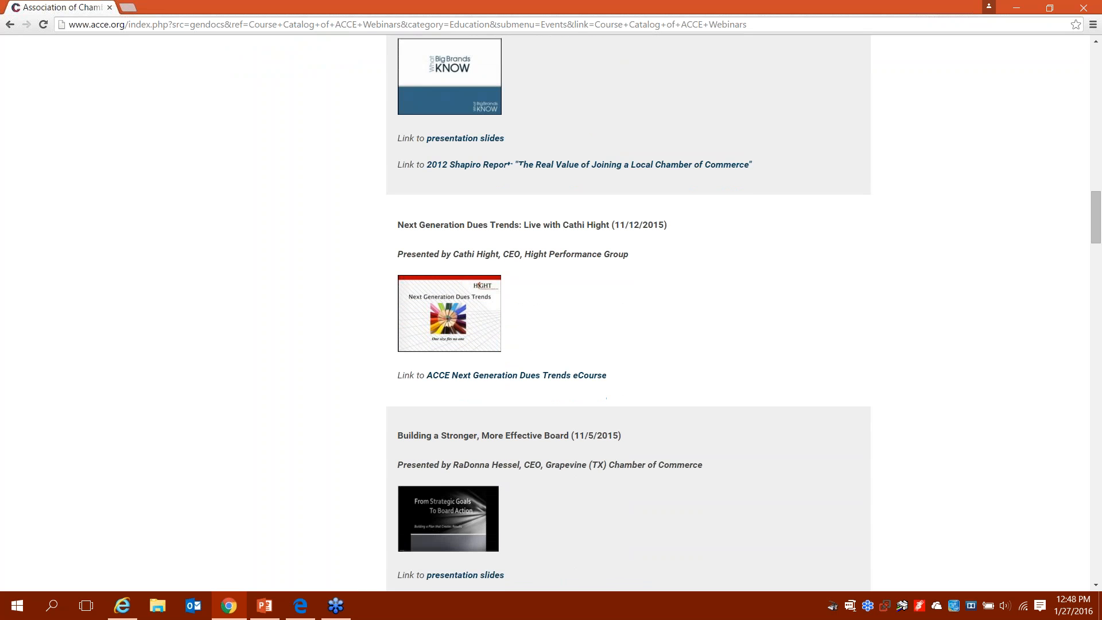
key(Down)
key(Down)
key(Down)
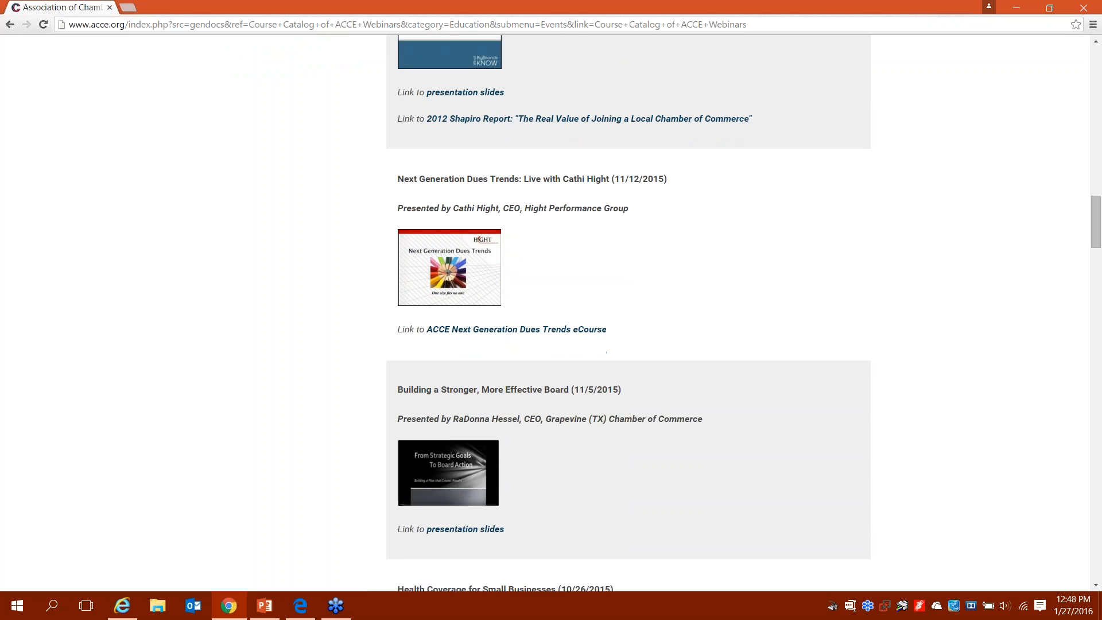
key(Down)
key(Down)
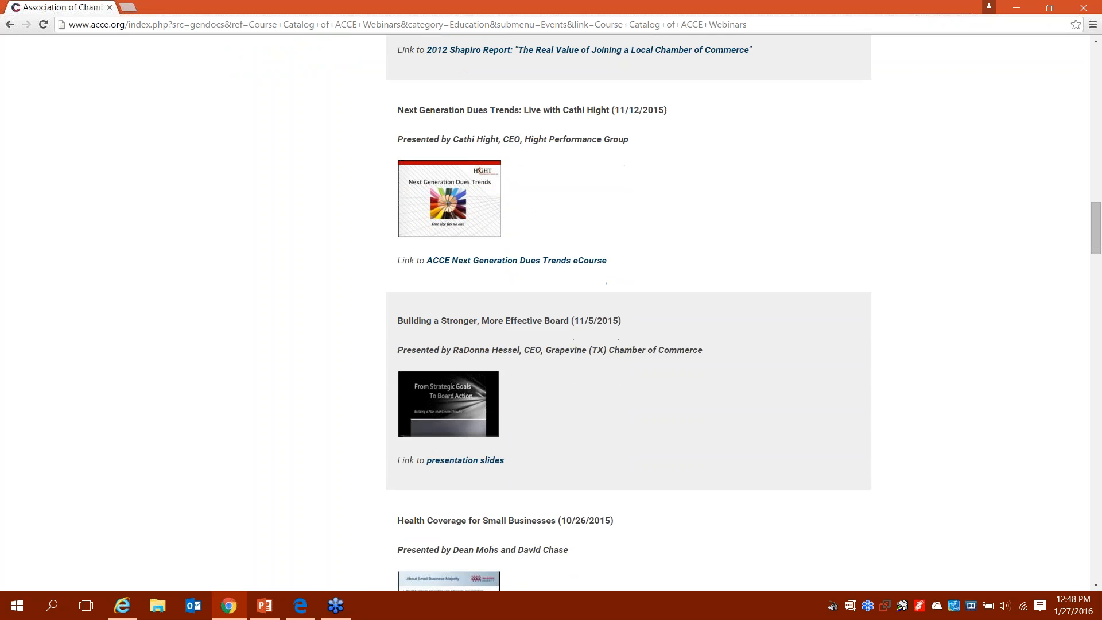
key(Home)
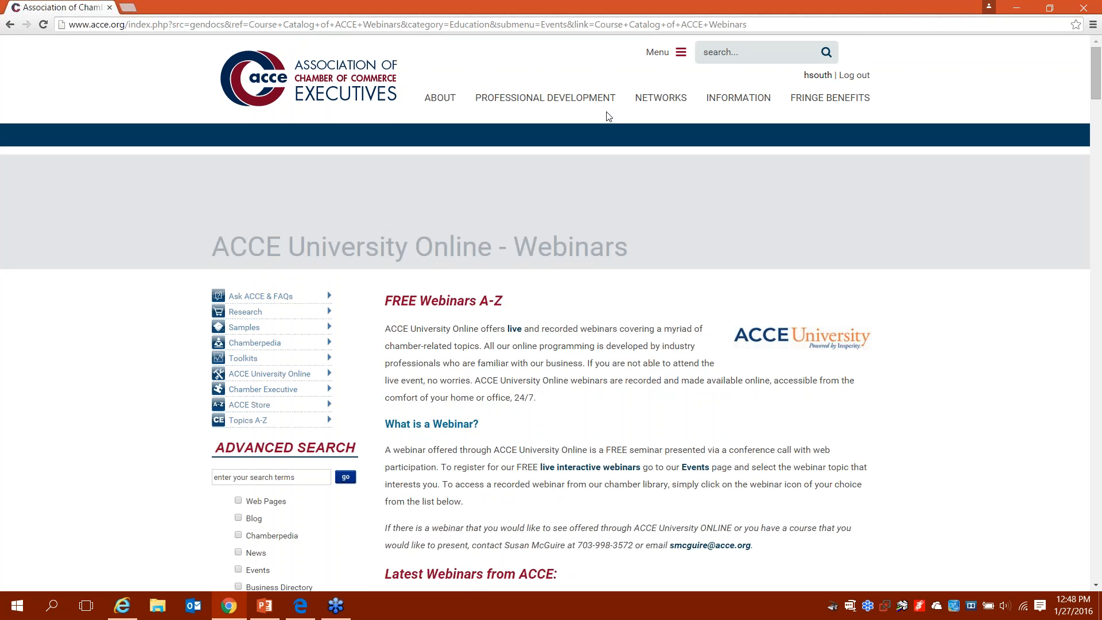
Step: Open the Events Calendar from the Professional Development menu
click(591, 100)
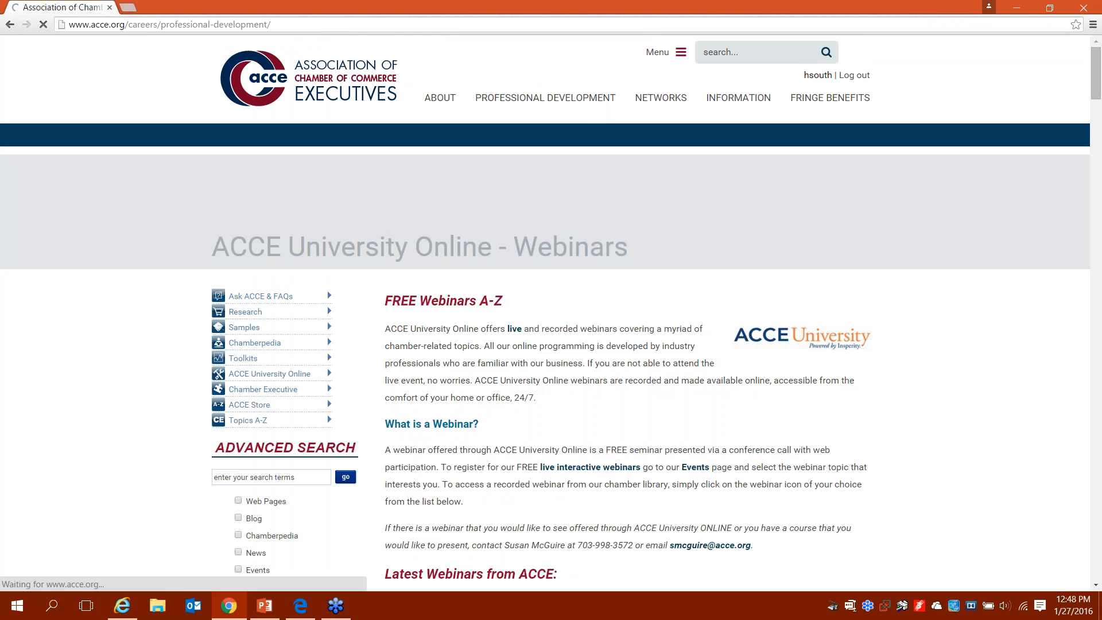
mouse_move(613, 138)
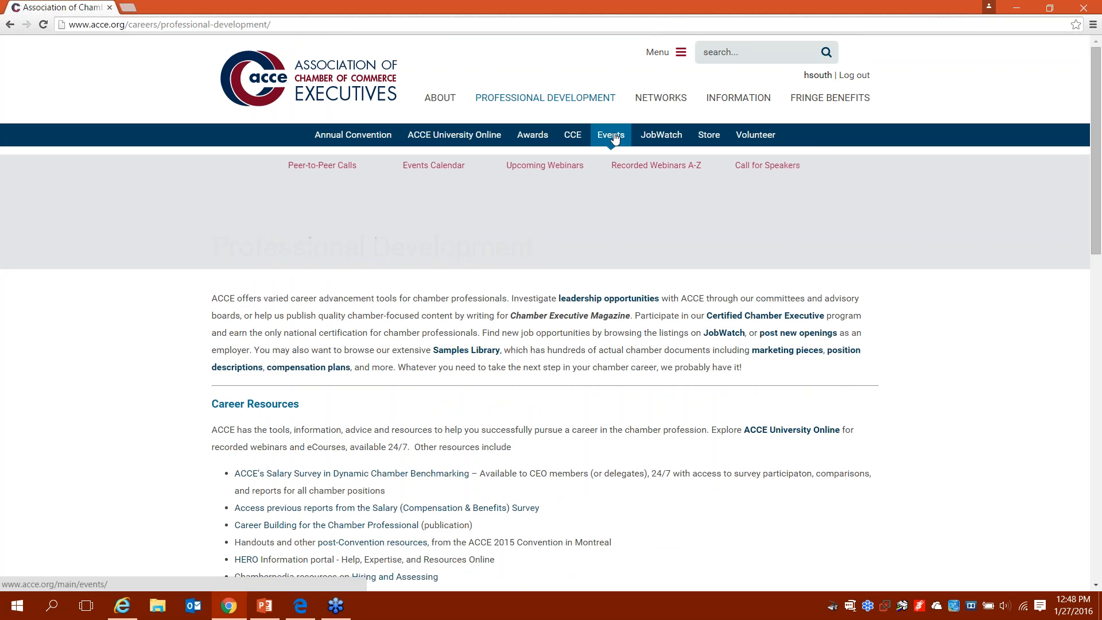
click(450, 167)
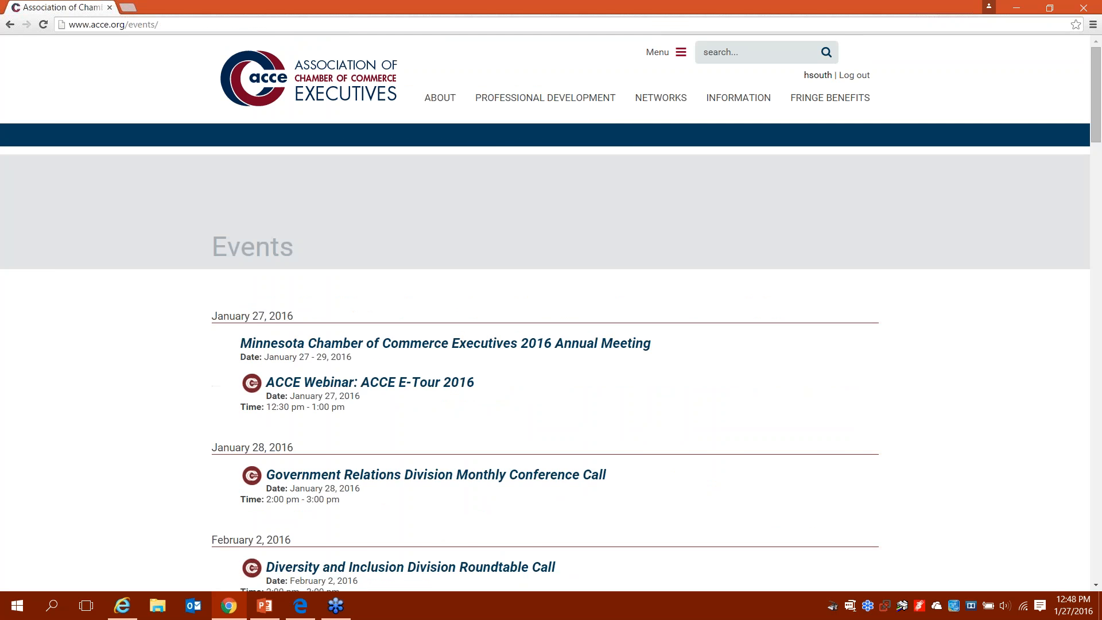
Step: Browse the early-2016 event listings, including the ACCE E-Tour 2016 webinar
scroll(451, 167, down, 2)
scroll(551, 313, down, 3)
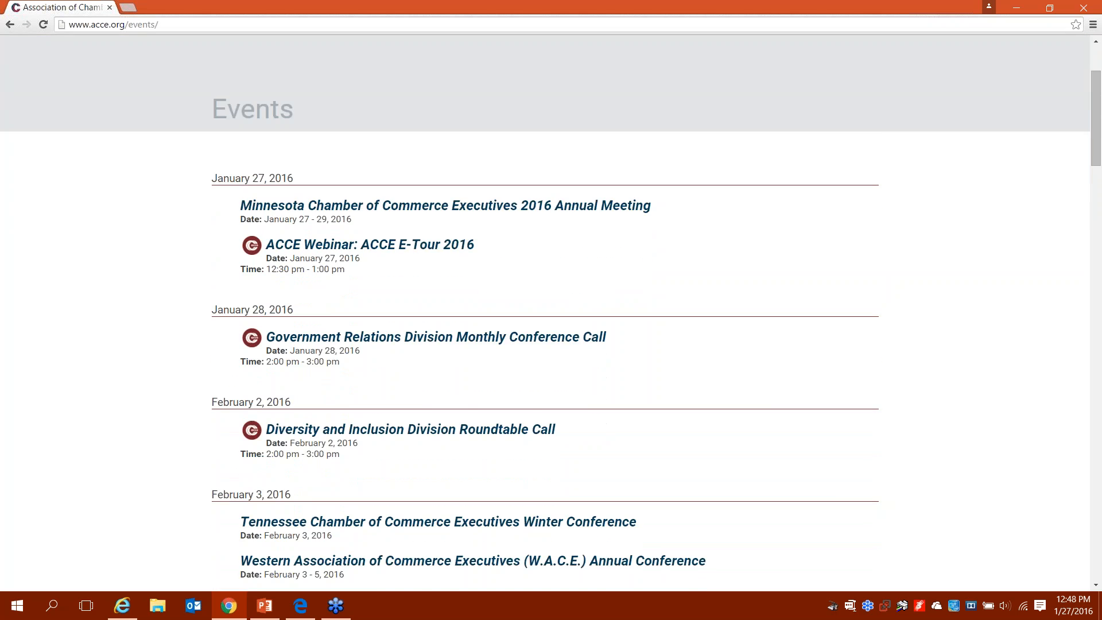
scroll(550, 314, down, 4)
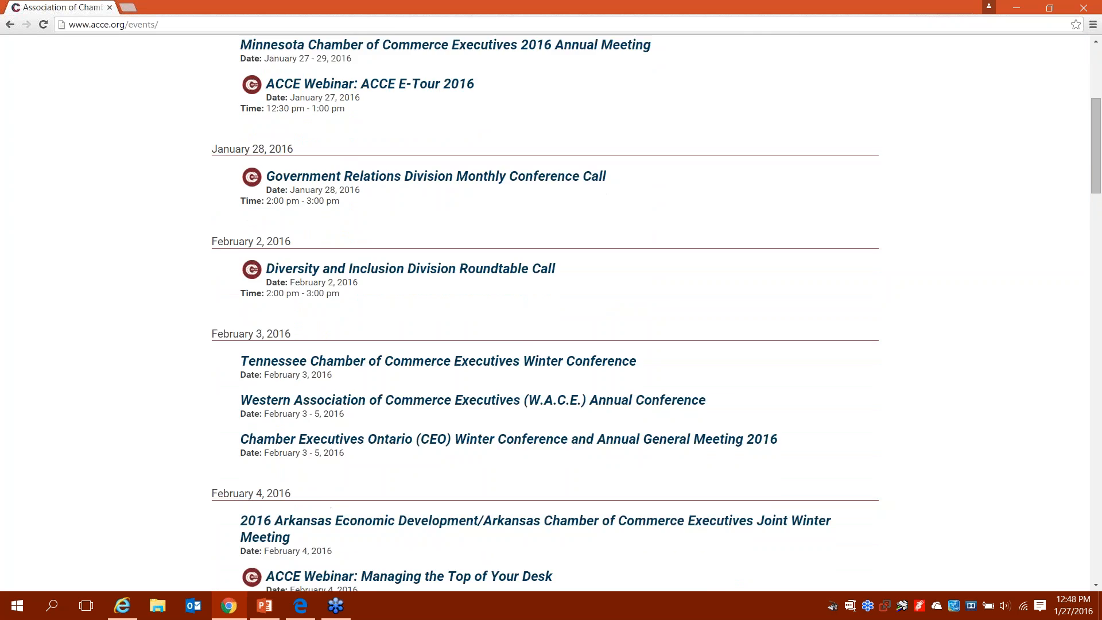
scroll(563, 316, down, 3)
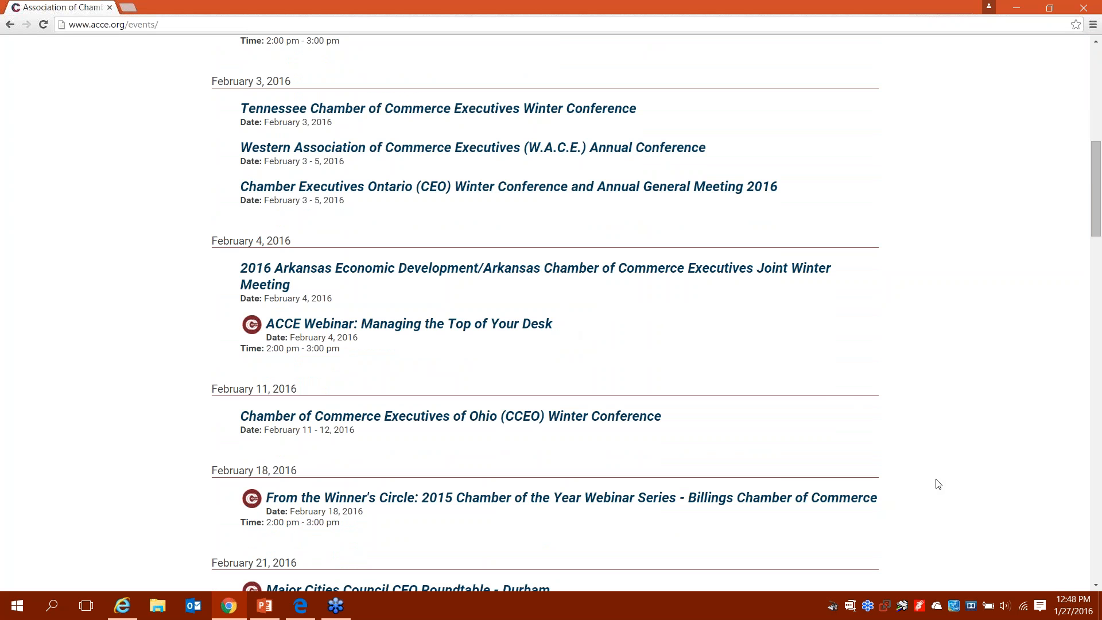
scroll(938, 483, down, 1)
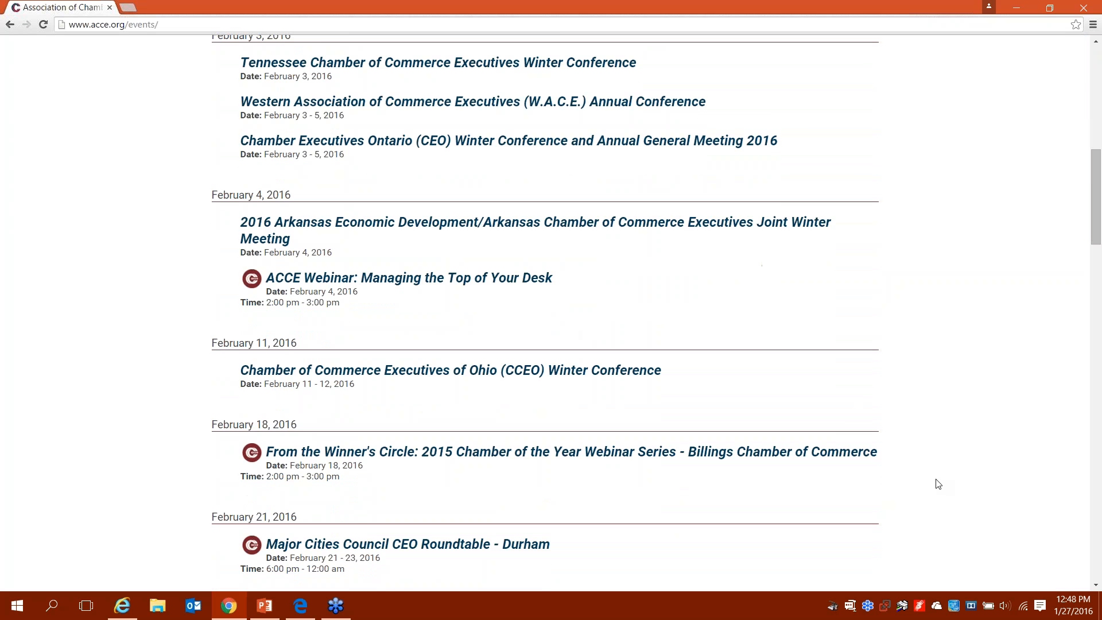
scroll(938, 483, down, 3)
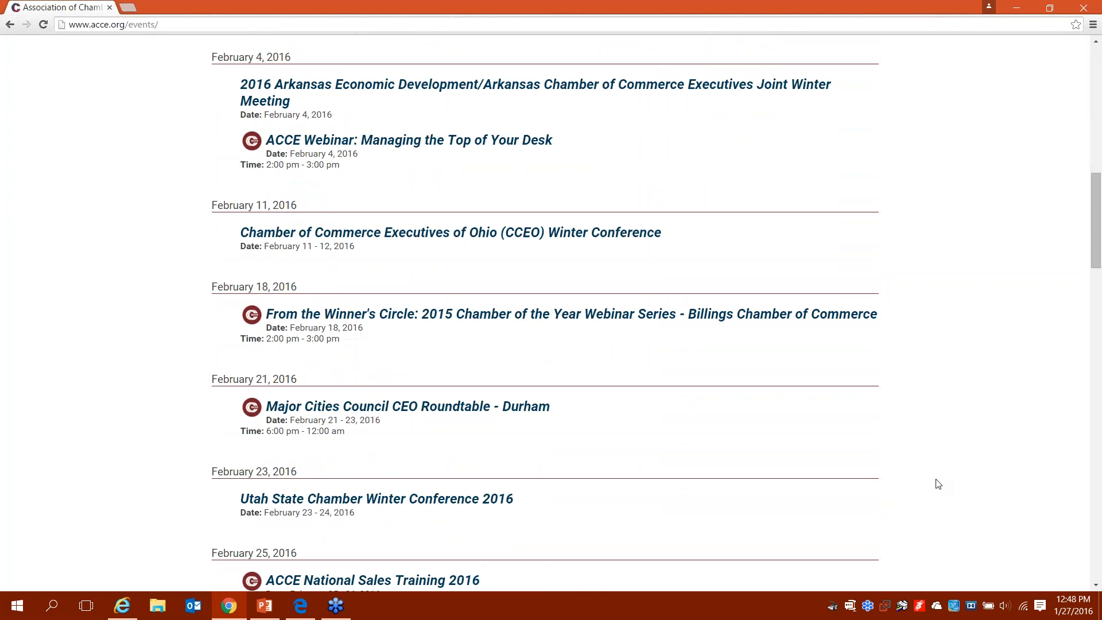
scroll(938, 484, down, 2)
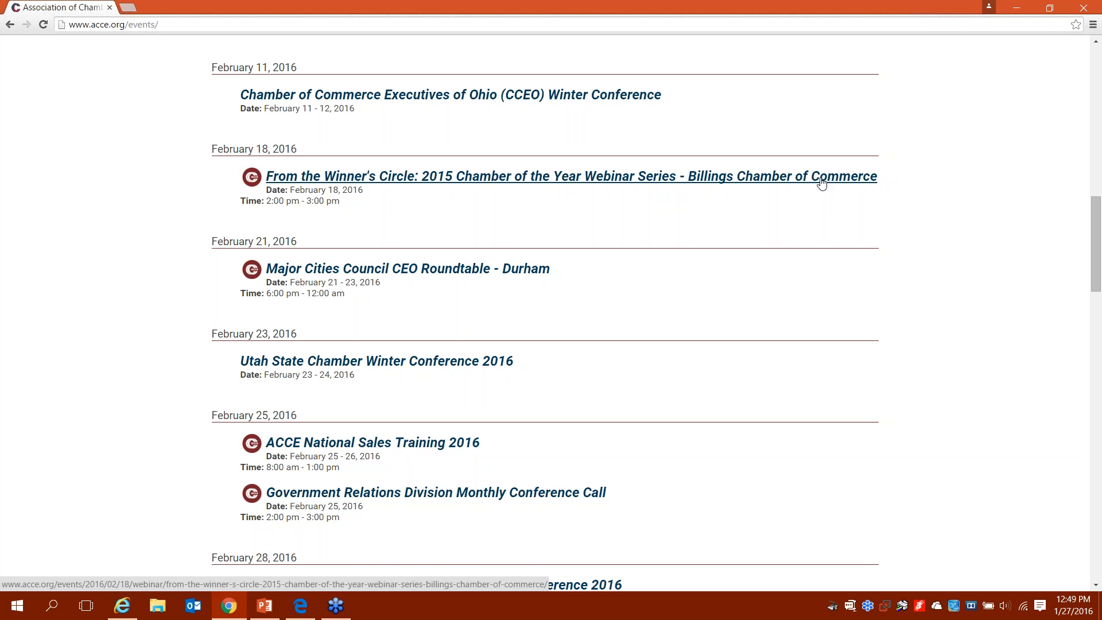
scroll(821, 184, up, 15)
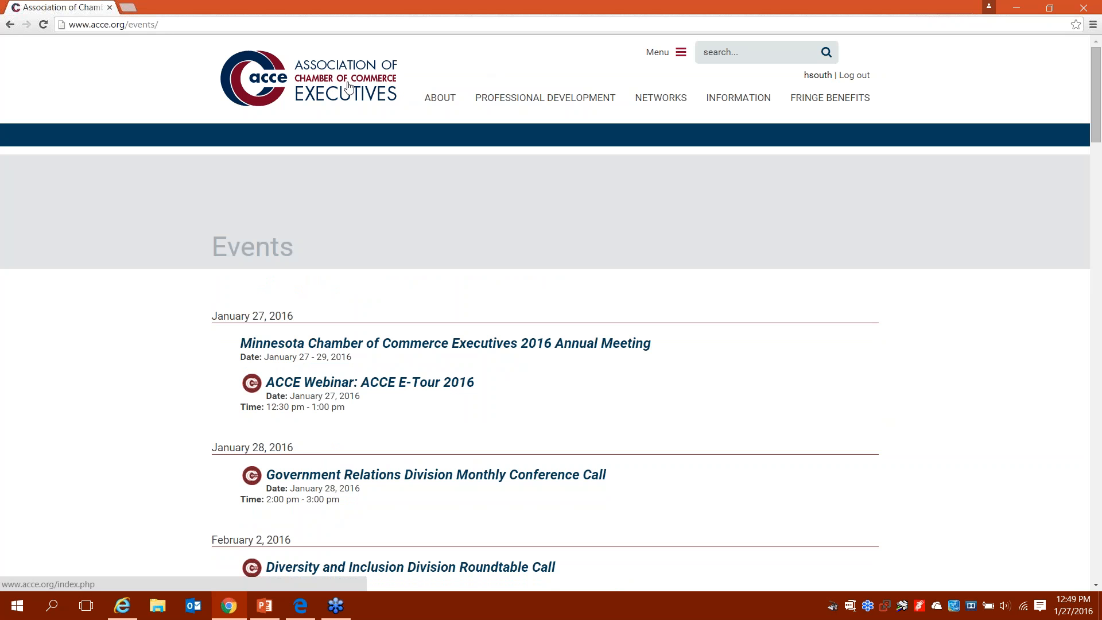
Step: Return to the acce.org home page and open the Austin National Sales Training news tile
click(348, 88)
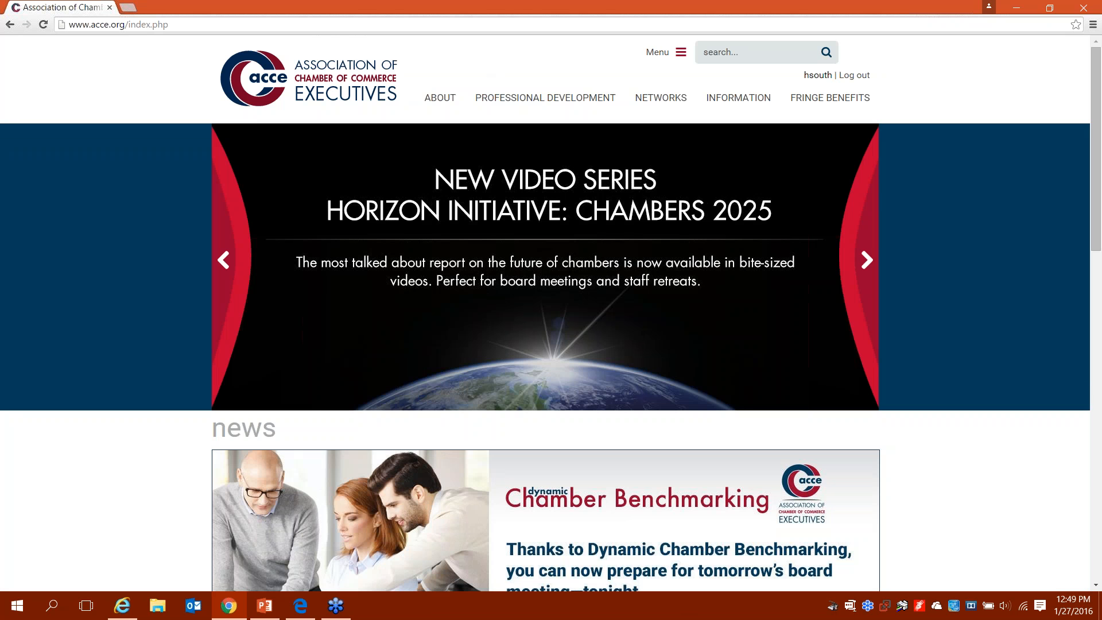
scroll(550, 313, down, 3)
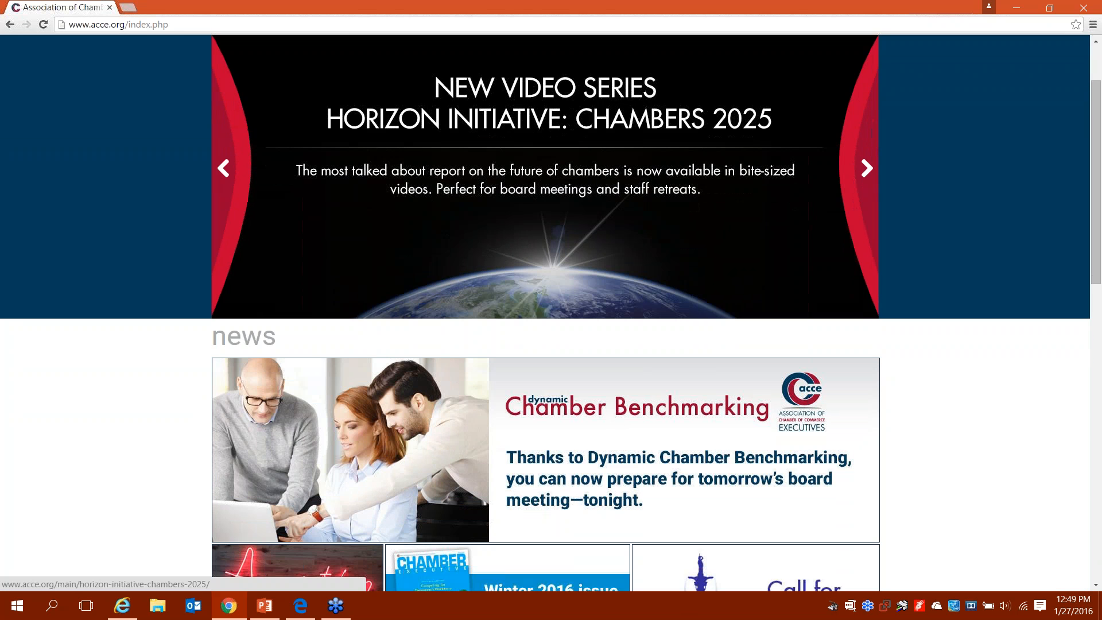
scroll(551, 313, down, 4)
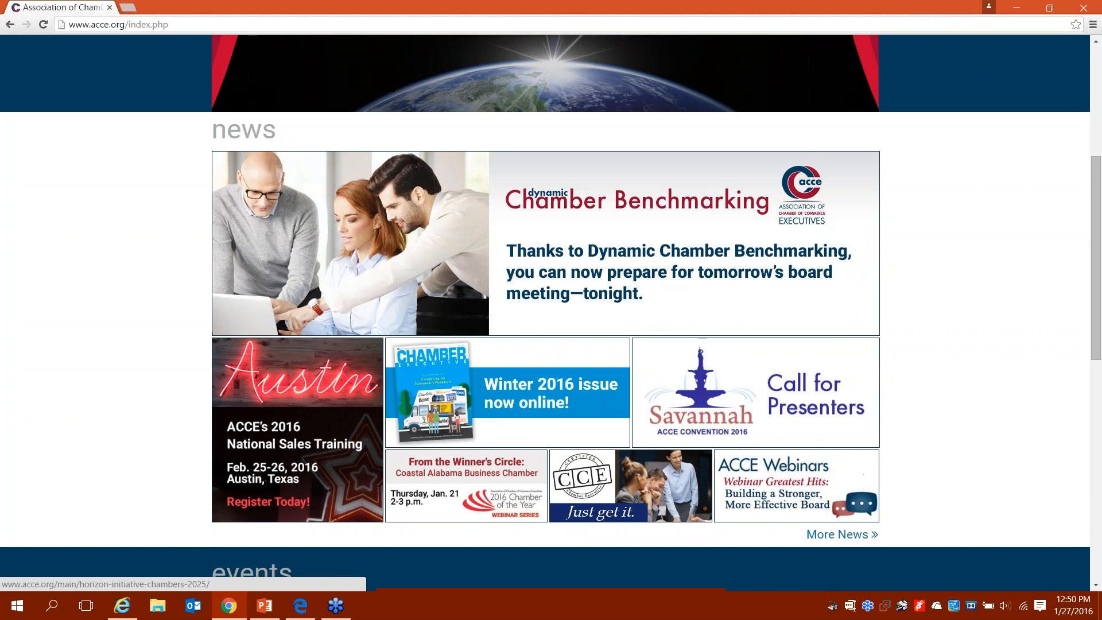
scroll(297, 383, down, 1)
click(297, 383)
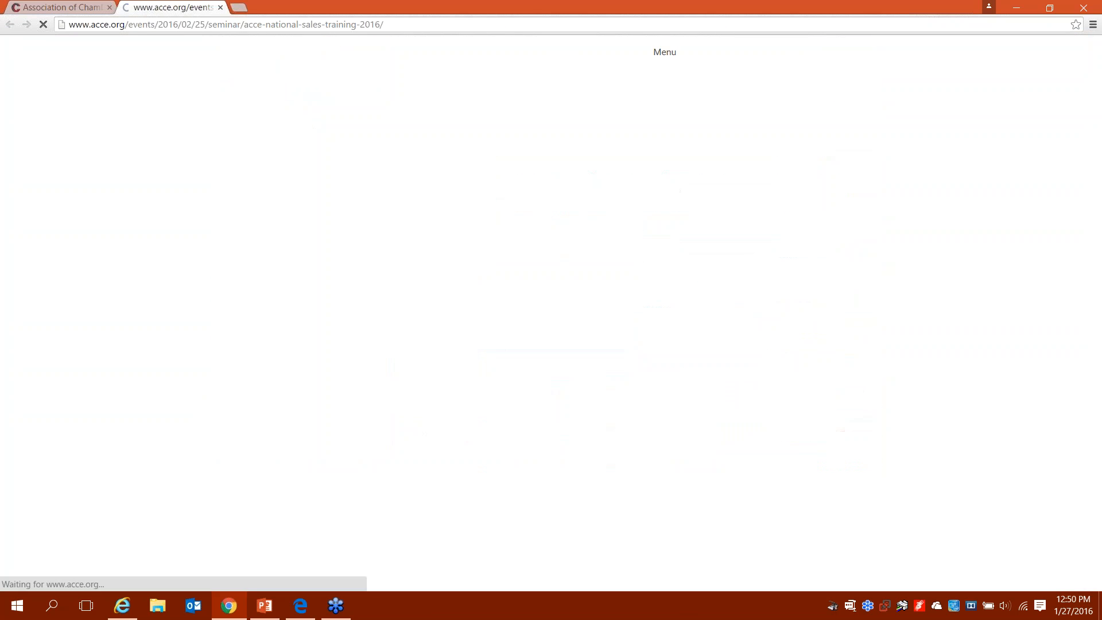
Step: Review the National Sales Training 2016 Hilton hotel details, $429–$529 tuition and REGISTER HERE link
scroll(551, 308, down, 2)
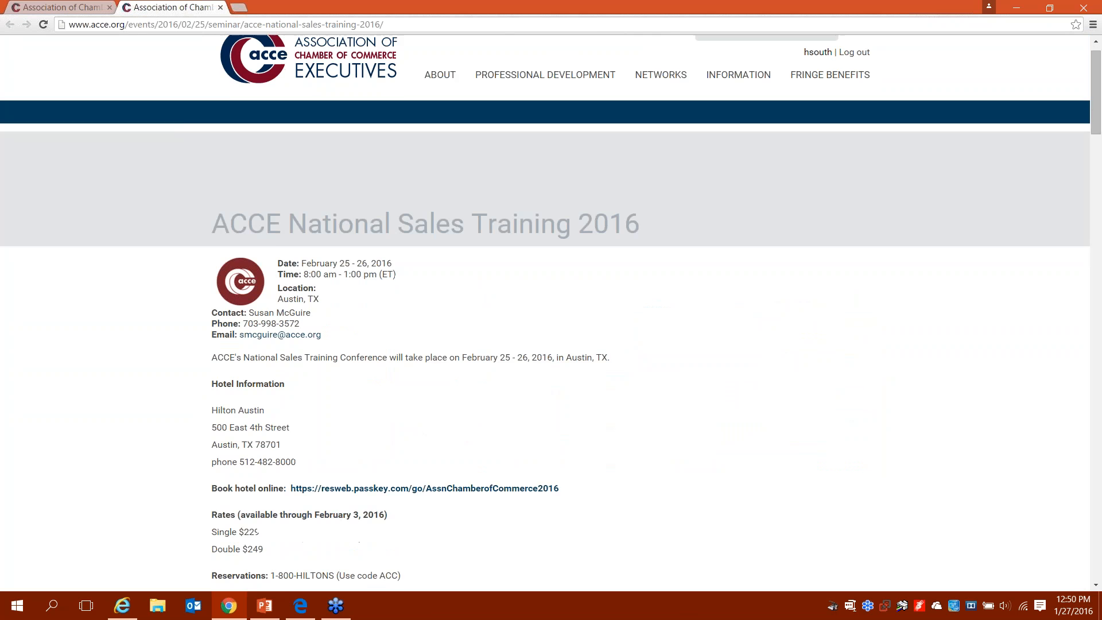
scroll(551, 308, down, 2)
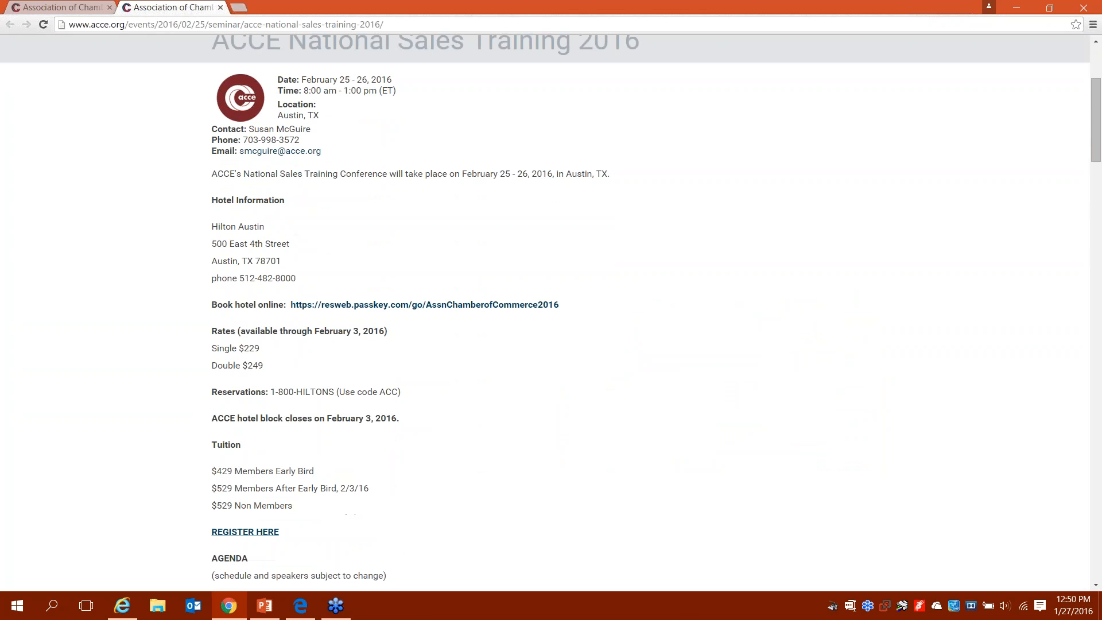
scroll(550, 308, down, 1)
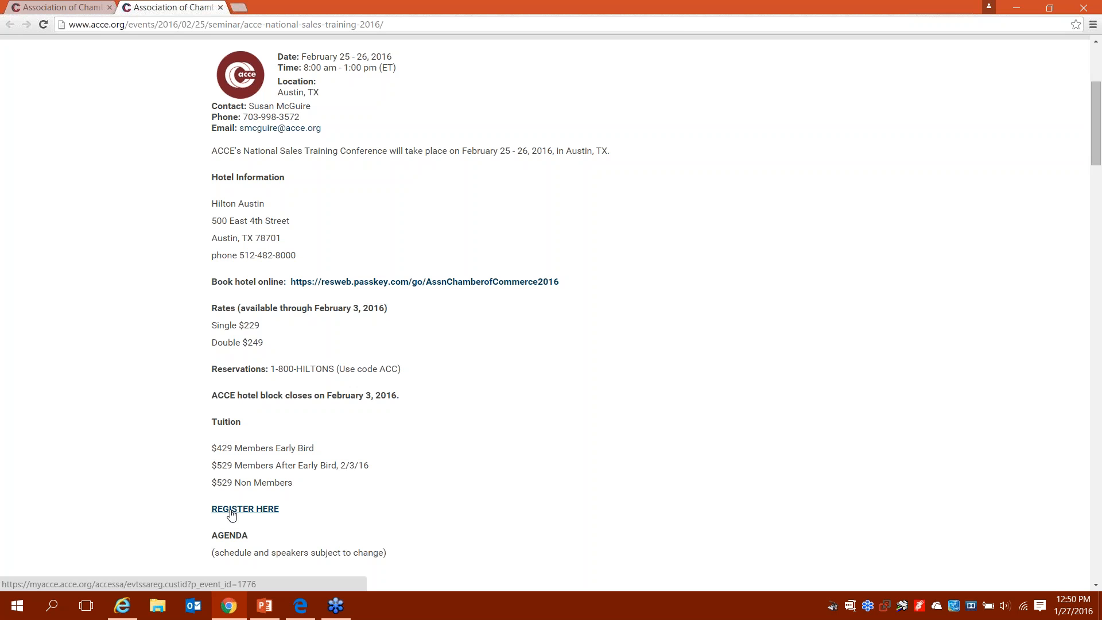
scroll(232, 515, up, 4)
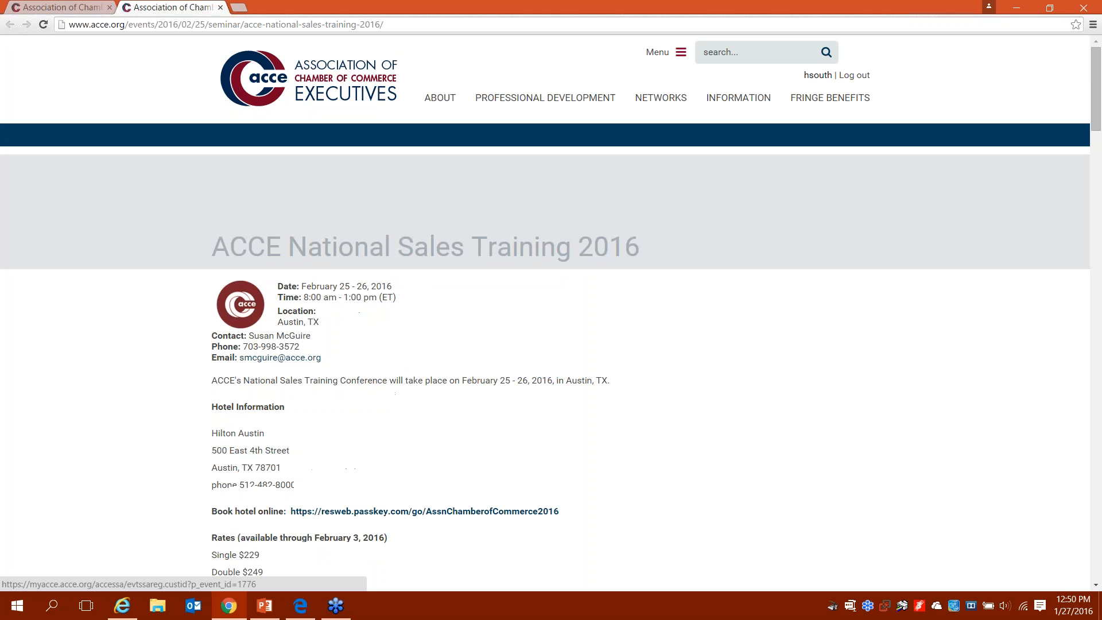
Step: Open the Membership Development Division page from the Networks menu and read through it
click(671, 103)
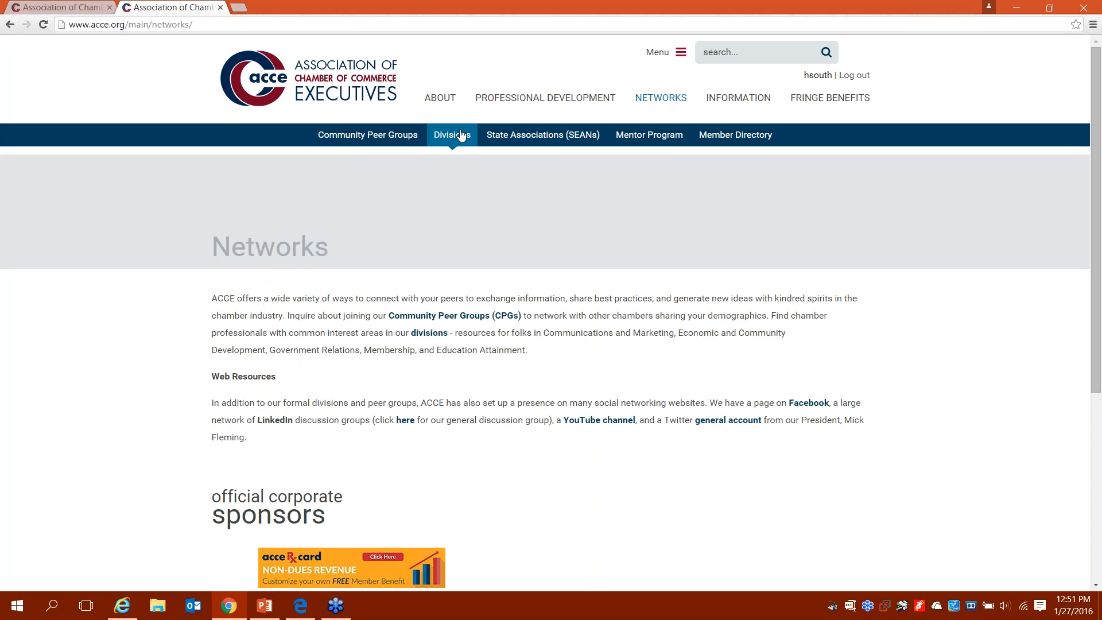
mouse_move(460, 138)
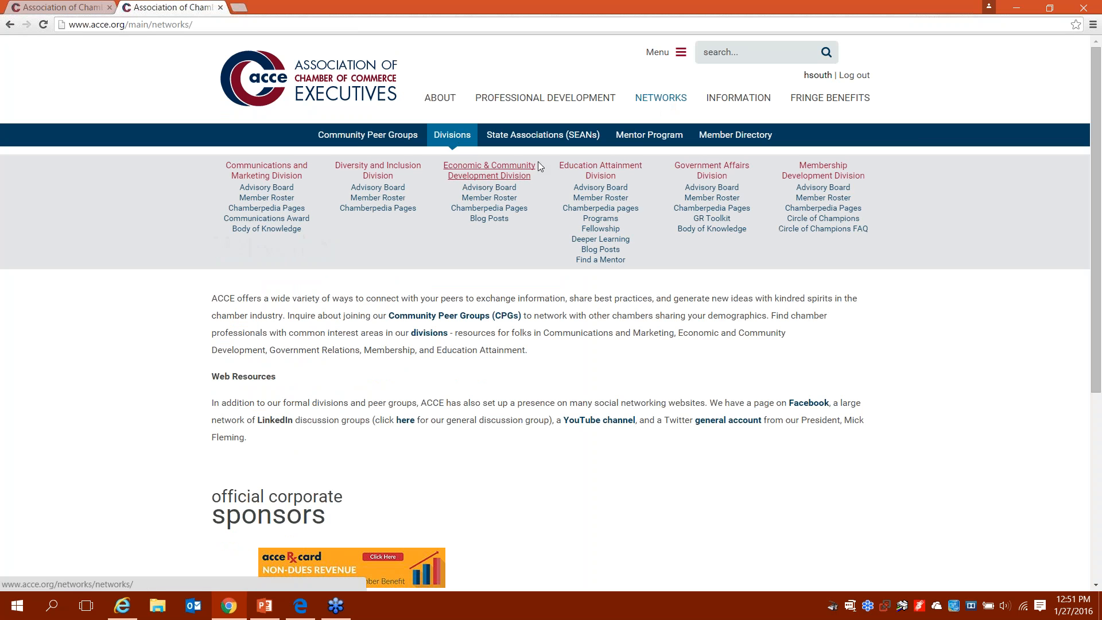
click(823, 172)
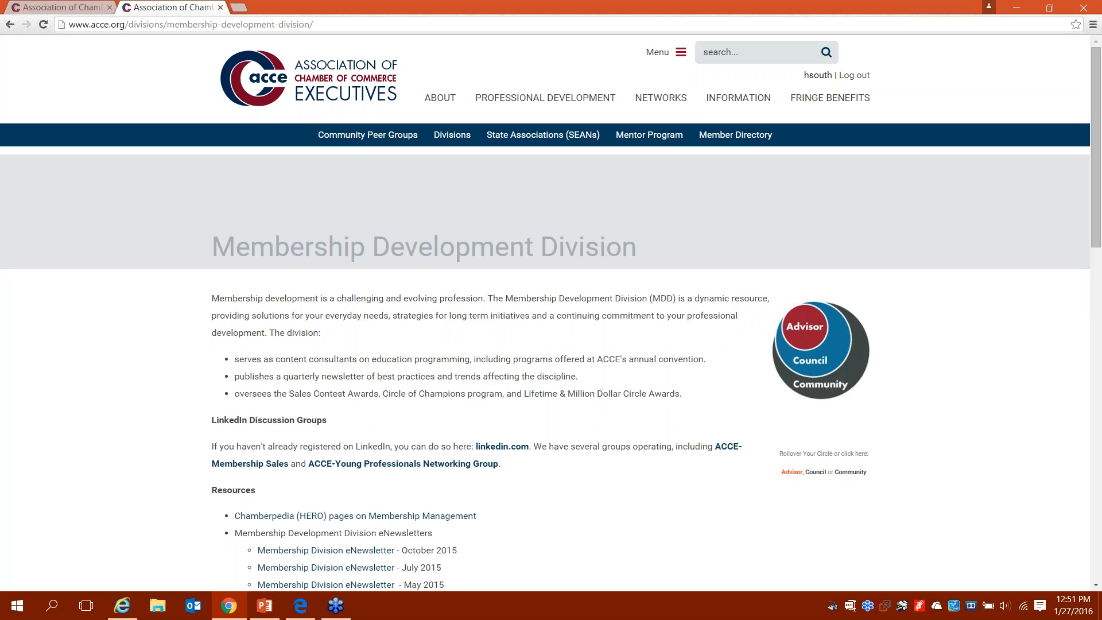
scroll(550, 313, down, 3)
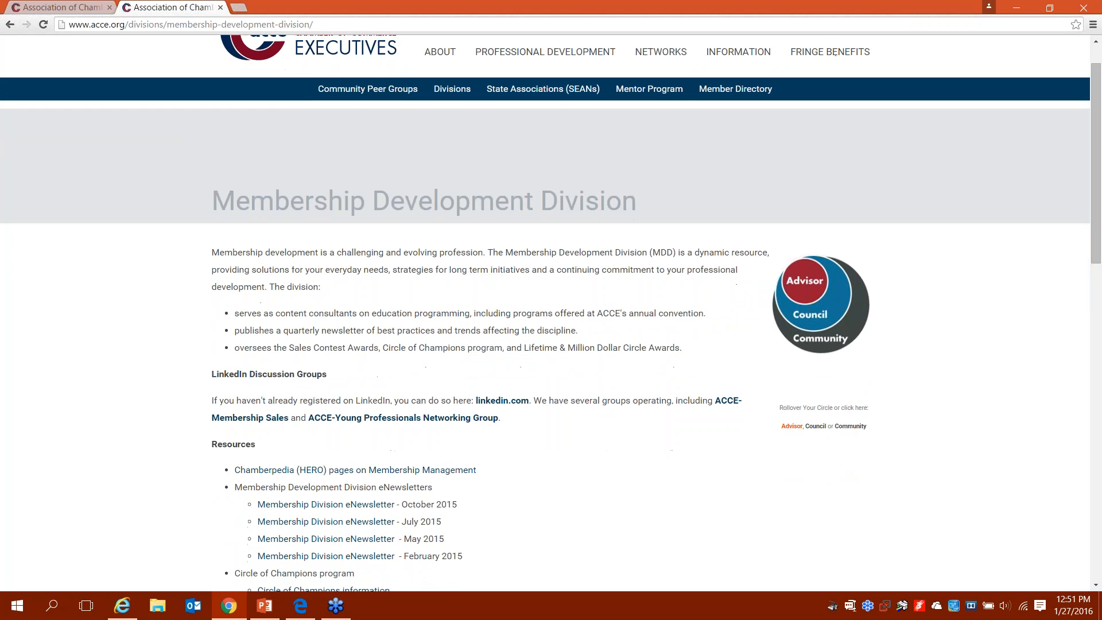
scroll(551, 313, down, 2)
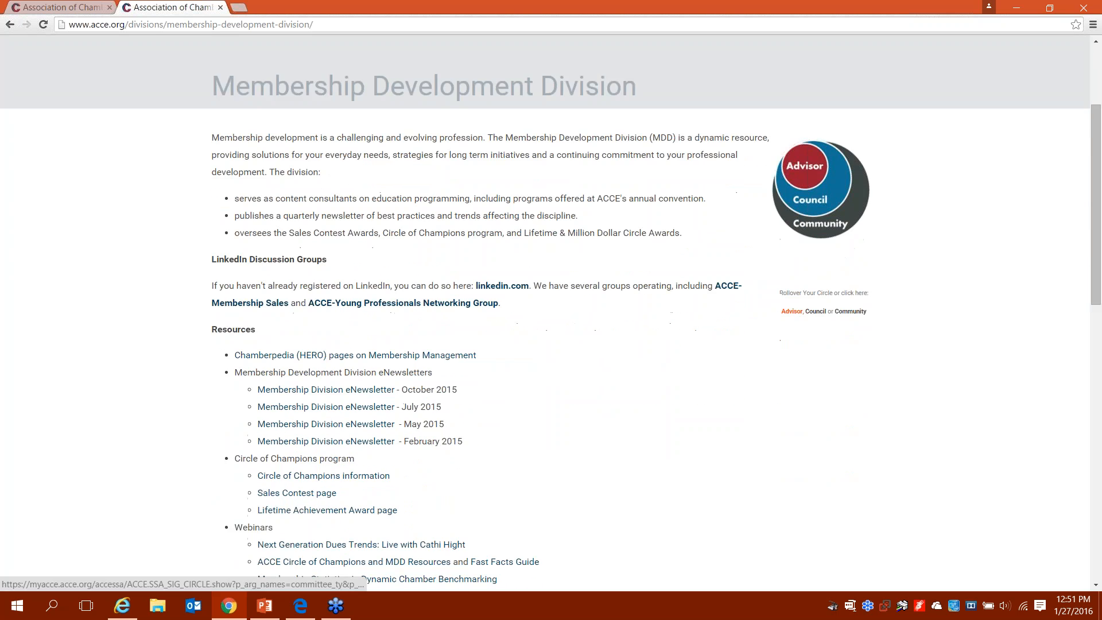
scroll(495, 225, down, 1)
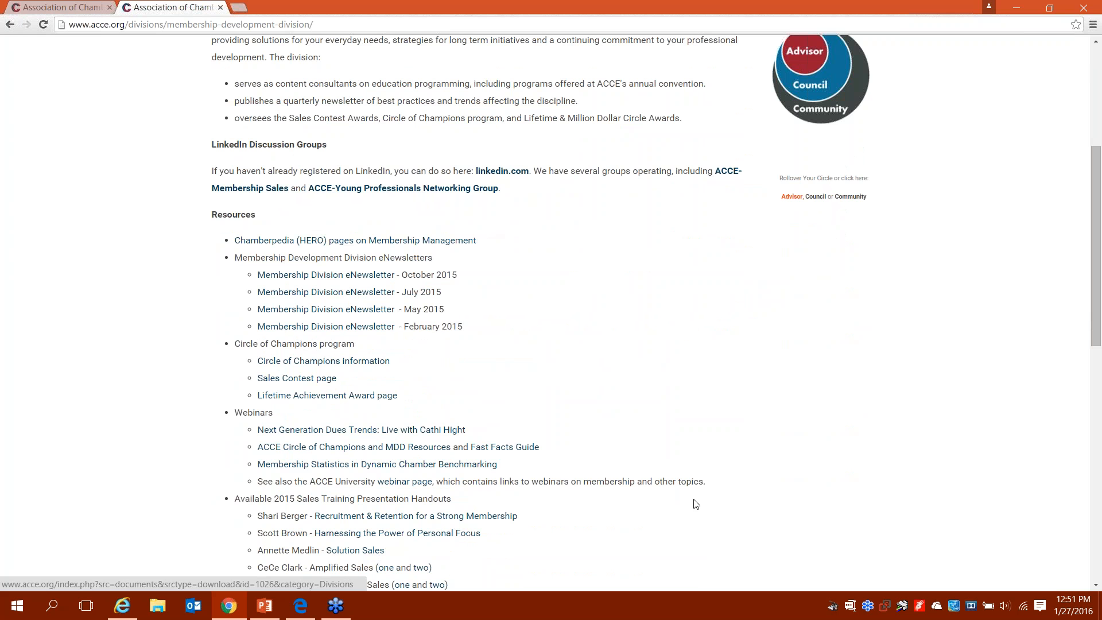
scroll(703, 505, down, 3)
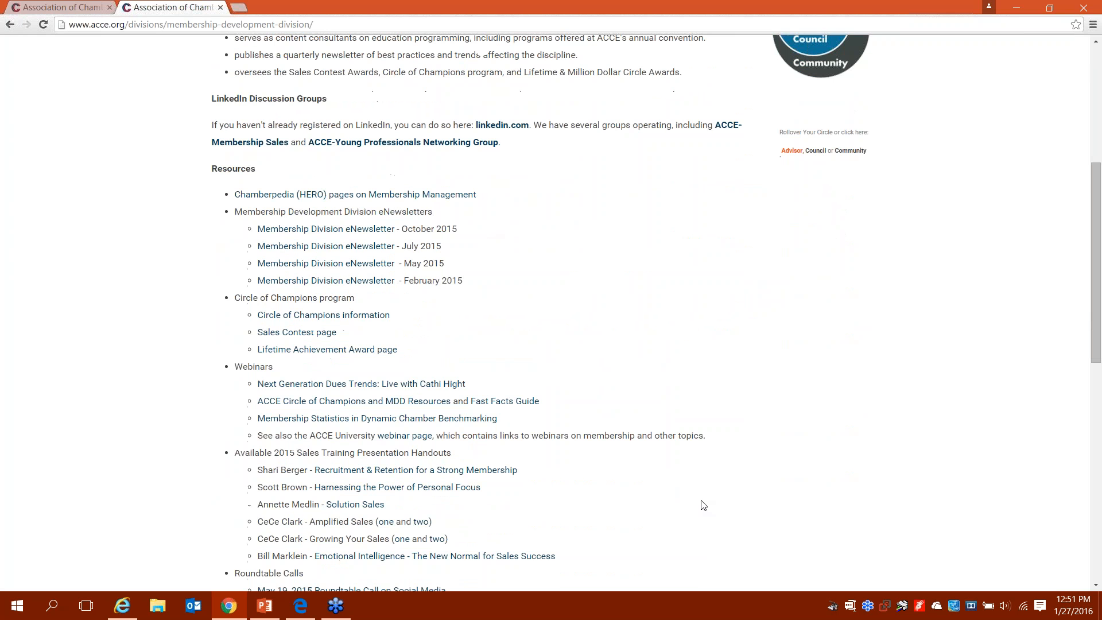
scroll(704, 504, down, 2)
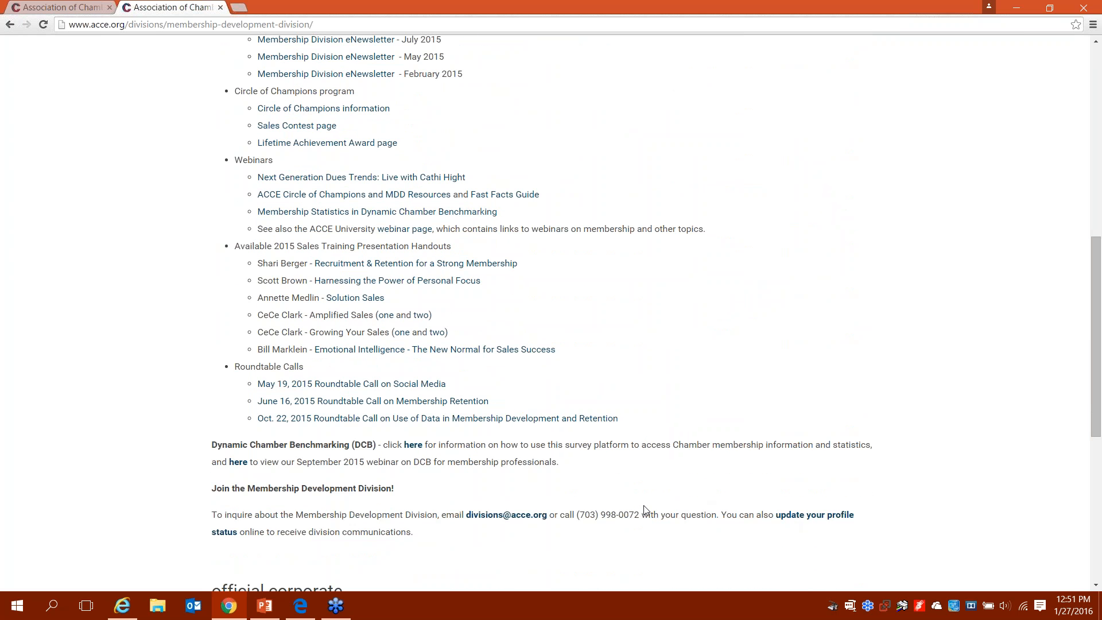
key(Home)
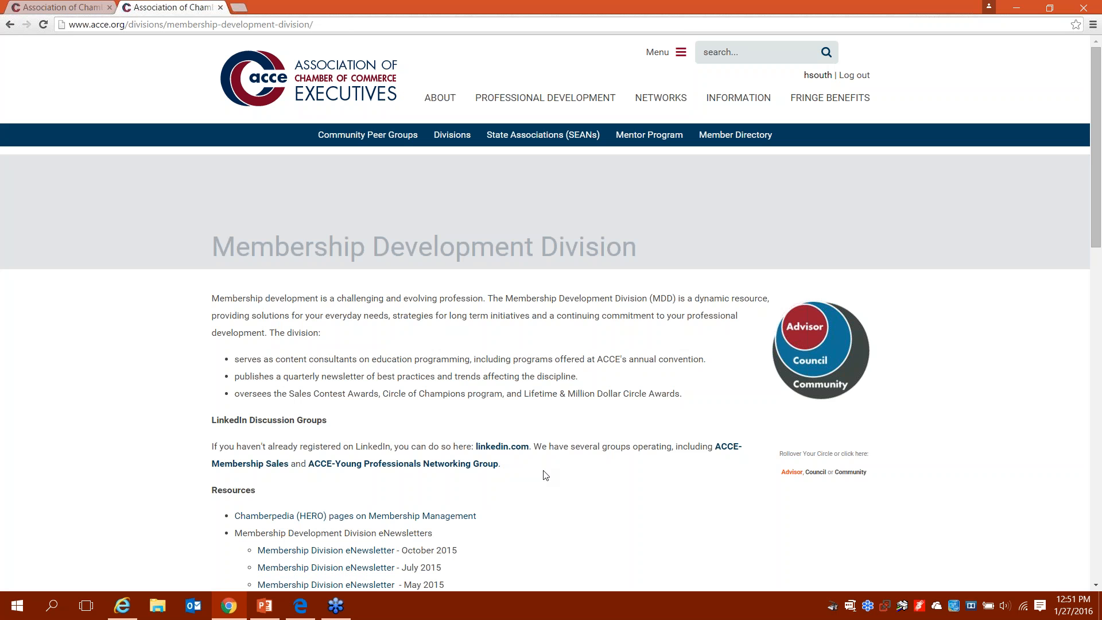
Step: Find the Resources links and open the Circle of Champions information page
scroll(544, 474, down, 10)
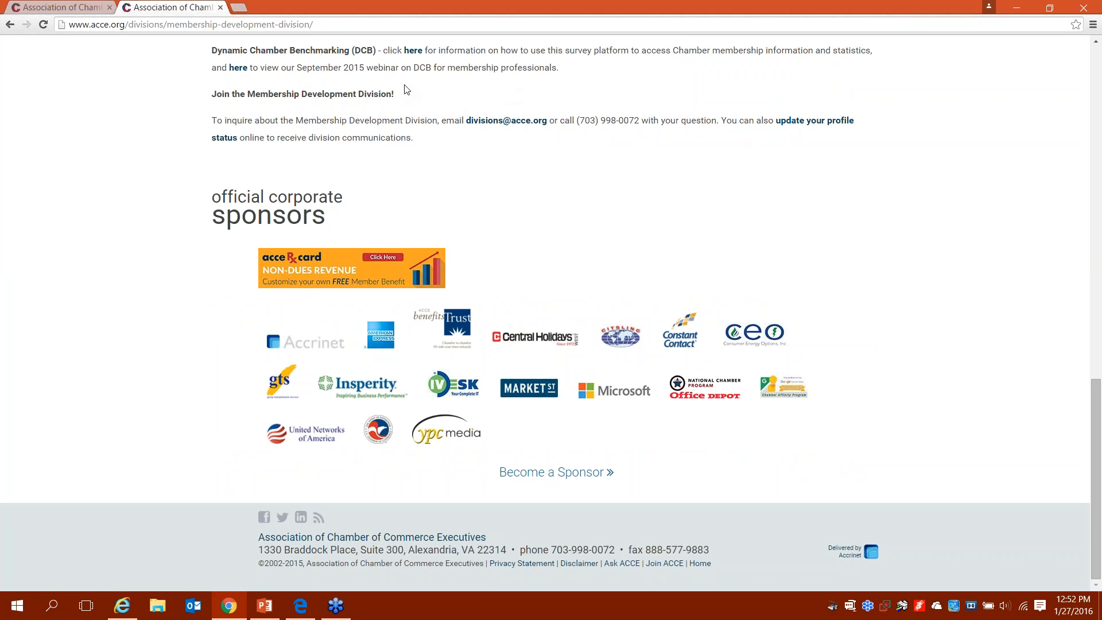
scroll(405, 89, up, 2)
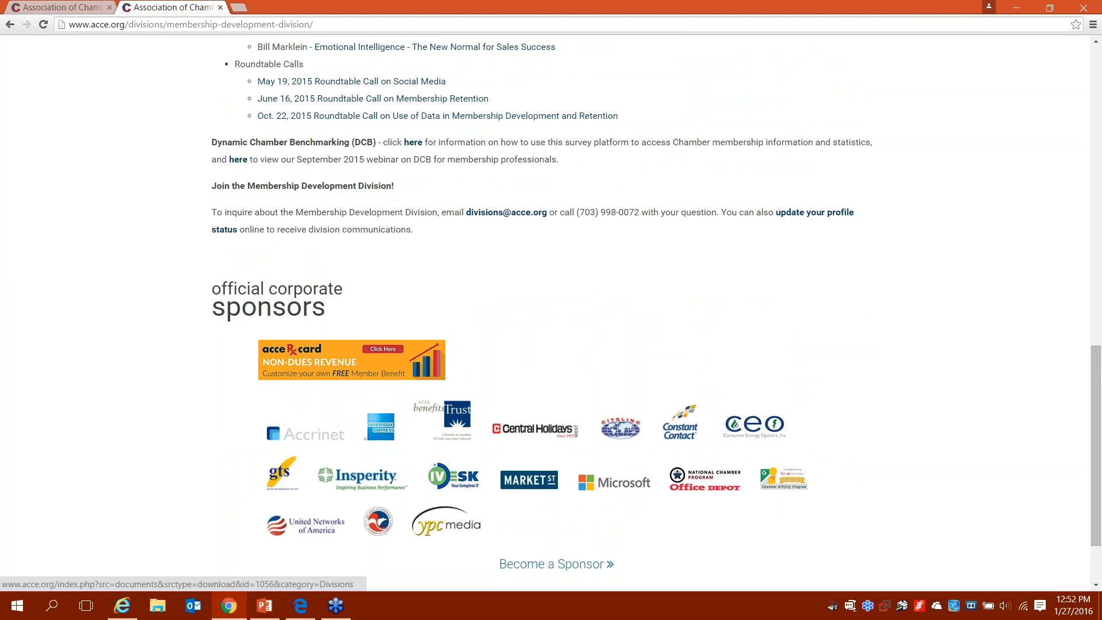
key(Home)
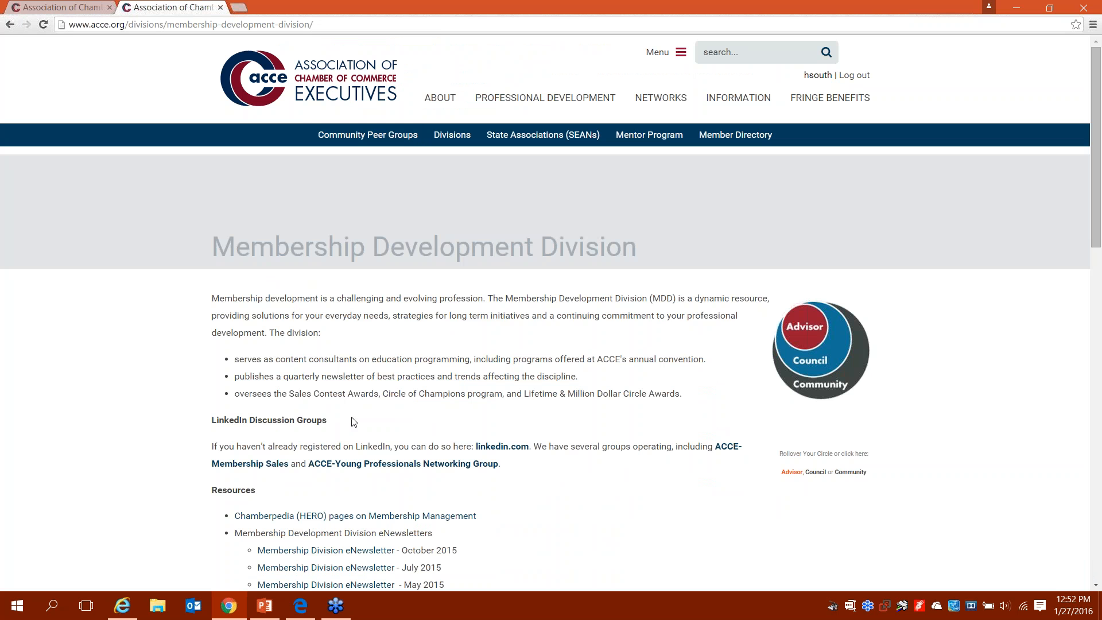
scroll(306, 449, down, 3)
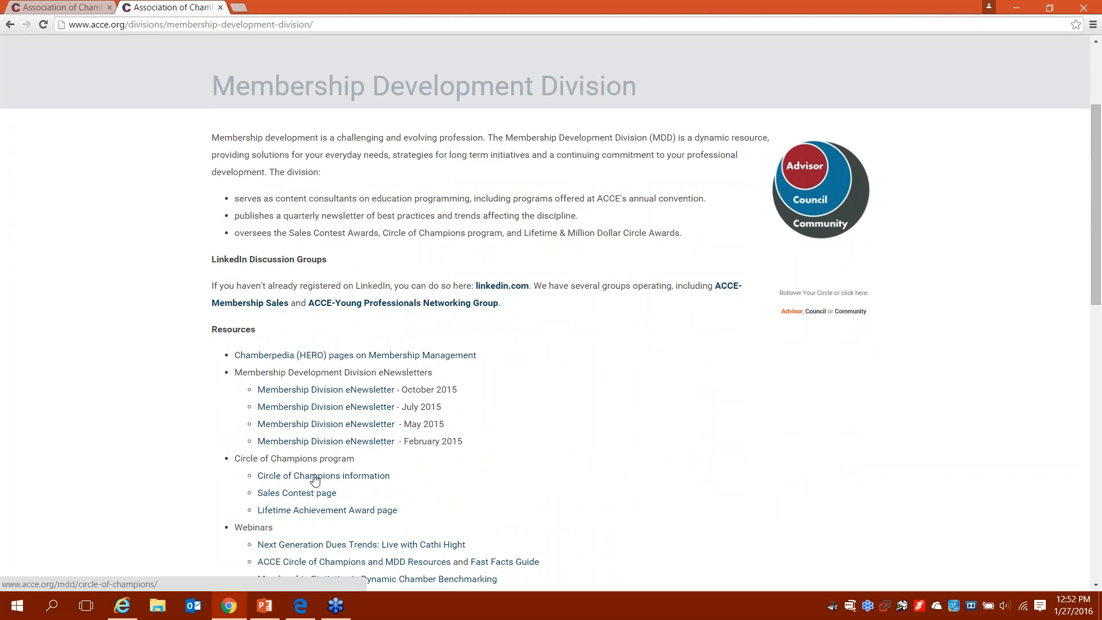
click(314, 476)
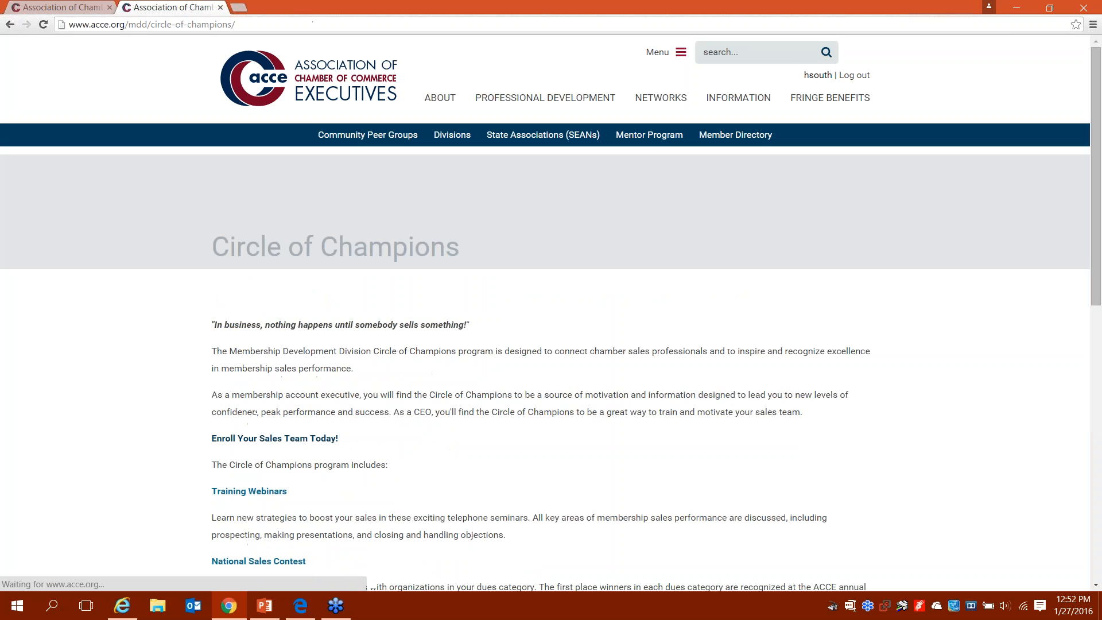
Step: Open and review the 'Enroll Your Sales Team Today!' contact form, then go to Professional Development
scroll(551, 313, down, 4)
scroll(330, 359, down, 3)
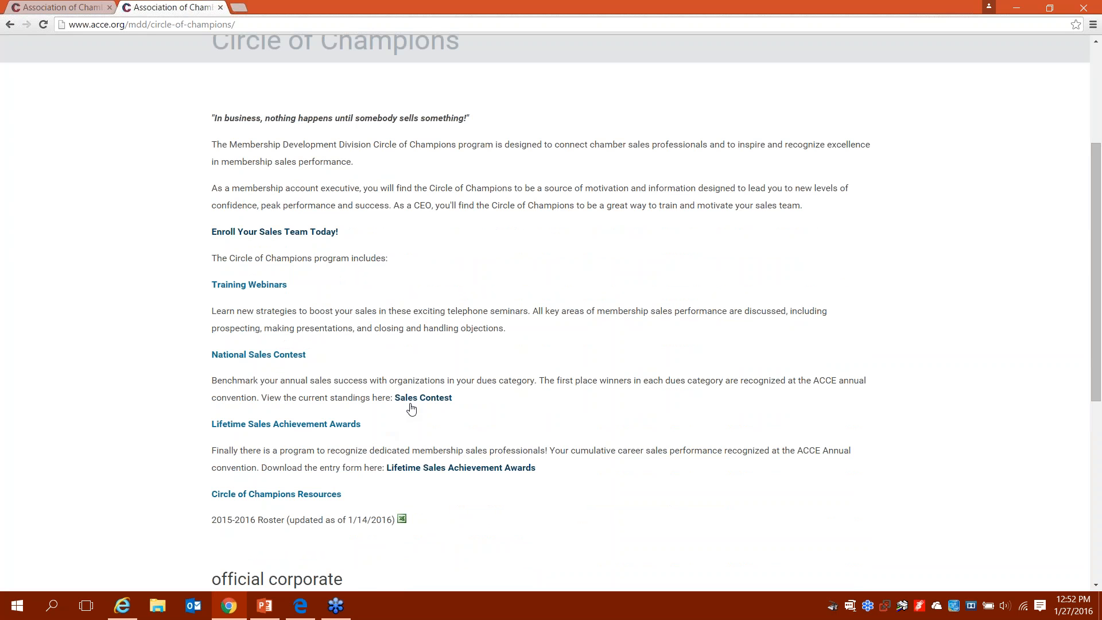
click(273, 234)
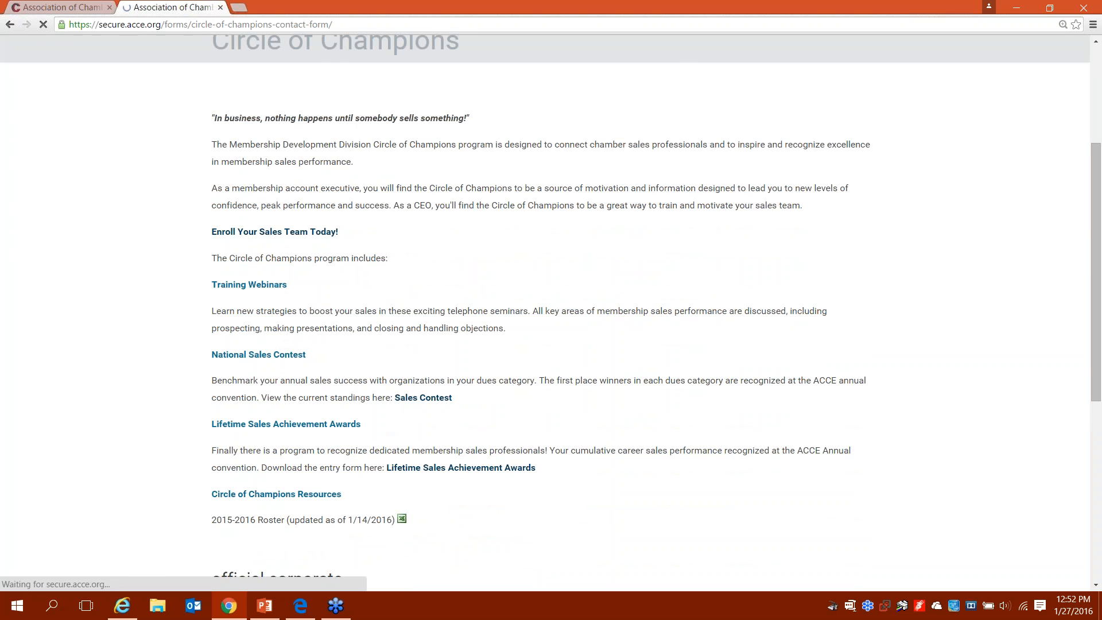
scroll(551, 310, down, 3)
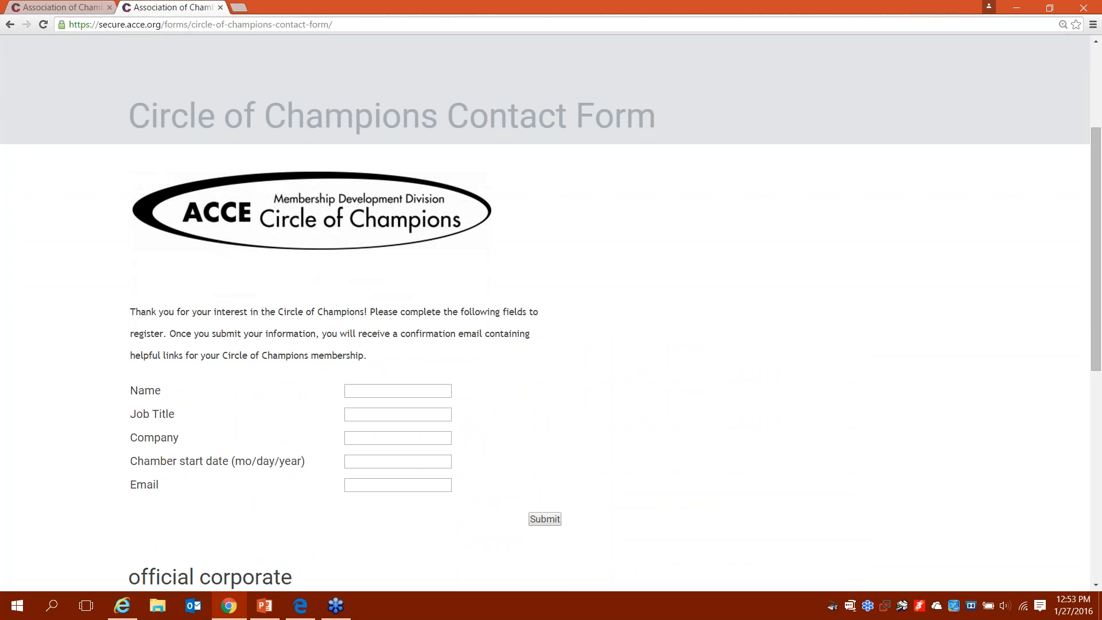
scroll(550, 344, up, 3)
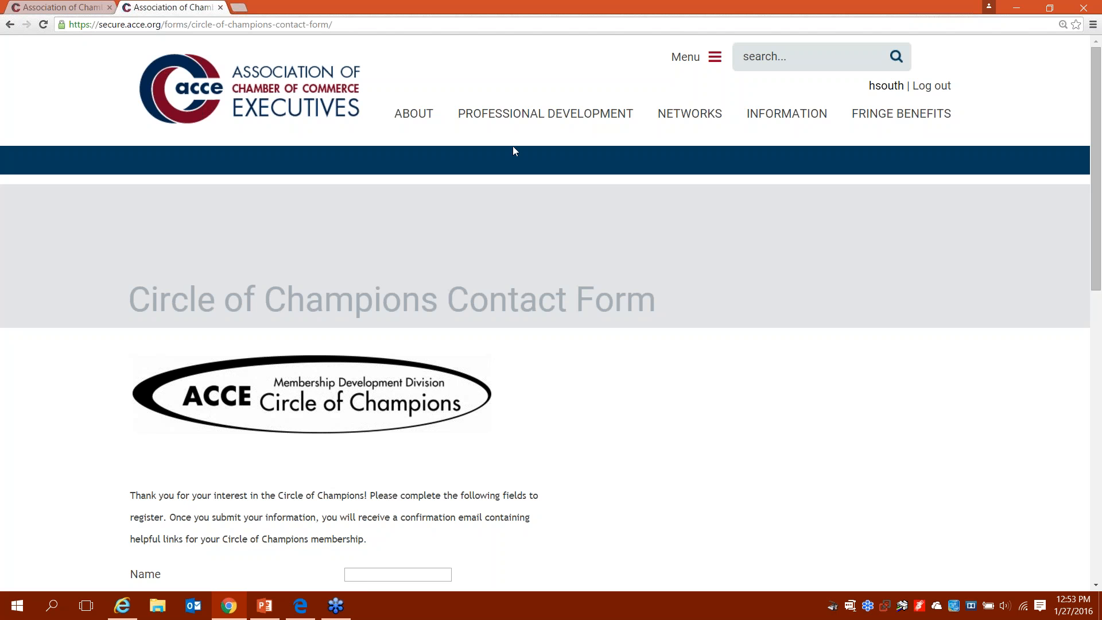
click(542, 118)
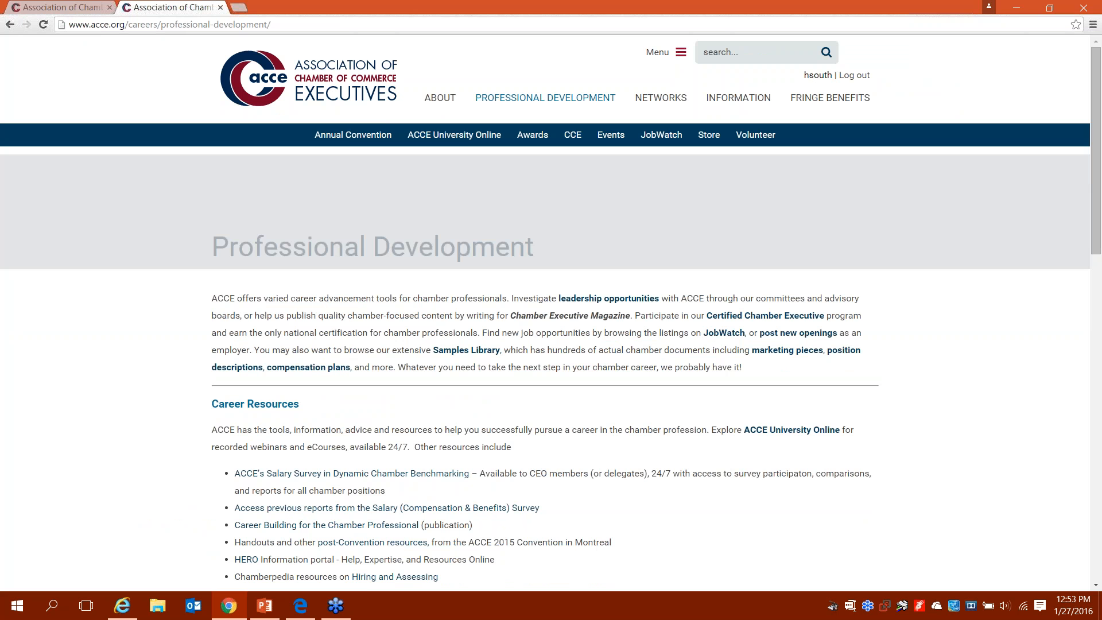
Step: Review the Convention 16: Savannah dates, tuition and hotels, then open Convention 15: Montréal
mouse_move(368, 136)
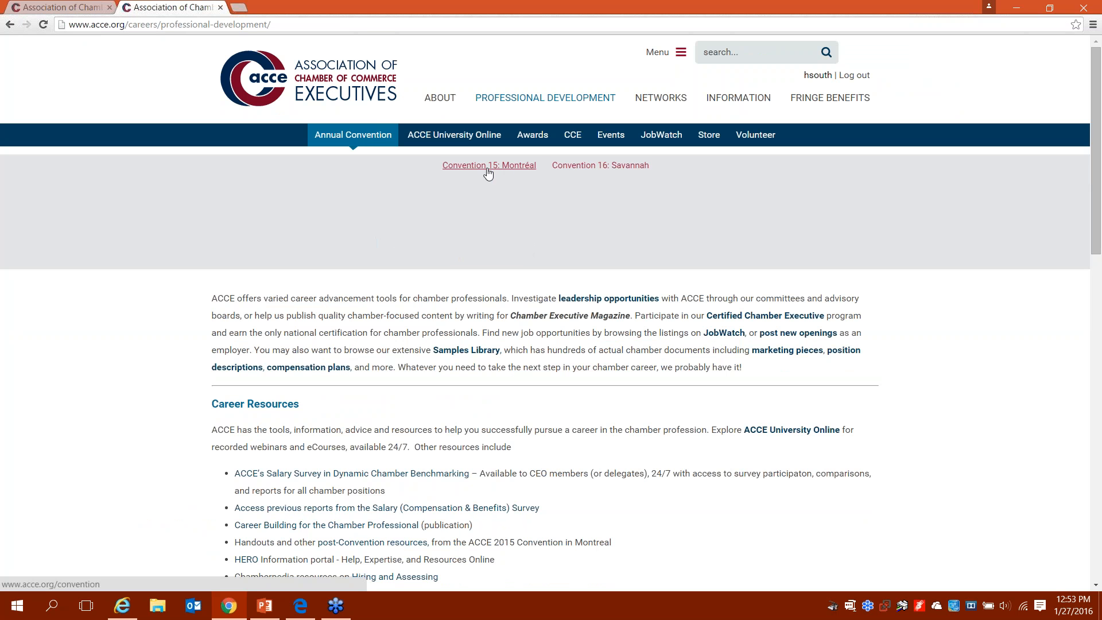
click(579, 167)
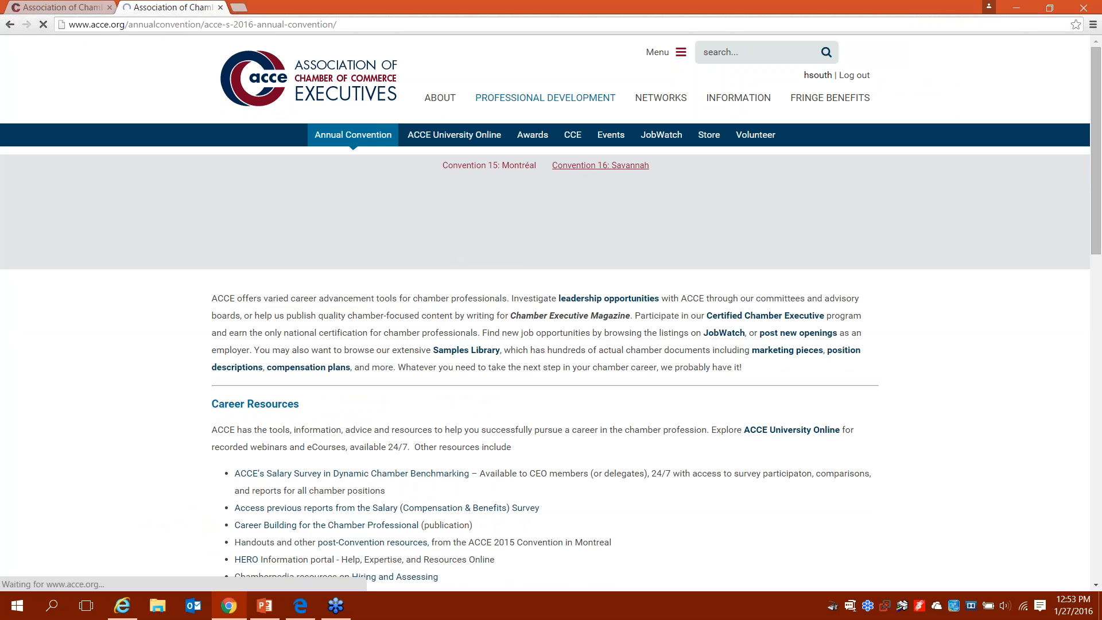
scroll(545, 312, down, 2)
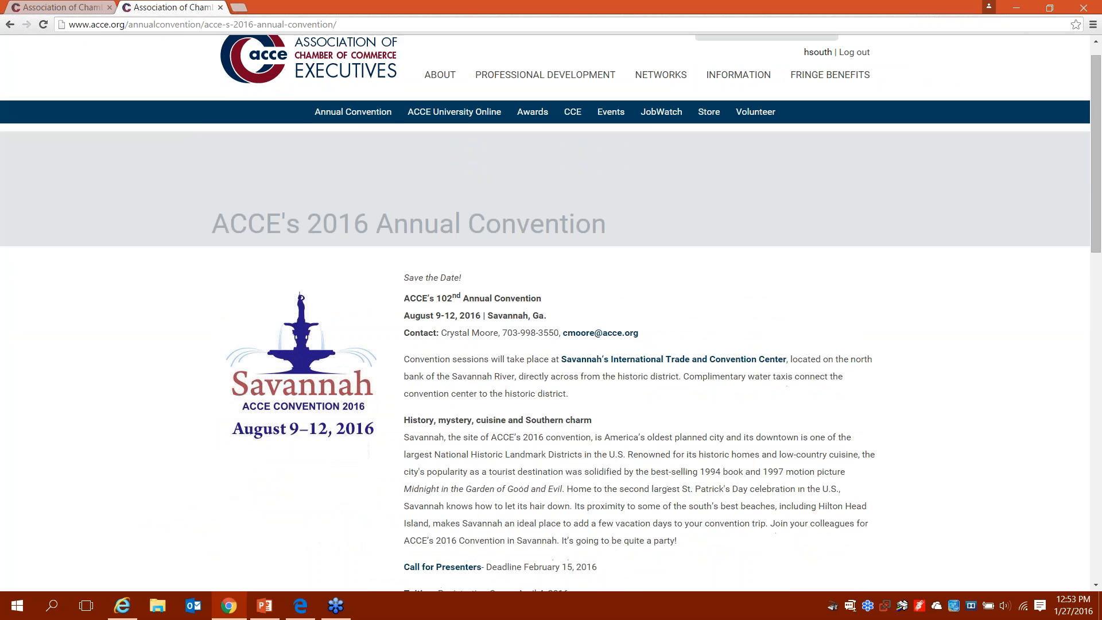
scroll(545, 313, down, 2)
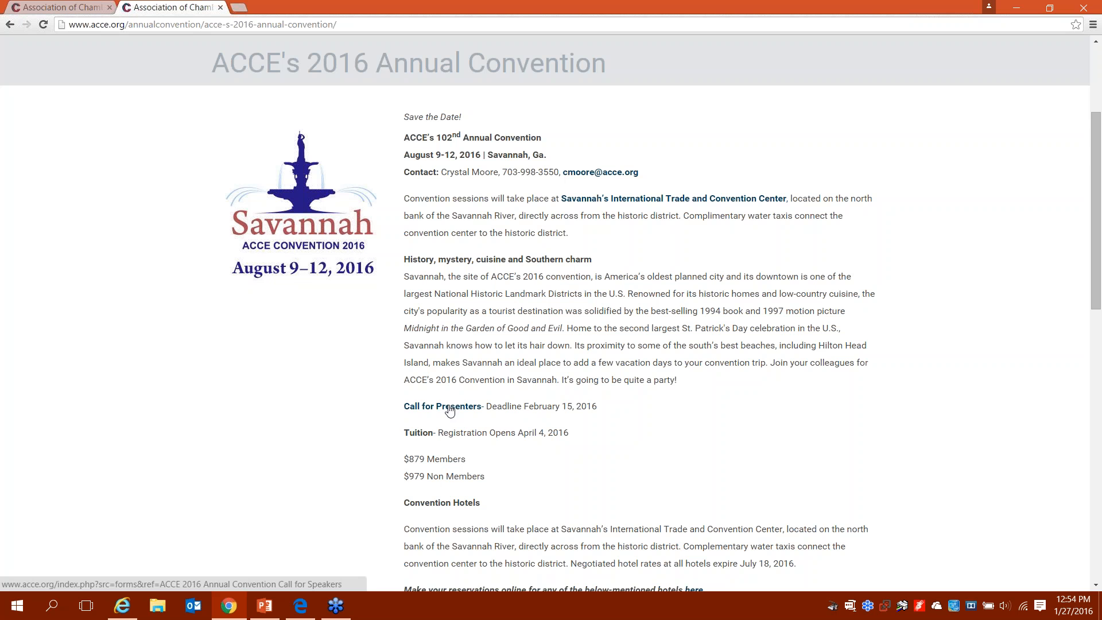
scroll(449, 410, up, 3)
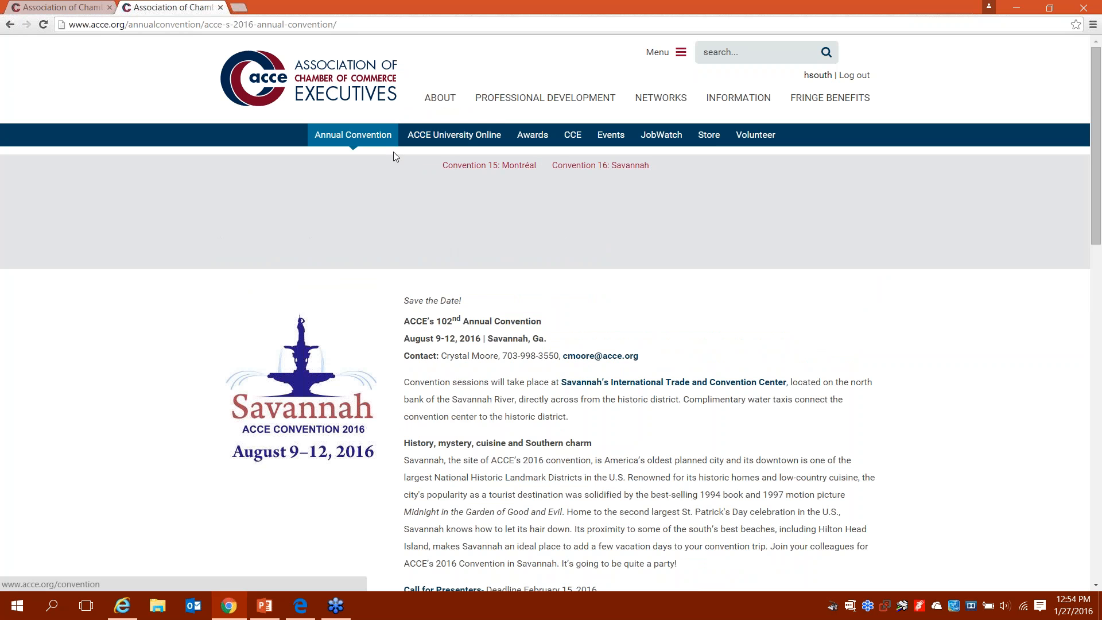
click(476, 168)
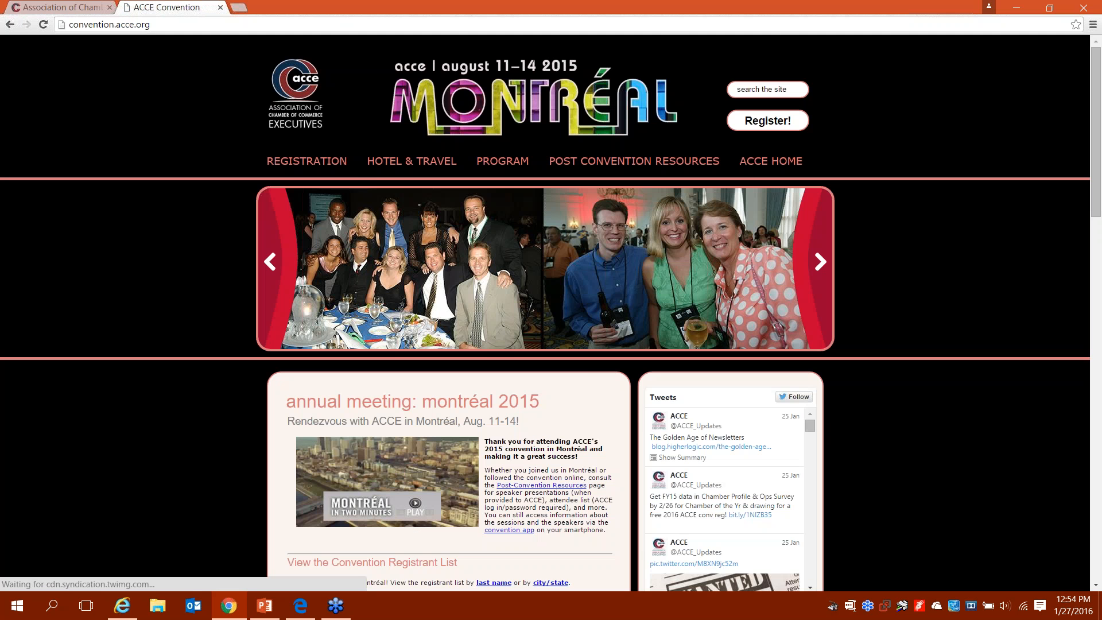
mouse_move(576, 171)
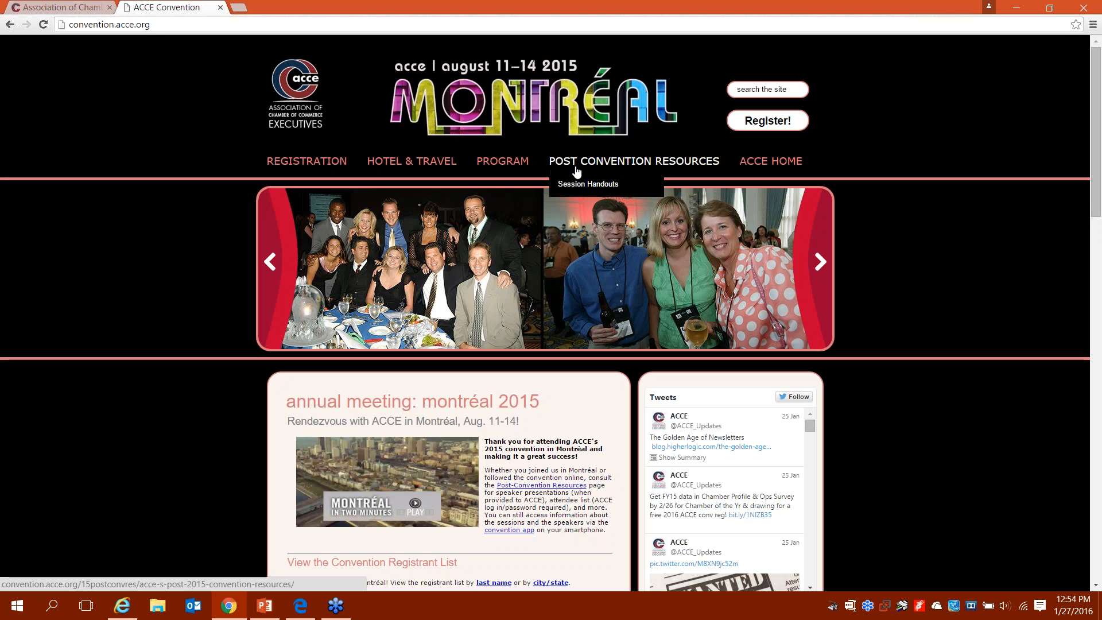
click(574, 175)
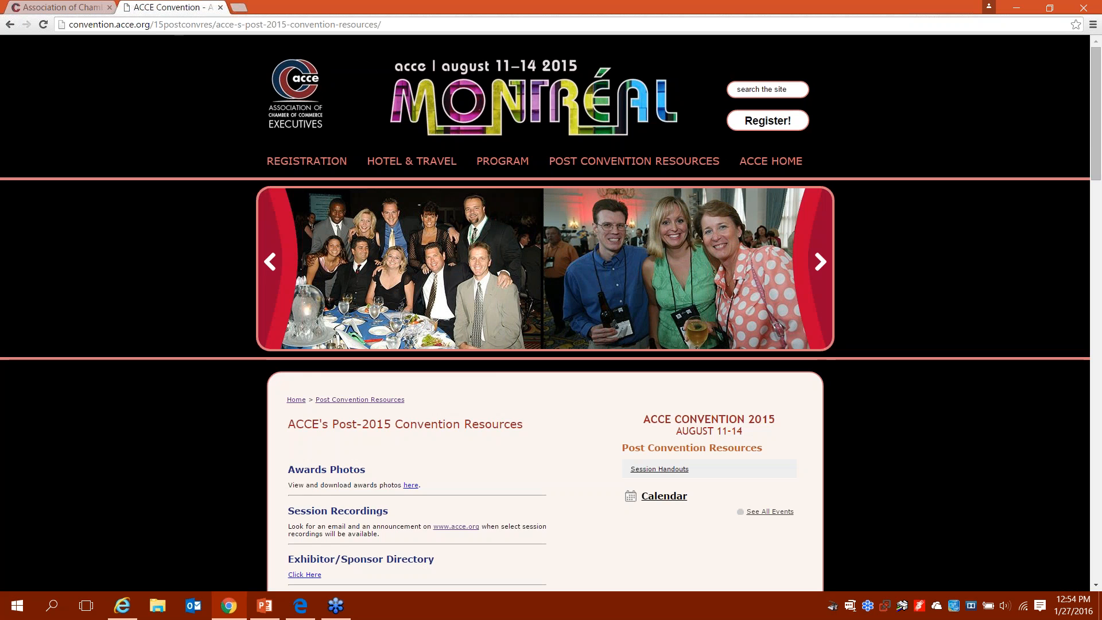
scroll(545, 312, down, 2)
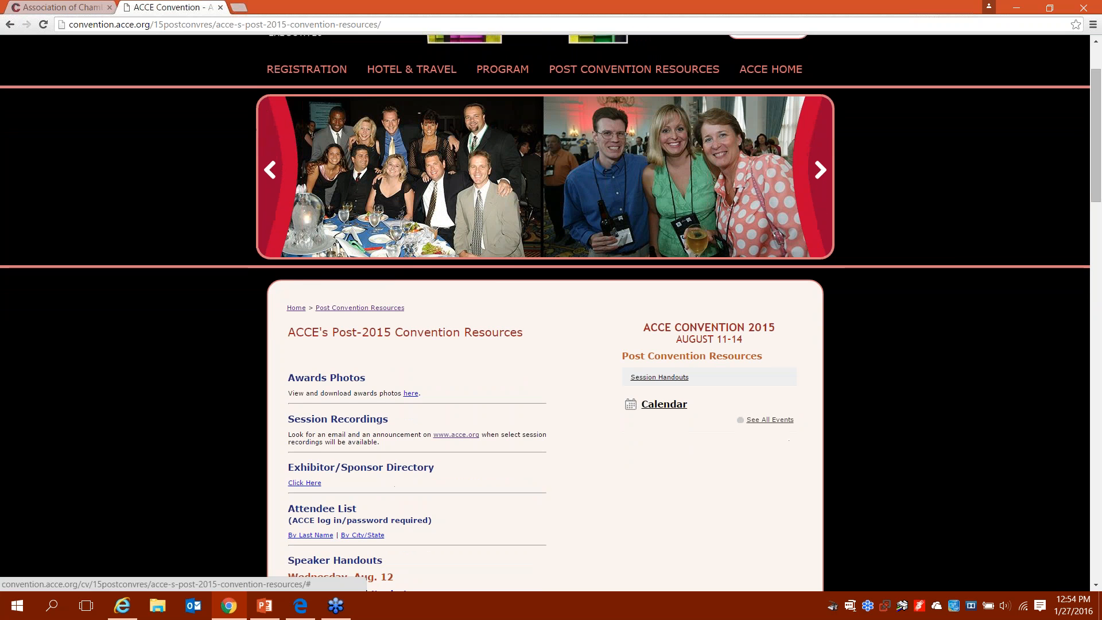
scroll(545, 312, down, 1)
scroll(550, 313, down, 3)
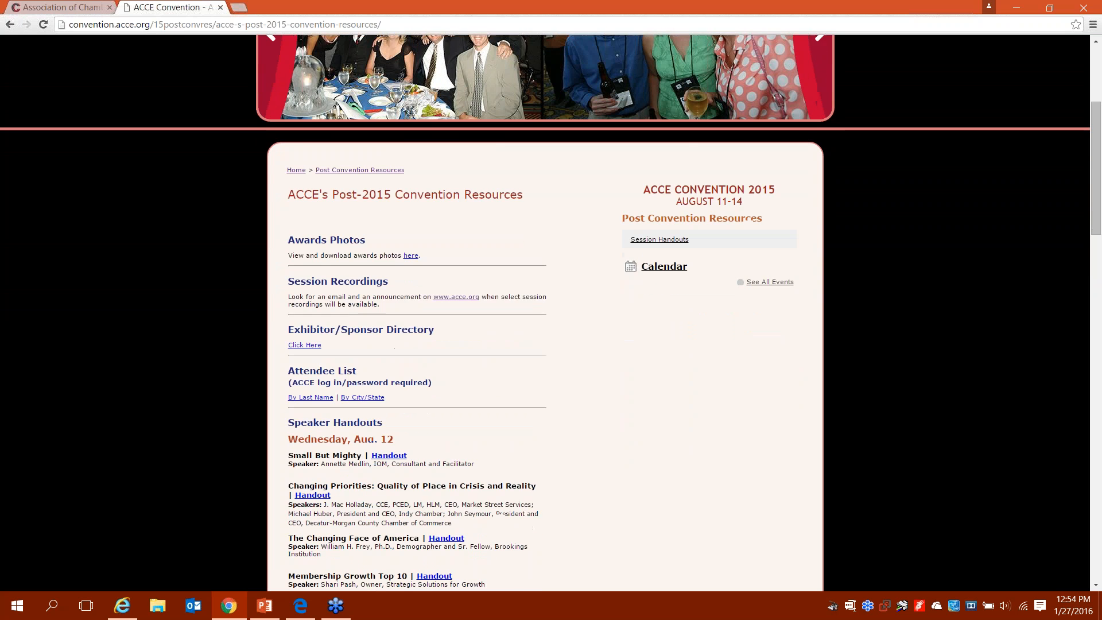
scroll(550, 313, down, 1)
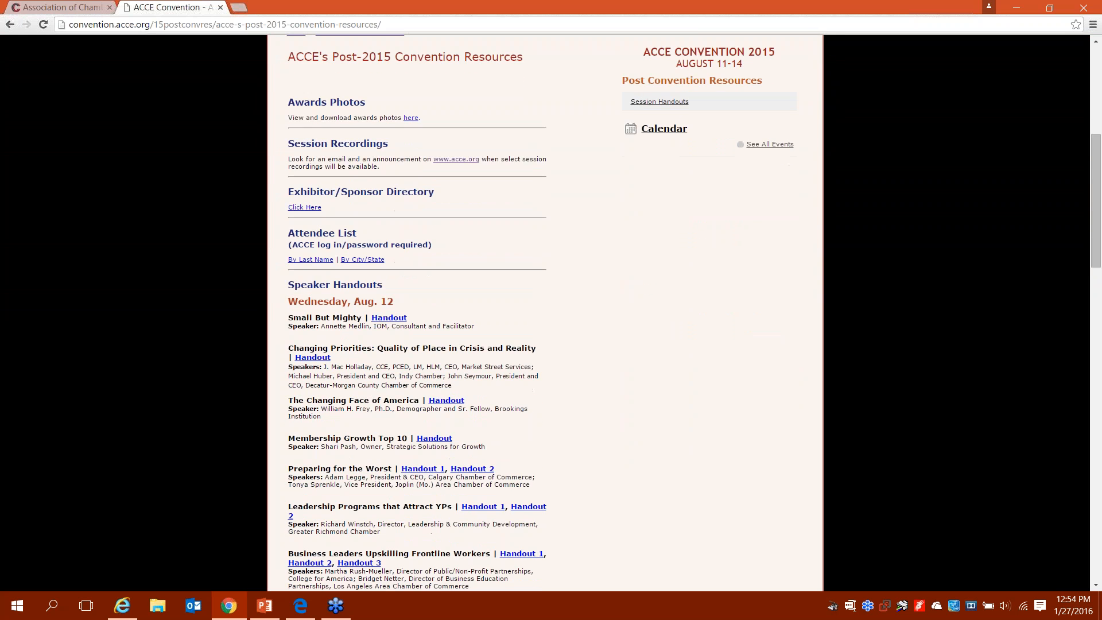
click(6, 27)
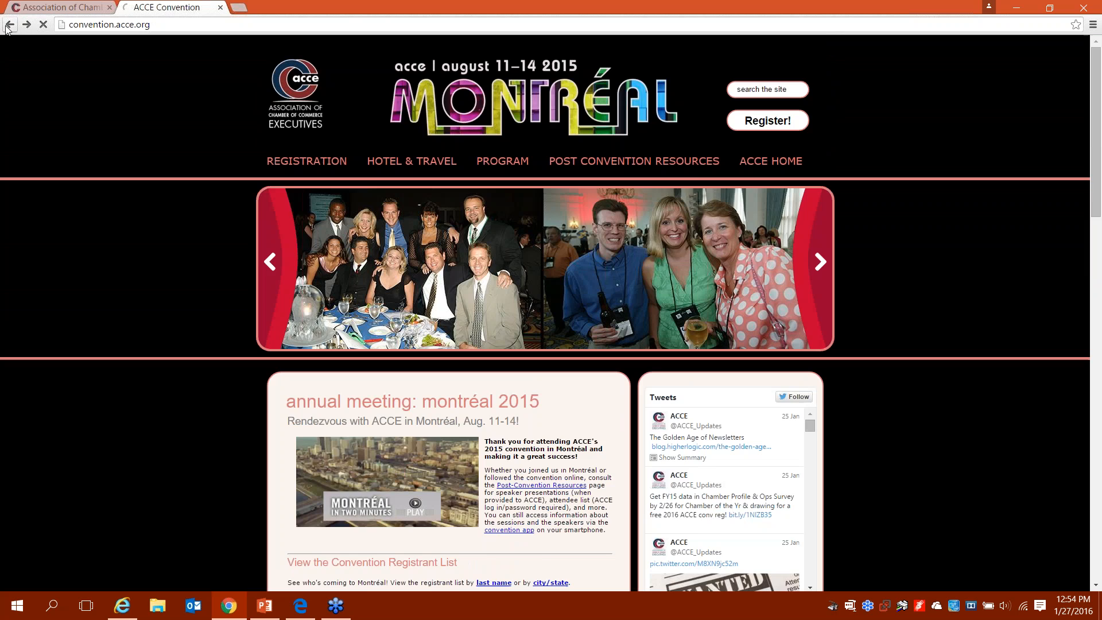
click(8, 26)
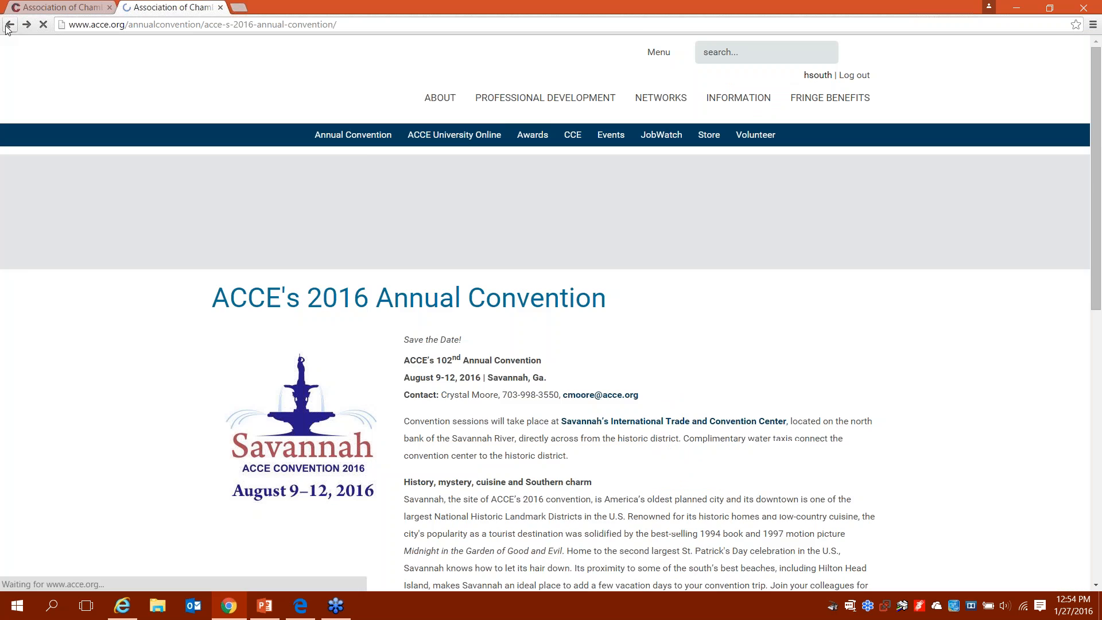
Step: Show the Awards menu listing Chamber of the Year, Sales Contest and other award programs
mouse_move(538, 139)
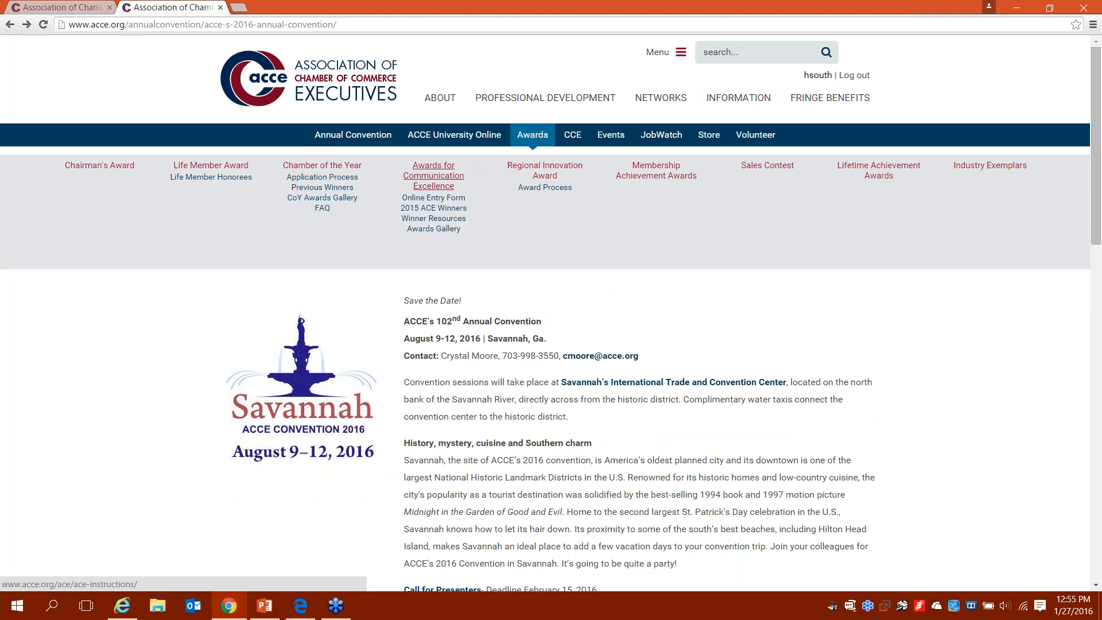
Step: Skim the Chamber of the Year award page, then open the Certified Chamber Executive (CCE) page
click(342, 166)
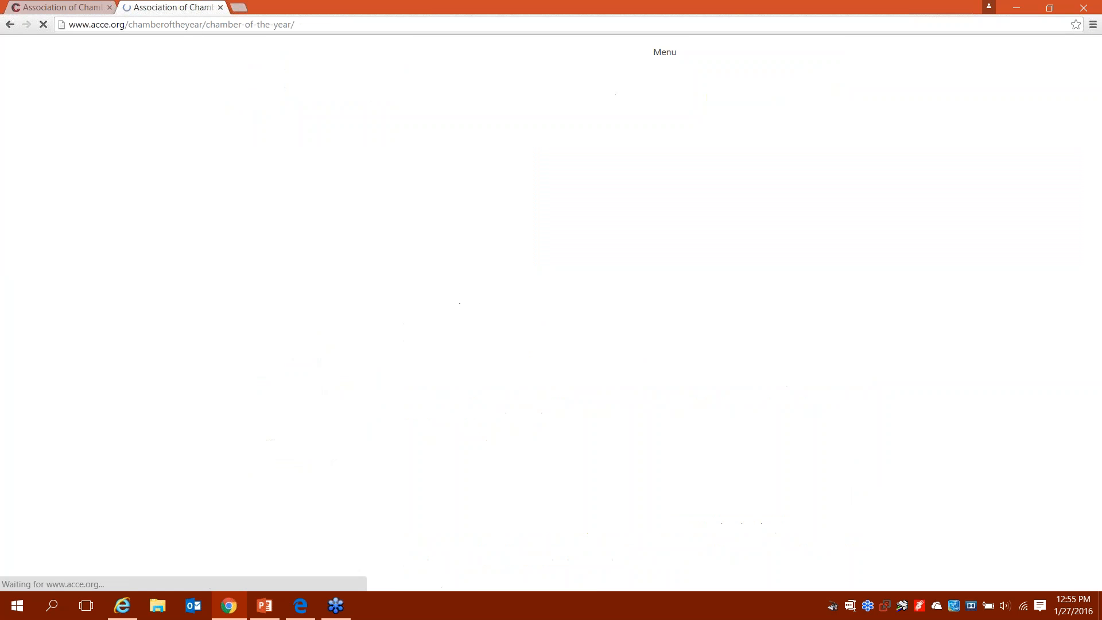
scroll(550, 313, down, 3)
scroll(551, 313, down, 3)
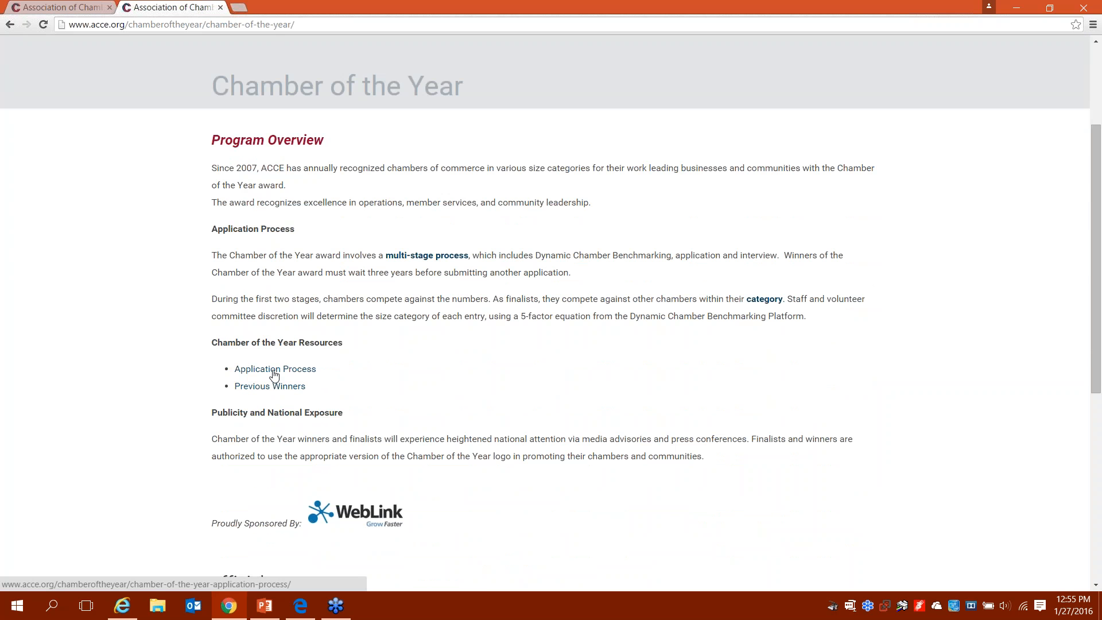
scroll(274, 375, up, 2)
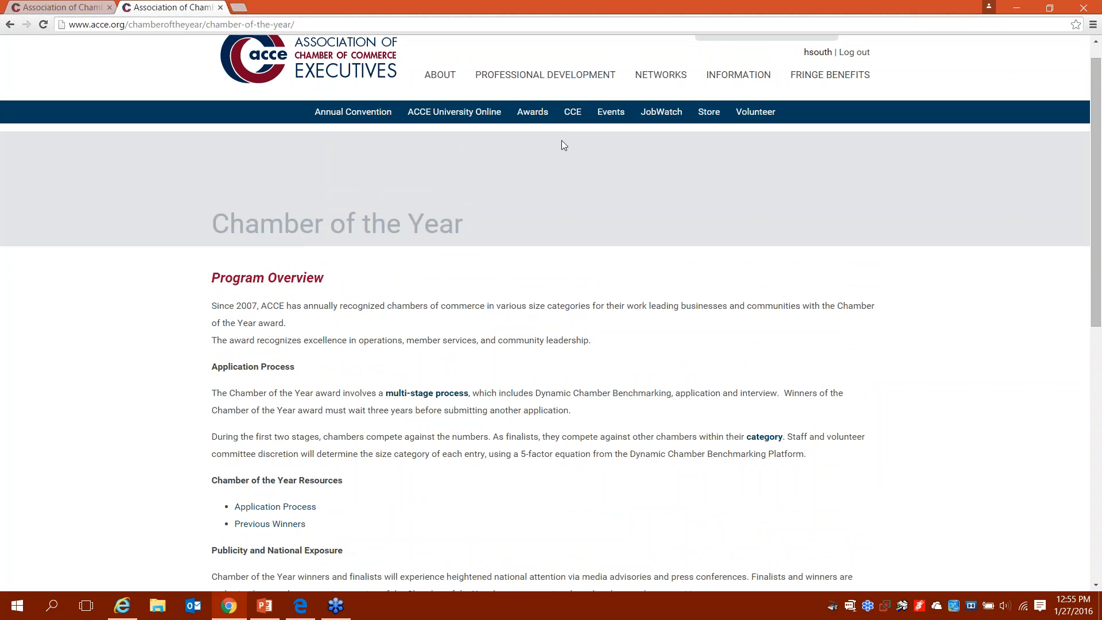
mouse_move(573, 118)
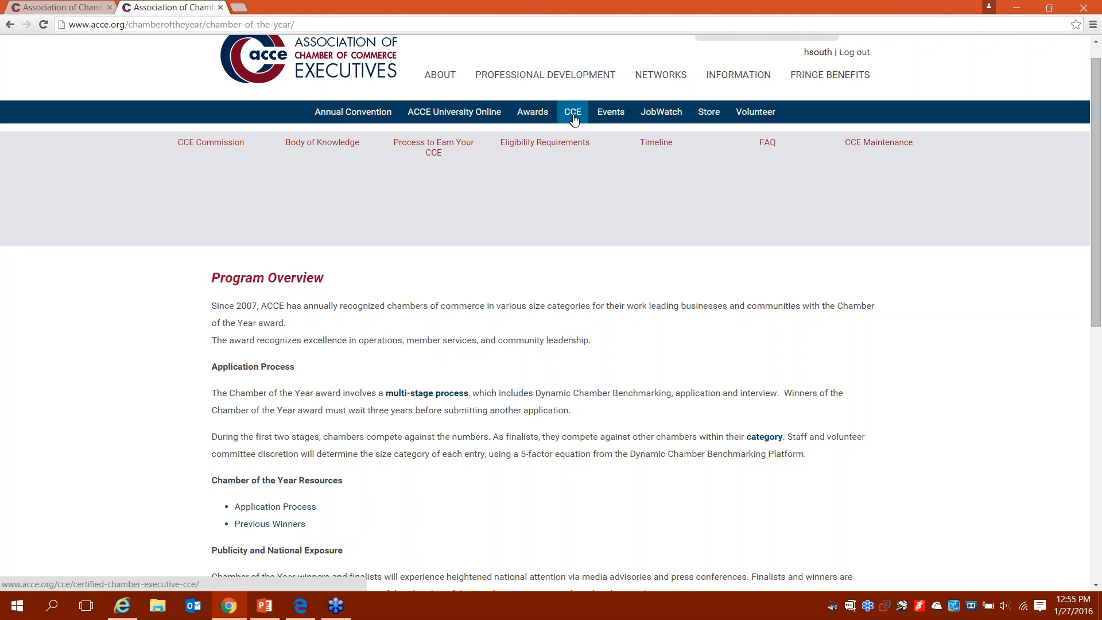
click(573, 116)
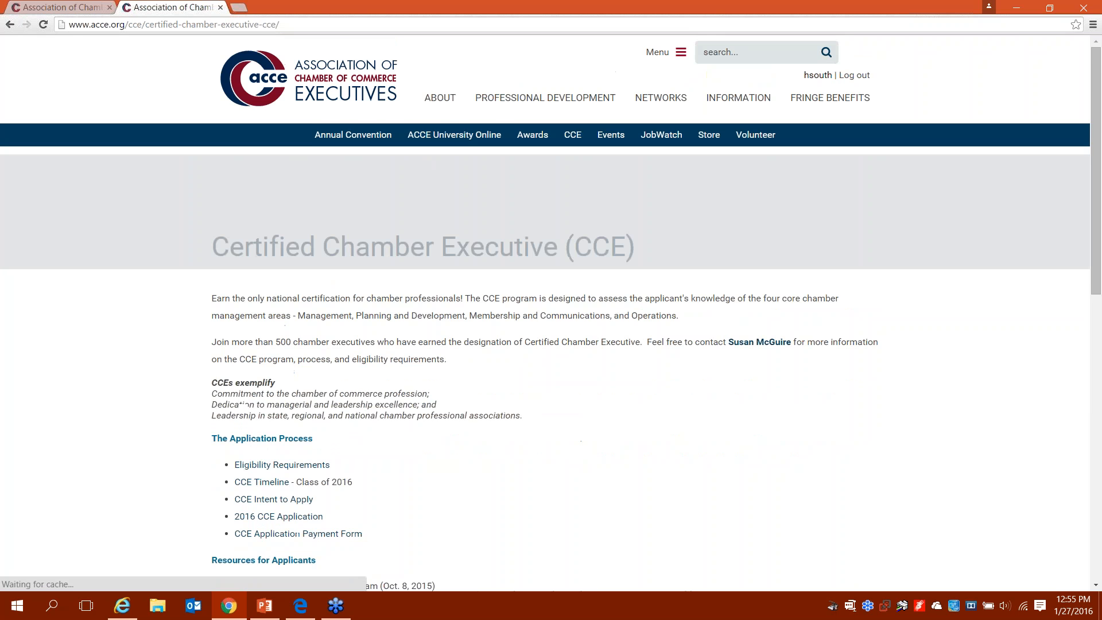
Step: Scroll the CCE page through The Application Process, Resources for Applicants and Resources for Current CCEs
scroll(551, 313, down, 3)
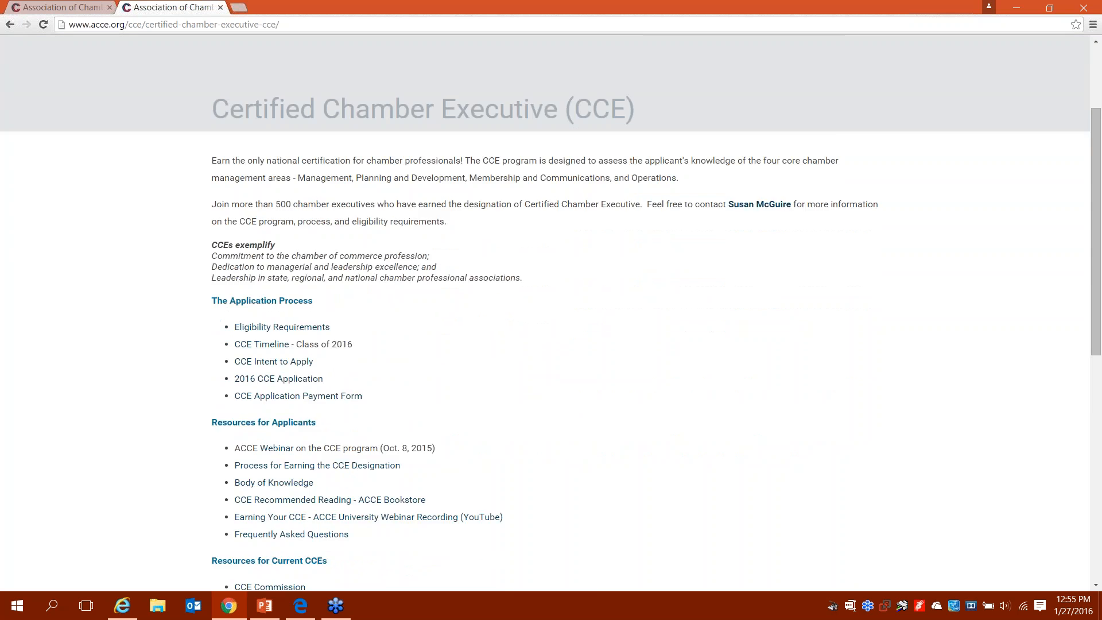
scroll(550, 313, down, 1)
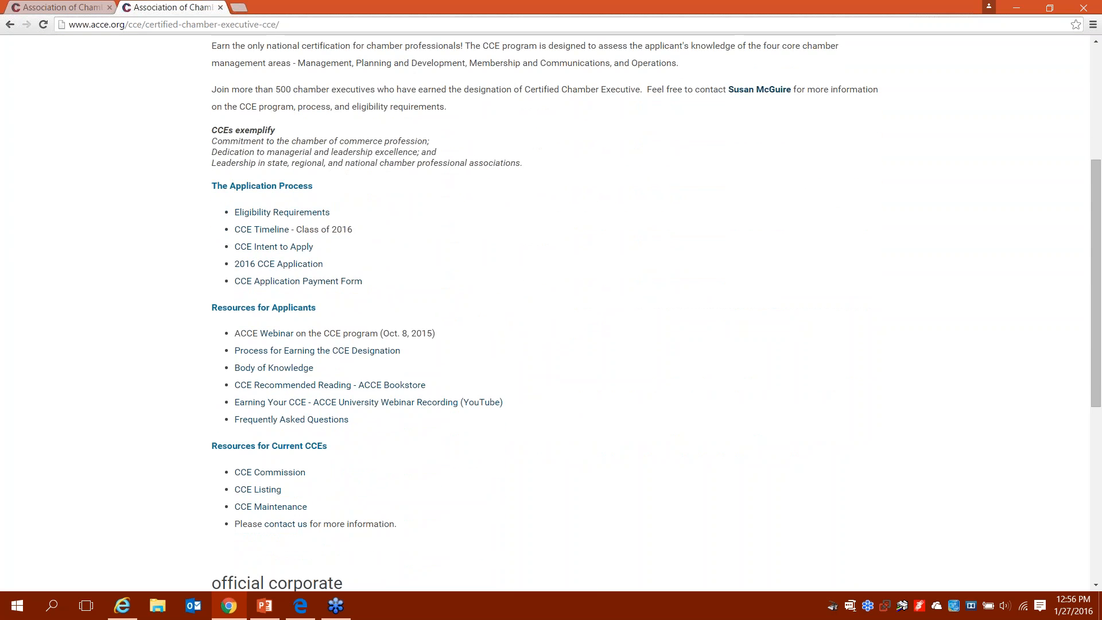
scroll(551, 313, up, 1)
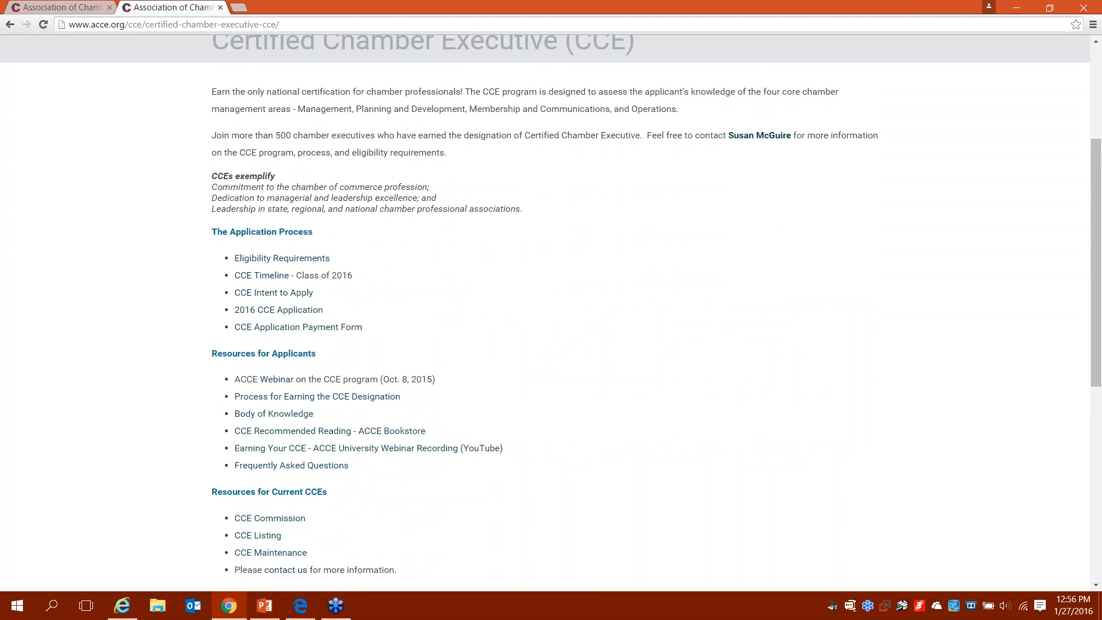
scroll(551, 313, up, 1)
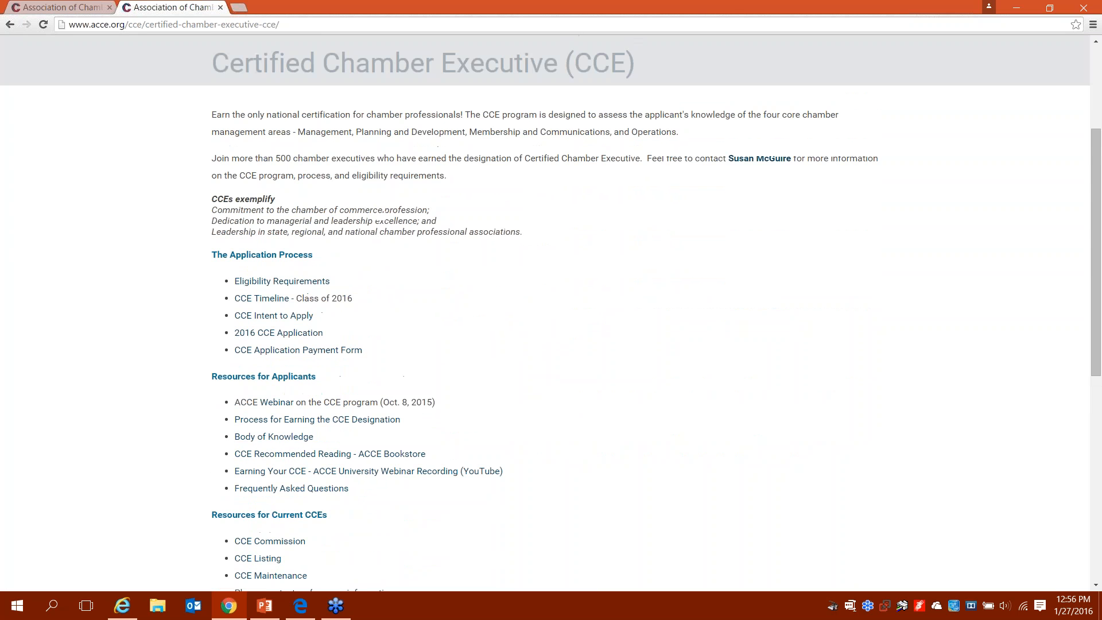
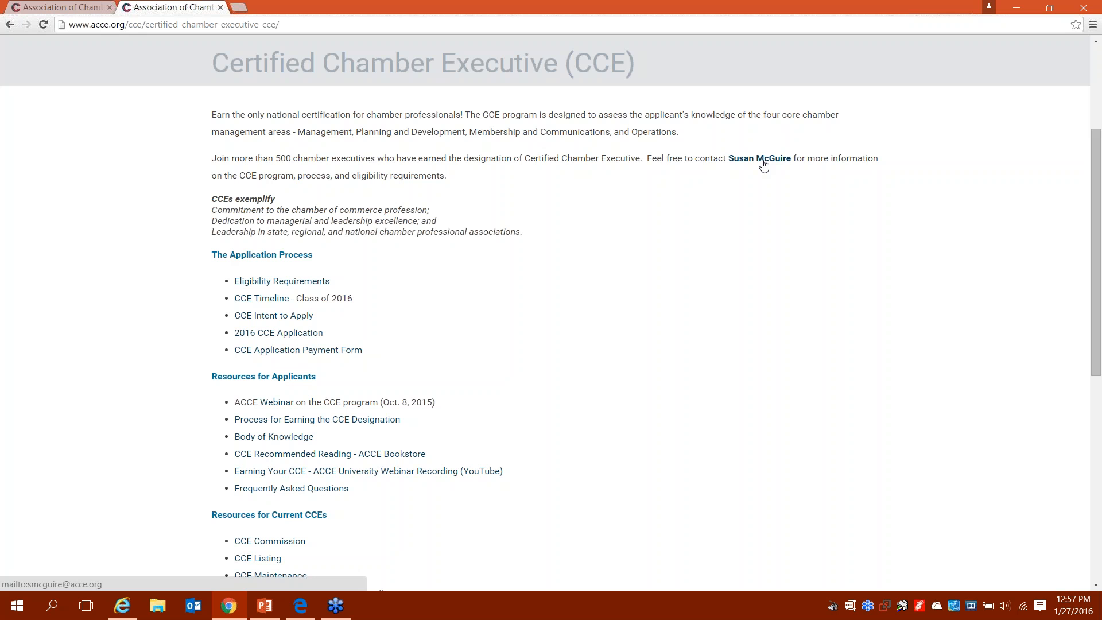
Step: Open the Information (HERO) page and scroll through Chamberpedia, Dynamic Chamber Benchmarking and Samples Library
scroll(763, 165, up, 3)
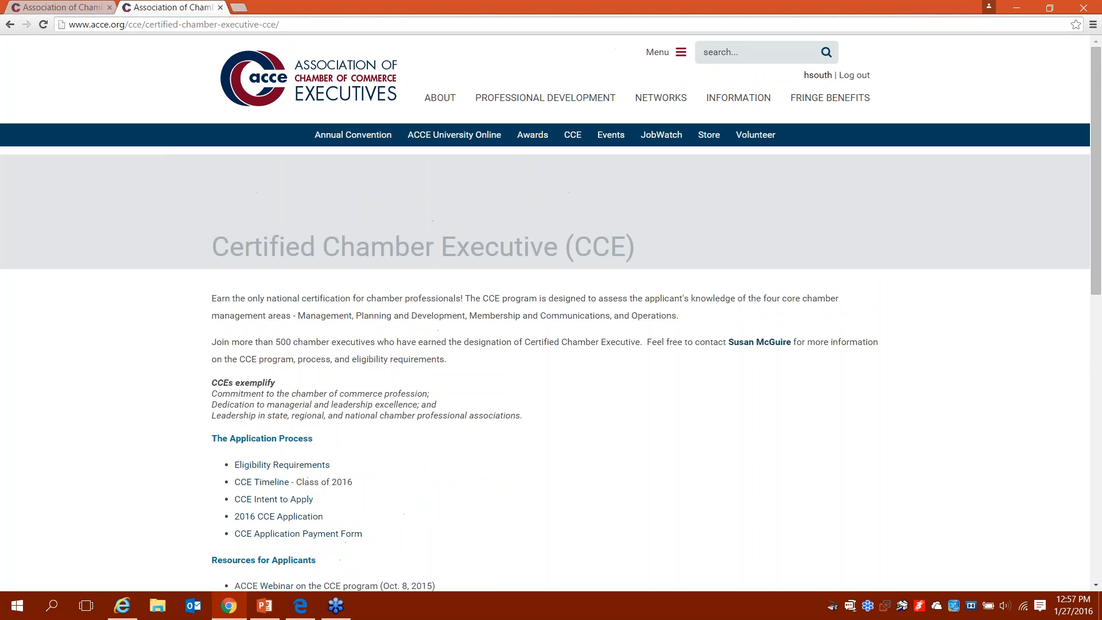
mouse_move(669, 142)
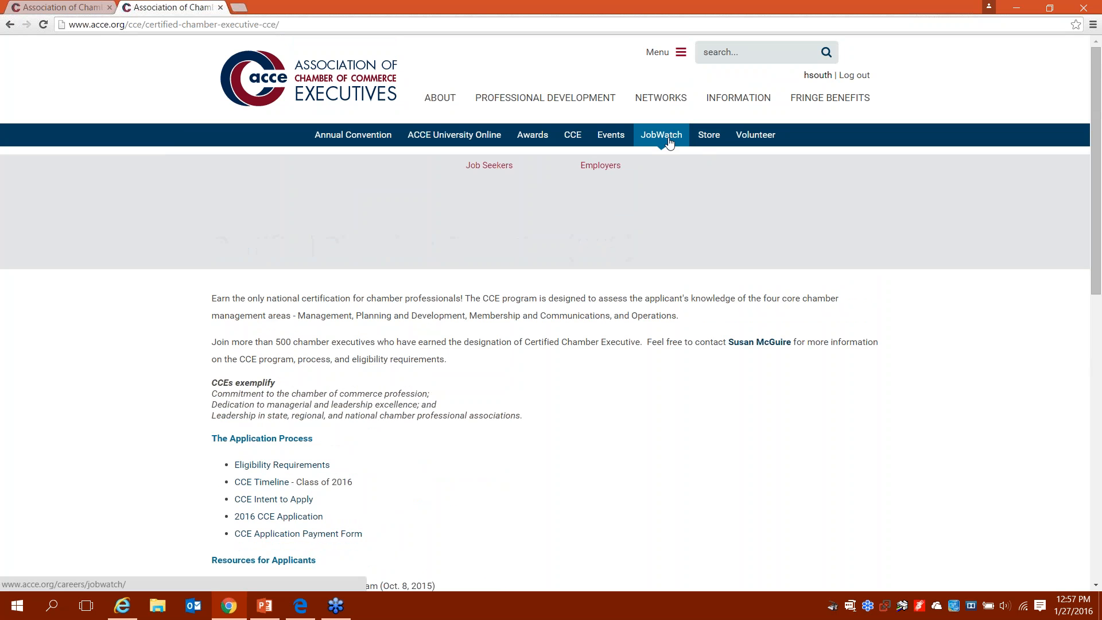
mouse_move(756, 148)
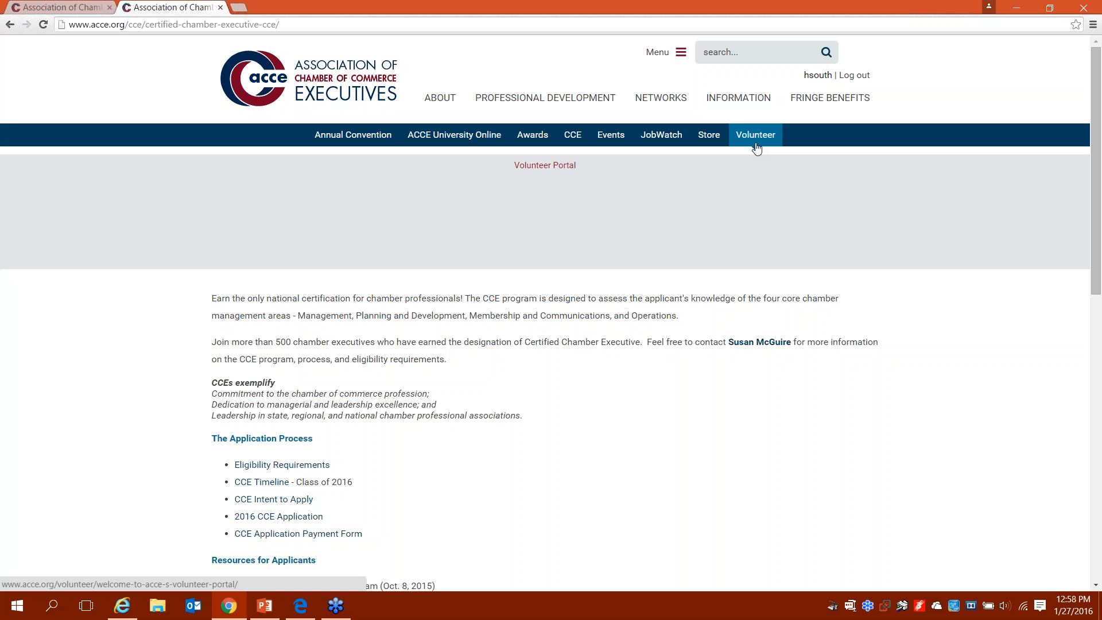
click(729, 99)
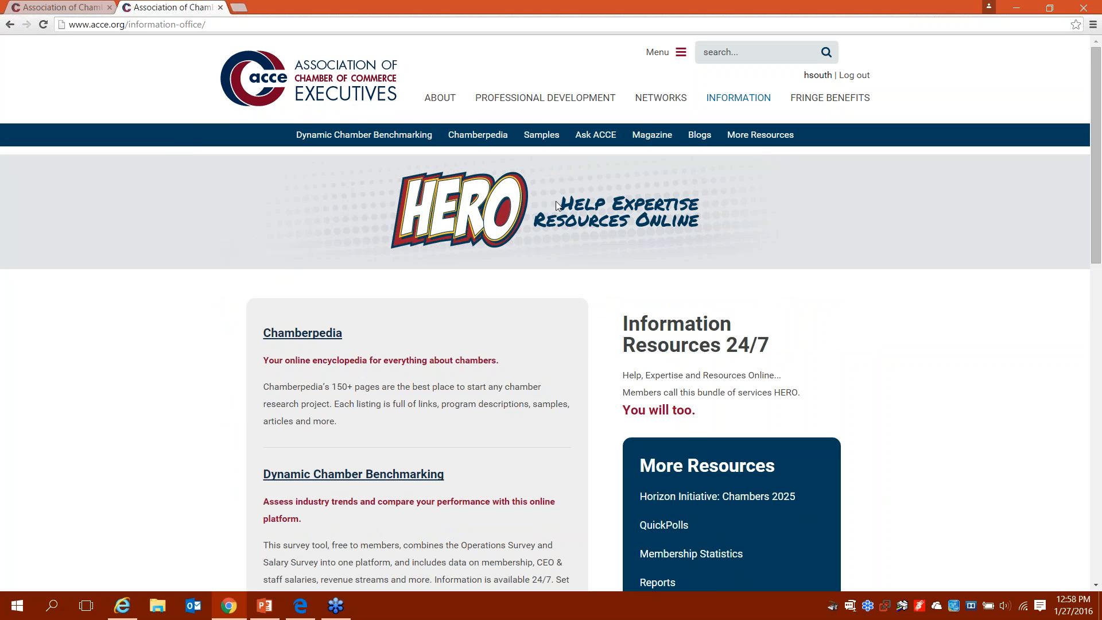
scroll(555, 205, down, 2)
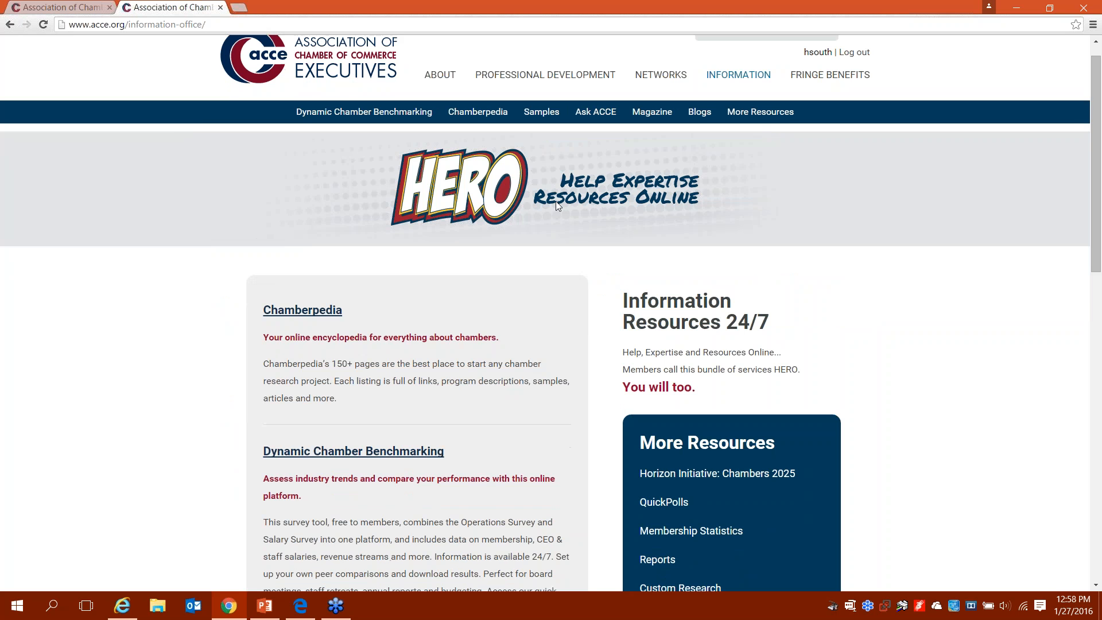
scroll(558, 206, down, 2)
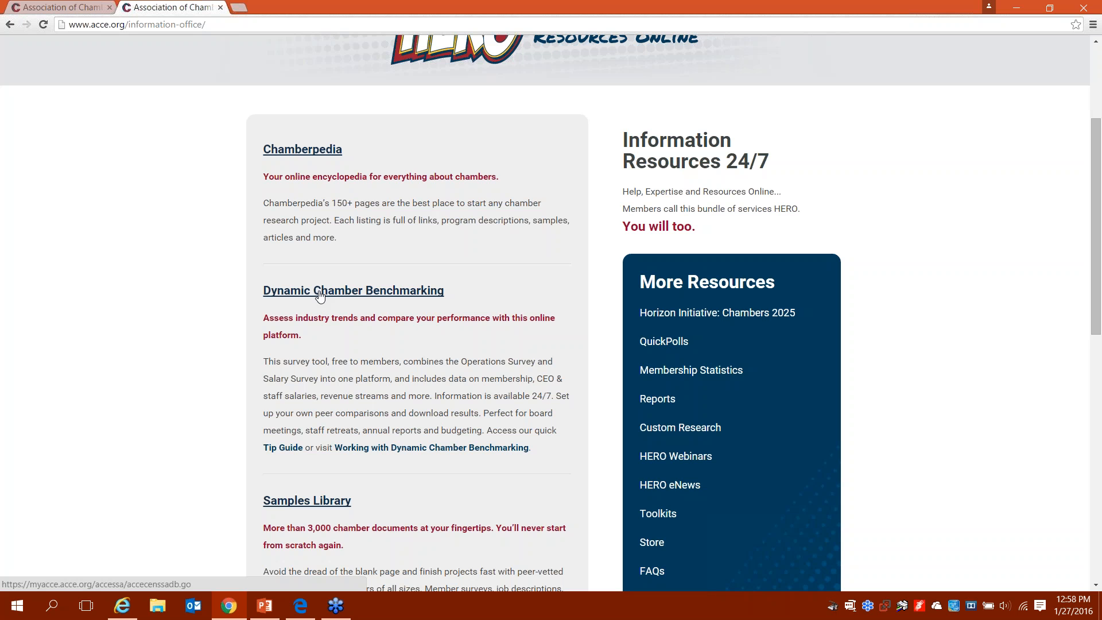
Step: Browse the Samples Library's paged member document listings, then return to the top of the page
click(296, 500)
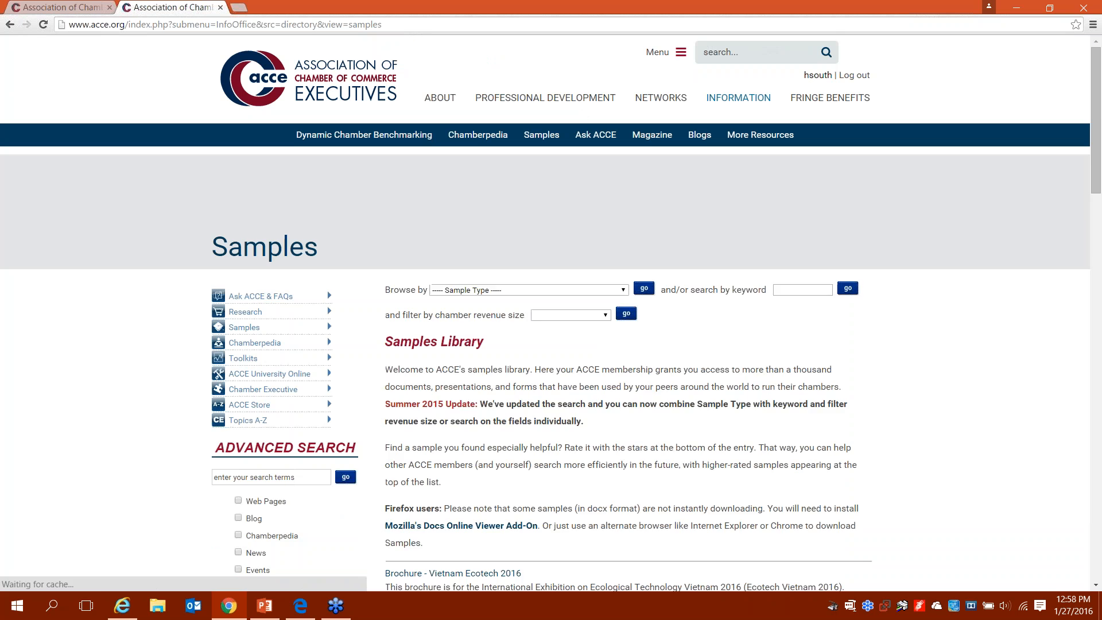
scroll(545, 313, down, 2)
scroll(545, 312, down, 2)
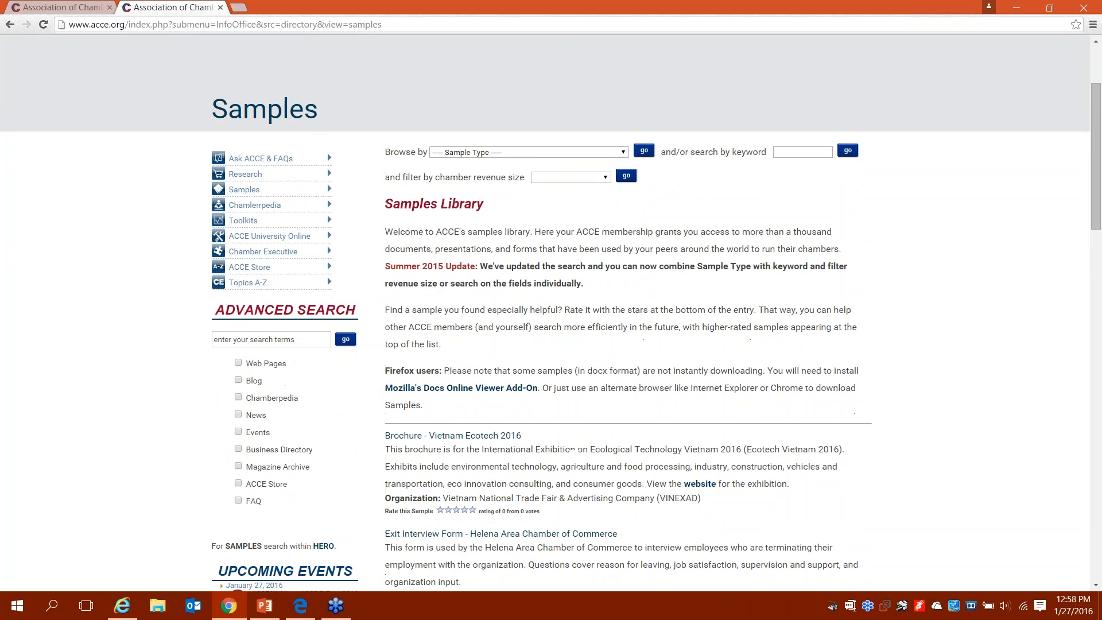
scroll(546, 312, down, 1)
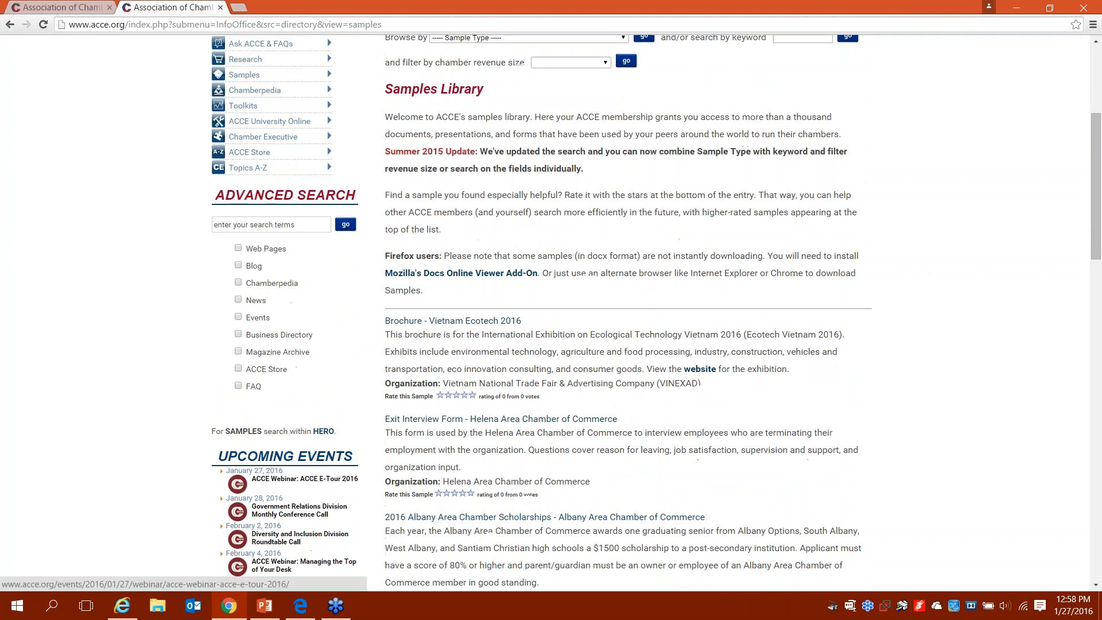
scroll(545, 313, down, 1)
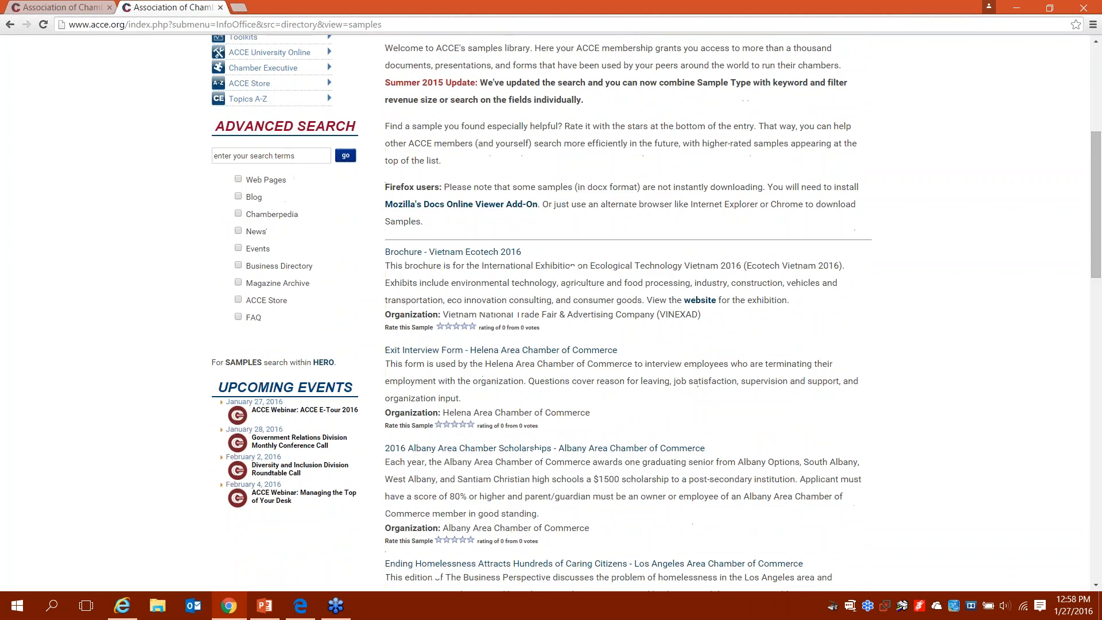
scroll(546, 313, down, 1)
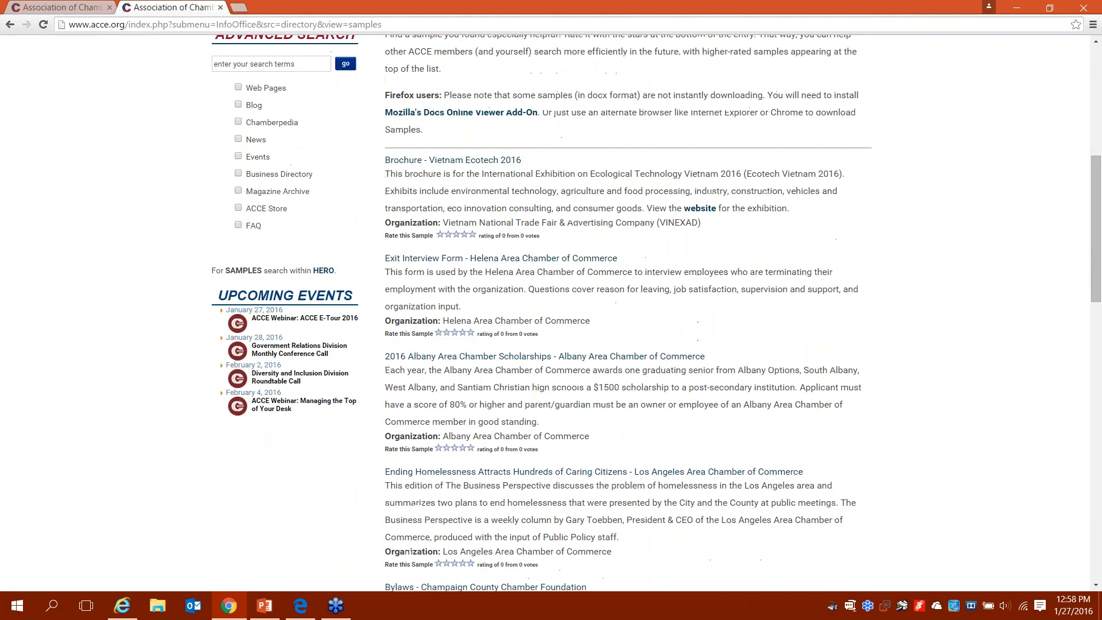
scroll(545, 312, down, 4)
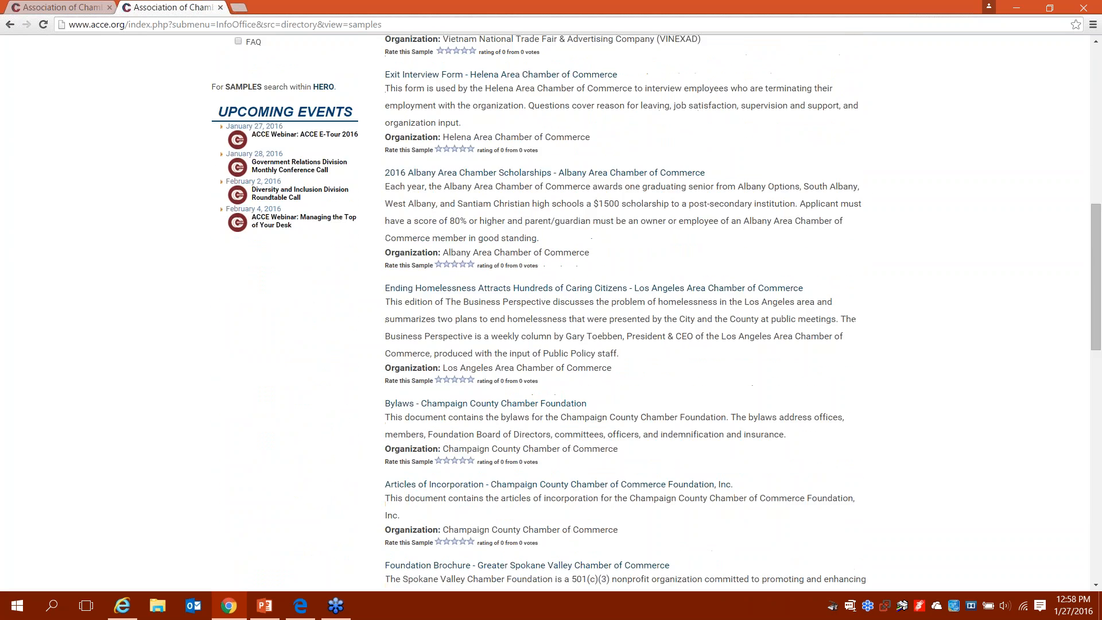
scroll(545, 313, down, 1)
scroll(545, 312, down, 3)
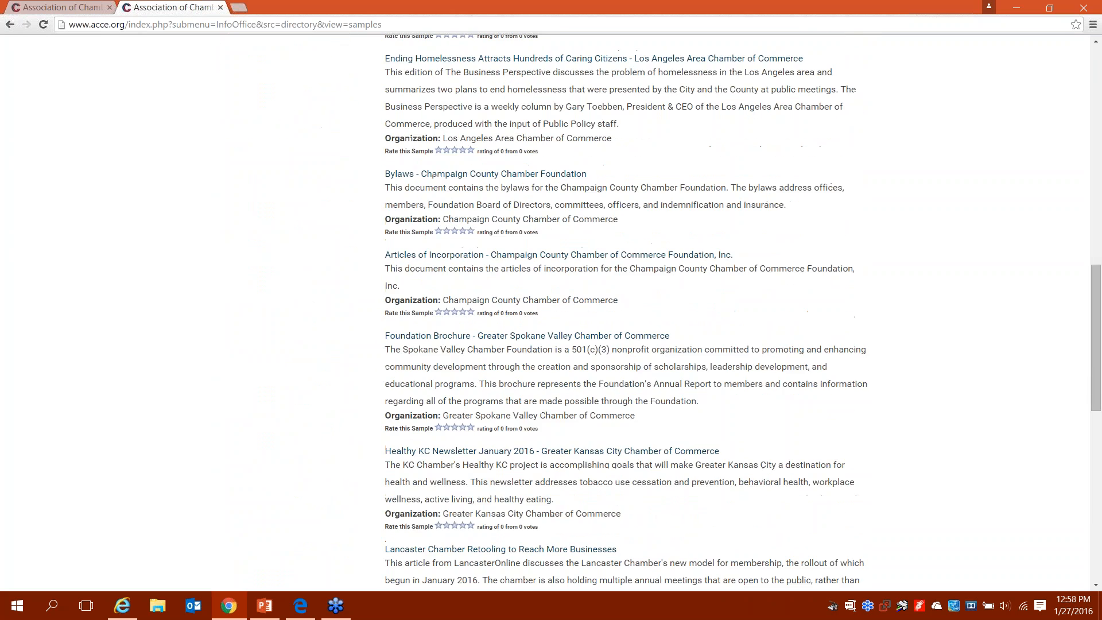
scroll(545, 313, down, 2)
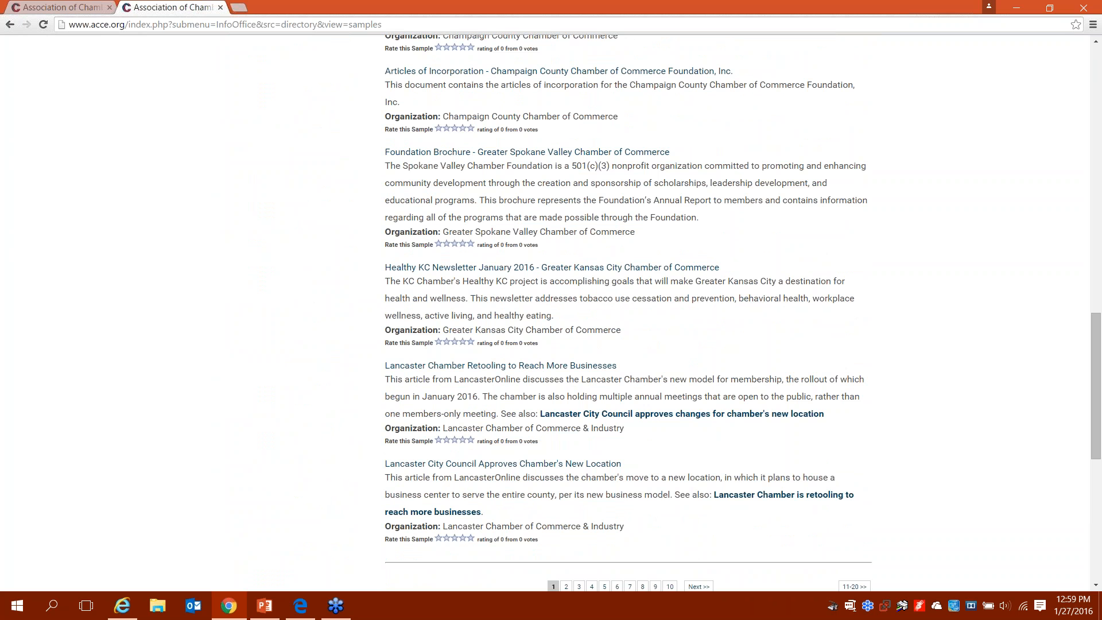
key(Home)
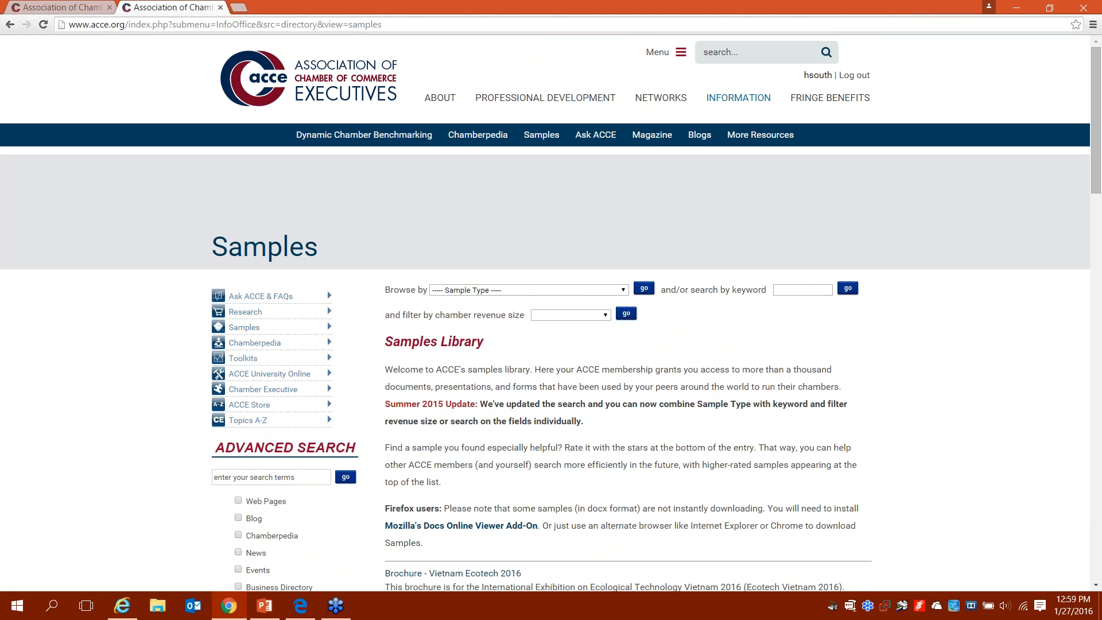
Step: Set the Browse by sample type to Position Descriptions
click(515, 291)
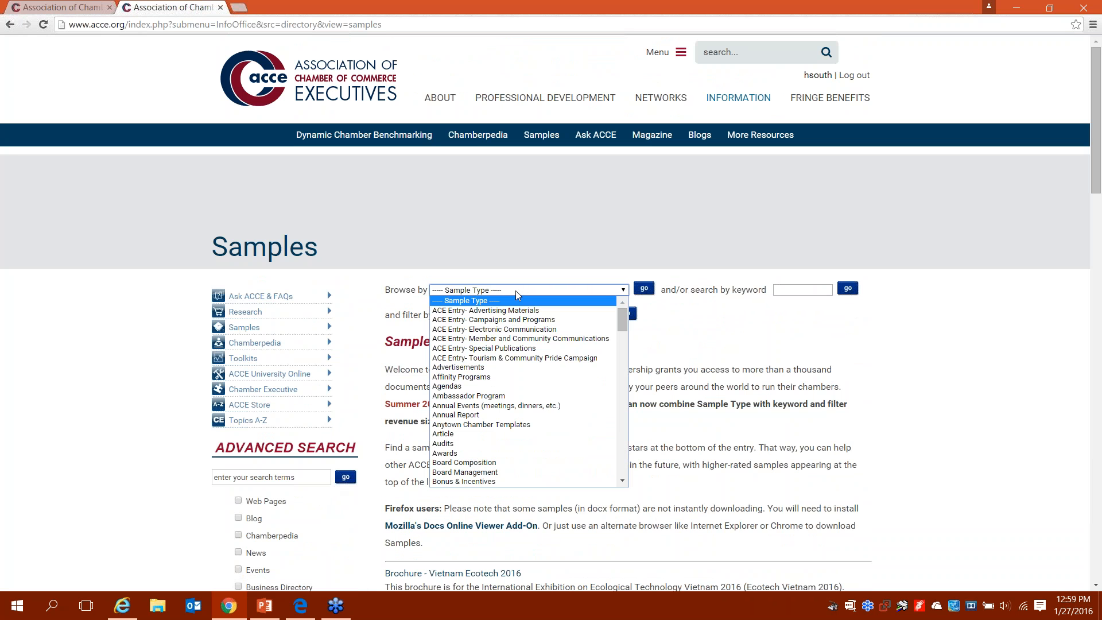
key(p)
key(p)
key(p)
key(p)
key(p)
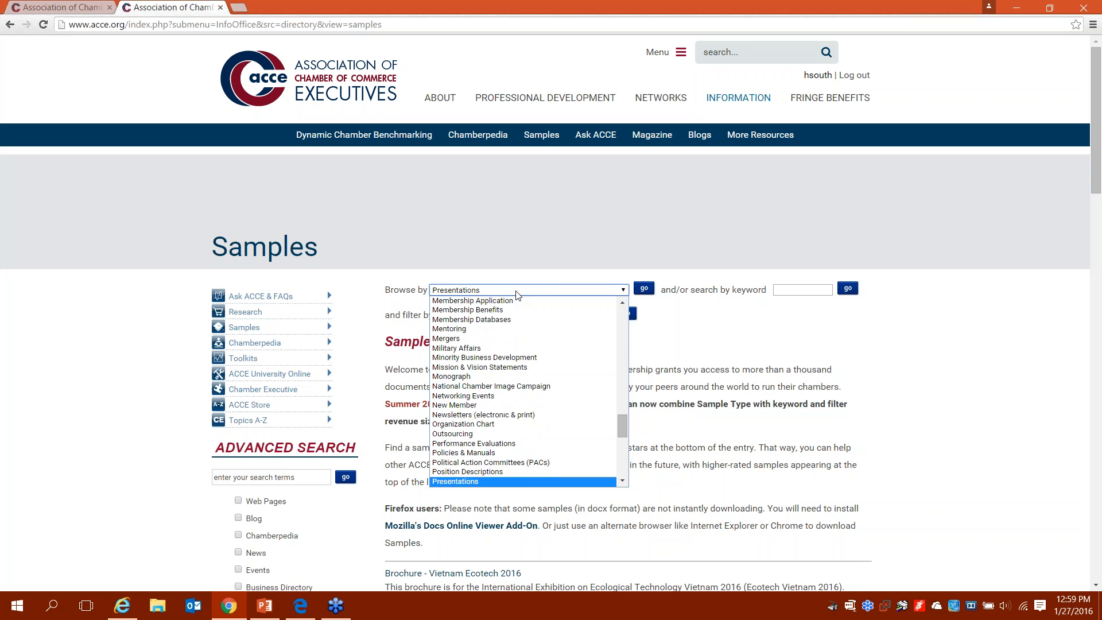
key(Up)
key(Return)
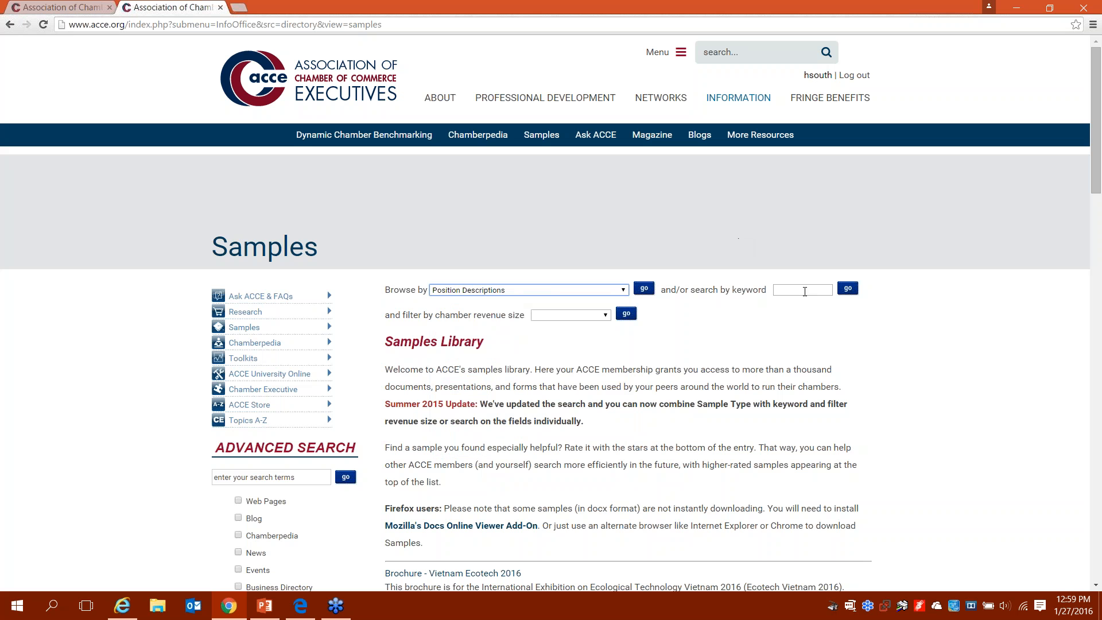
Step: Search with keyword 'membership' and the revenue filter, then review results like the Membership Development Director posting
click(804, 291)
text(member)
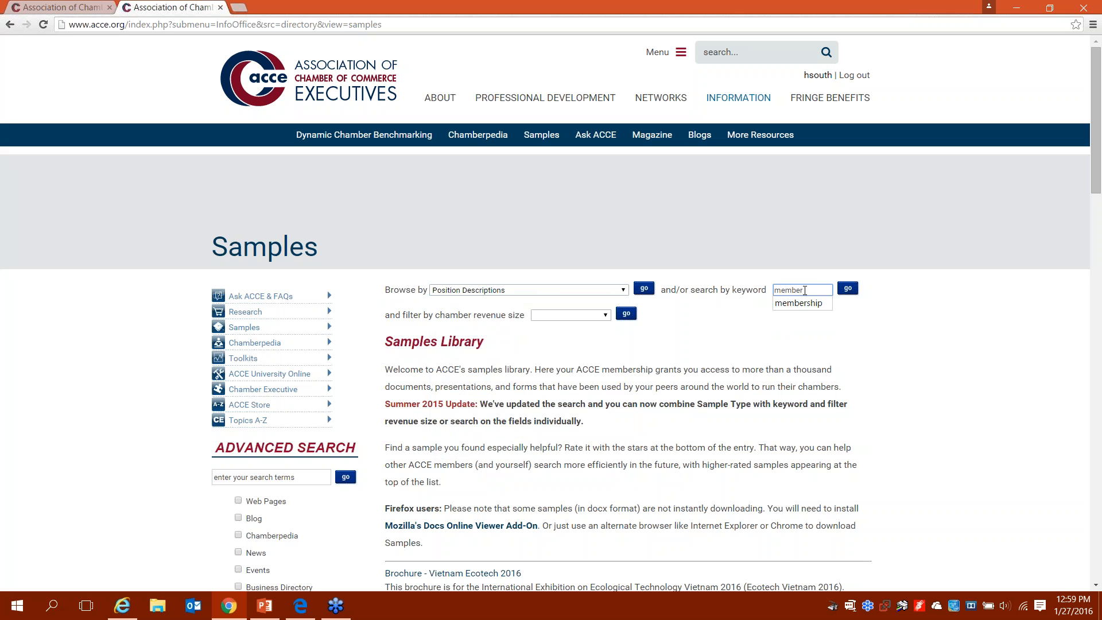
click(802, 303)
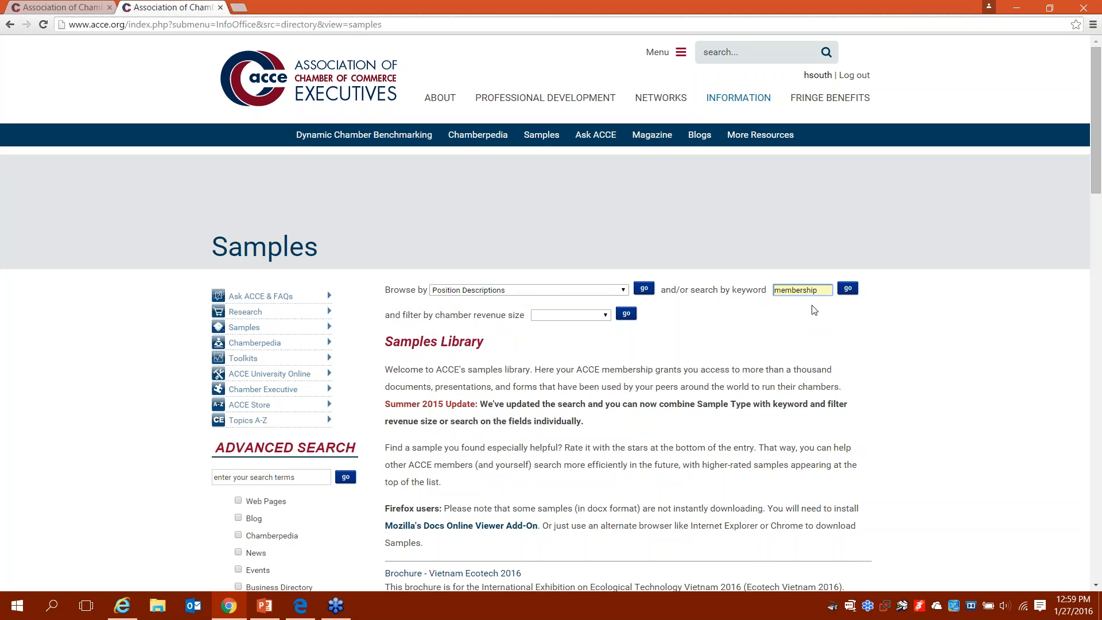
click(600, 317)
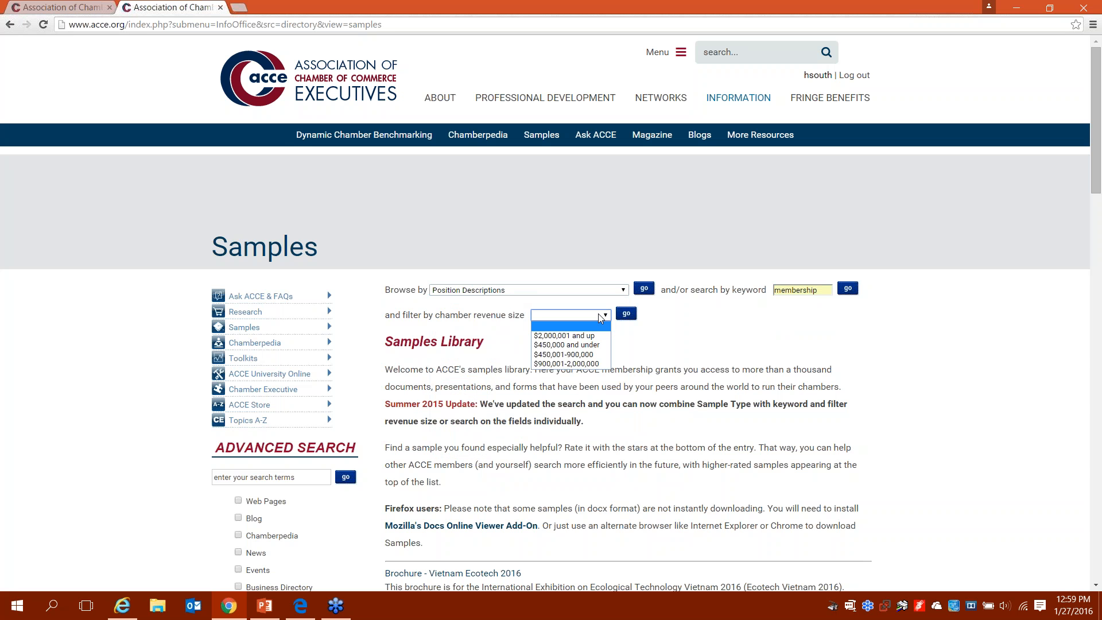
click(848, 288)
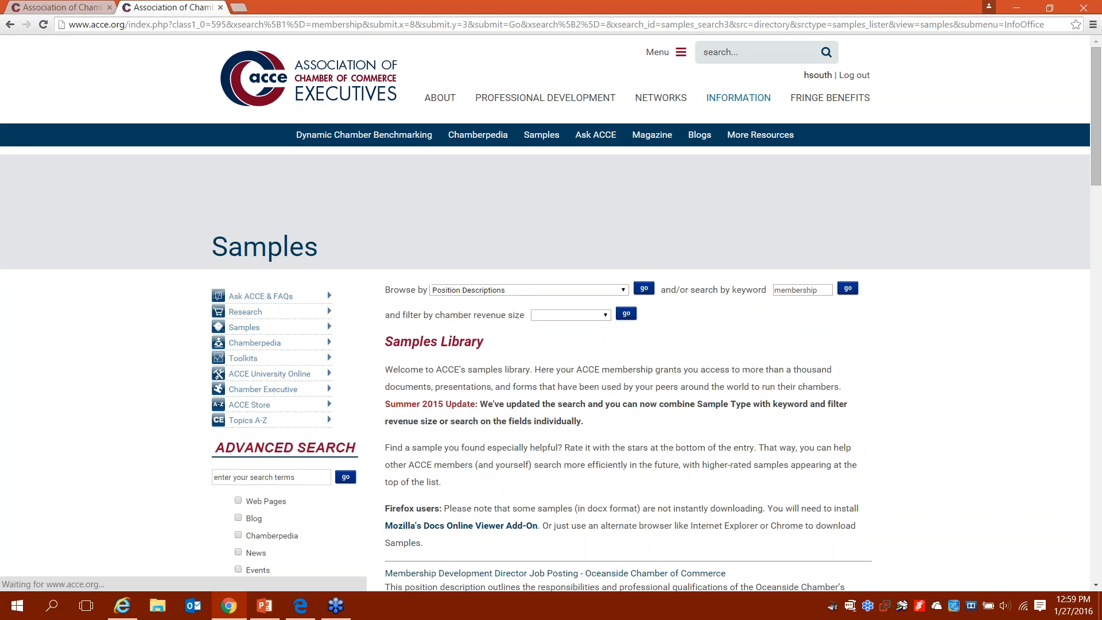
scroll(550, 313, down, 1)
scroll(551, 313, down, 2)
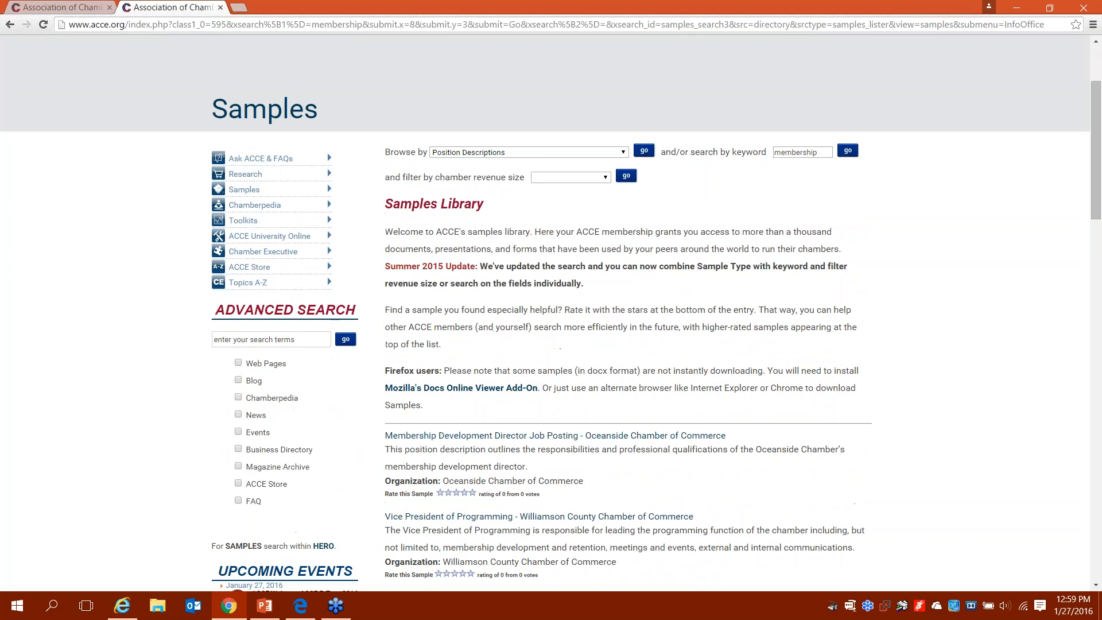
scroll(551, 314, down, 5)
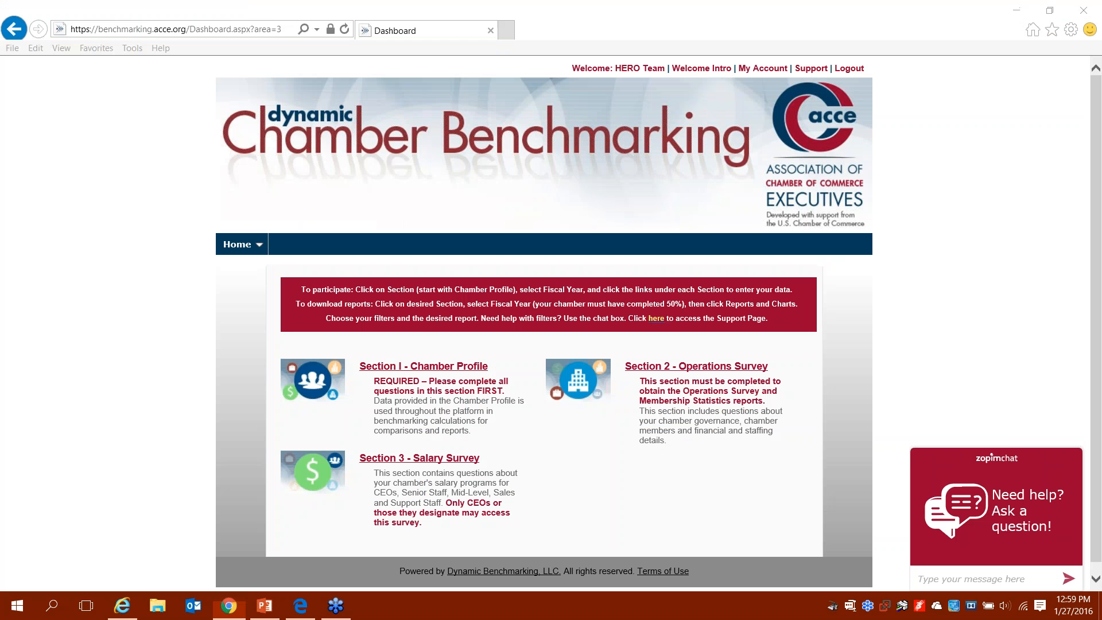
key(alt+Tab)
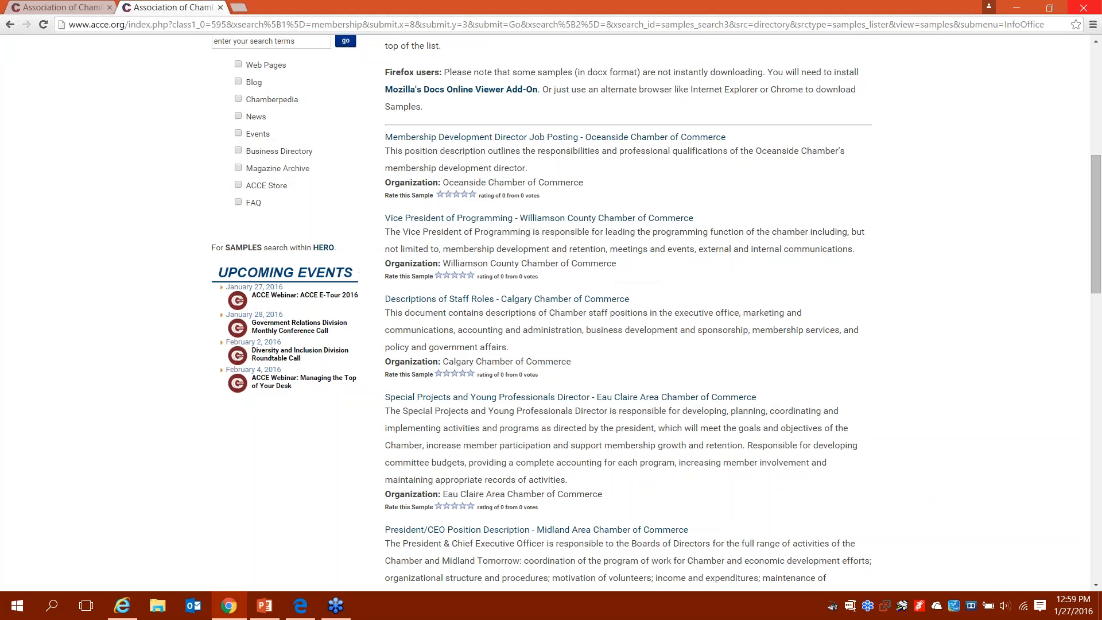
scroll(477, 172, up, 7)
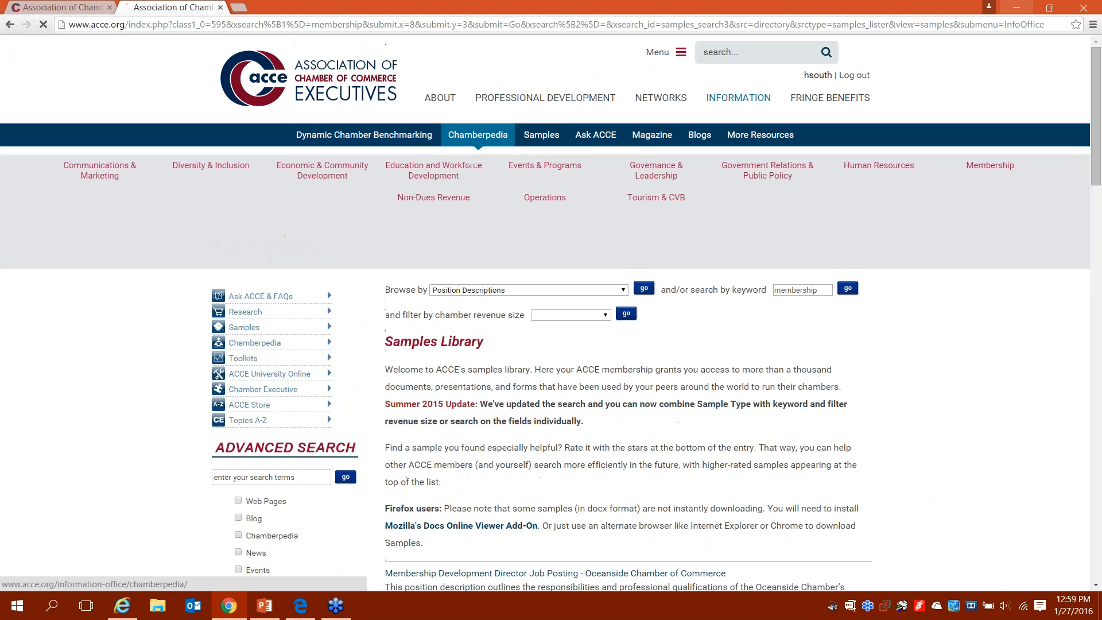
Step: Go through Chamberpedia to Membership Management, then open the Membership Retention article under Specific Membership Topics
click(477, 134)
scroll(551, 313, down, 2)
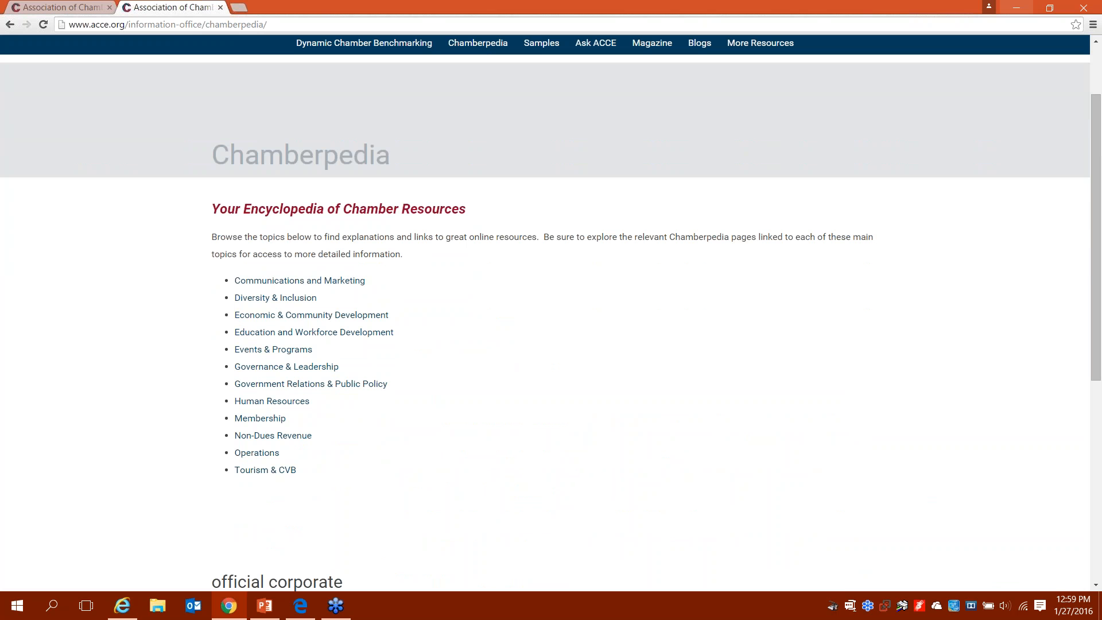
click(257, 423)
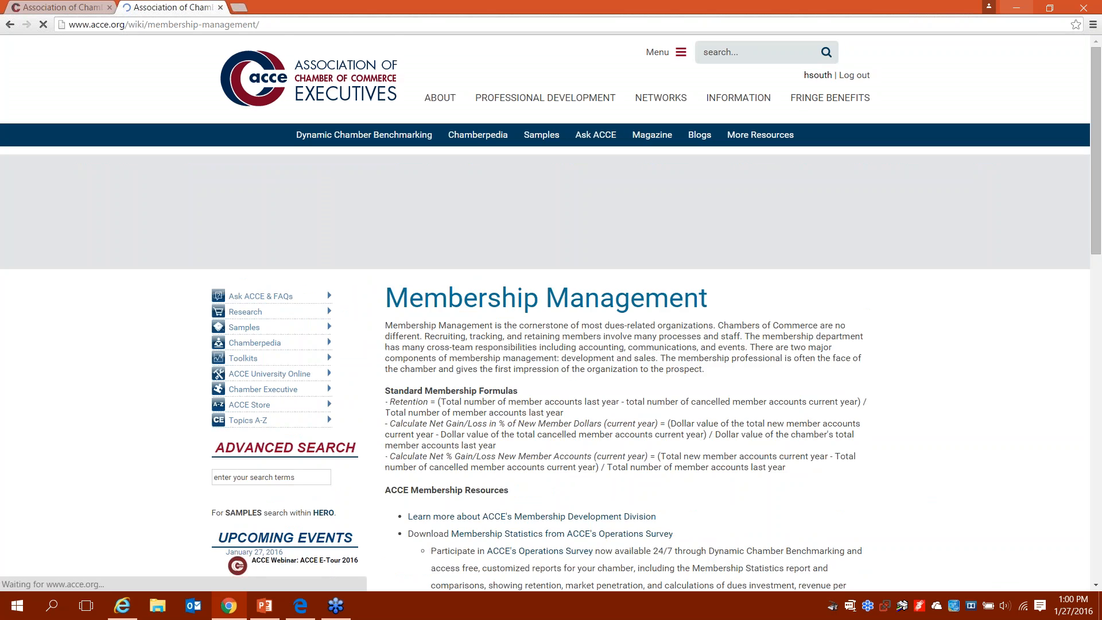
scroll(550, 314, down, 3)
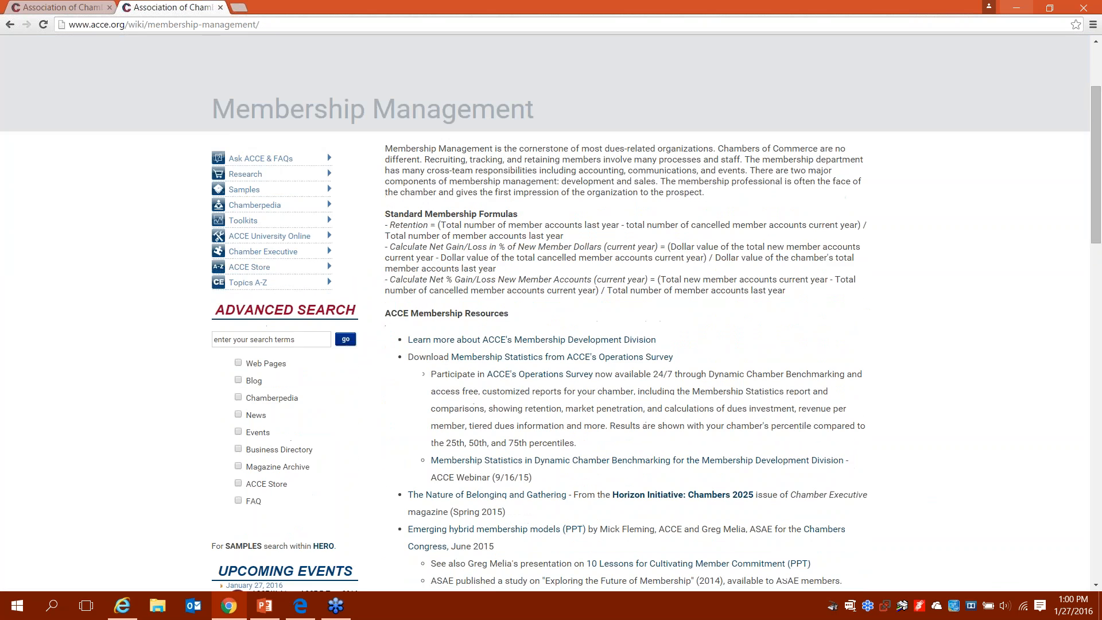
scroll(551, 314, down, 4)
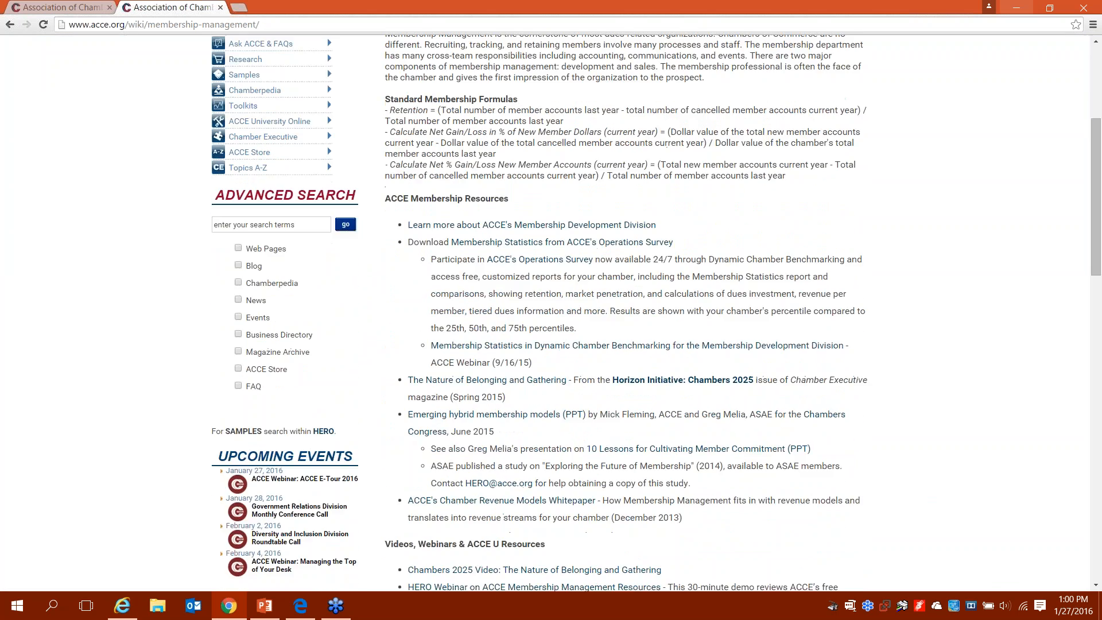
scroll(550, 313, down, 6)
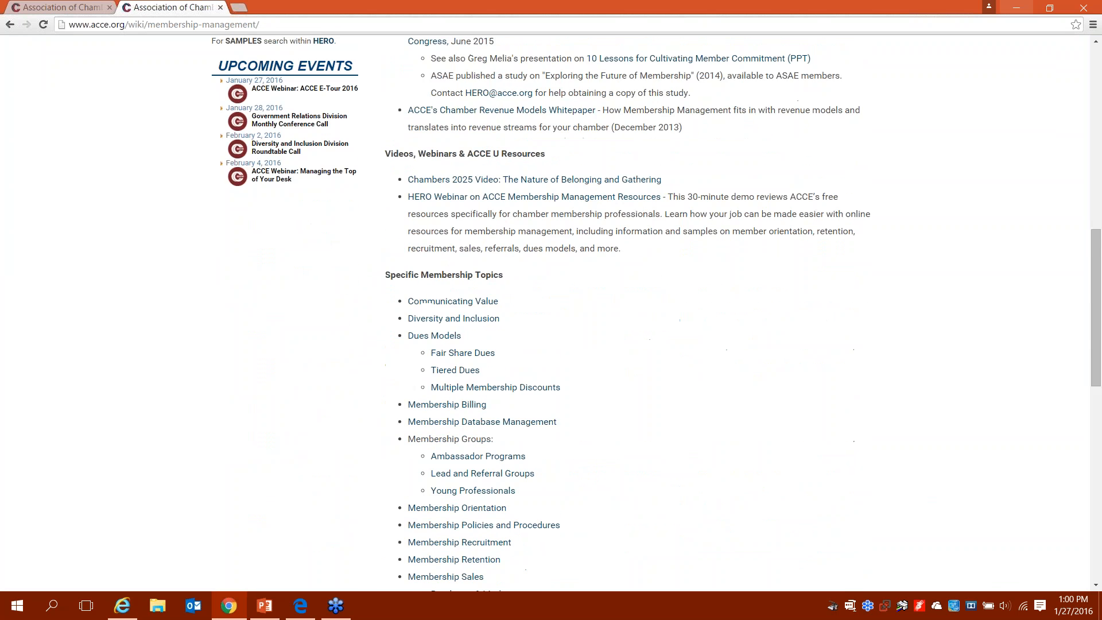
click(484, 467)
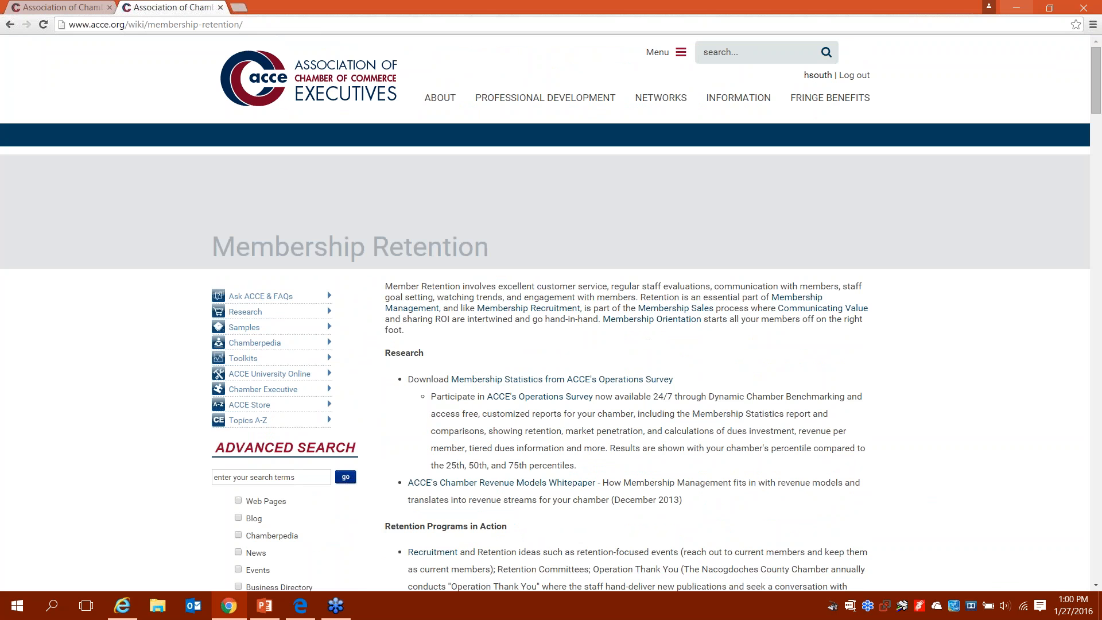
scroll(551, 313, down, 2)
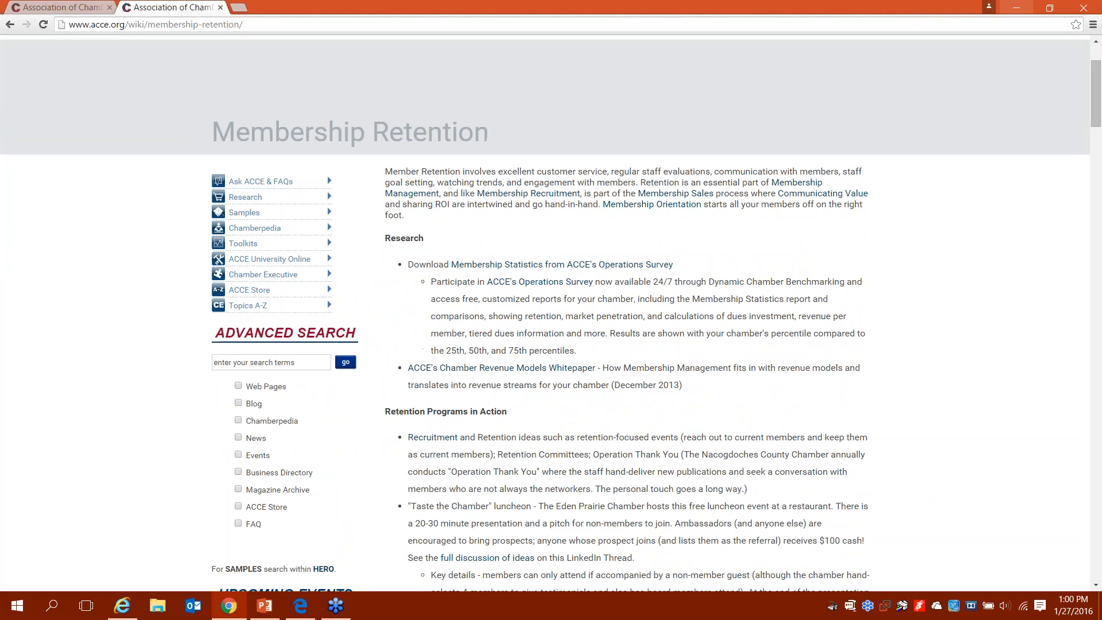
scroll(550, 313, down, 1)
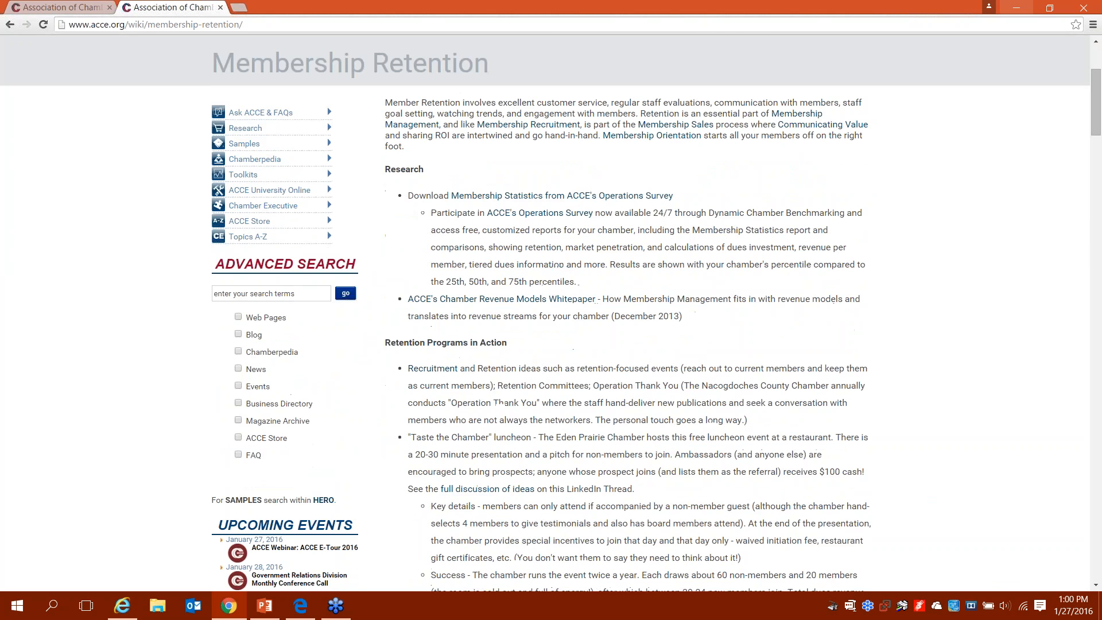
scroll(551, 313, down, 2)
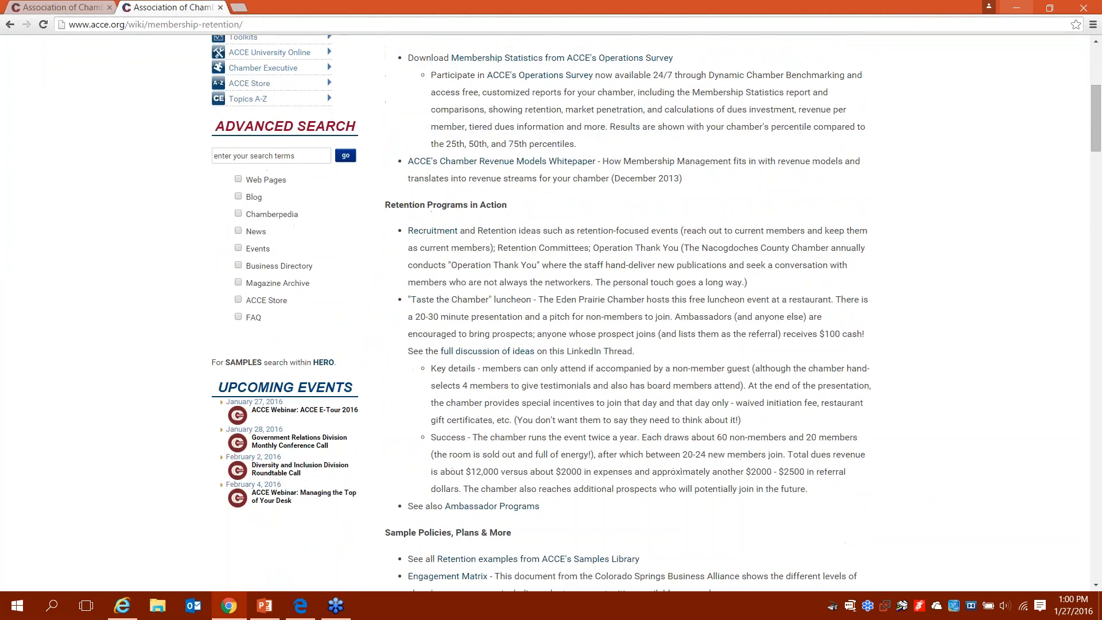
scroll(550, 313, down, 4)
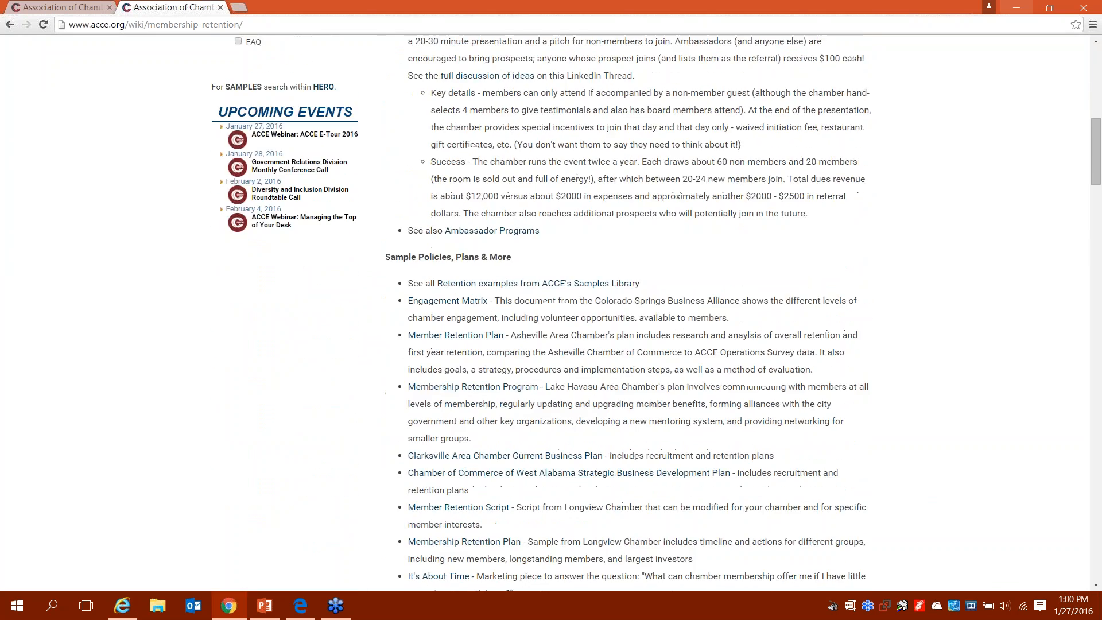
scroll(551, 313, down, 2)
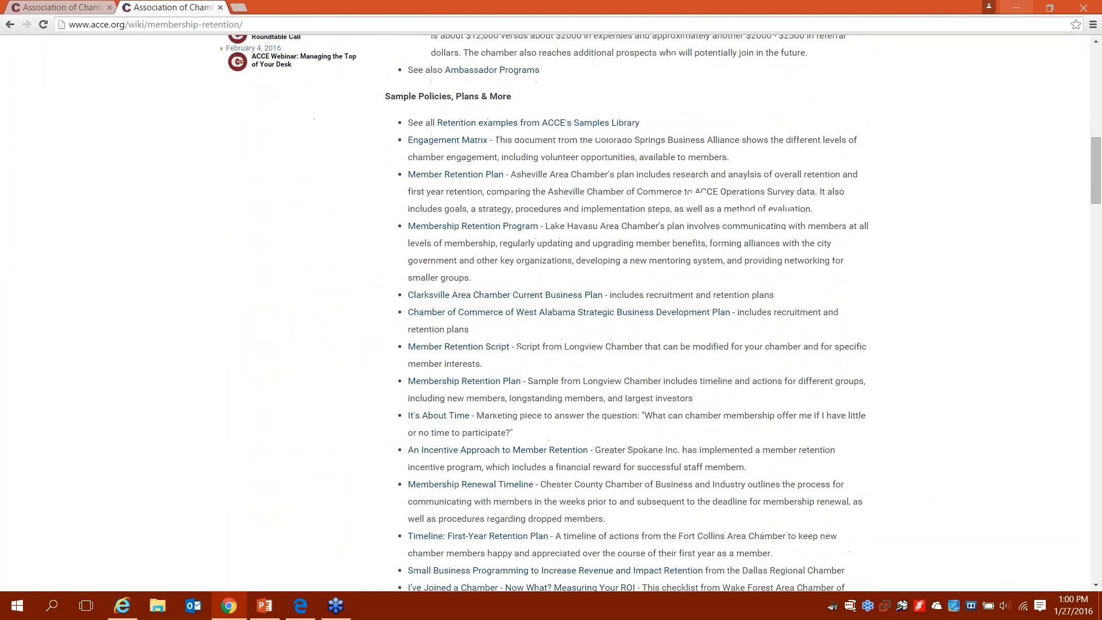
scroll(550, 438, down, 4)
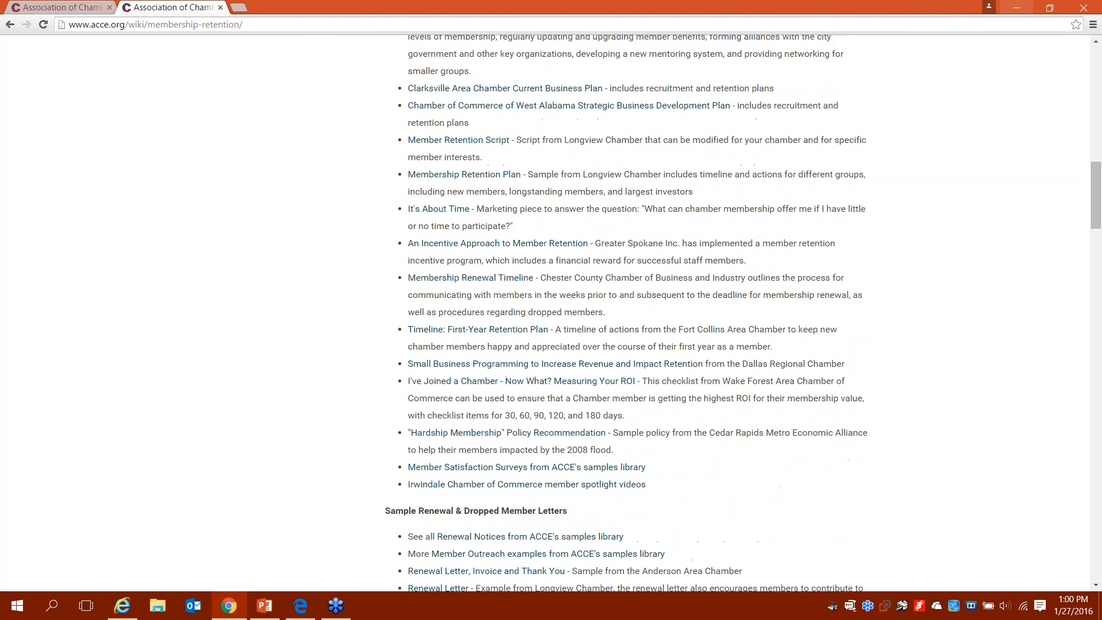
scroll(551, 438, down, 4)
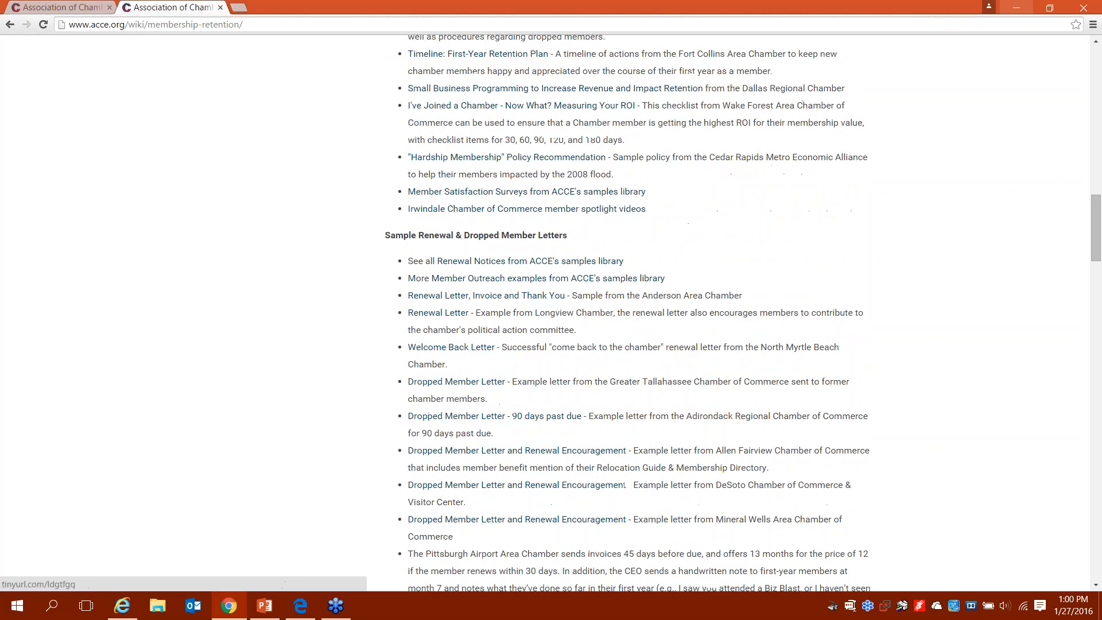
scroll(551, 313, down, 5)
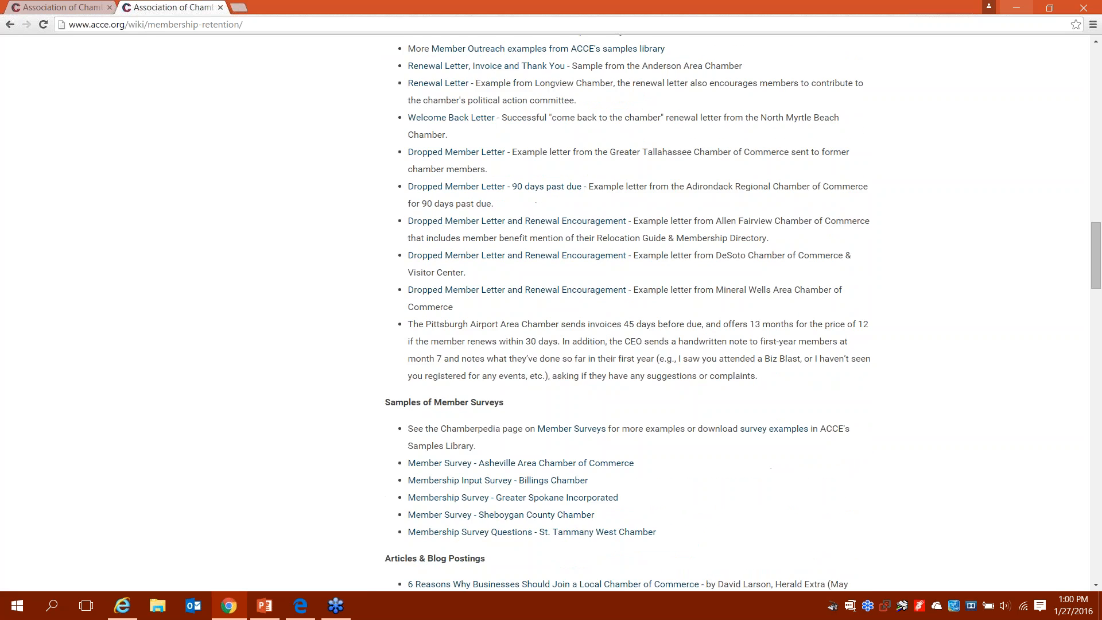
scroll(576, 418, down, 5)
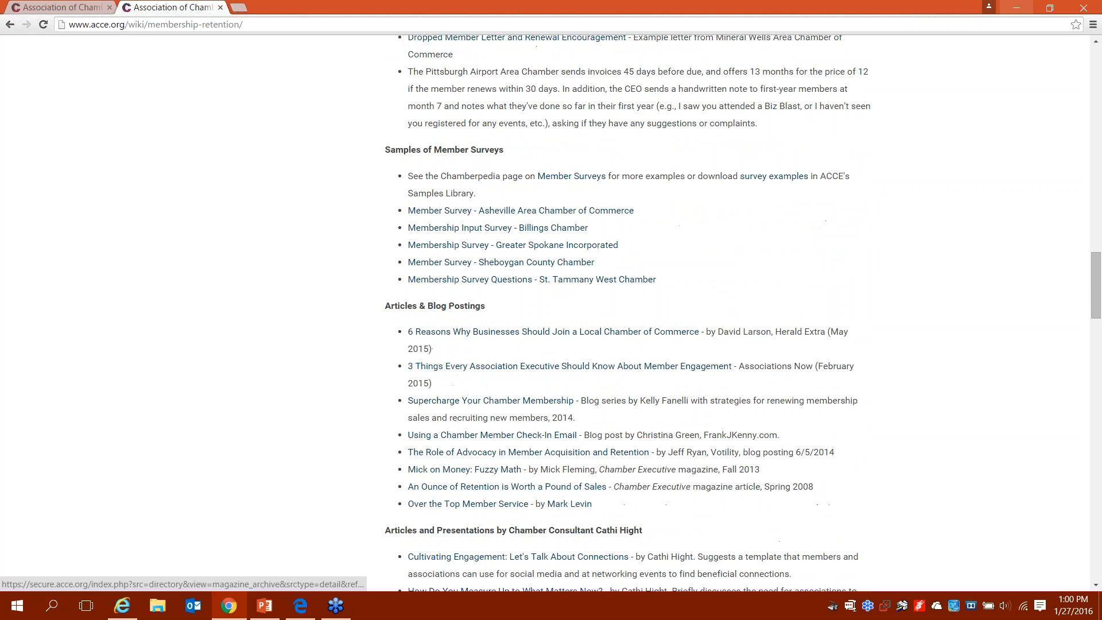
scroll(459, 414, down, 5)
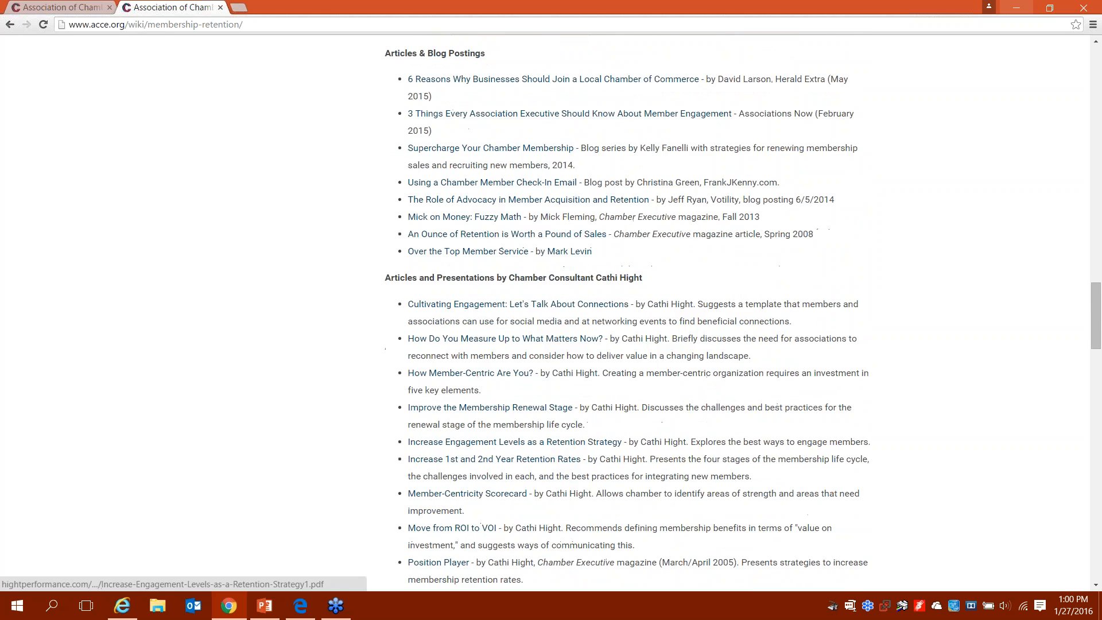
scroll(453, 412, down, 1)
scroll(453, 412, down, 5)
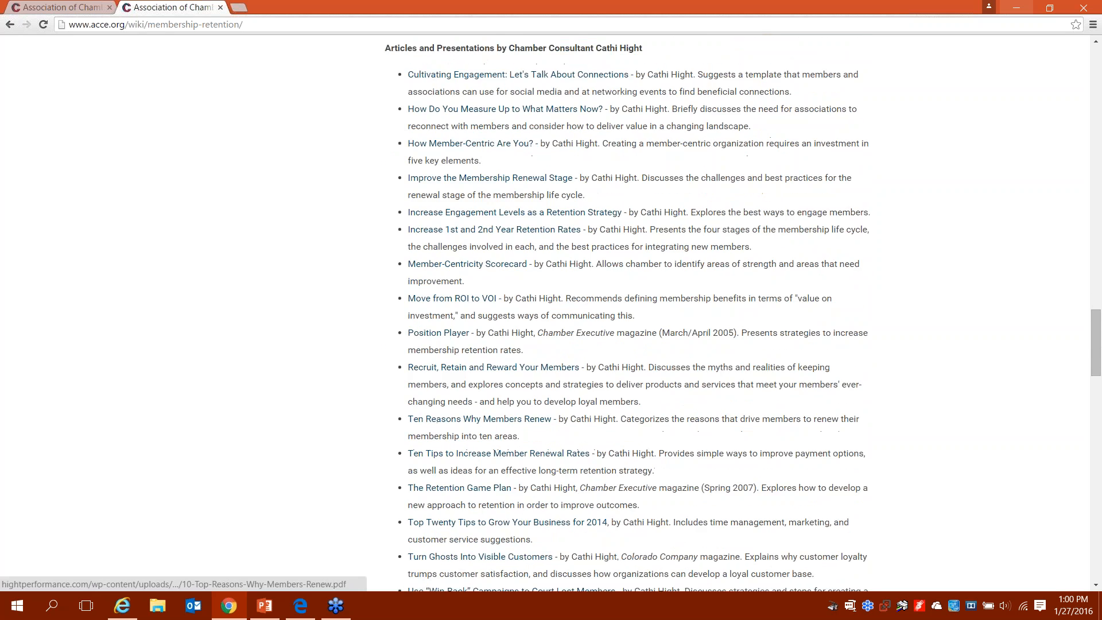
scroll(550, 314, down, 6)
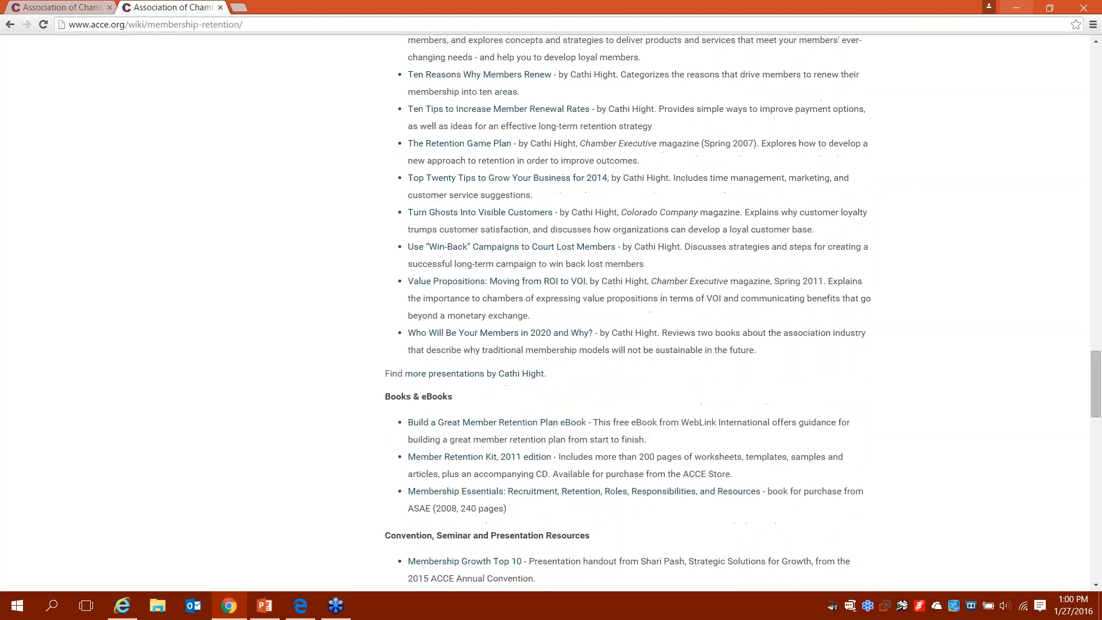
scroll(551, 313, down, 4)
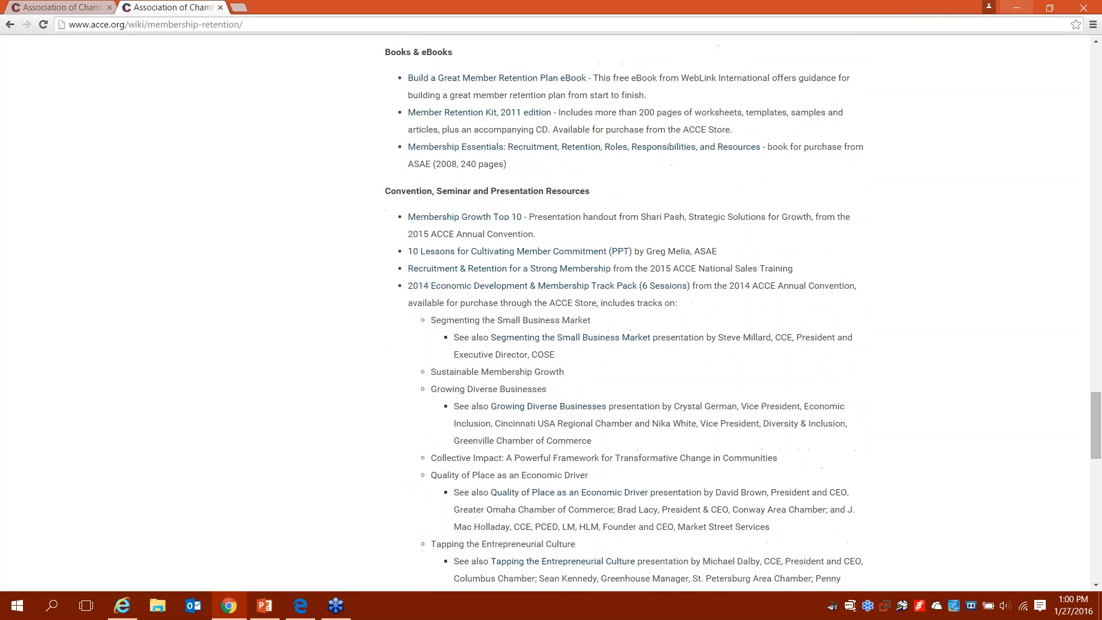
scroll(551, 314, down, 4)
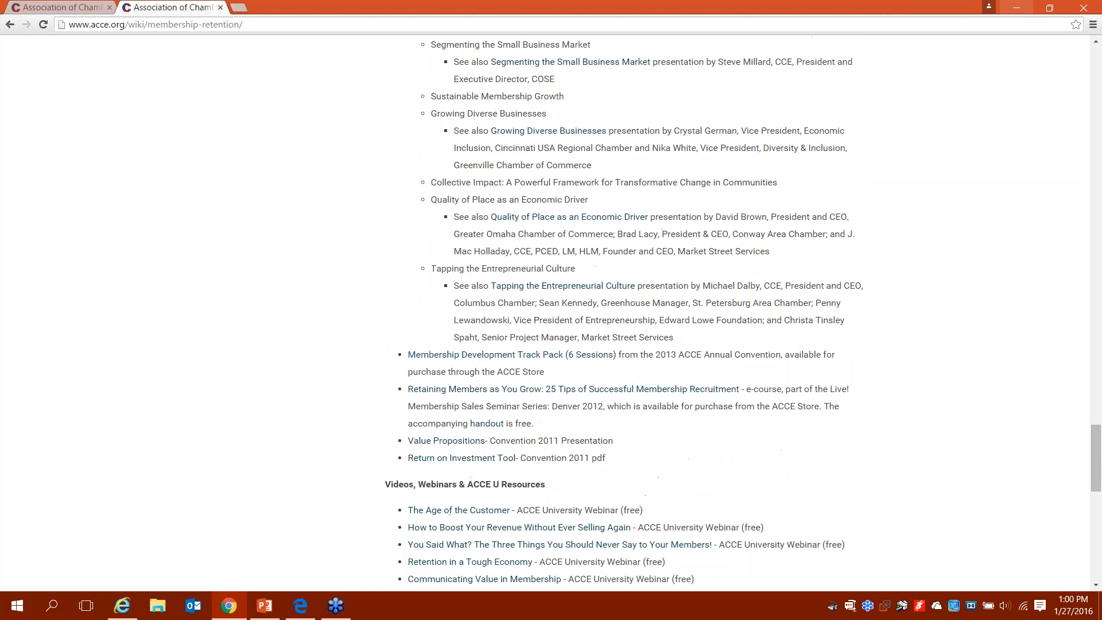
scroll(405, 435, down, 2)
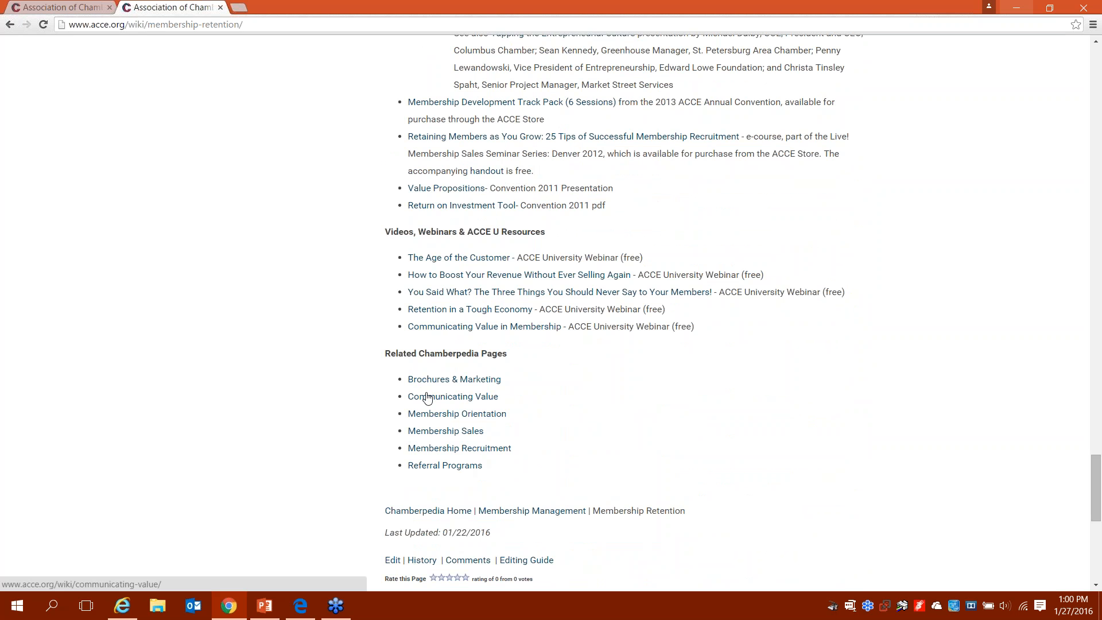
scroll(426, 398, down, 3)
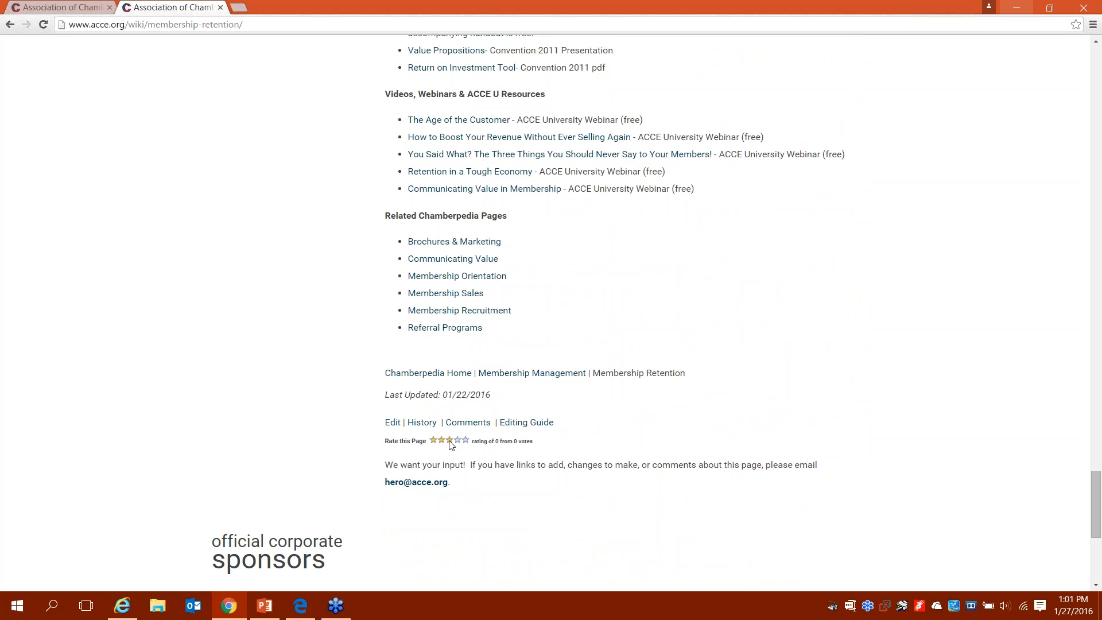
key(alt+Tab)
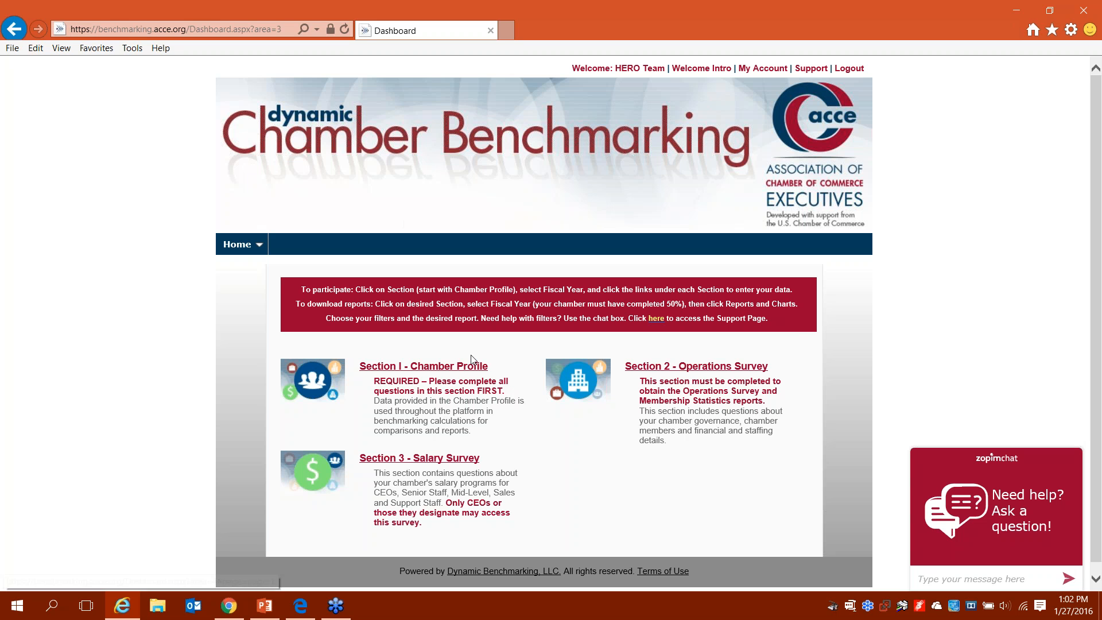
Step: Open the FY 2015 Chamber Profile form under Section I, showing revenue 4,105,098 and expenses 4,075,158
click(470, 372)
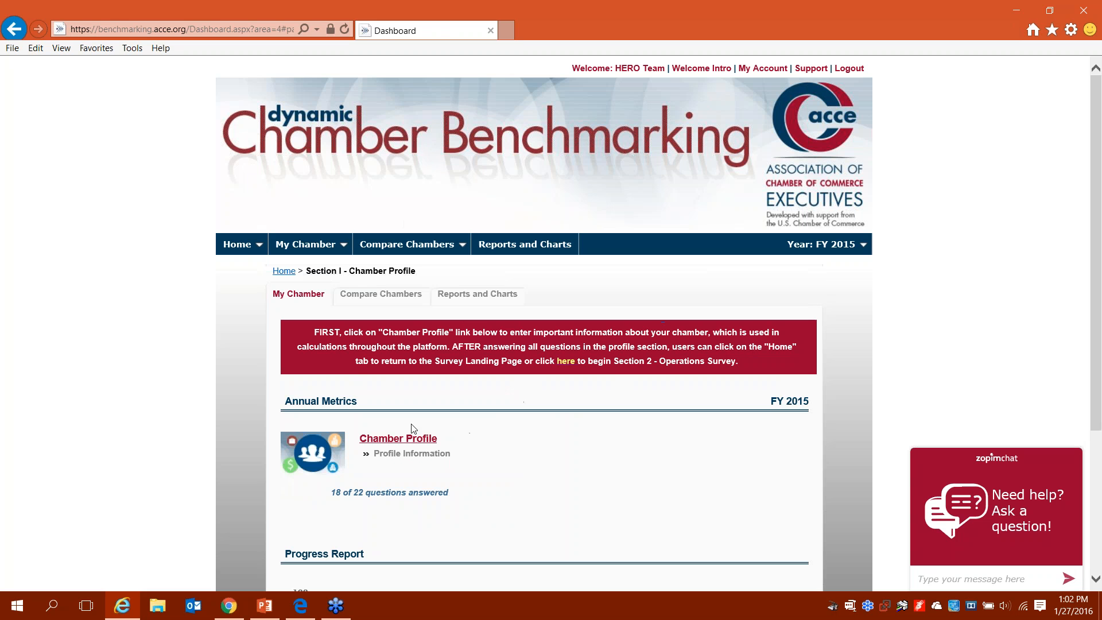
click(411, 442)
scroll(543, 321, down, 3)
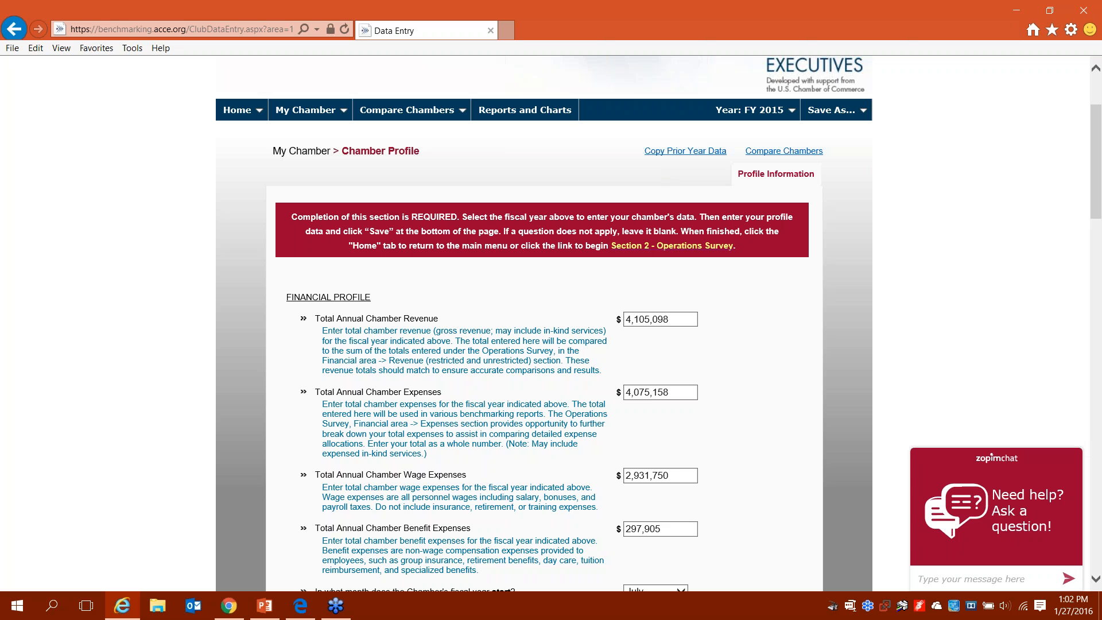
scroll(544, 323, down, 2)
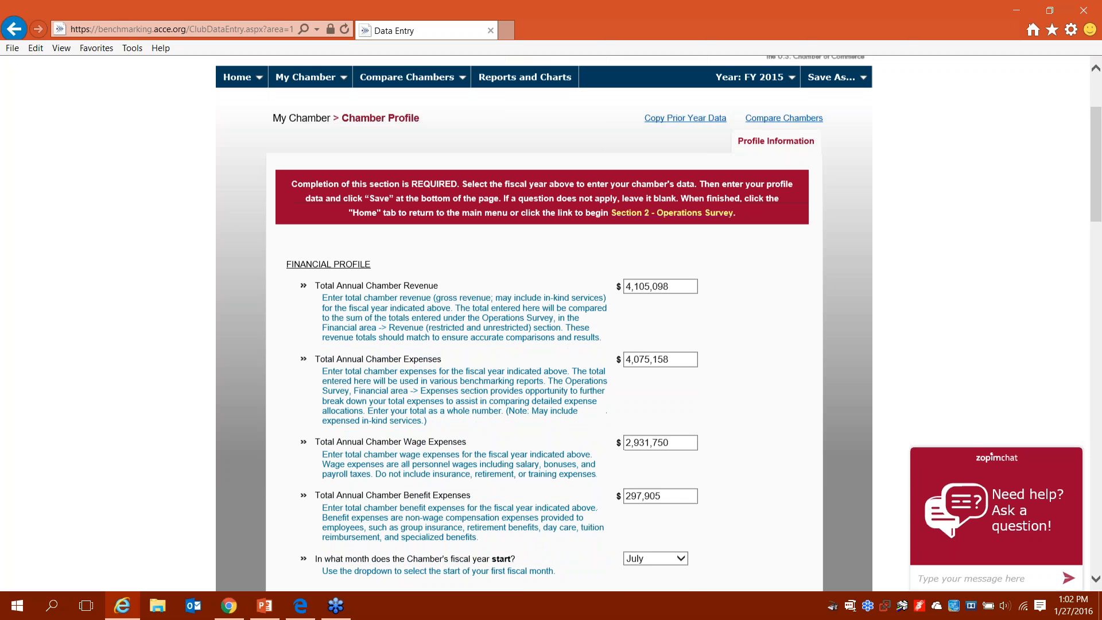
scroll(543, 323, down, 15)
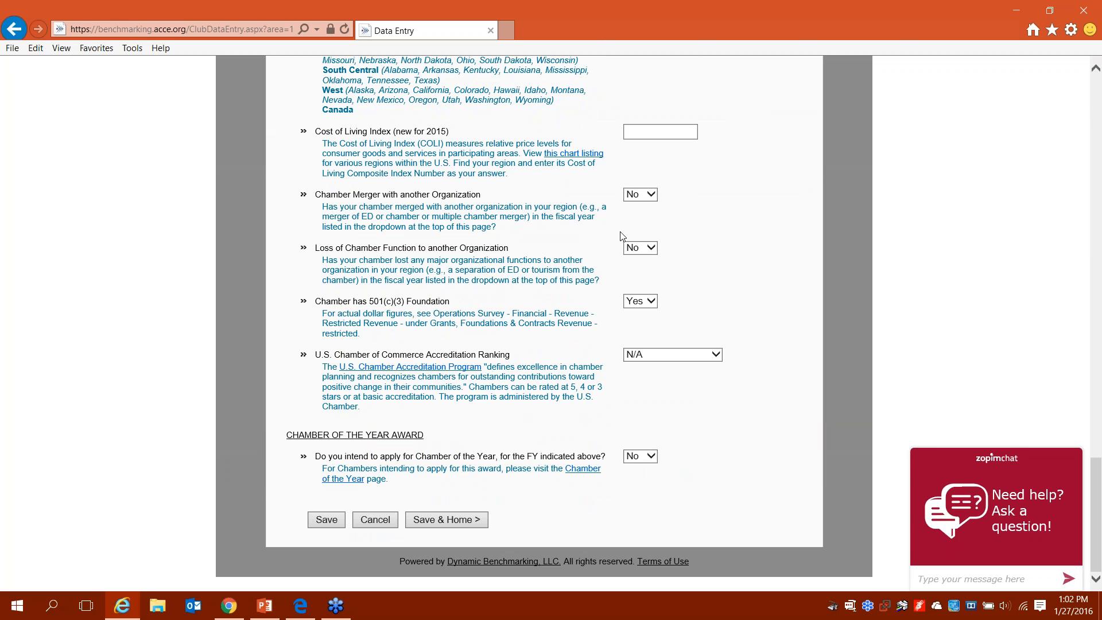
Step: Set the Chamber of the Year answer to the blank option
click(627, 459)
click(627, 458)
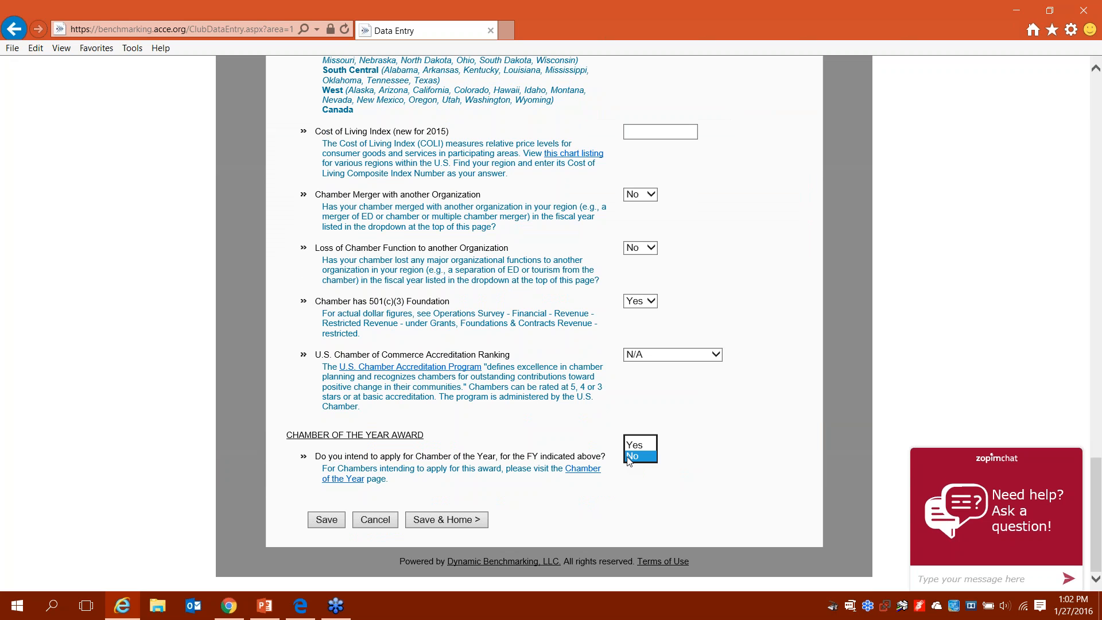
click(627, 458)
key(Up)
click(34, 364)
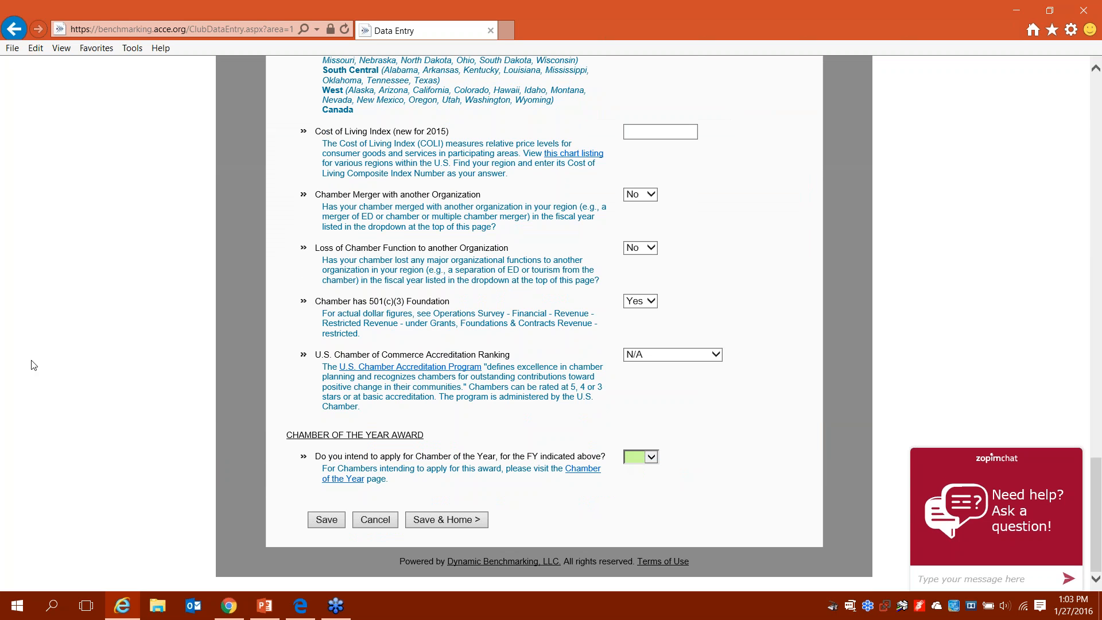
scroll(34, 365, up, 20)
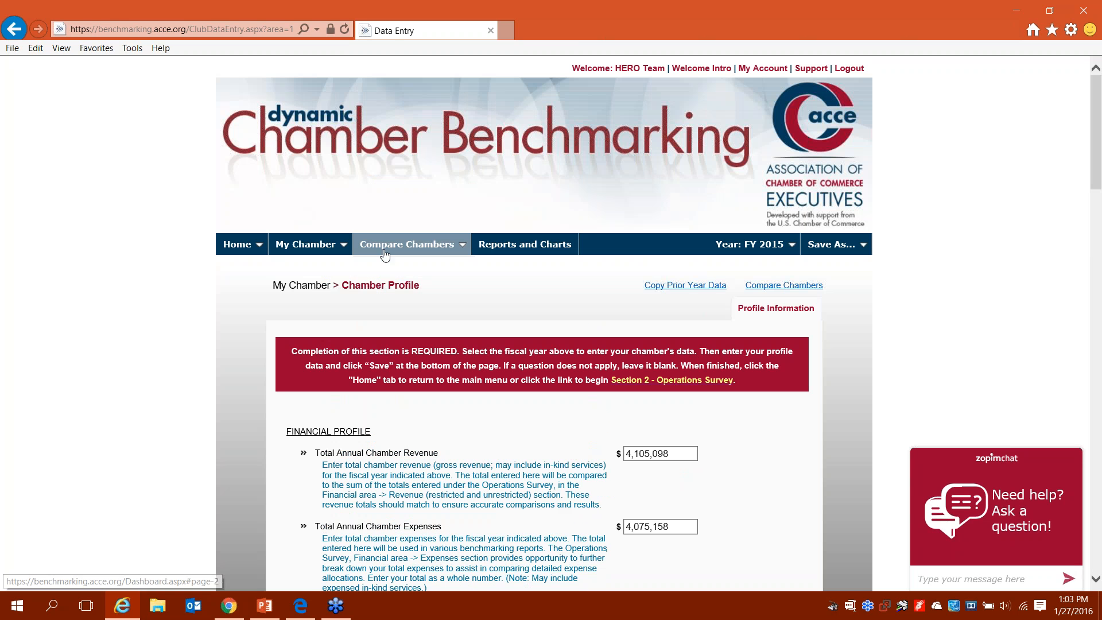
Step: Open the Chamber Profile comparison under Compare Chambers
click(385, 254)
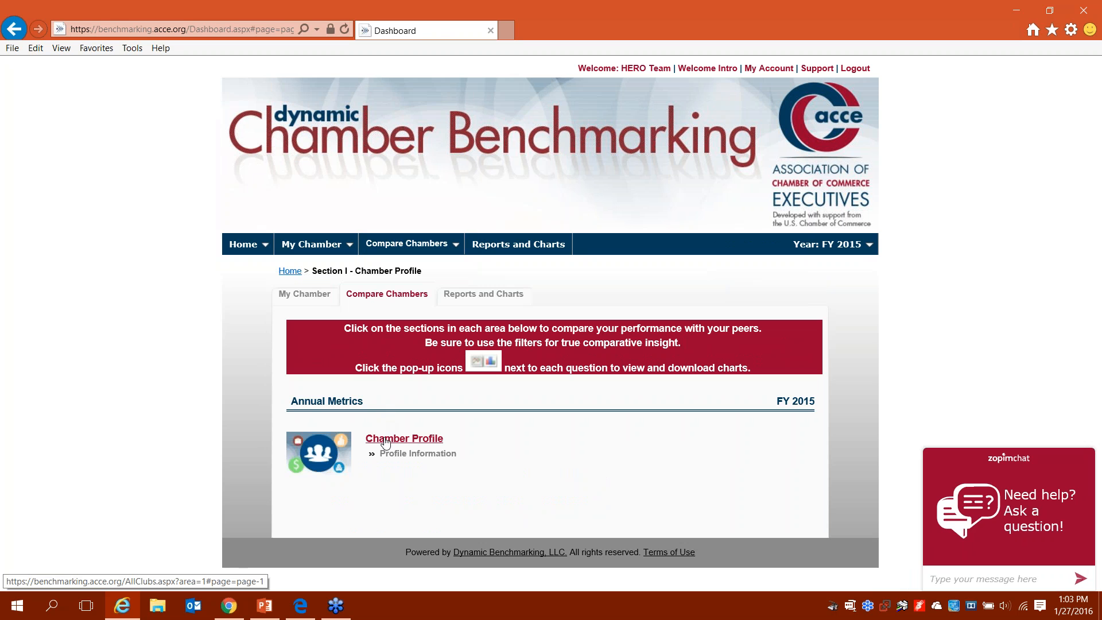
click(385, 440)
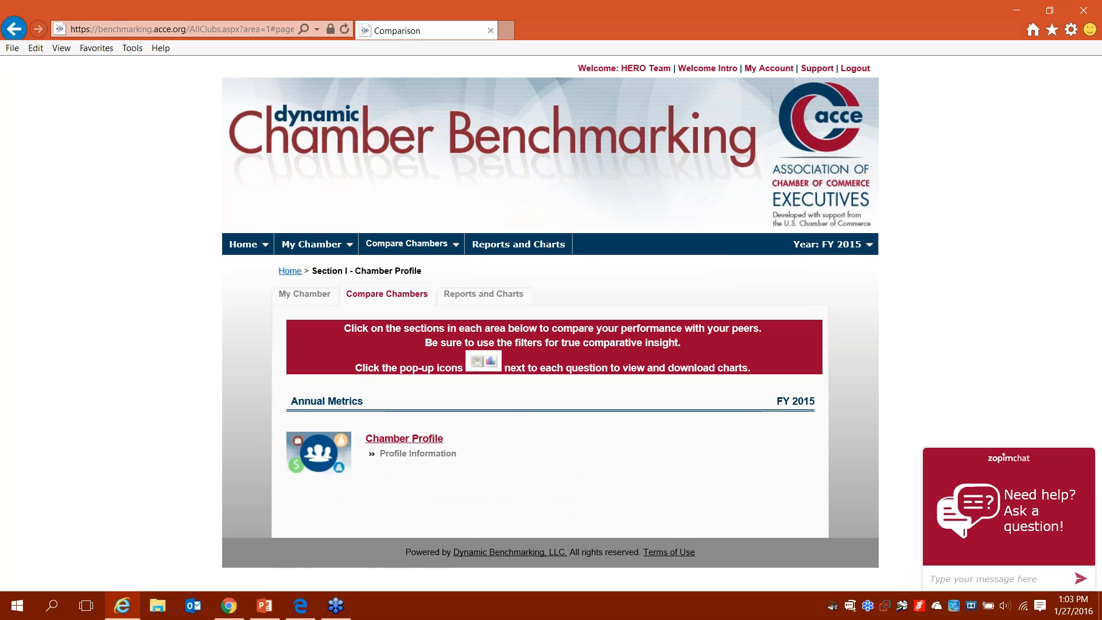
scroll(429, 136, down, 3)
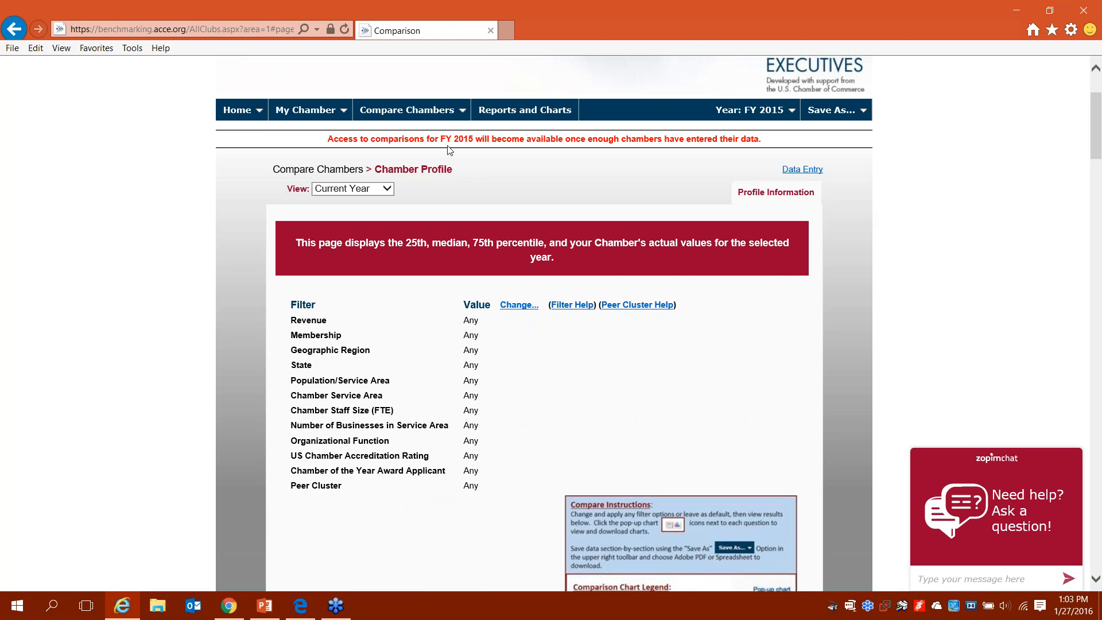
Step: Change the comparison year from FY 2015 to FY 2014 and review the results
click(751, 110)
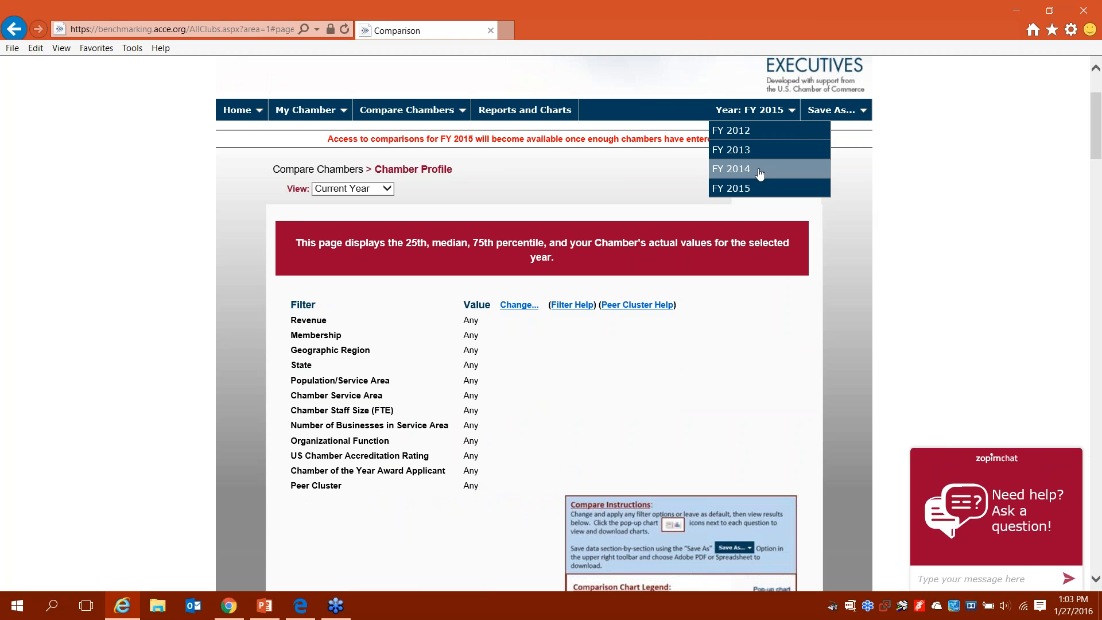
click(761, 172)
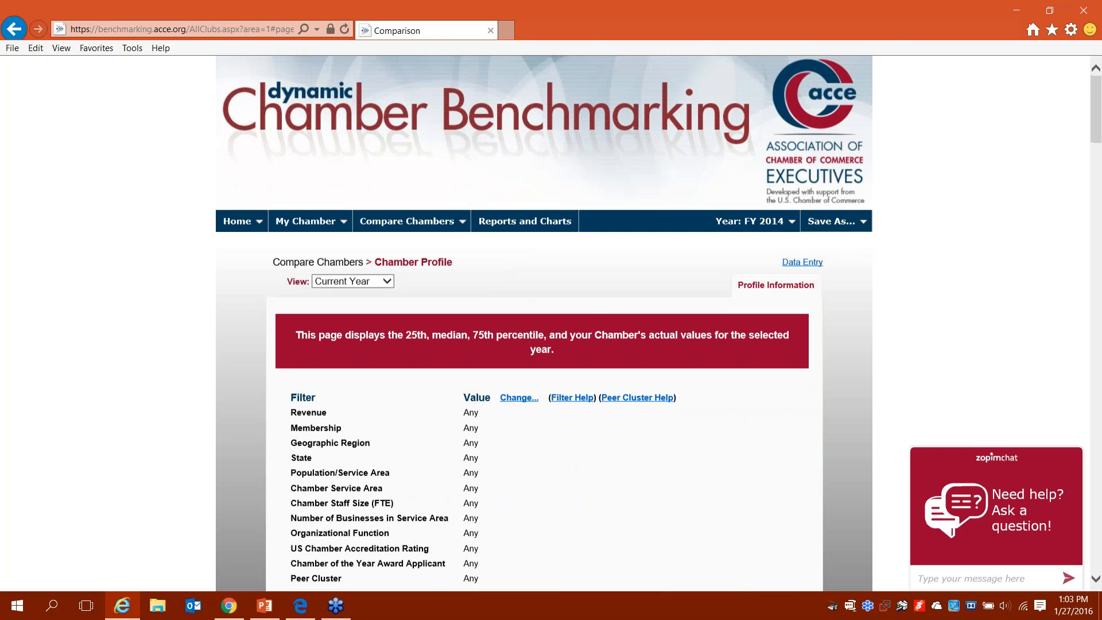
scroll(544, 321, down, 5)
scroll(616, 341, down, 4)
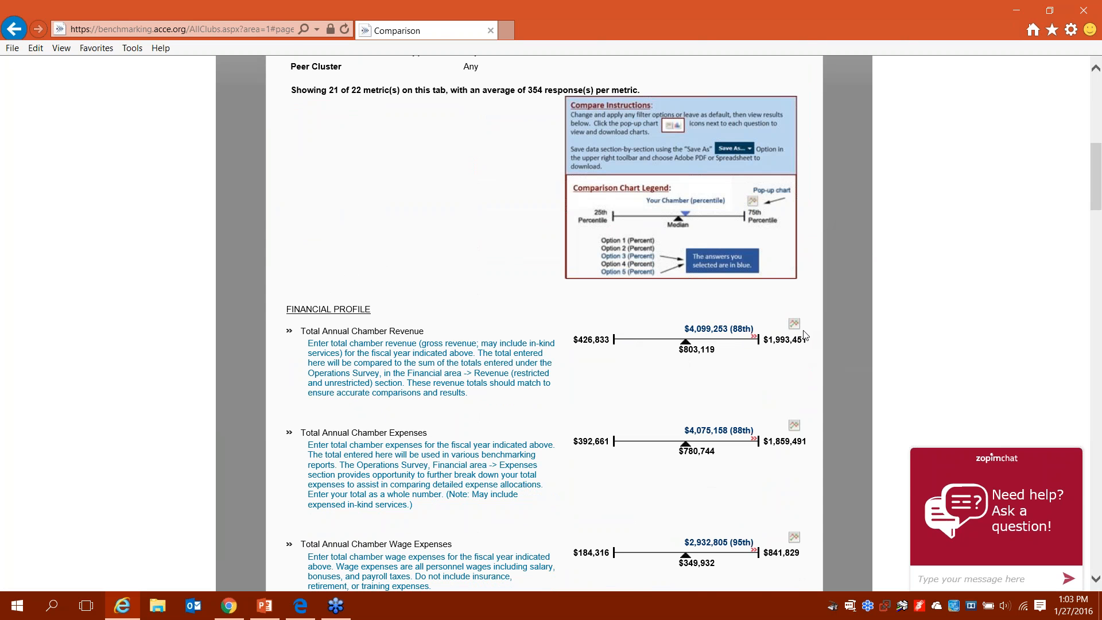
scroll(805, 336, up, 5)
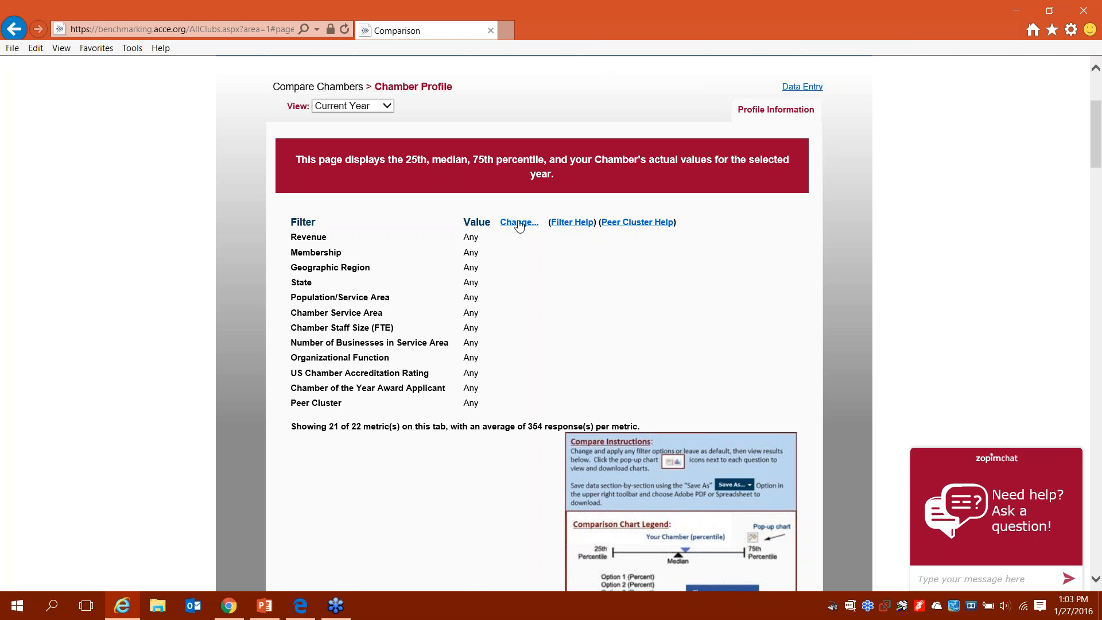
scroll(520, 226, up, 3)
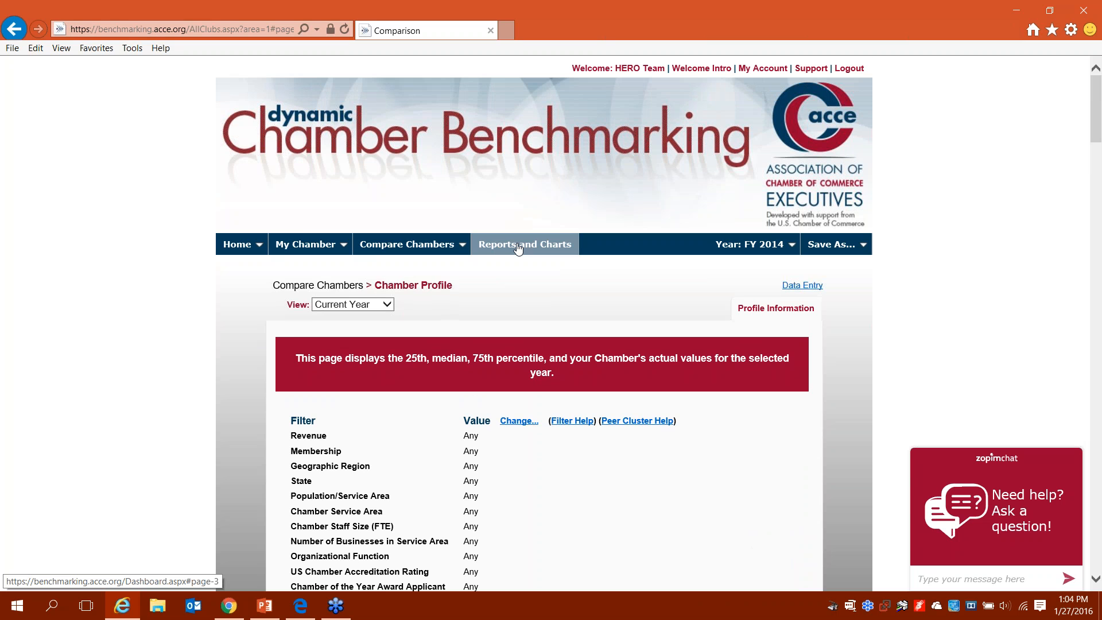
key(alt+Tab)
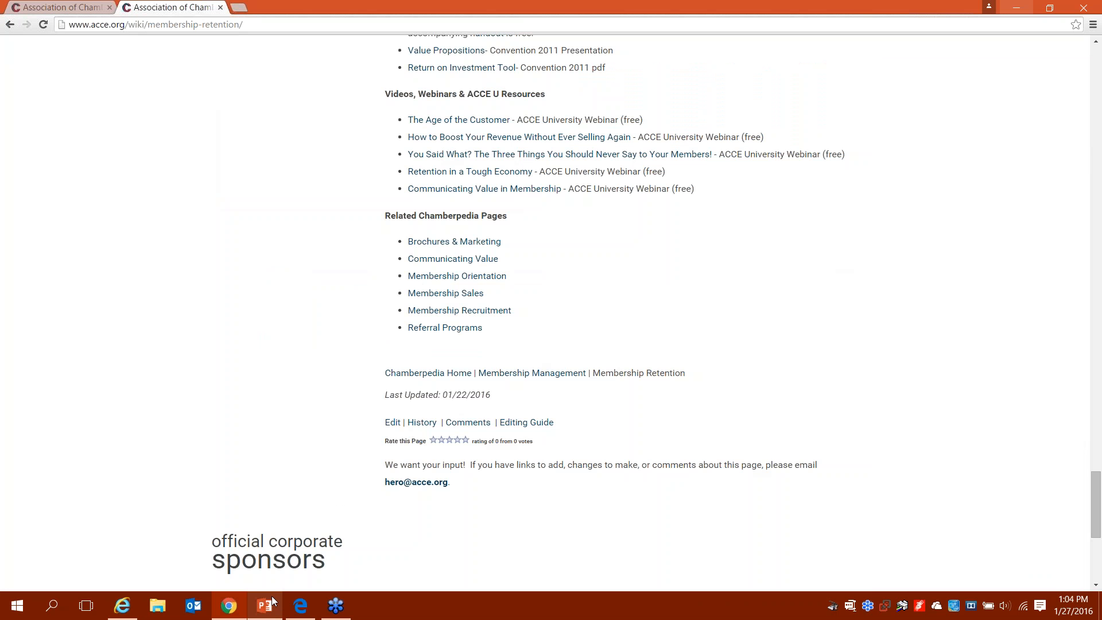
click(272, 602)
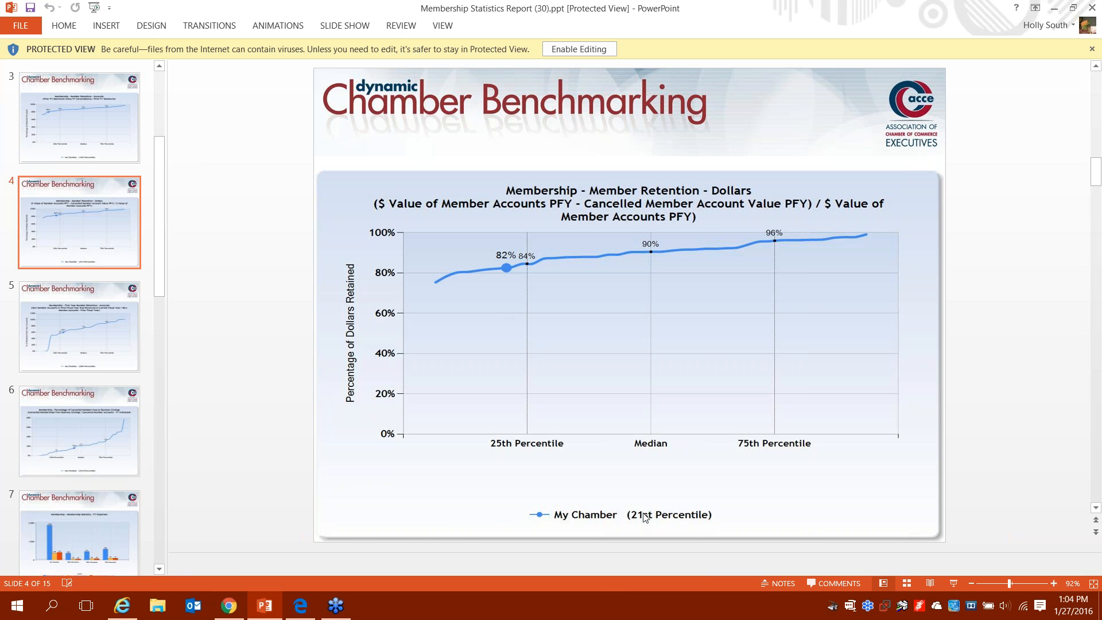
key(alt+Tab)
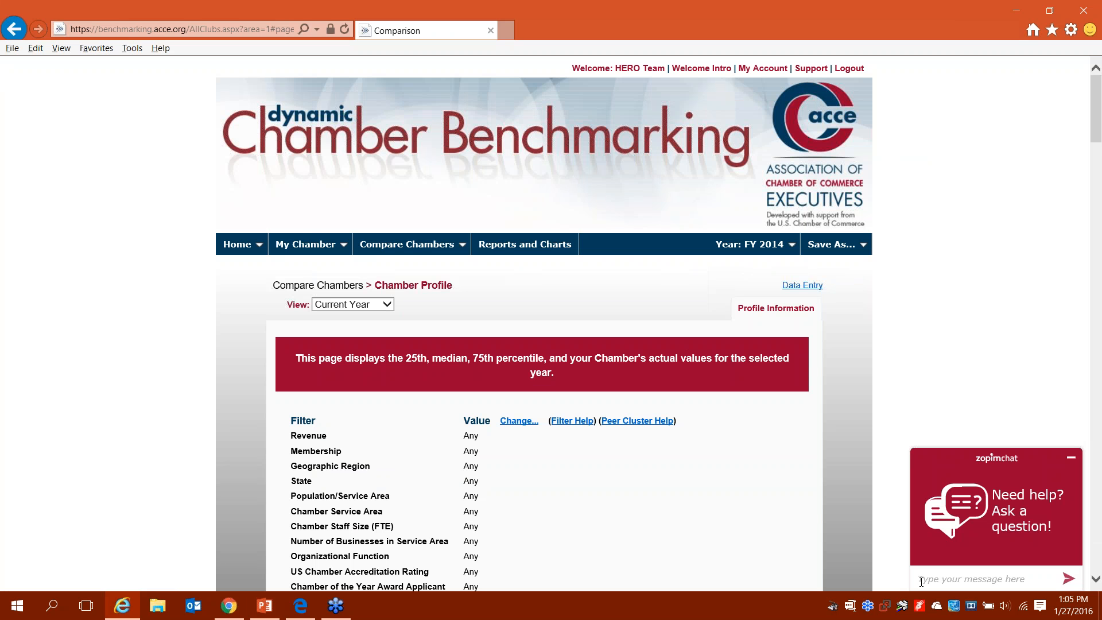
Step: Back in Chrome, open QuickPolls from Information's More Resources and scroll its poll result charts
key(alt+Tab)
key(alt+Tab)
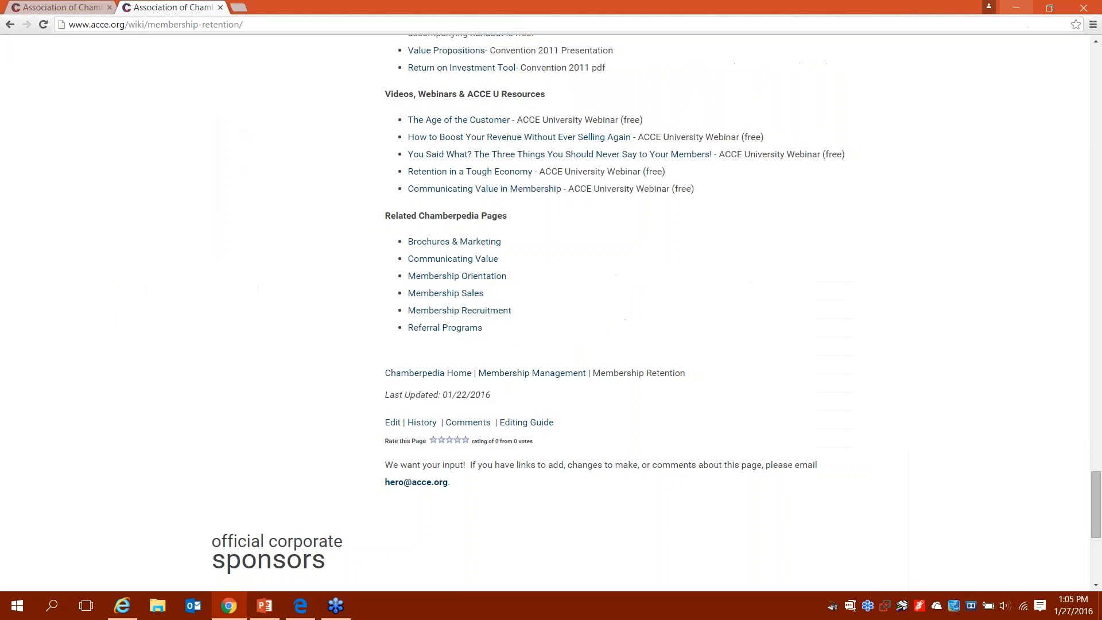
key(Home)
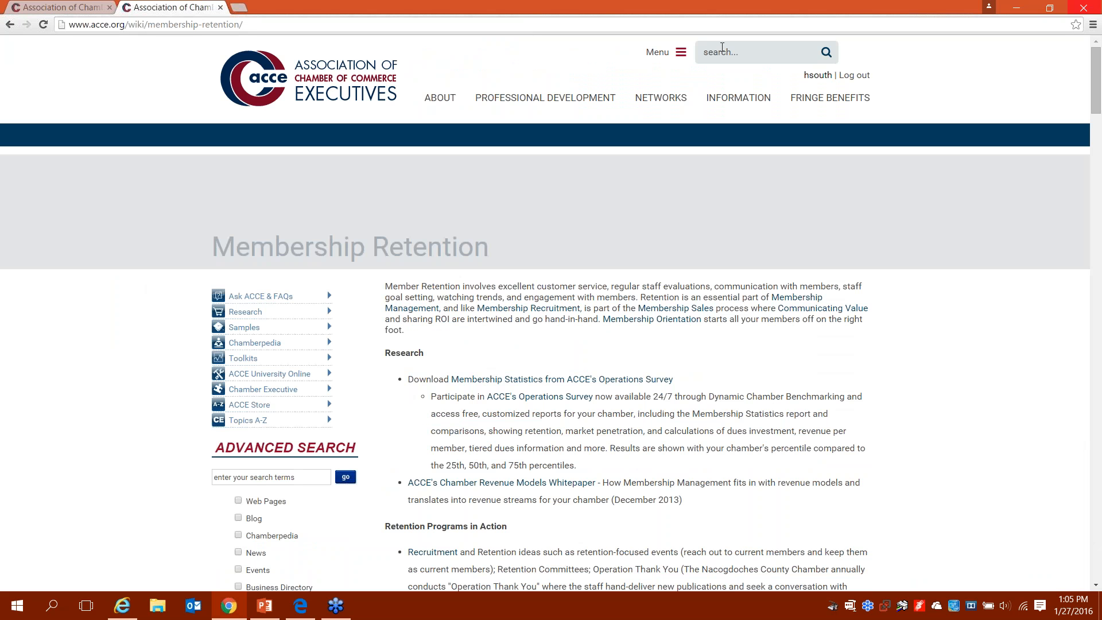
click(746, 106)
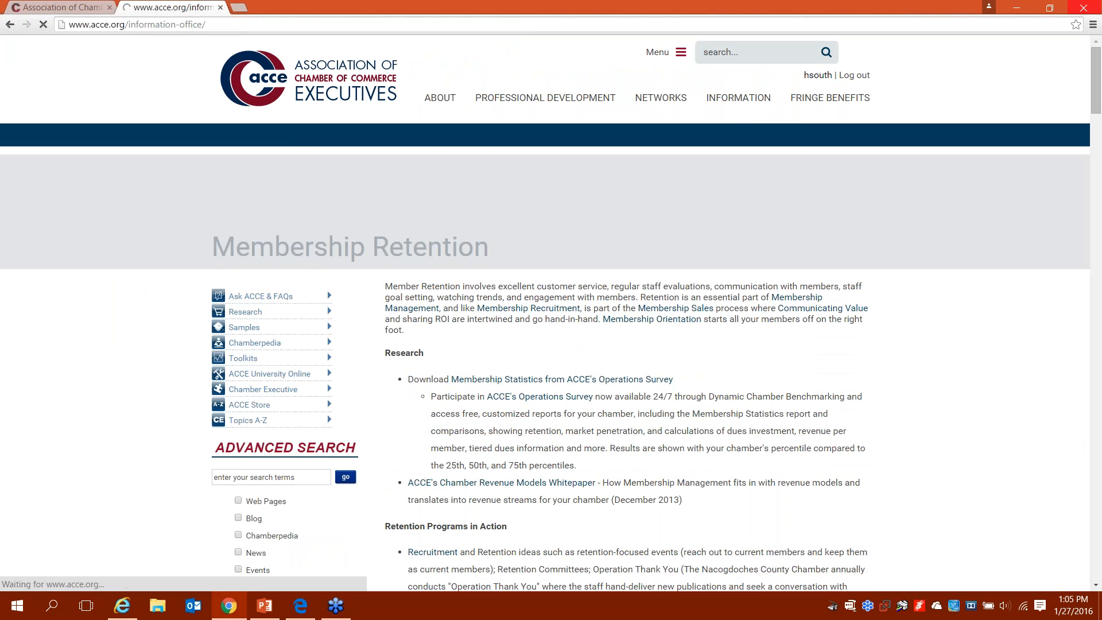
mouse_move(758, 134)
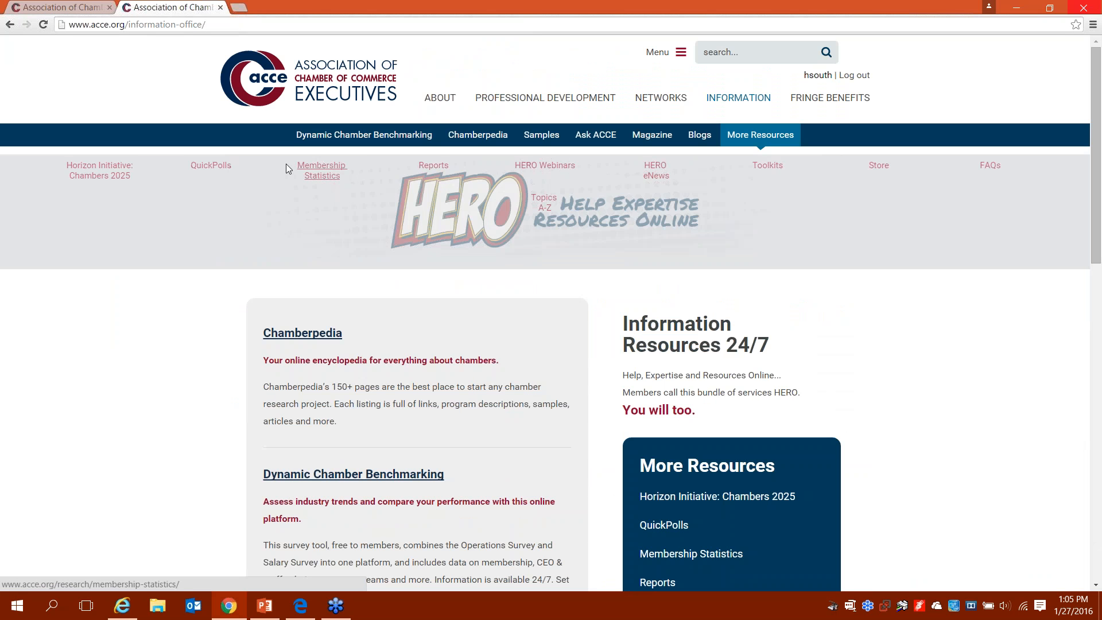
click(227, 166)
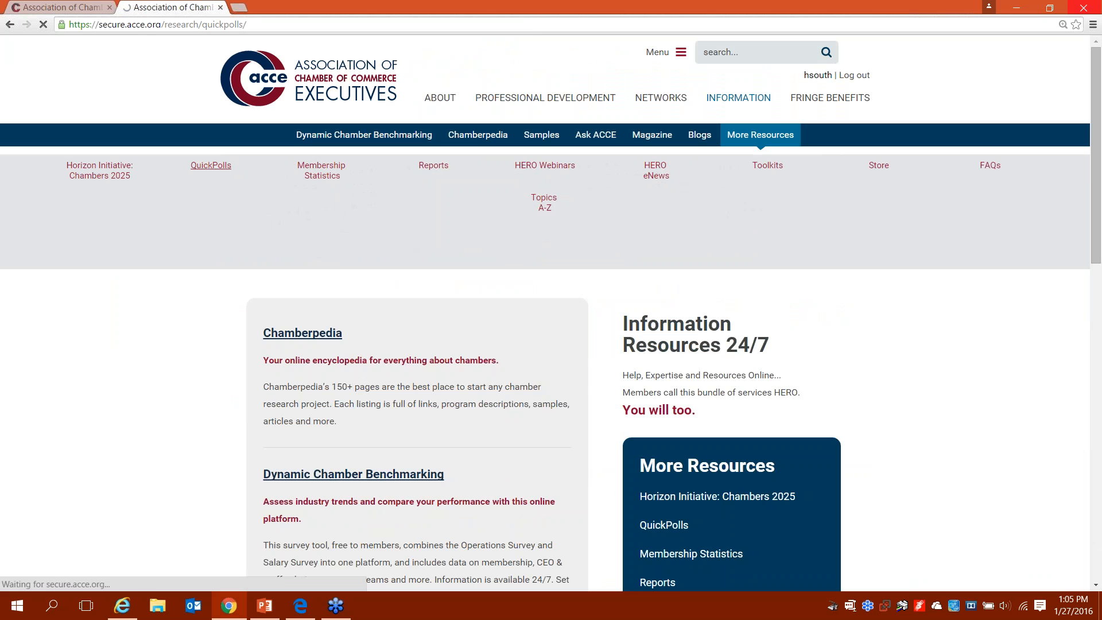
scroll(545, 344, down, 1)
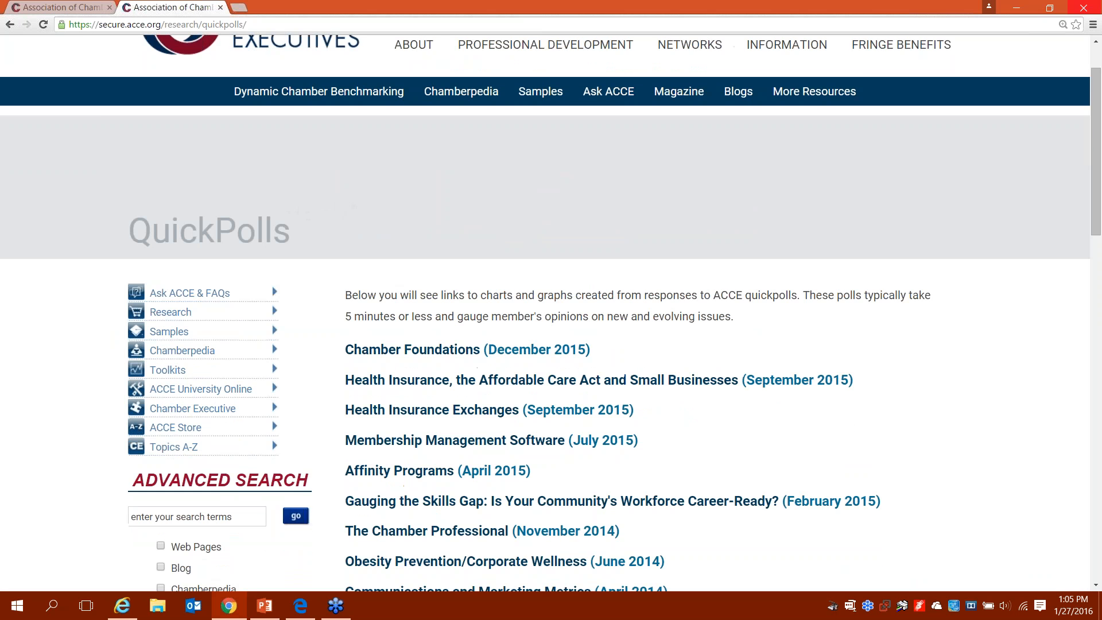
scroll(469, 195, down, 3)
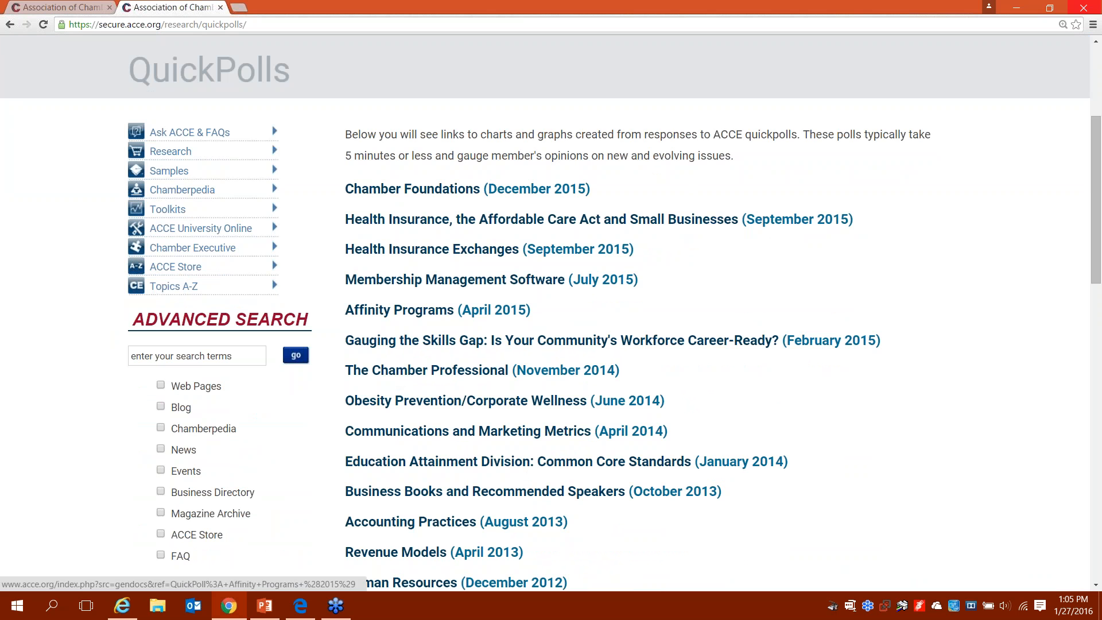
scroll(436, 310, up, 4)
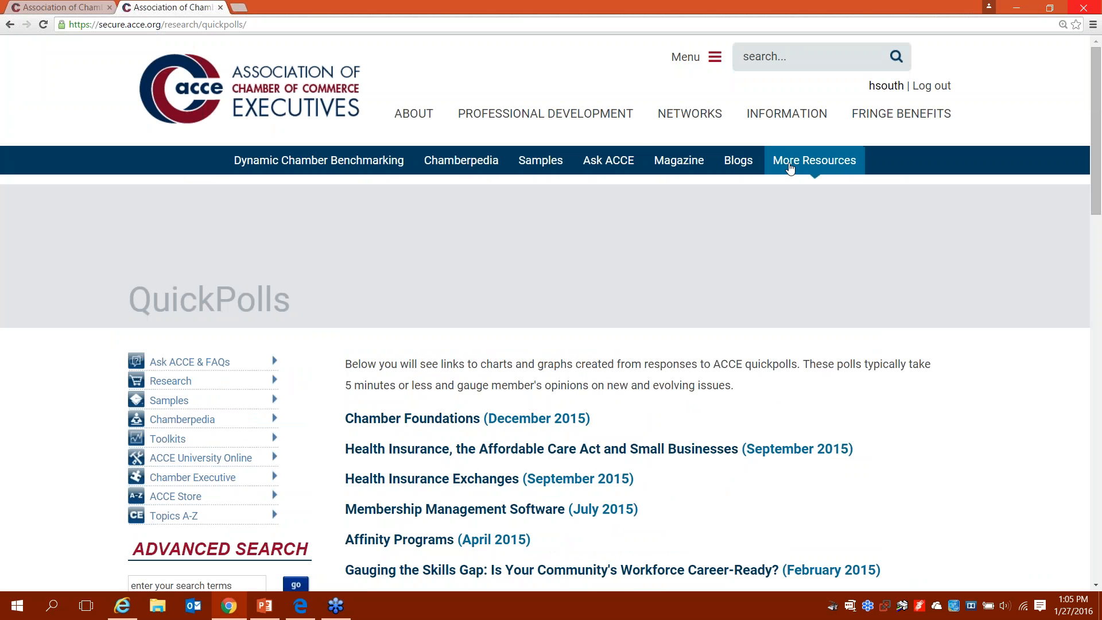
Step: Open Reports from More Resources and scroll through survey reports, ACCE White Papers and Schapiro Report Resources
mouse_move(783, 169)
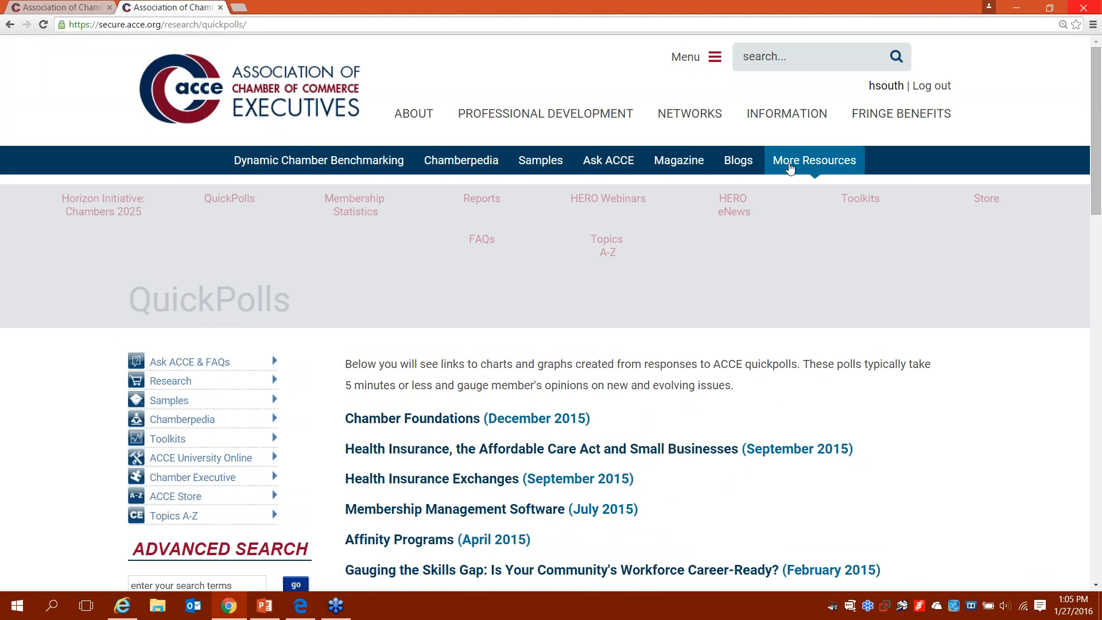
click(482, 199)
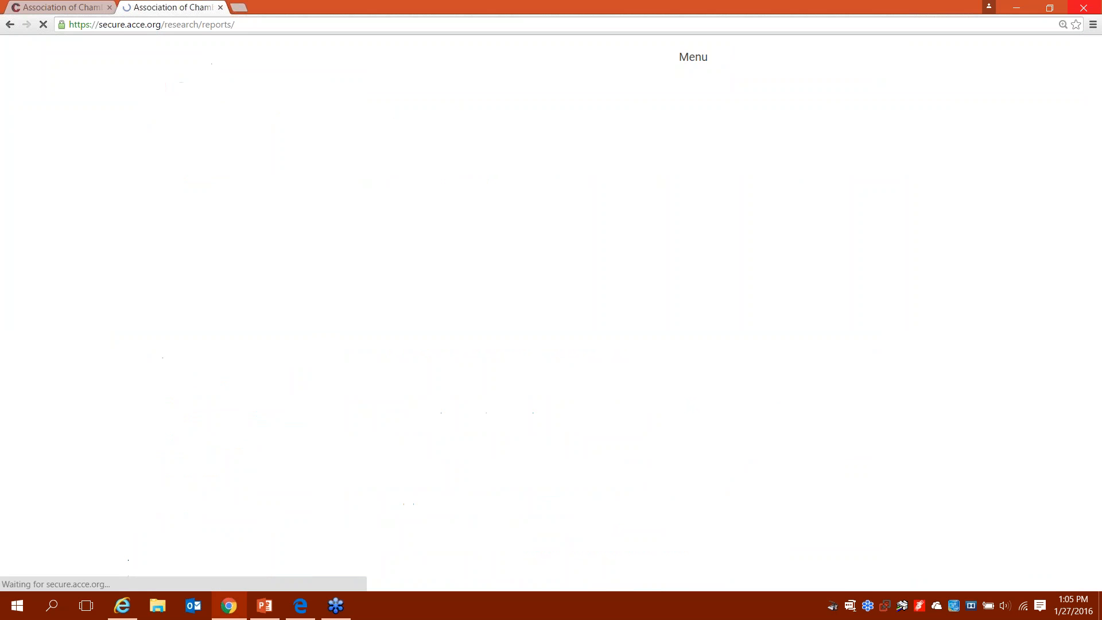
scroll(551, 314, down, 1)
scroll(551, 313, down, 4)
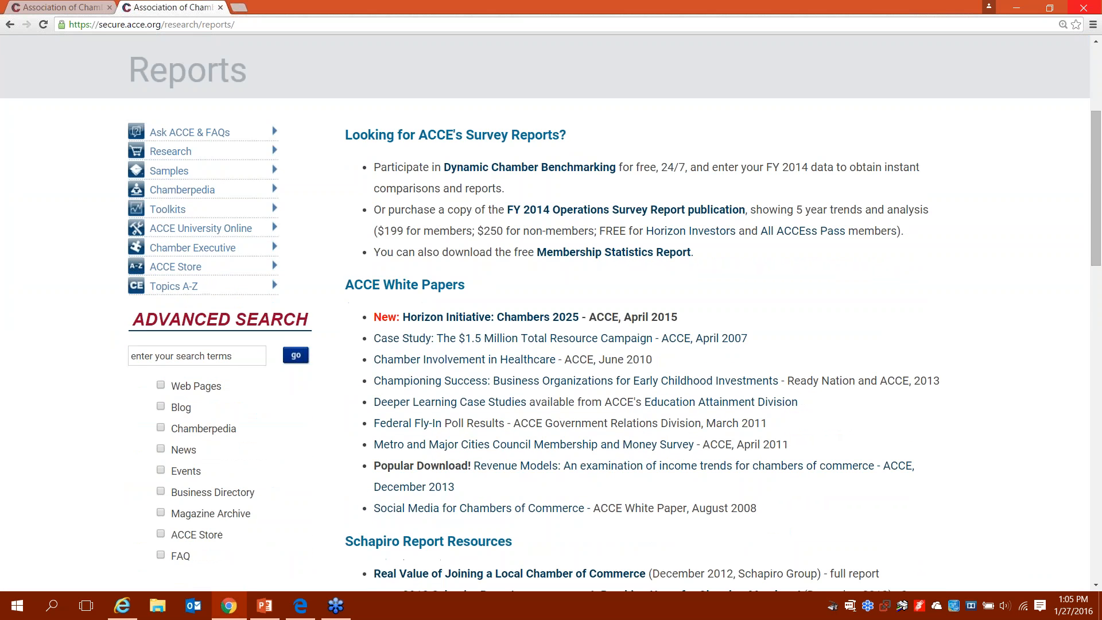
scroll(551, 314, down, 3)
scroll(478, 403, down, 1)
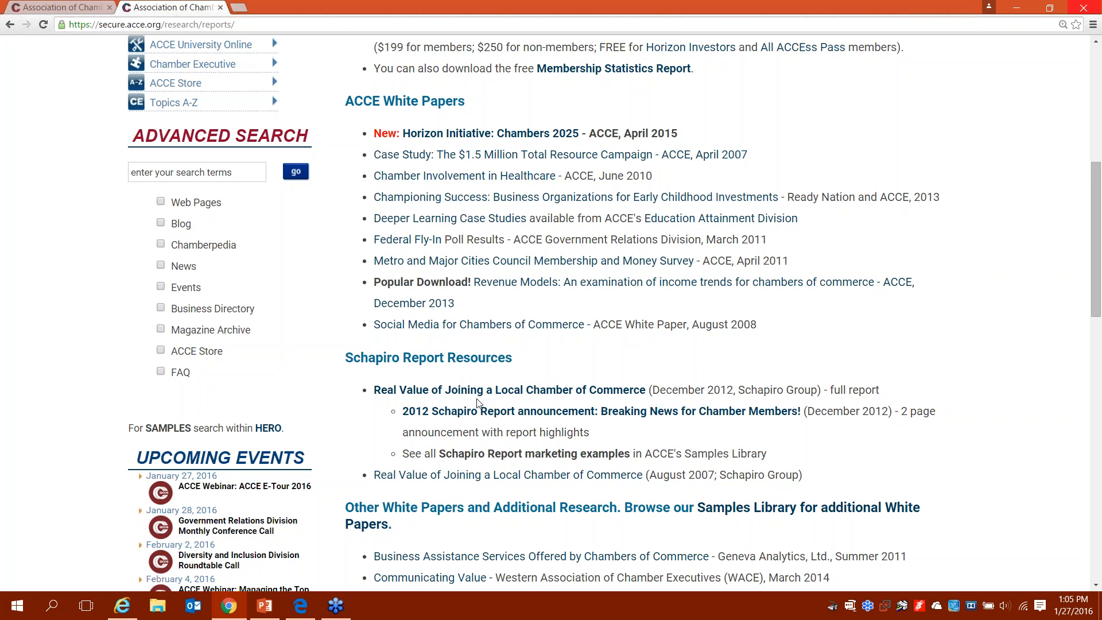
scroll(478, 403, up, 8)
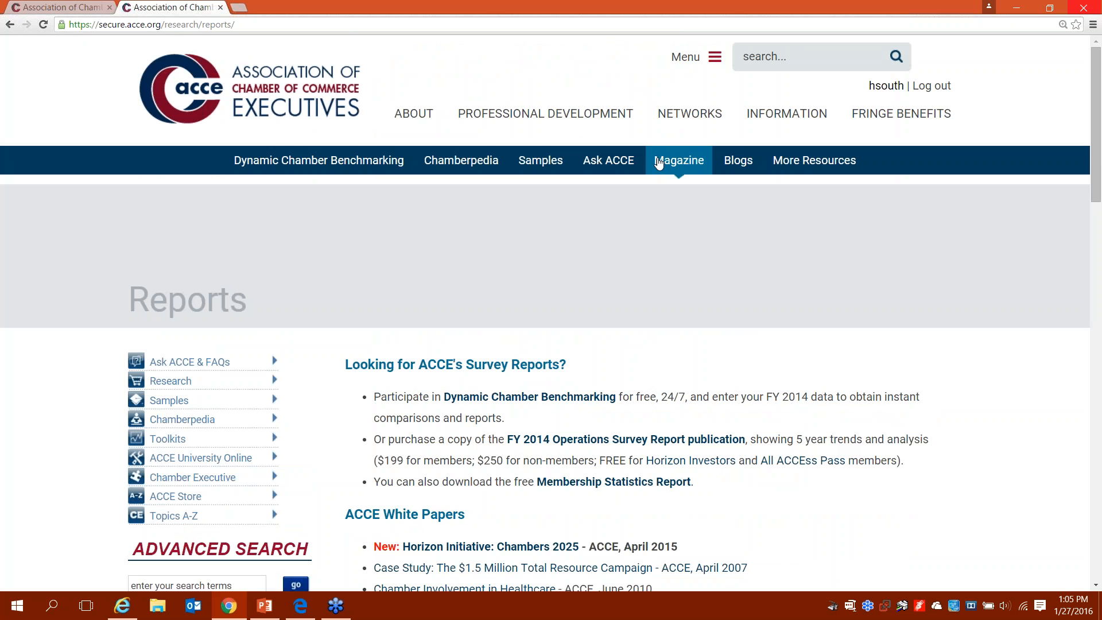
mouse_move(665, 162)
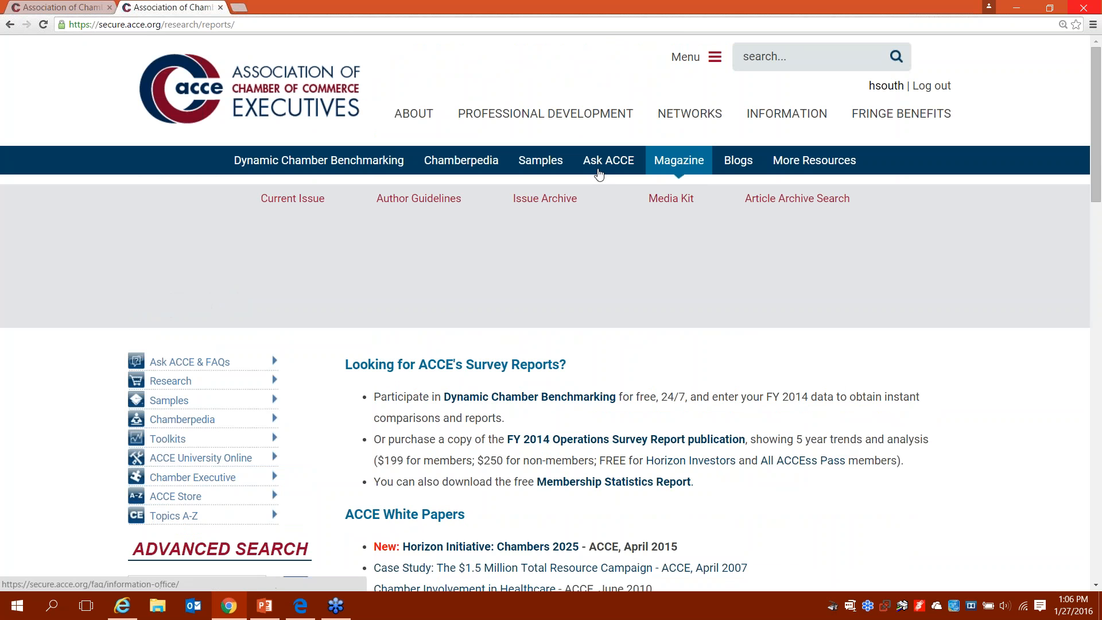
Step: View the Winter 2016 Chamber Executive issue from the Issue Archive, then return to the Information page
click(545, 200)
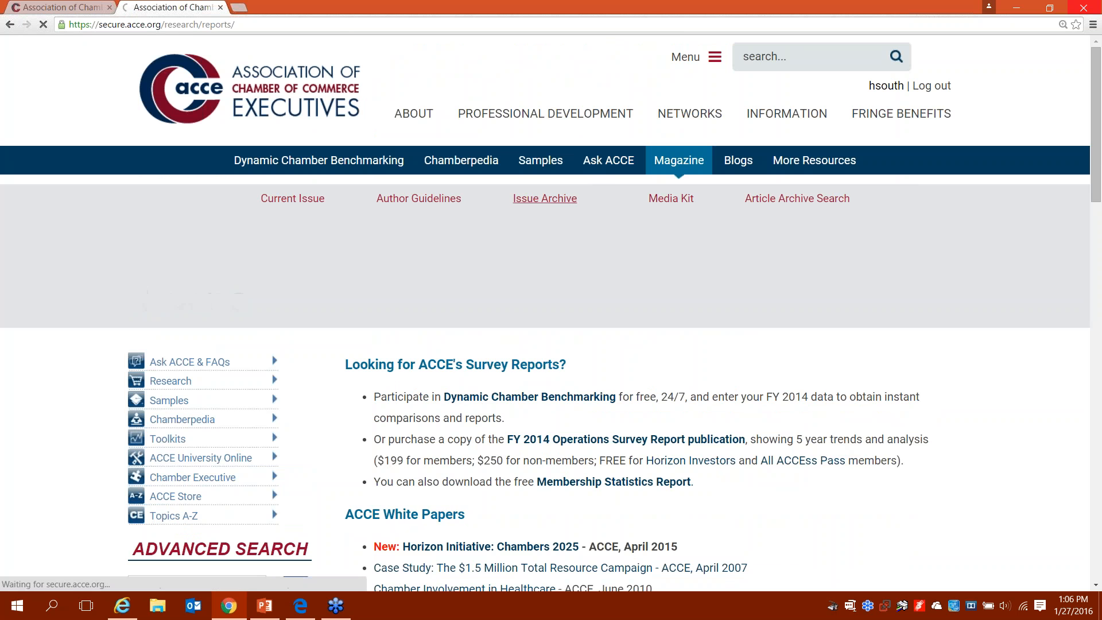
scroll(297, 284, down, 3)
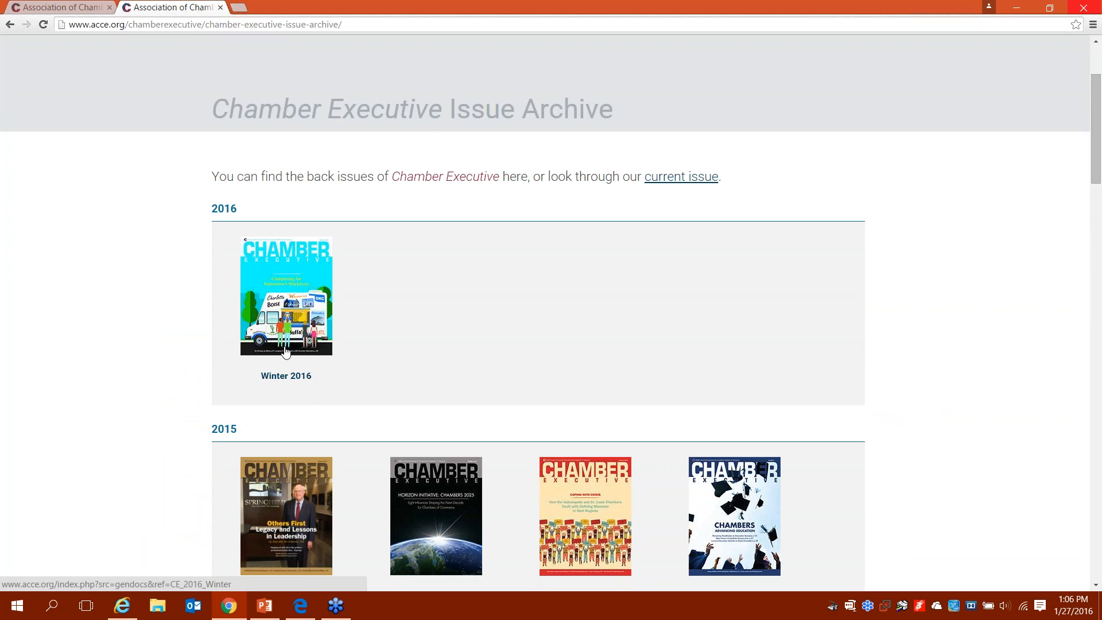
click(284, 376)
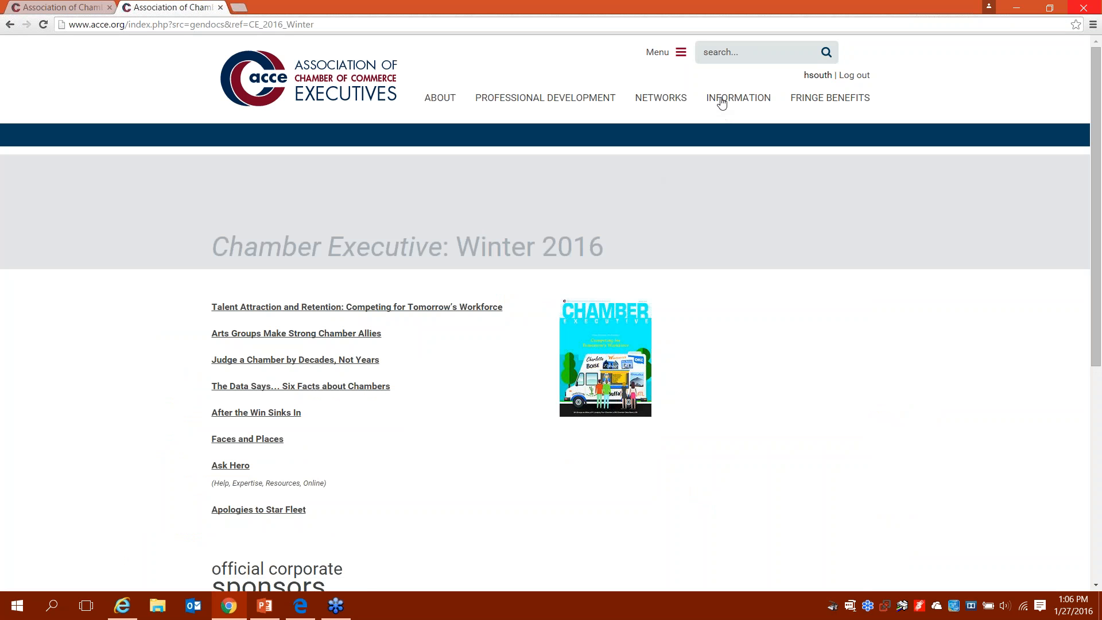
click(722, 104)
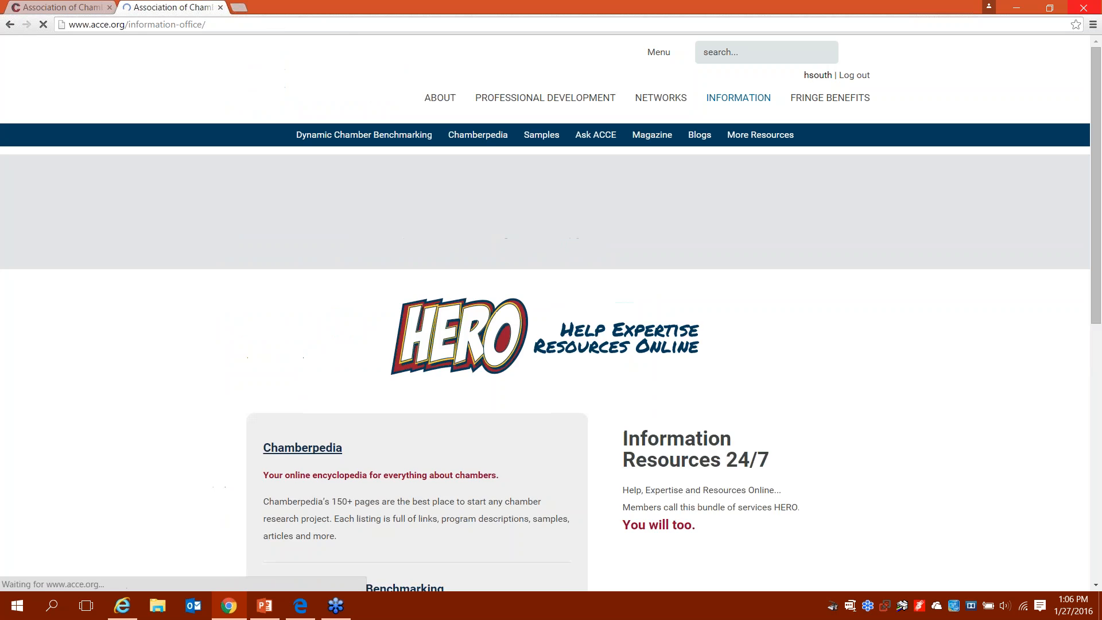
Step: Open Ask ACCE and expand the FAQ answer on finding or changing a username and password
click(595, 134)
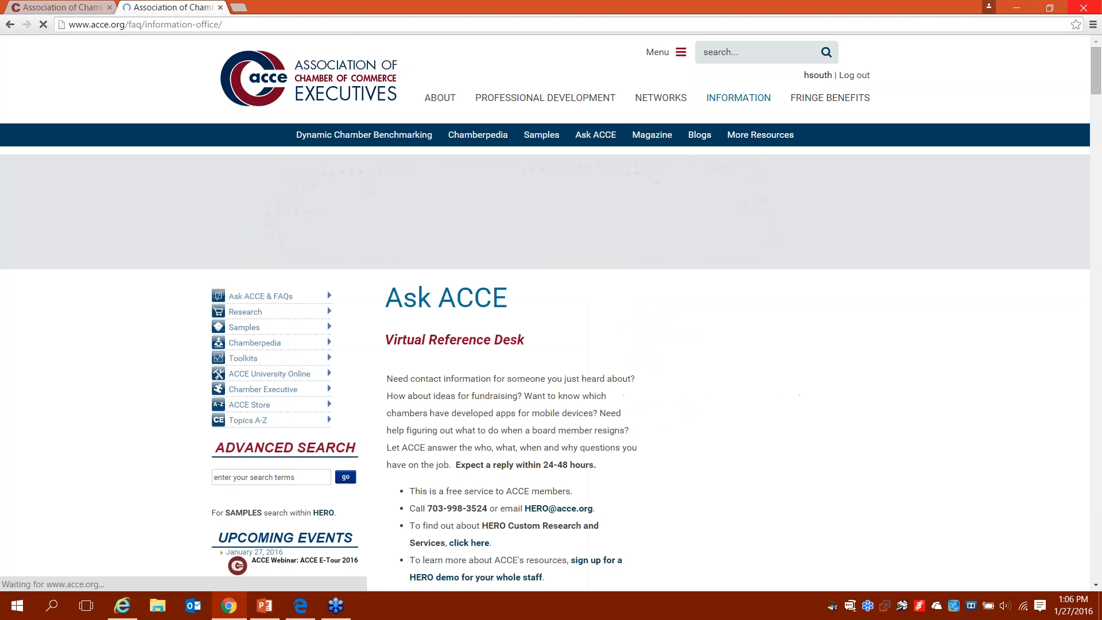
scroll(595, 134, down, 2)
scroll(551, 313, down, 3)
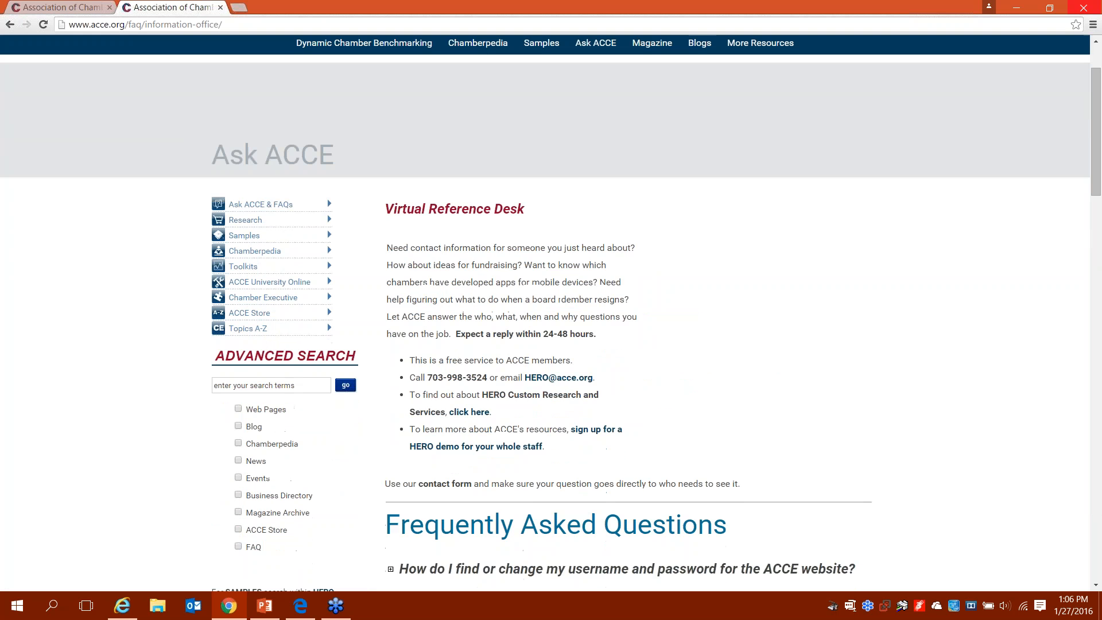
scroll(550, 313, down, 4)
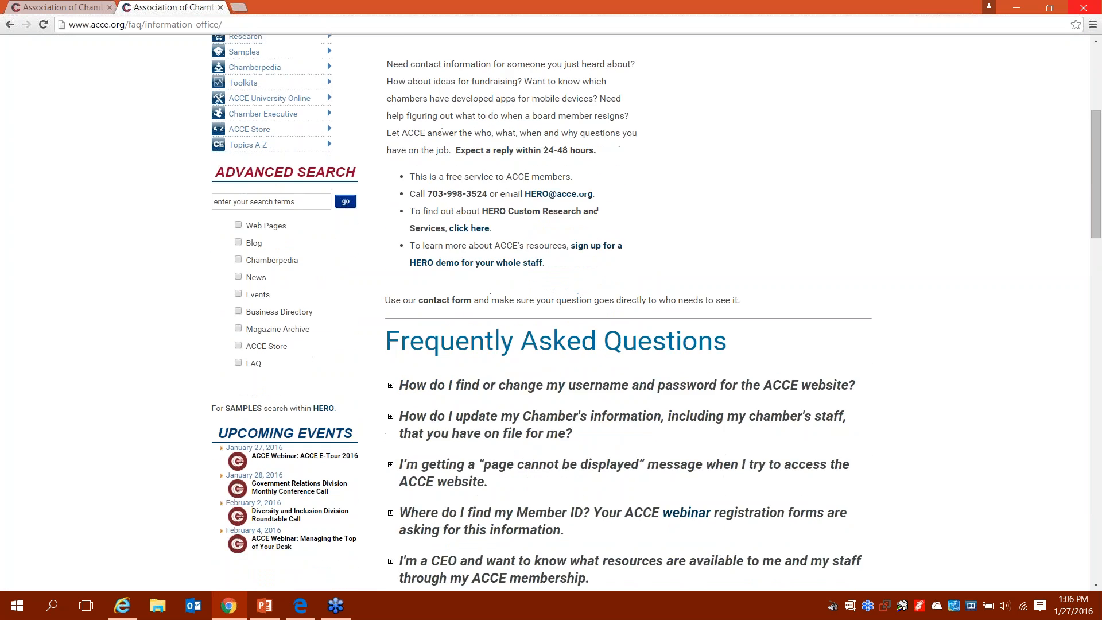
scroll(477, 179, down, 2)
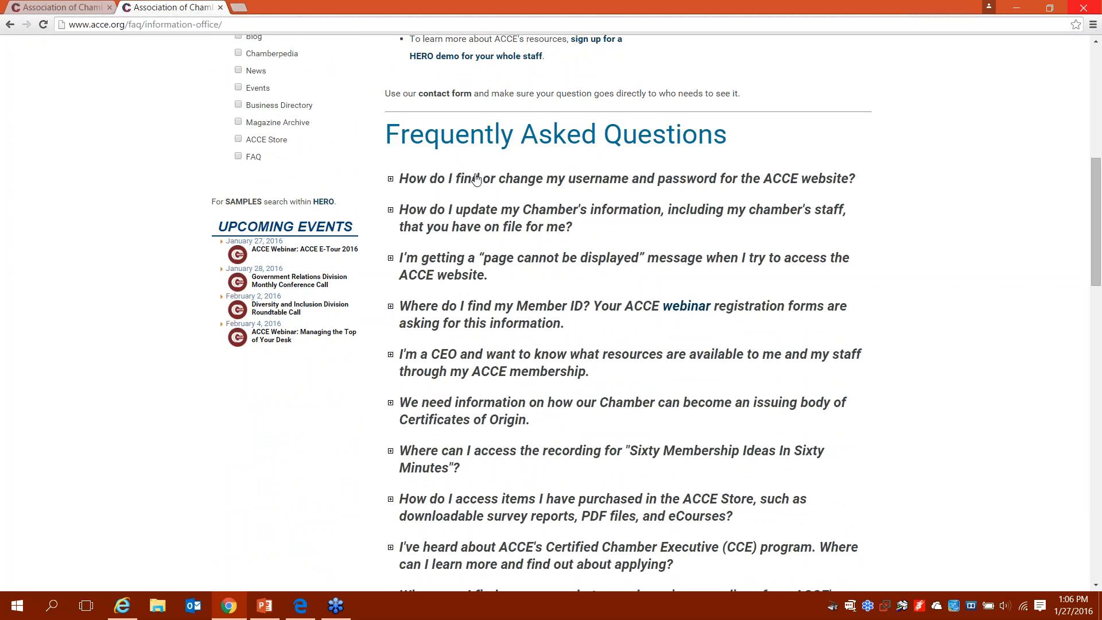
click(477, 179)
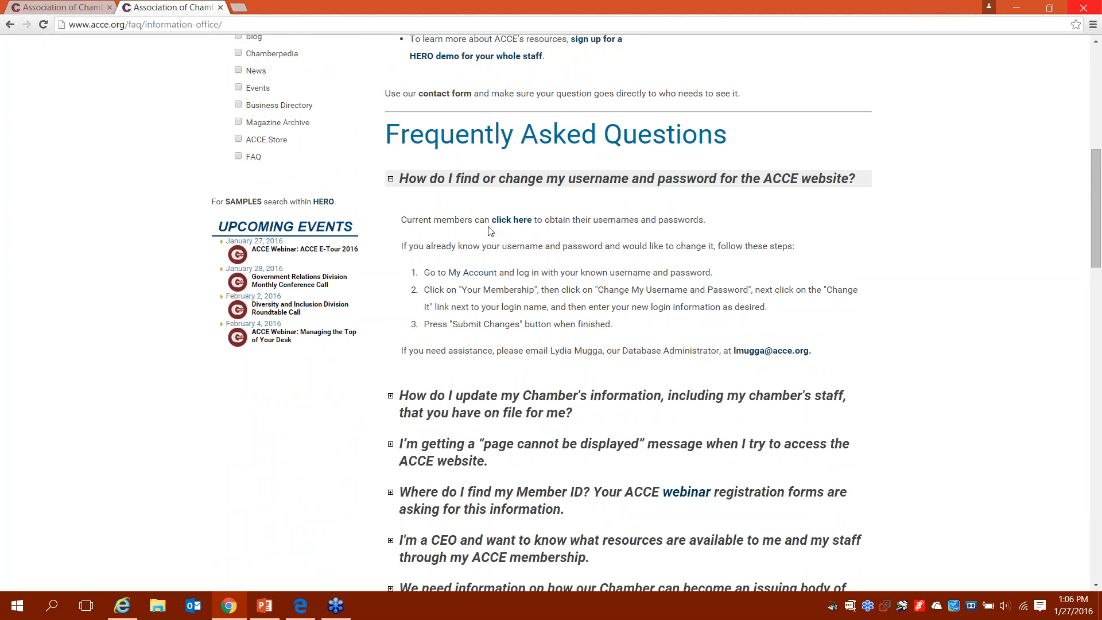
Step: Open the Topics A-Z index from More Resources
scroll(489, 229, up, 8)
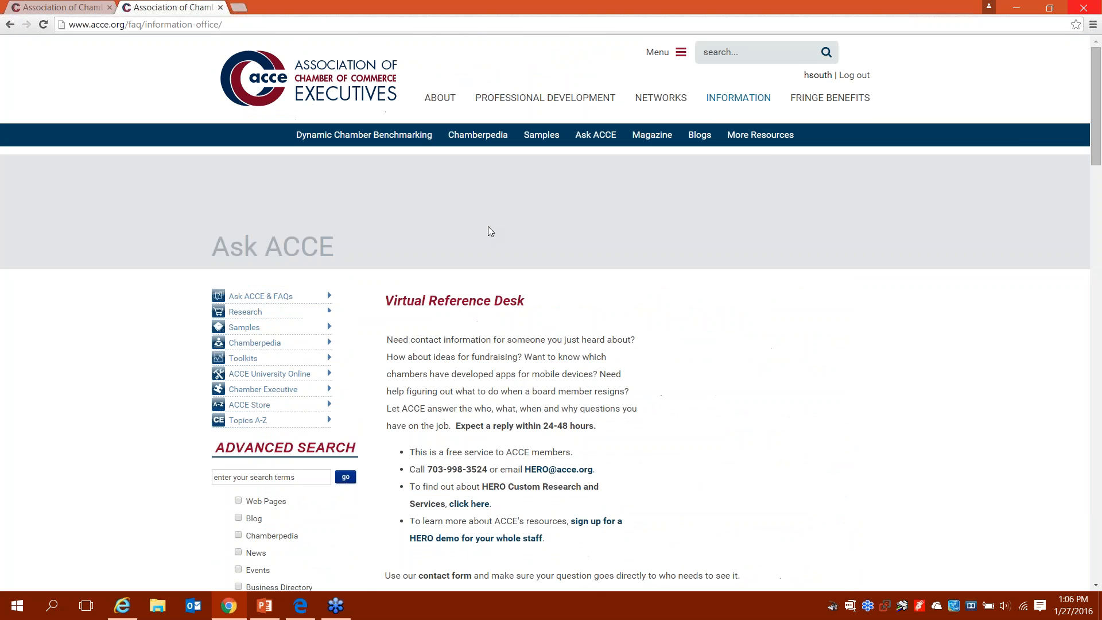
mouse_move(770, 148)
click(546, 204)
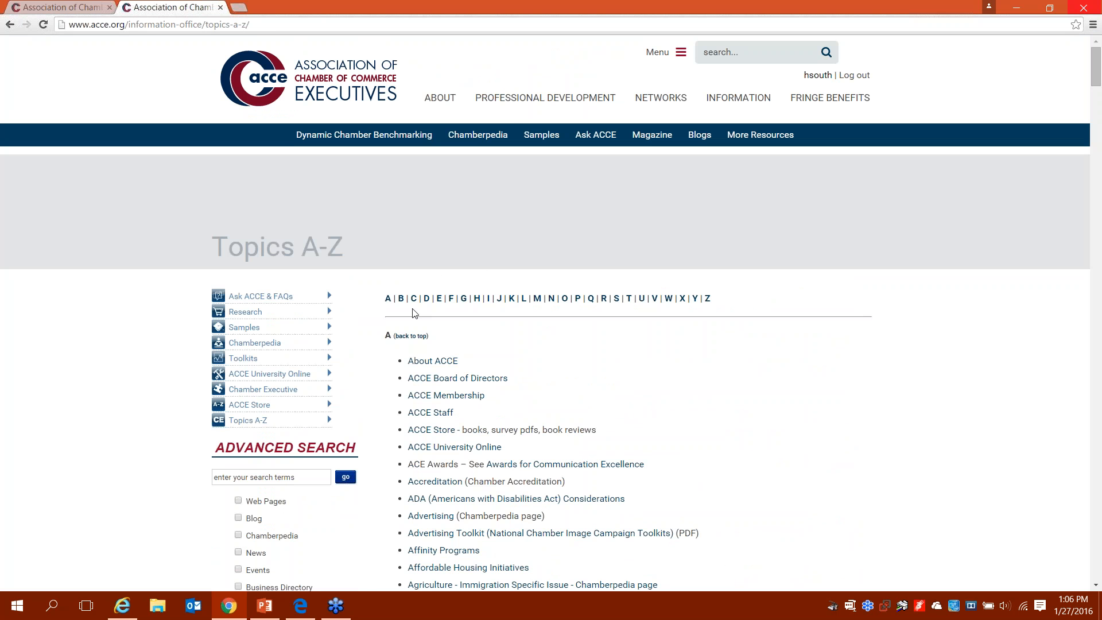
Step: Browse the E topics in the A-Z index, then go to the Fringe Benefits page
click(439, 299)
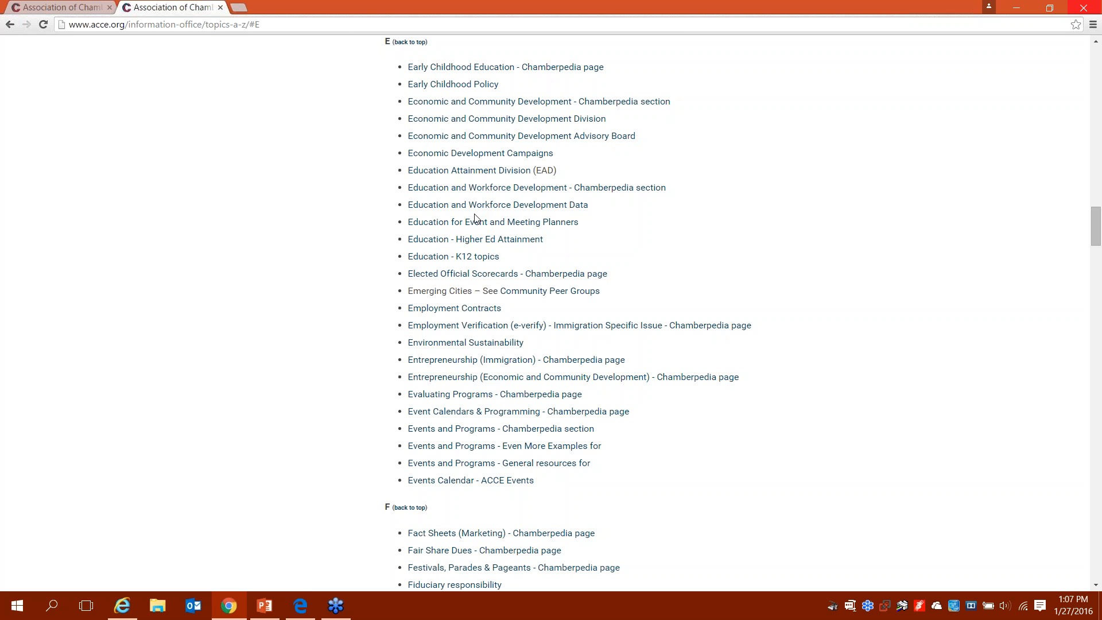
key(Home)
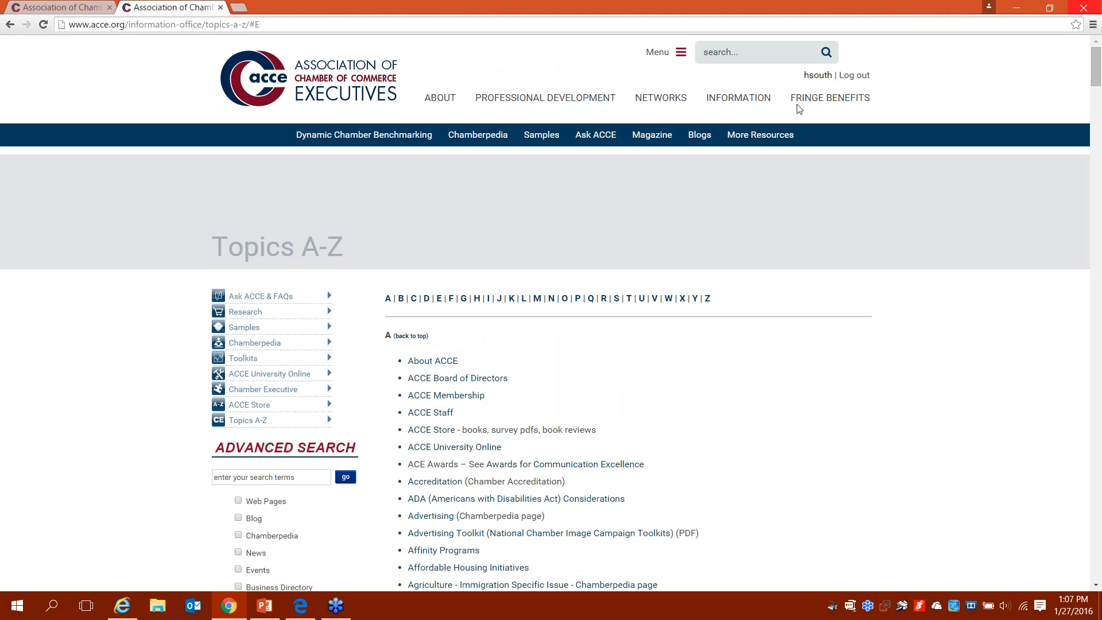
click(816, 102)
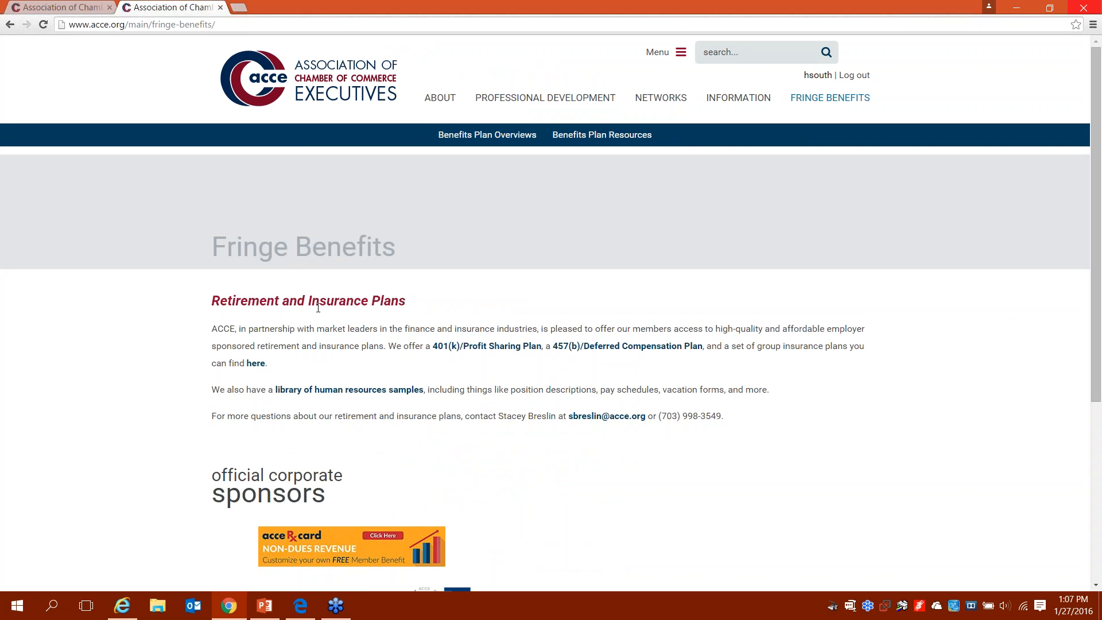
Step: Review the employer and individual plan lists on acceinsurance.org, then return to the ACCE page
click(256, 365)
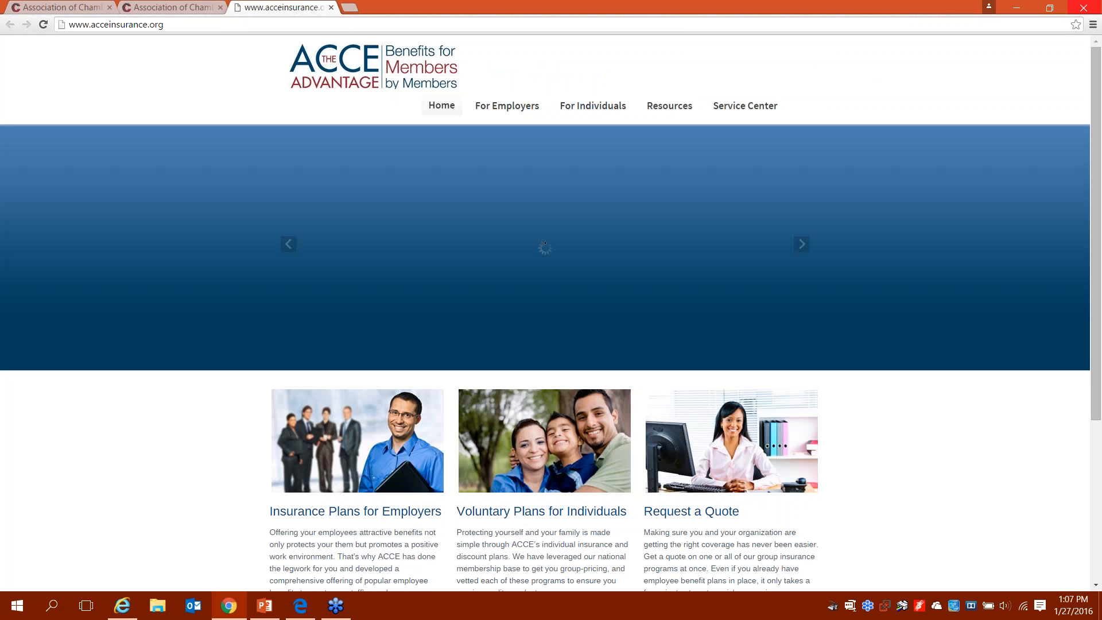
scroll(551, 313, down, 1)
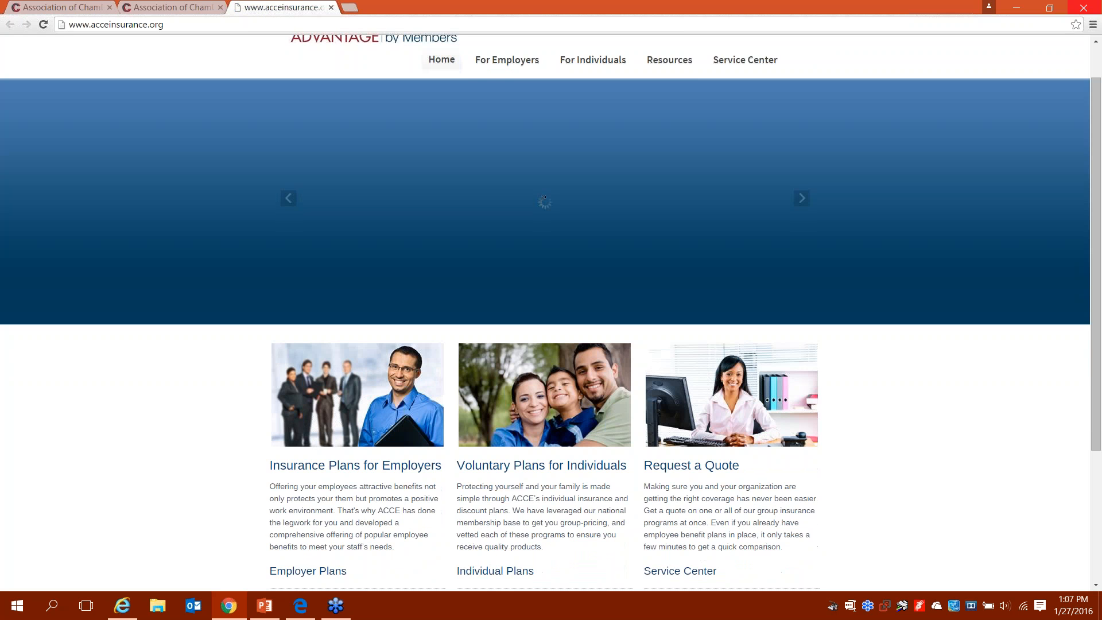
scroll(544, 197, down, 2)
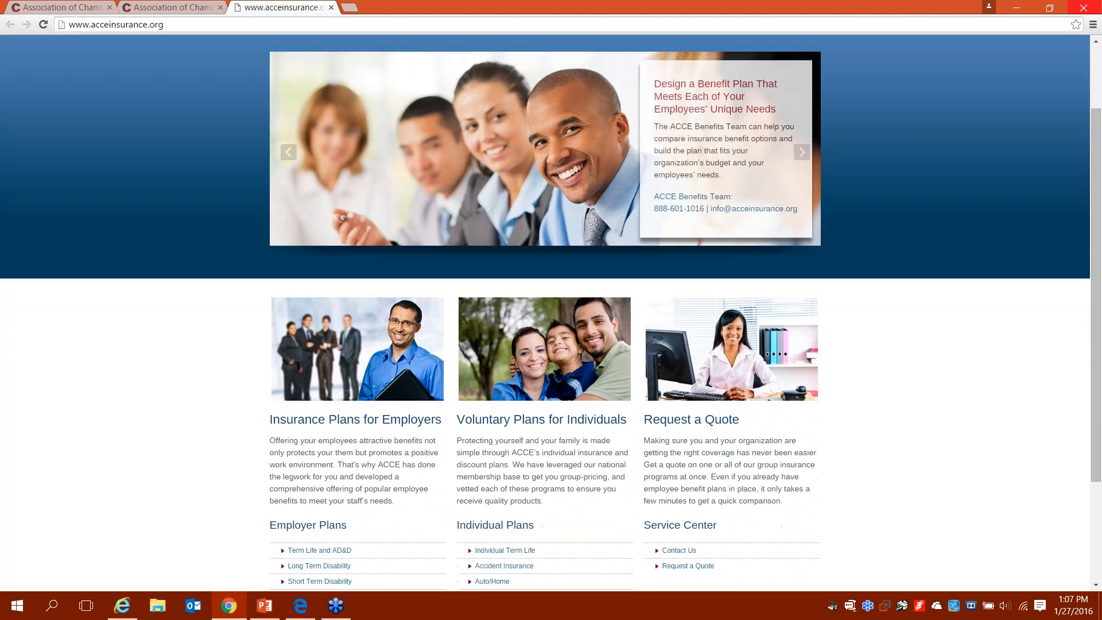
scroll(551, 313, down, 2)
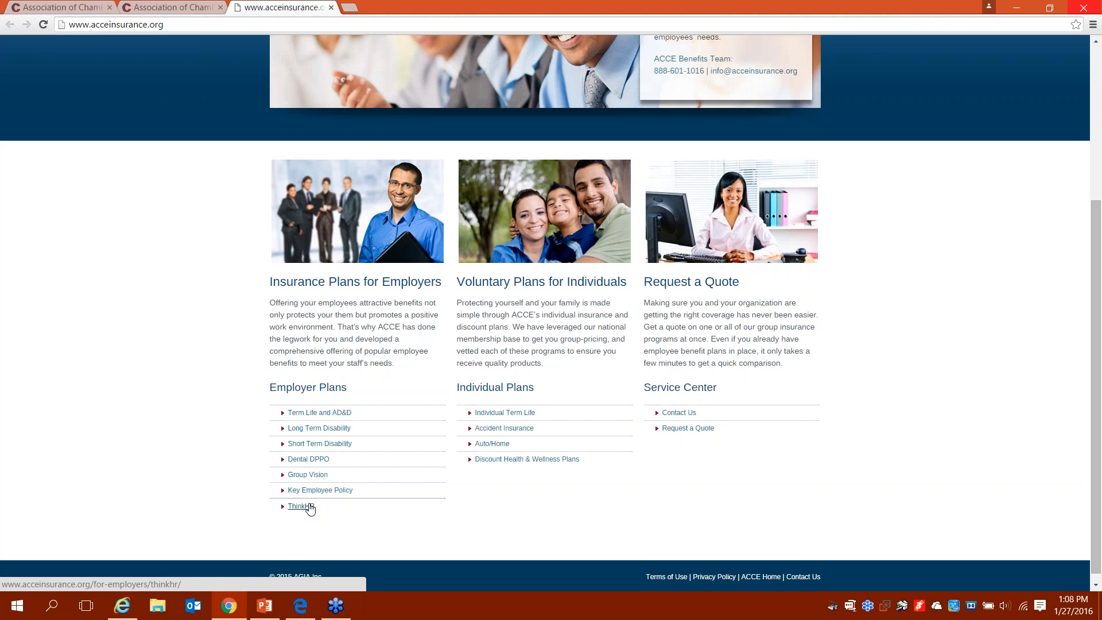
click(165, 7)
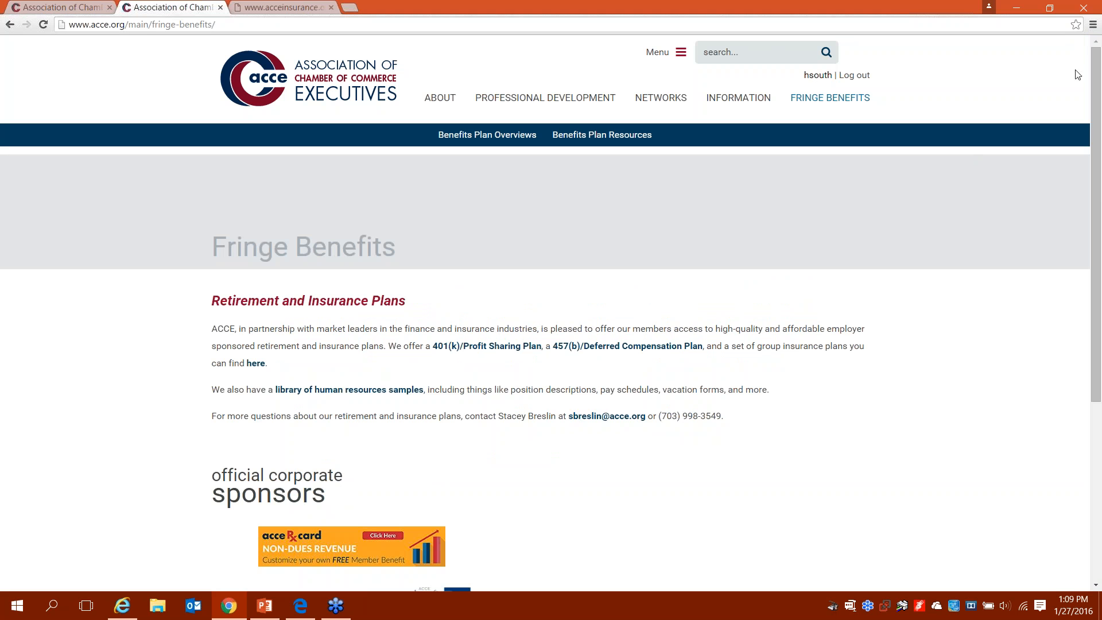
Step: Switch back to the acce.org tab and load the About ACCE page
click(1087, 35)
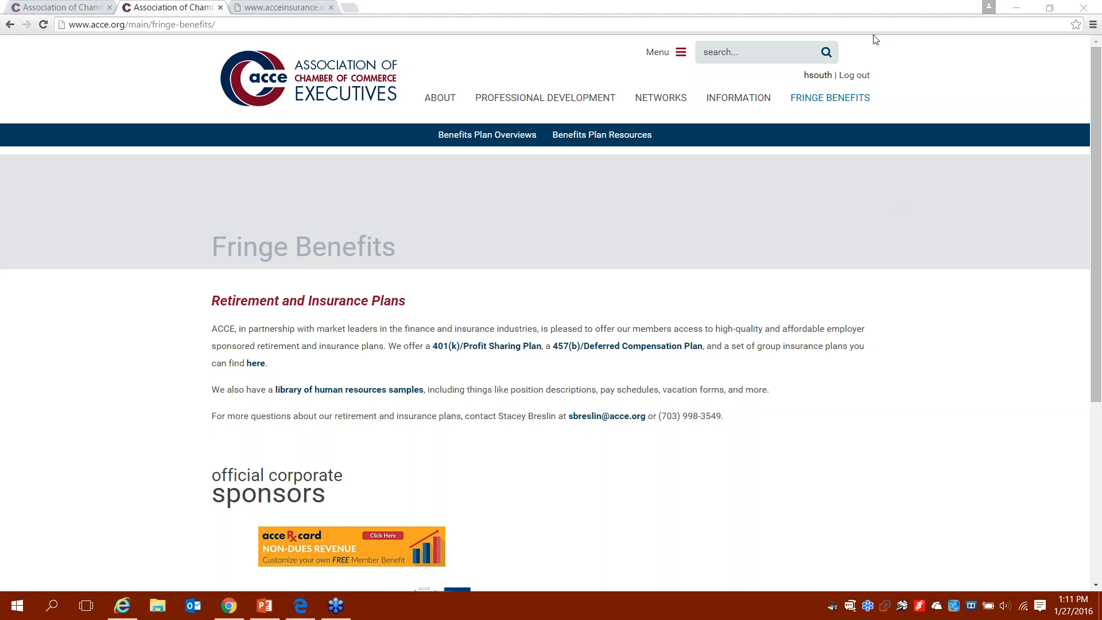
click(439, 98)
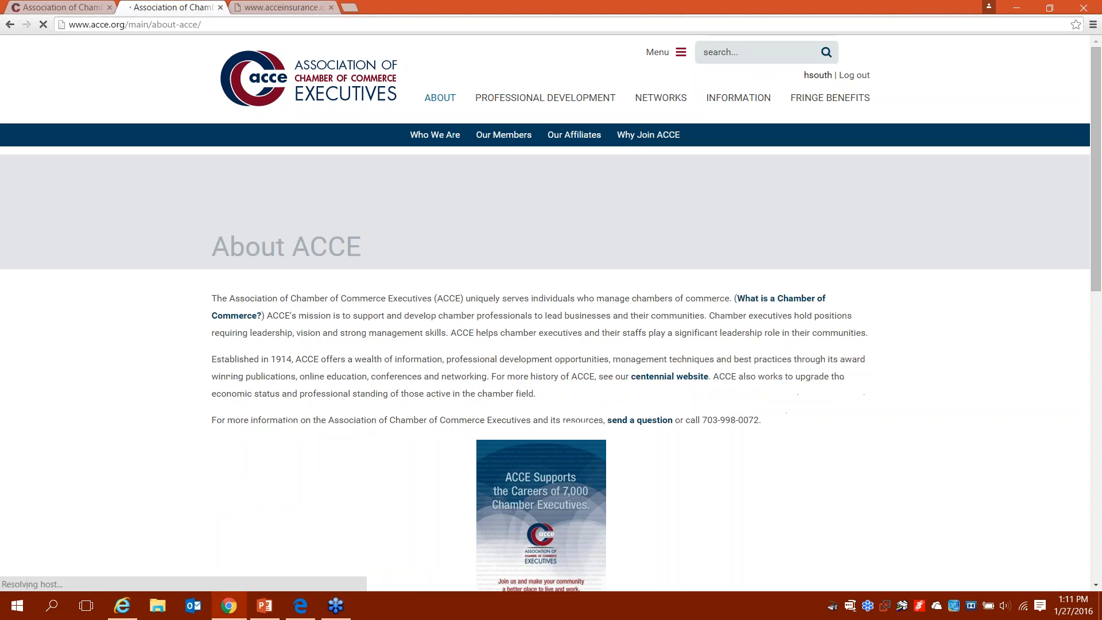
Step: Bring up the Membership Directory lookup form, then the Our Members page on chambers of commerce
mouse_move(513, 142)
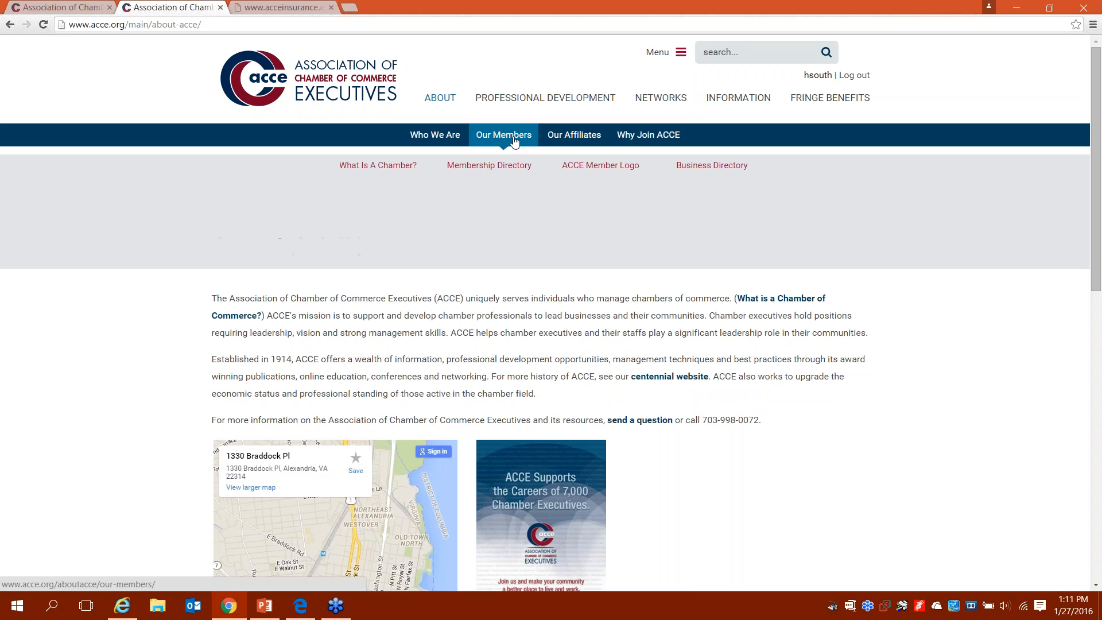
click(515, 169)
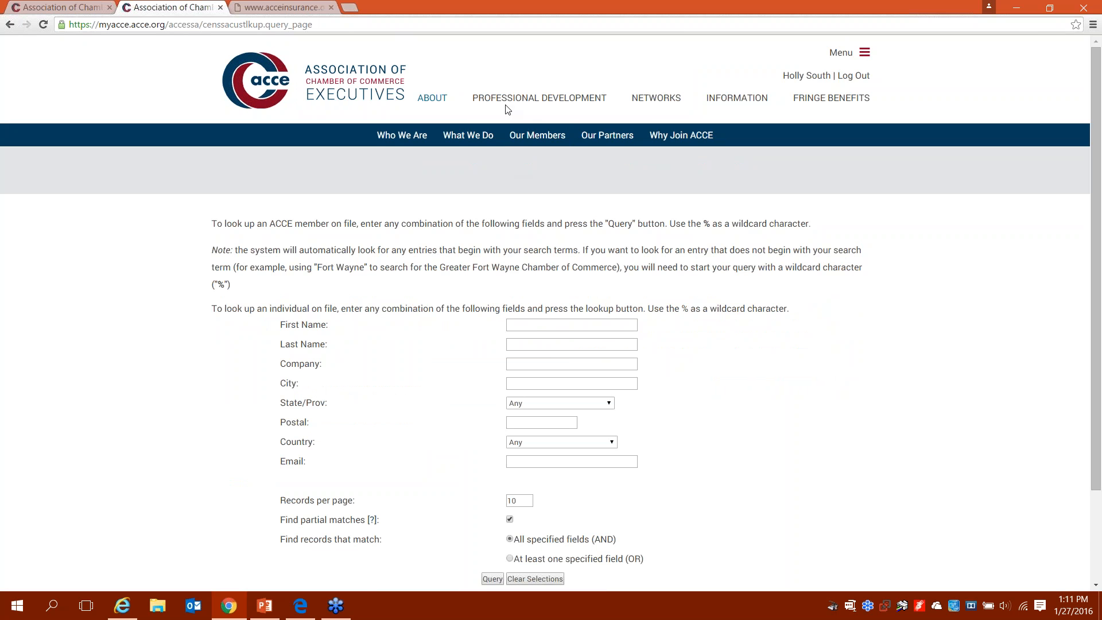
click(537, 143)
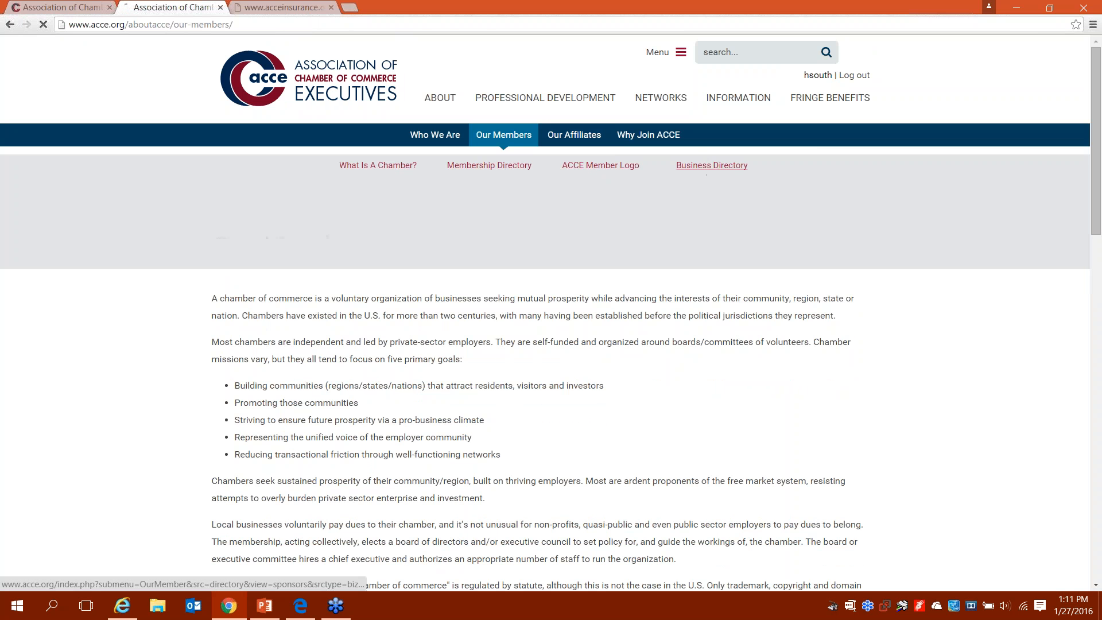
Step: Browse the sponsor business listings in the Business Directory and return to the top
click(706, 172)
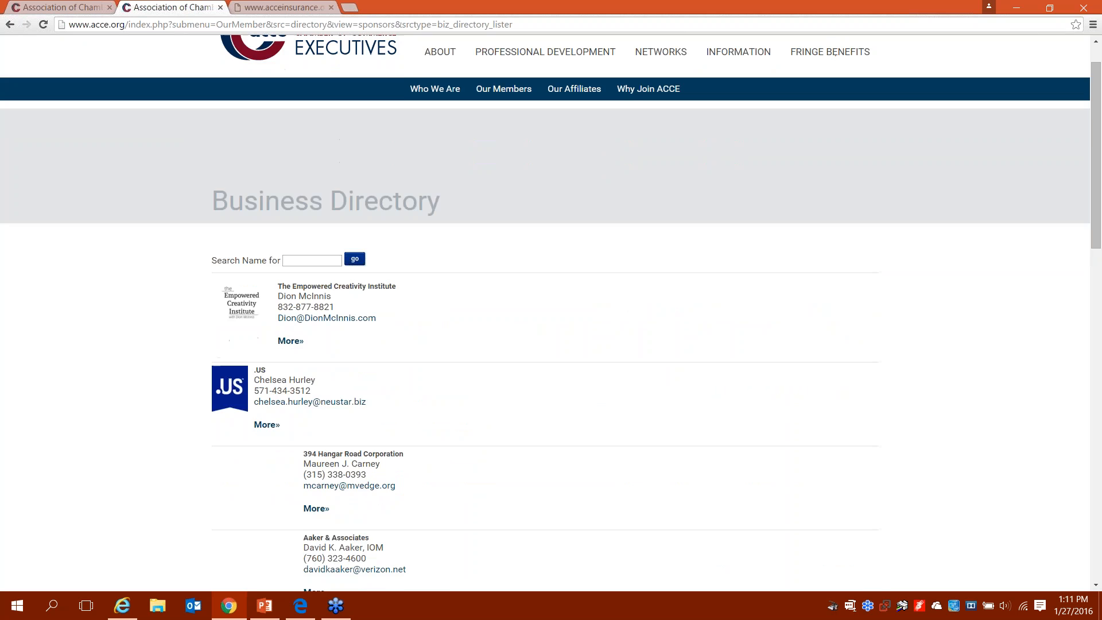
scroll(551, 310, down, 5)
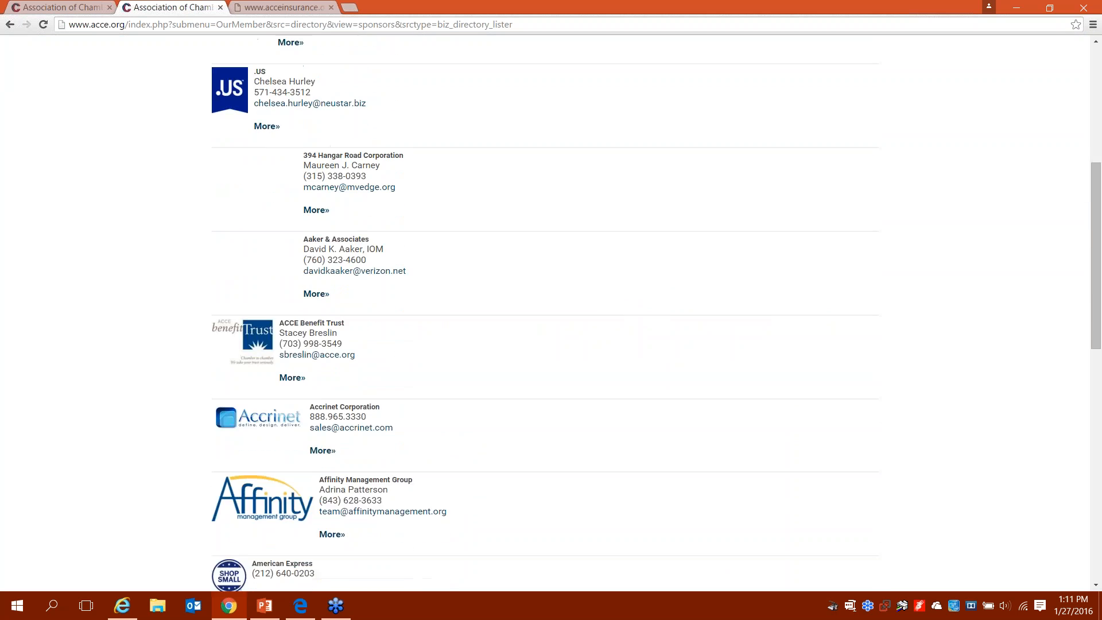
scroll(551, 310, down, 4)
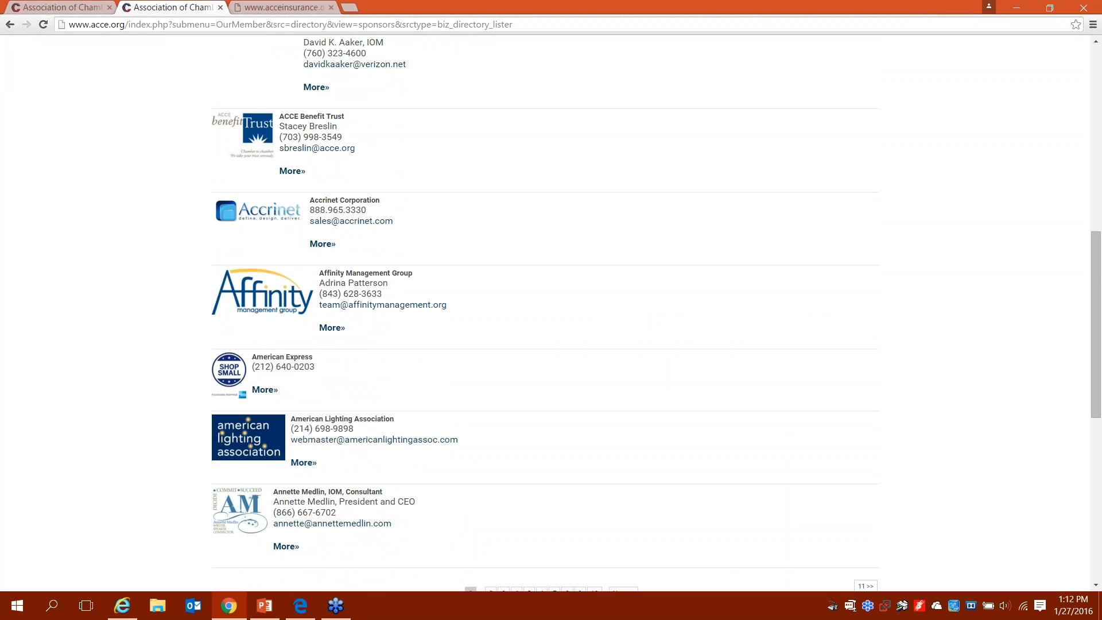
scroll(545, 312, up, 10)
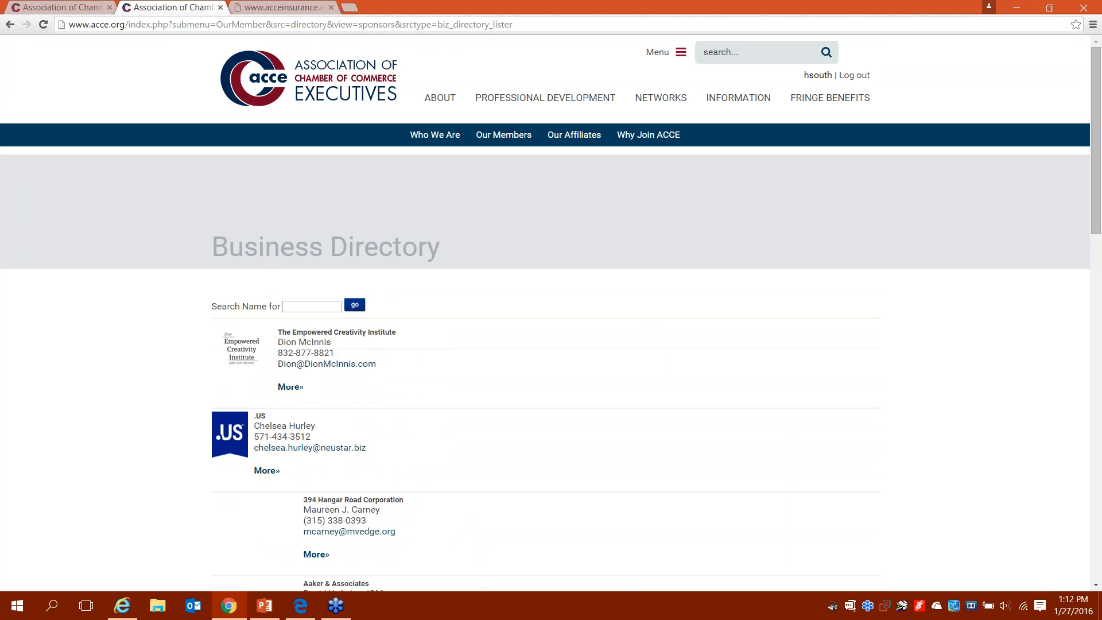
Step: From About ACCE go to the Staff page and scroll through staff titles and phone numbers
click(442, 99)
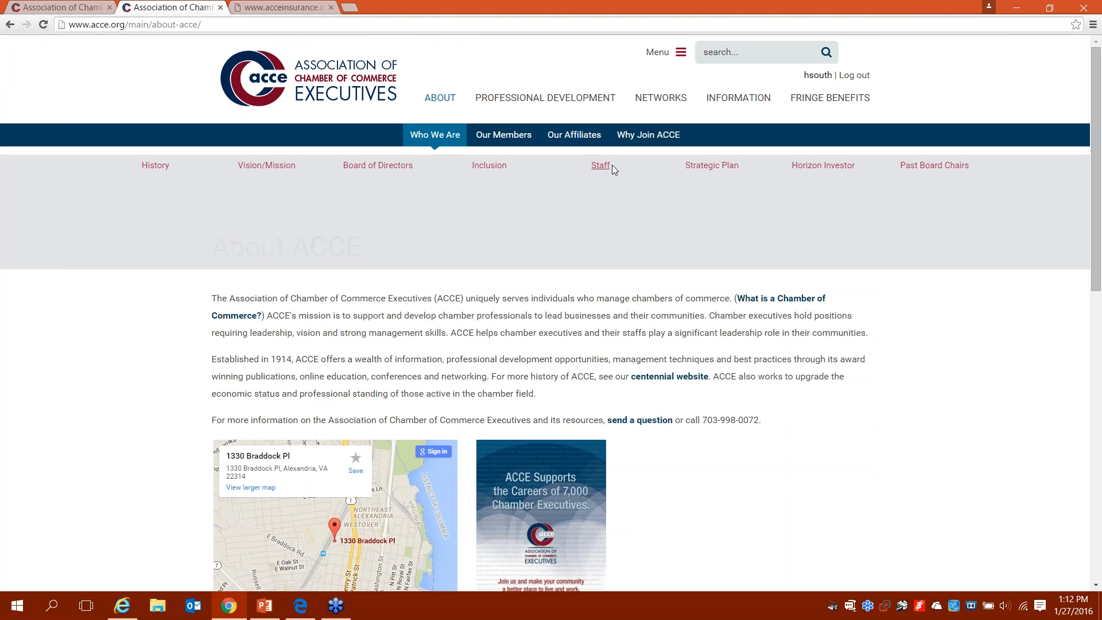
click(601, 166)
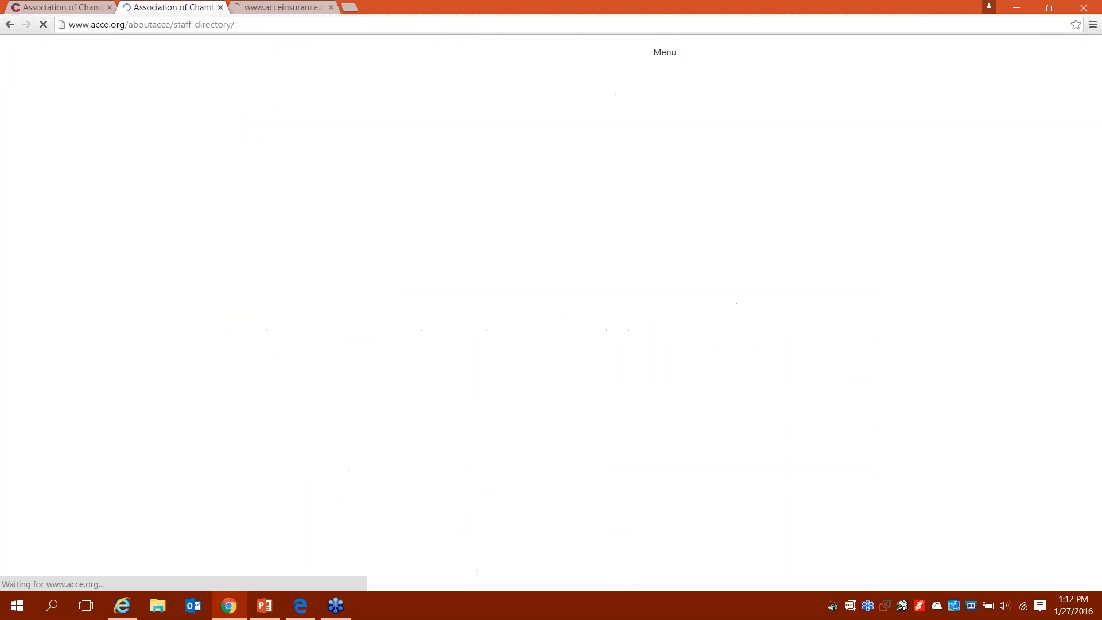
scroll(550, 310, down, 3)
scroll(551, 310, down, 2)
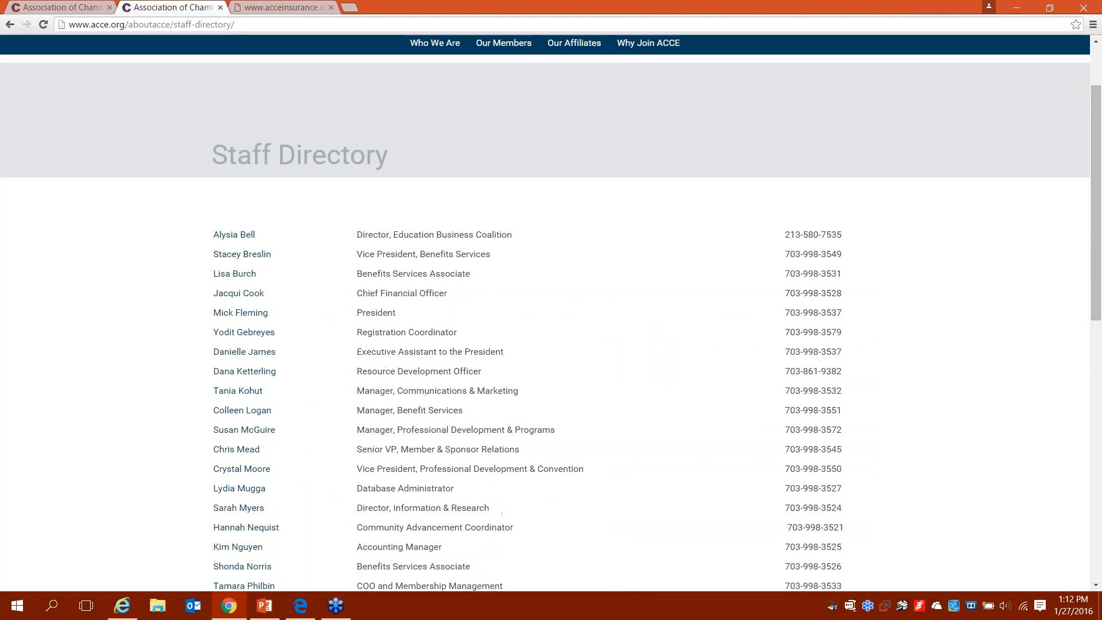
scroll(551, 309, down, 1)
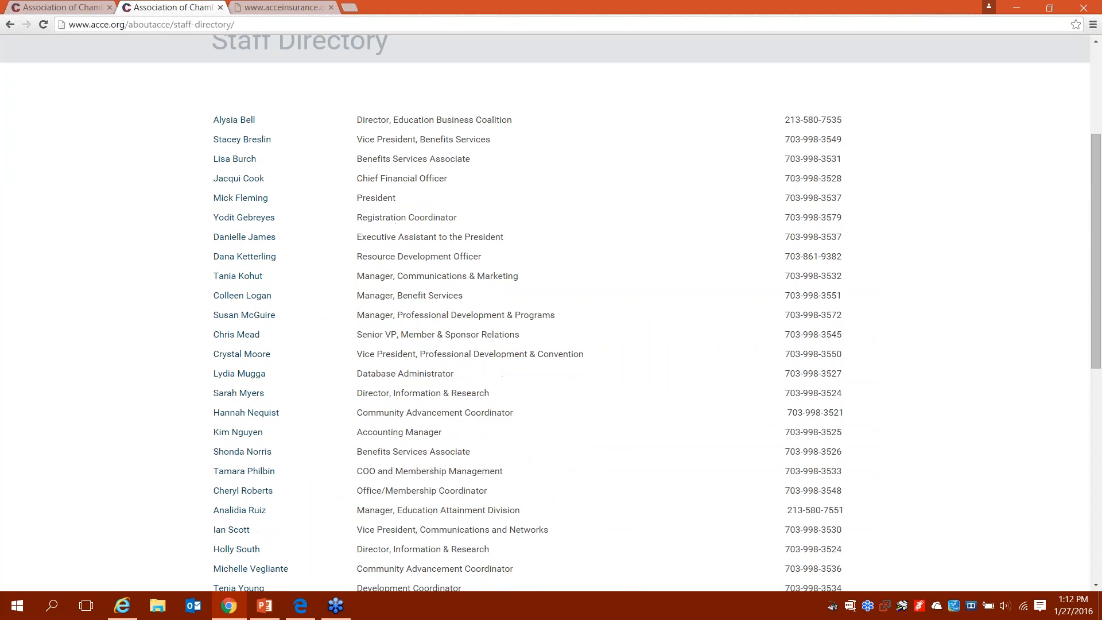